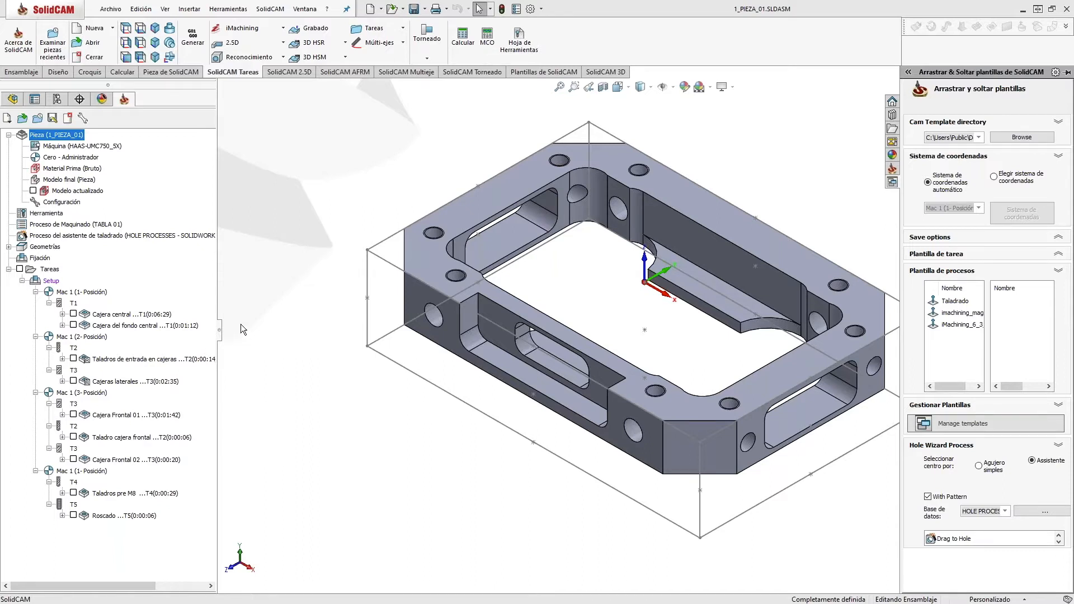
Create a machine control operation after the Cajera del fondo central operation and name it "Mover y limpiar".
click(77, 317)
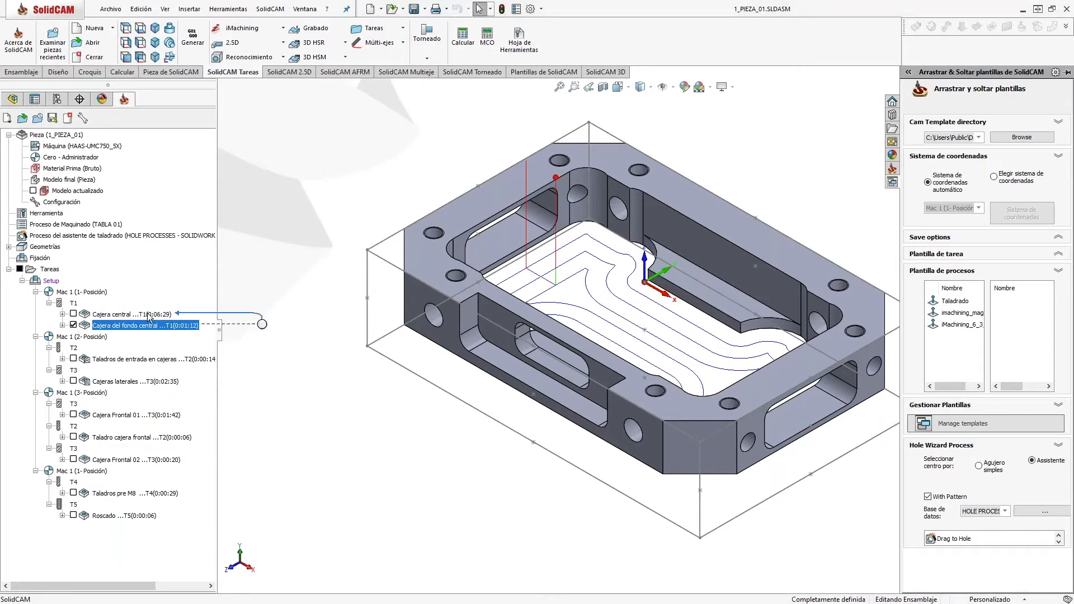
click(82, 327)
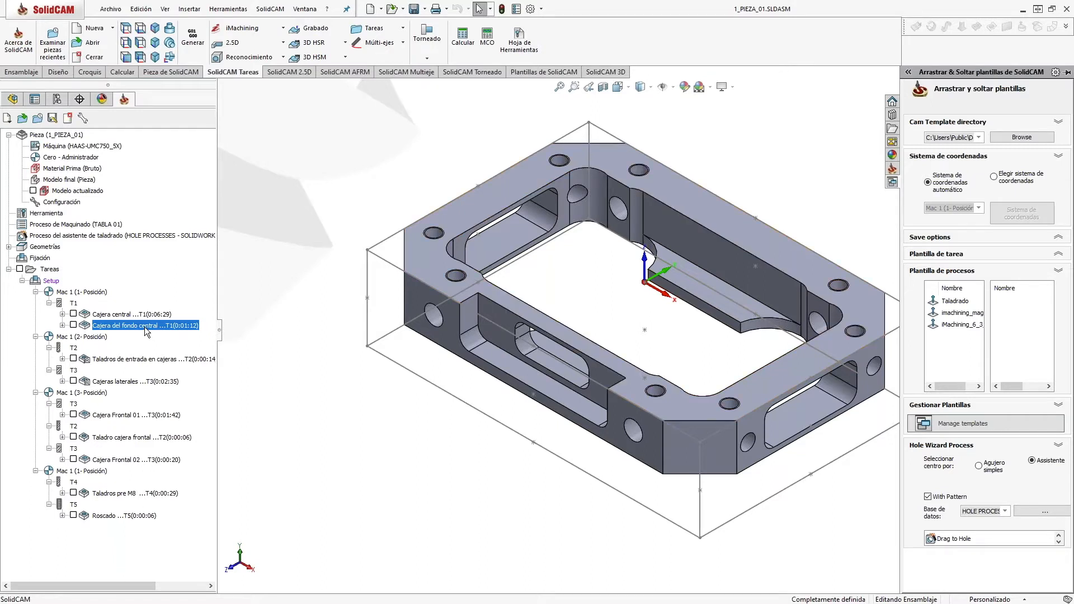
click(491, 43)
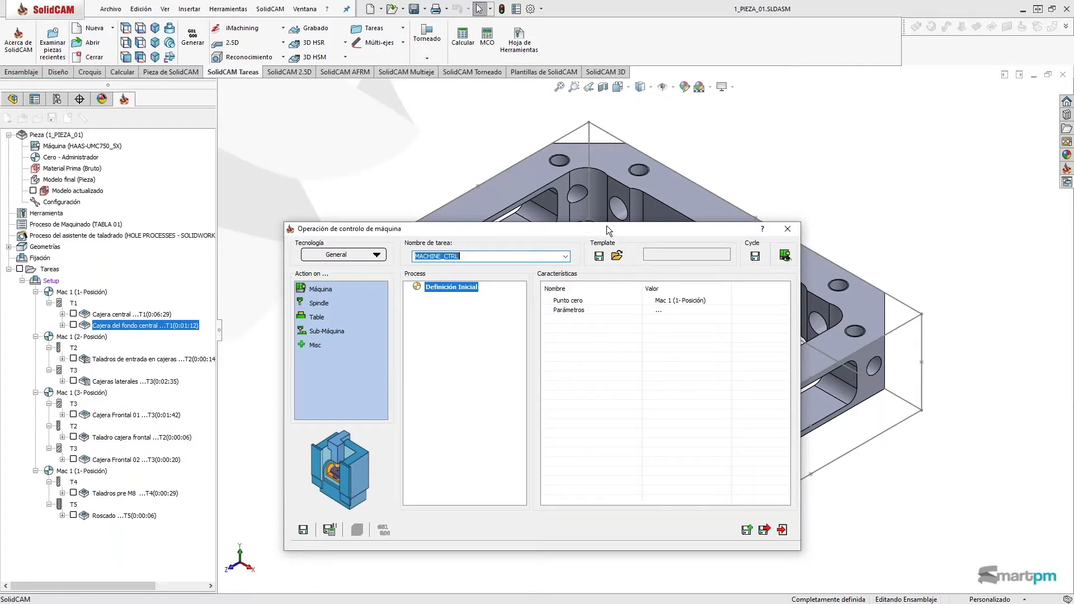
text(Mover y limpiar)
Add a Máquina action to the operation's process and enable its optional stop (Detención Opcional).
click(317, 290)
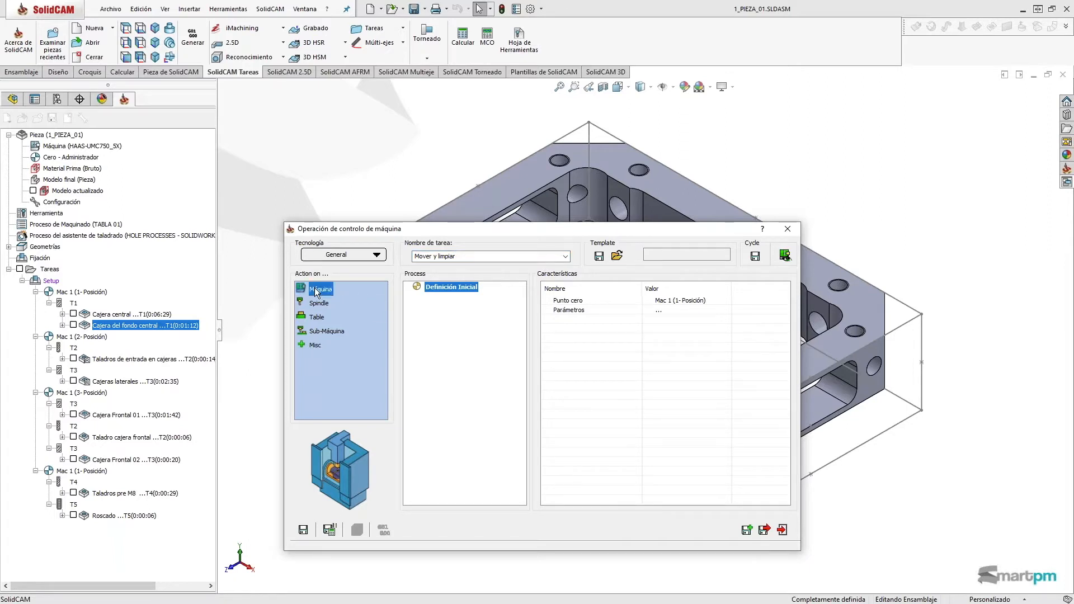
double_click(316, 291)
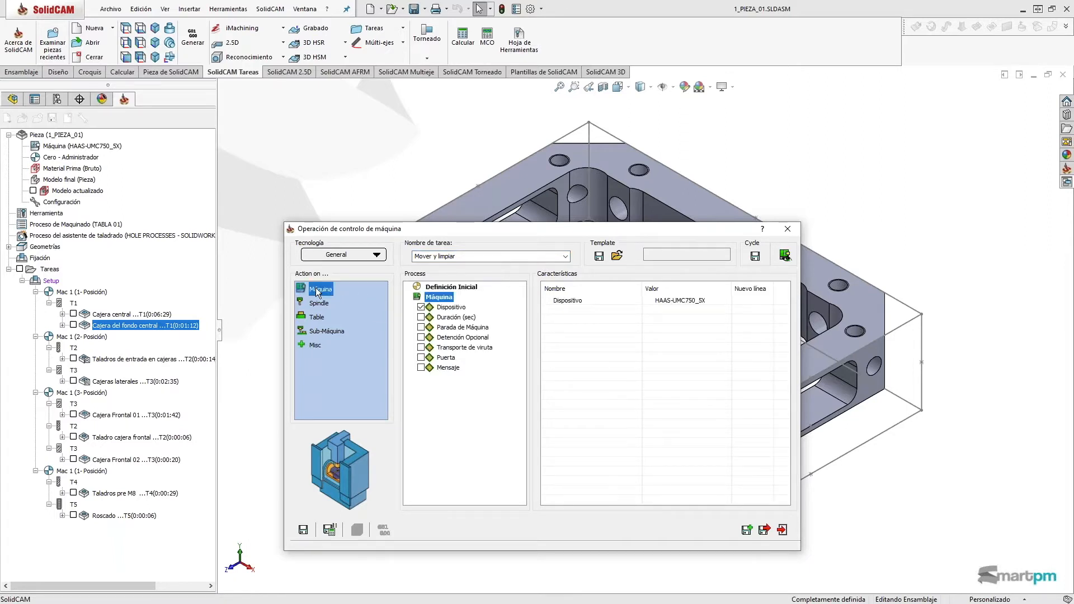
click(421, 337)
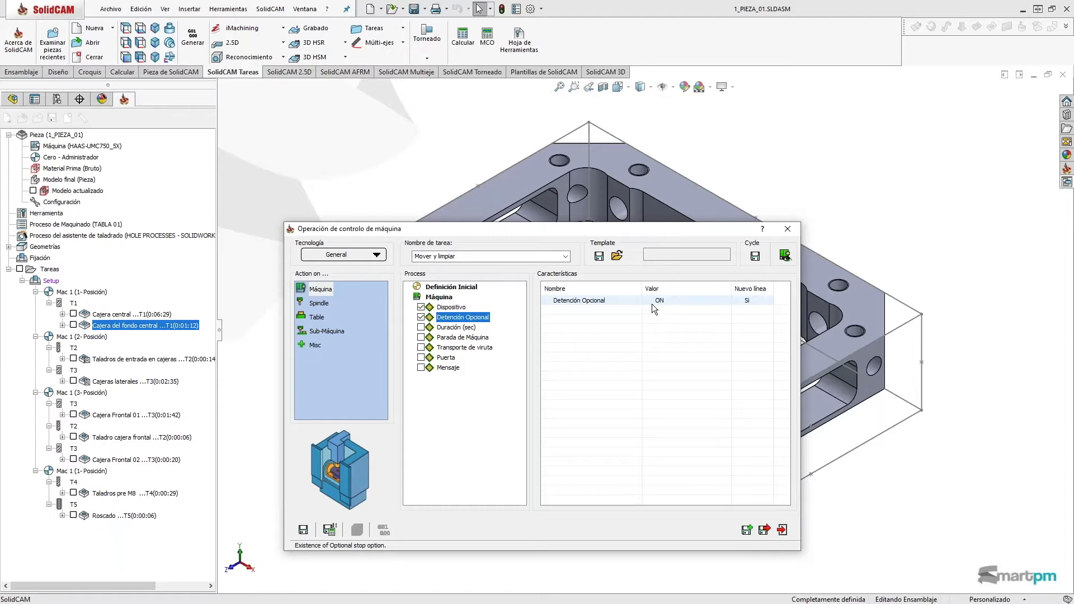
Enable the Máquina action's message (Mensaje) and enter the text "Vamos a mover la pieza".
click(448, 367)
click(421, 367)
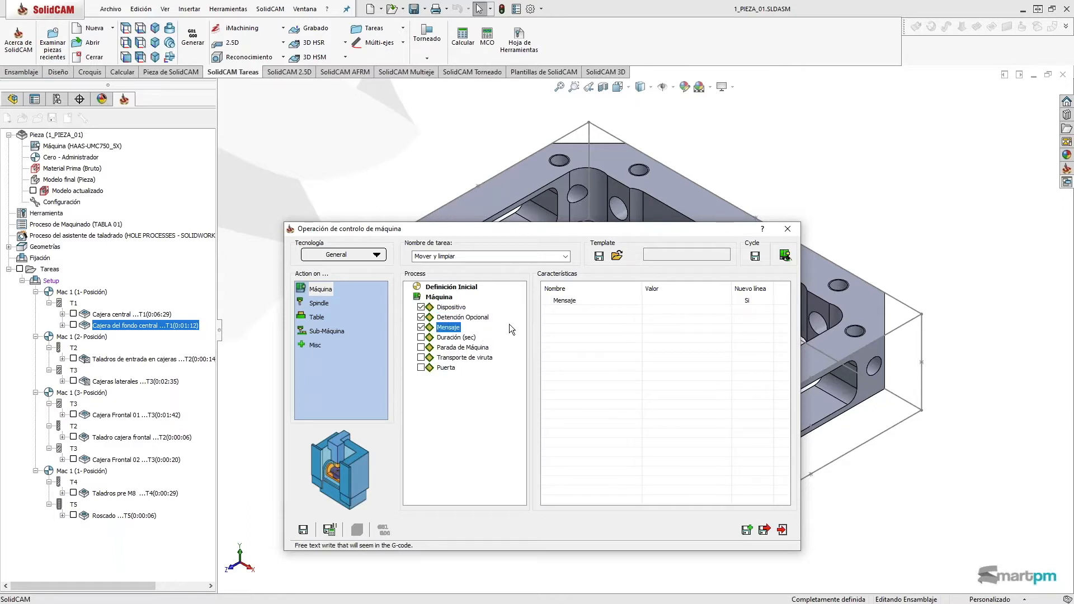
click(654, 301)
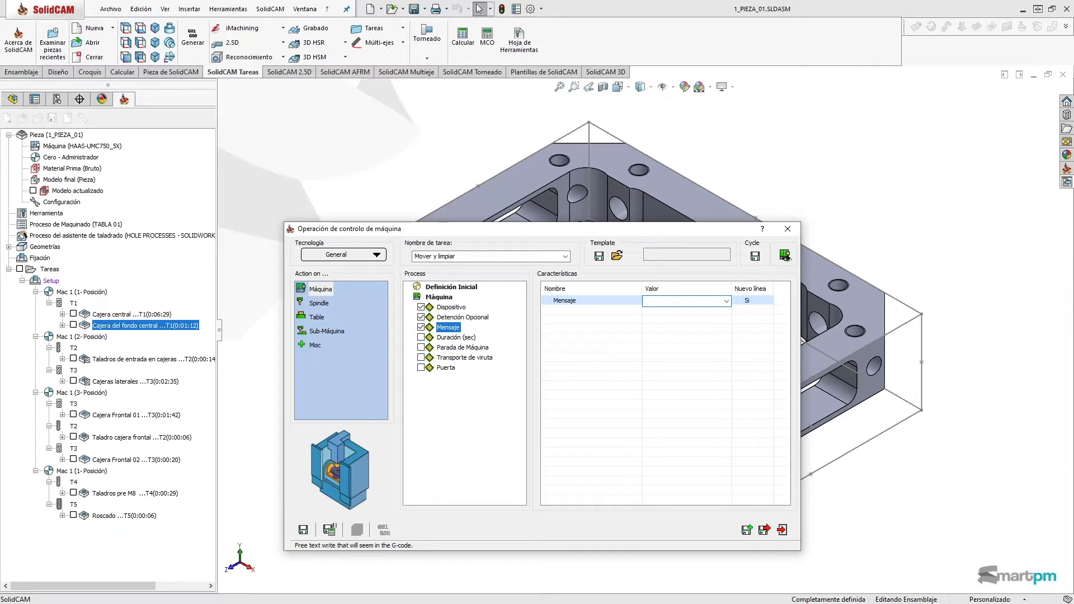
text(Vamos a mover la pieza)
key(Return)
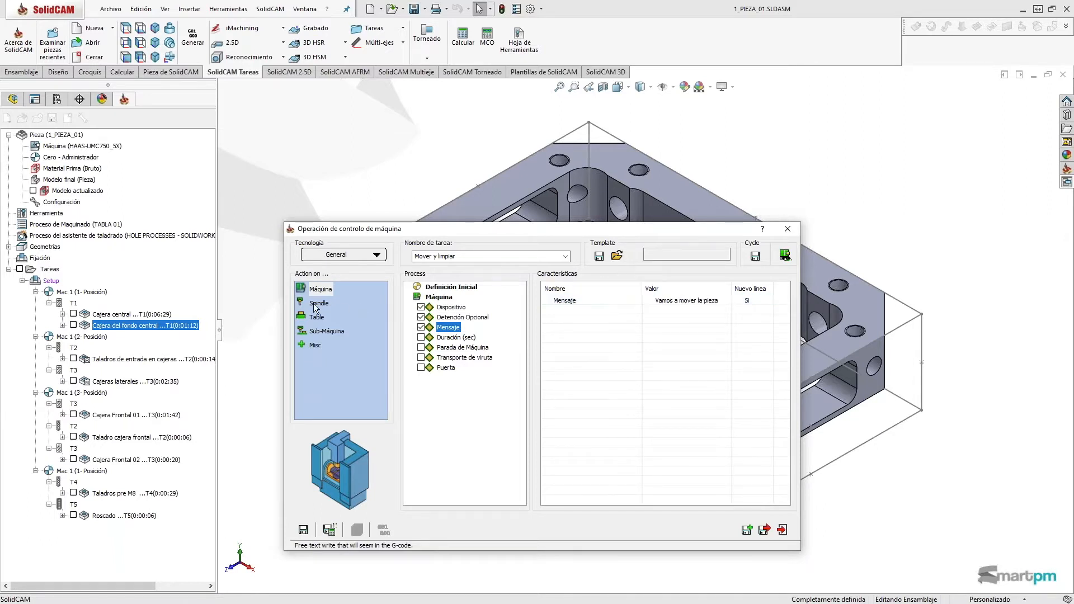
Add a Spindle action after the Máquina action and enable its liquid coolant (Refrigeración Líquida).
click(313, 303)
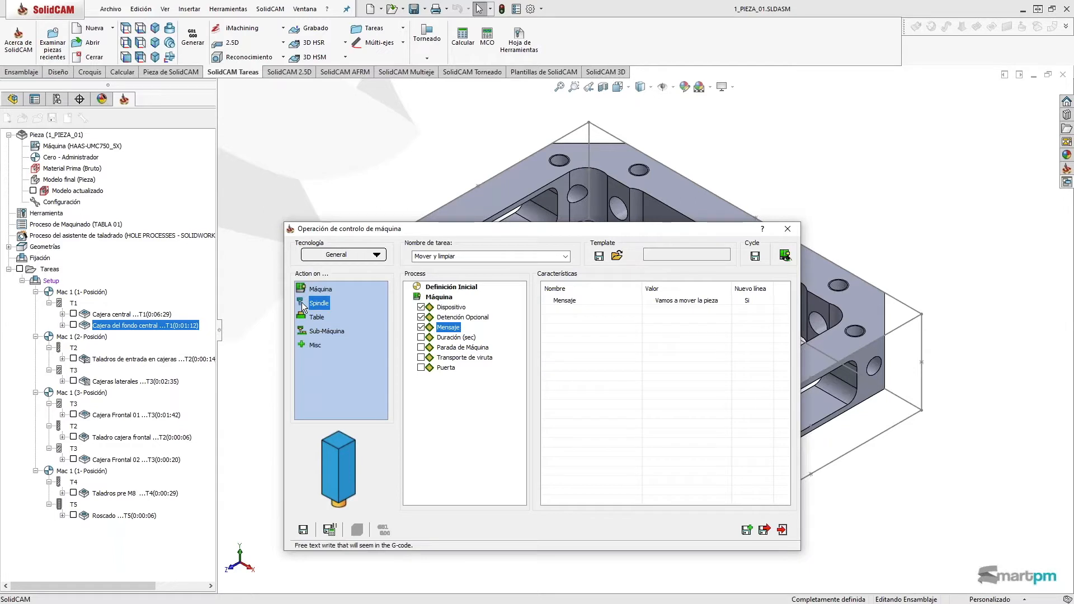
drag(302, 303, 425, 386)
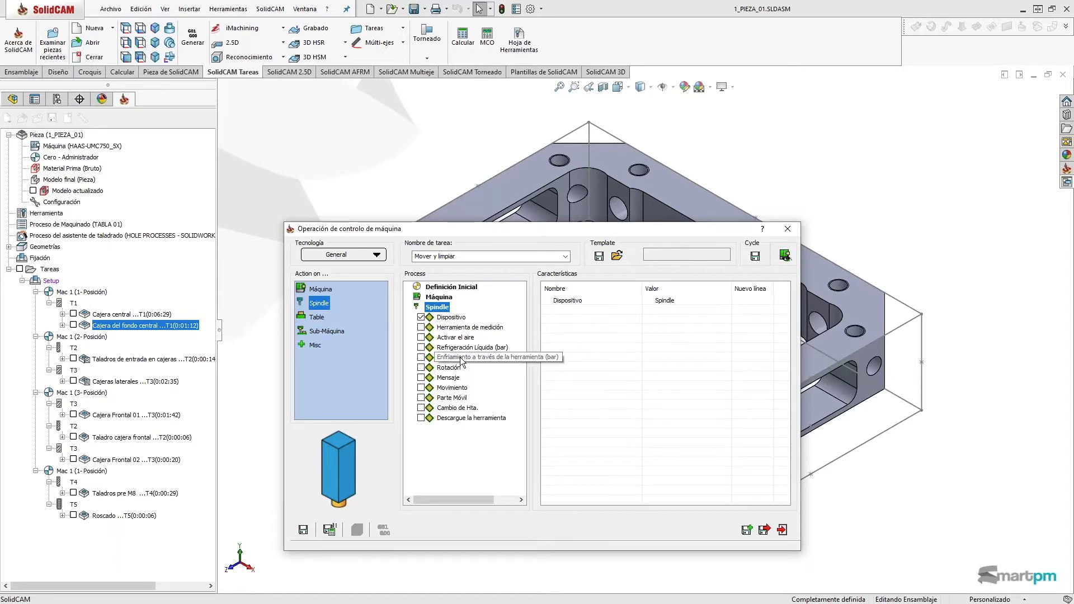
click(421, 347)
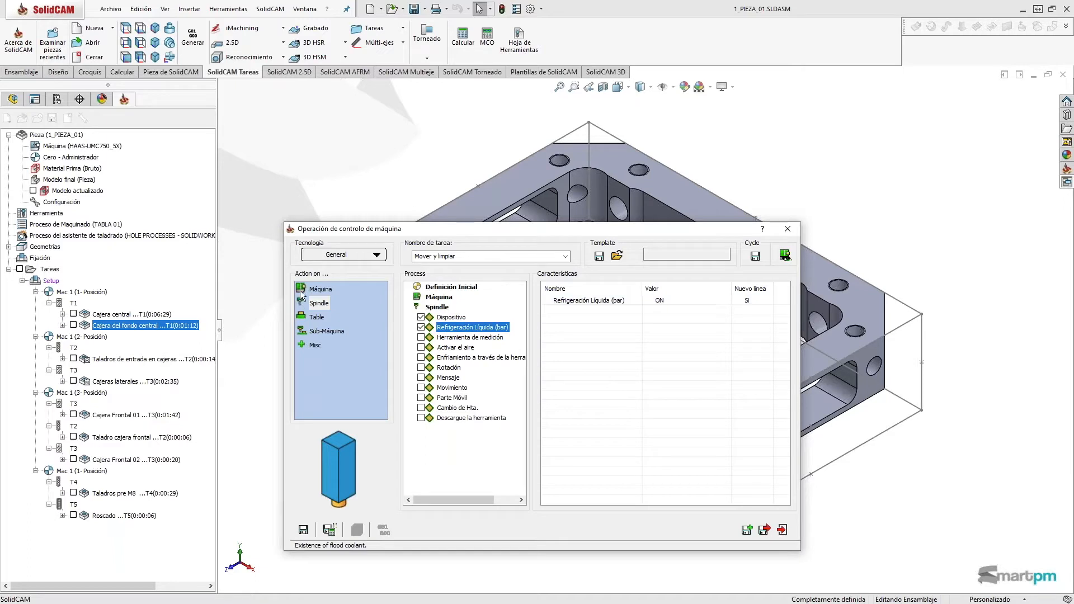
Add a second Máquina action with a duration of 10 seconds, and review the settings of the actions defined so far.
drag(451, 426, 443, 434)
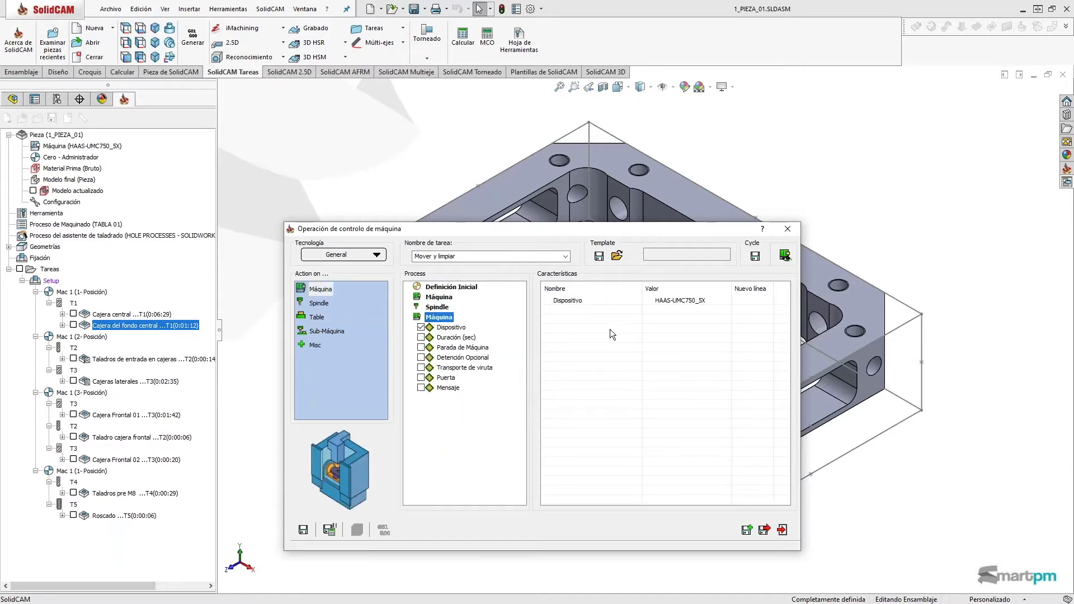
click(422, 338)
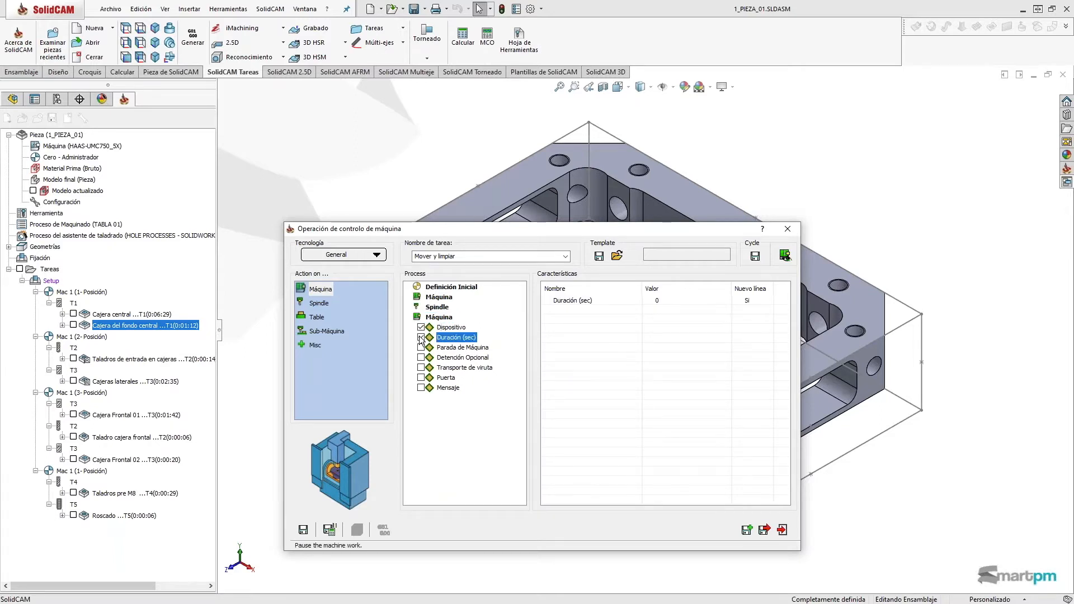
click(662, 302)
text(10)
click(424, 298)
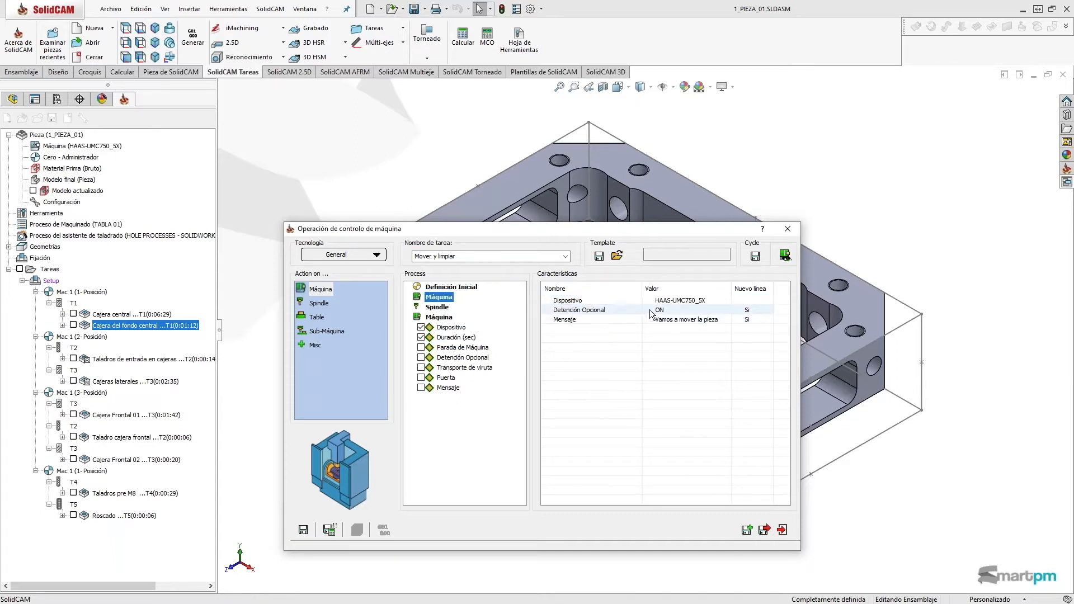
click(435, 307)
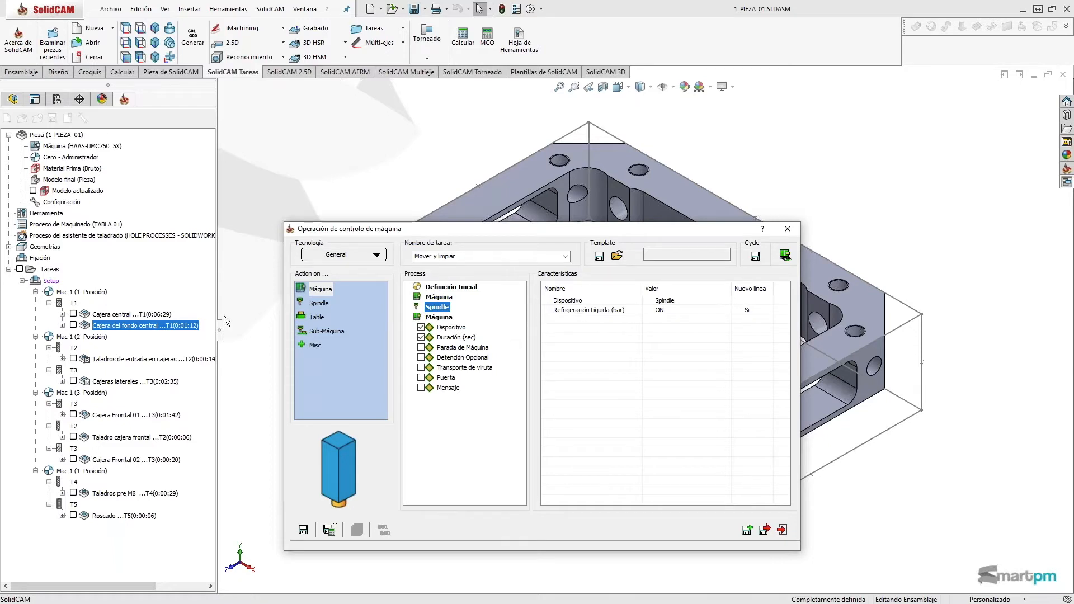
click(418, 315)
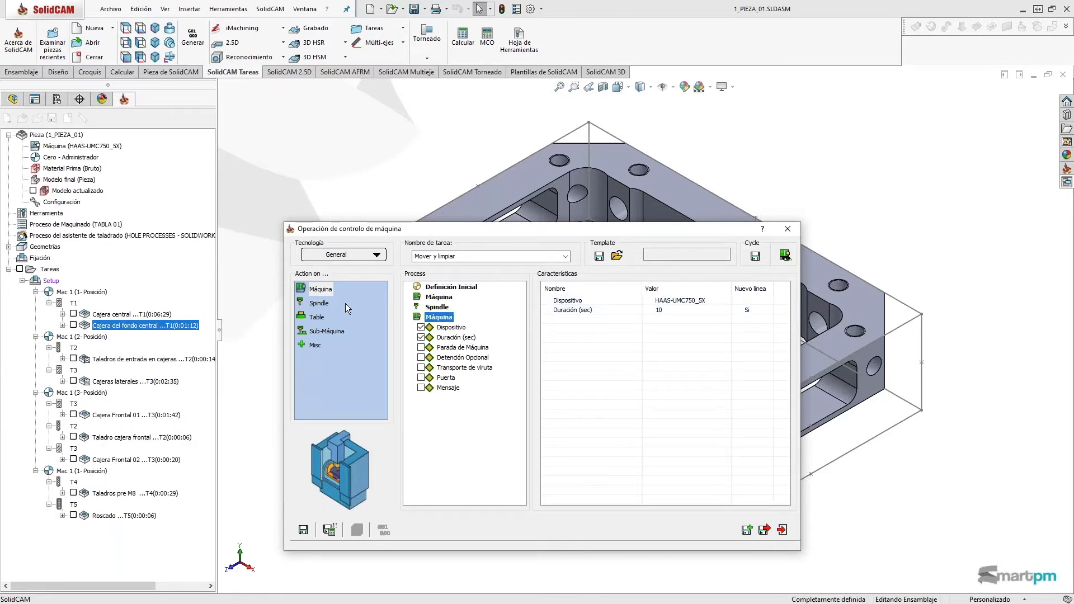
Add a second Spindle action at the end of the process with its liquid coolant (Refrigeración Líquida) set to OFF.
drag(327, 302, 433, 406)
drag(436, 410, 437, 404)
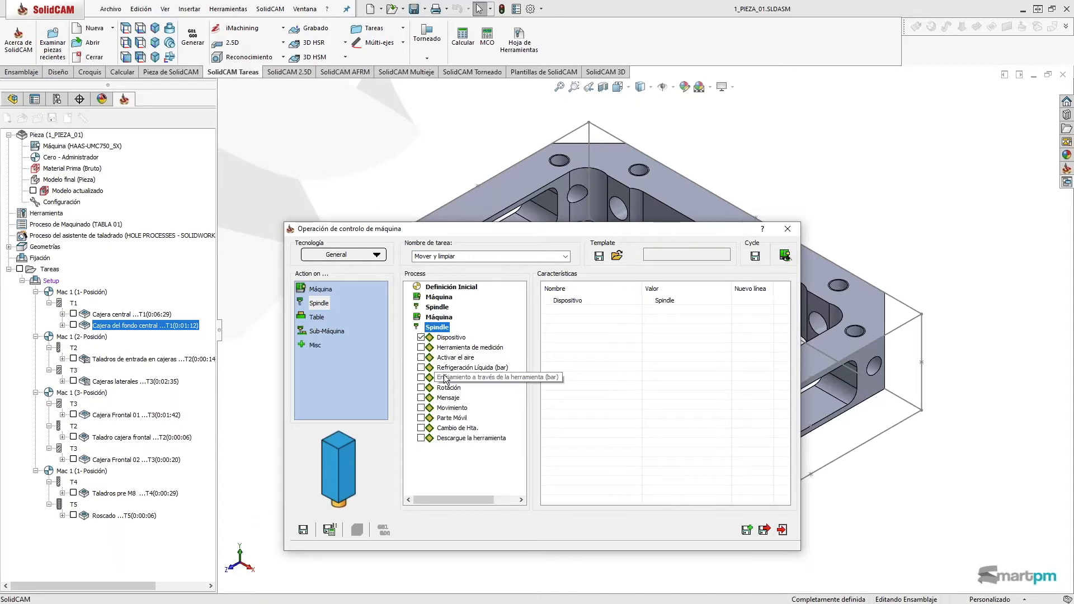
click(422, 367)
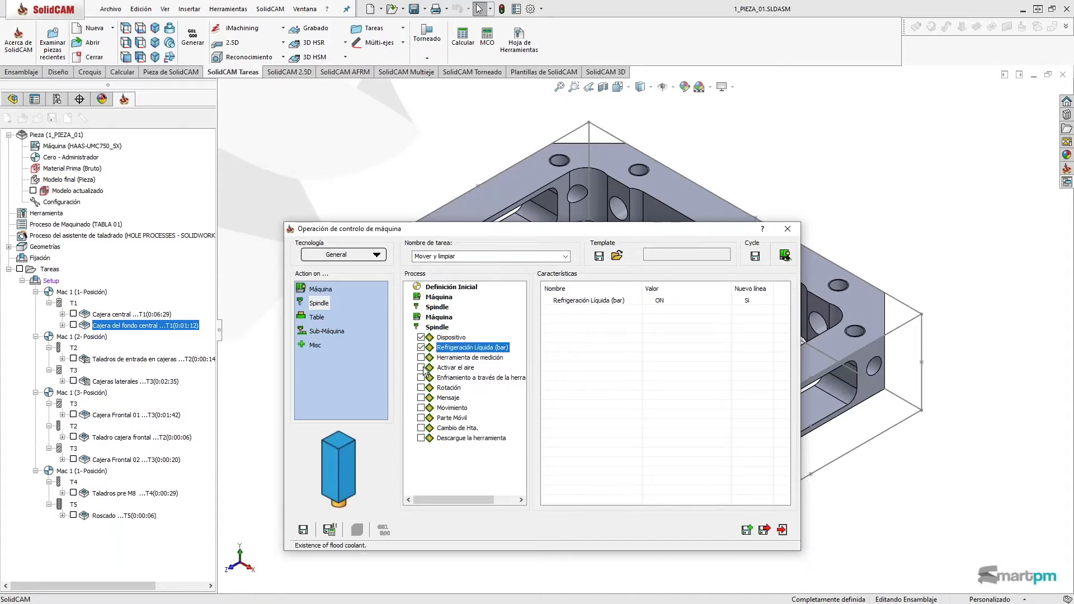
click(683, 301)
click(721, 305)
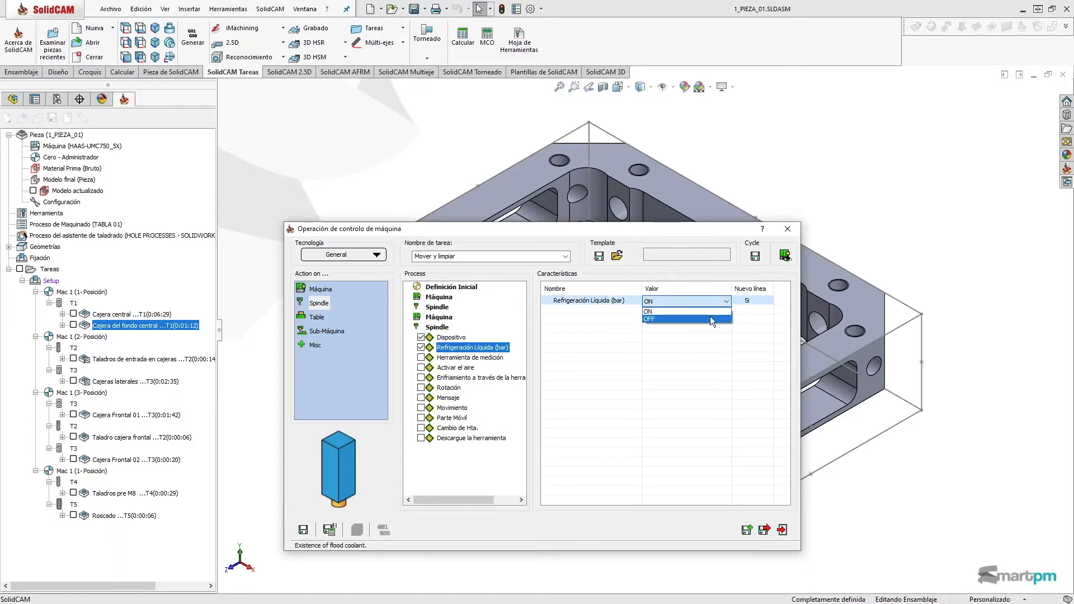
click(709, 317)
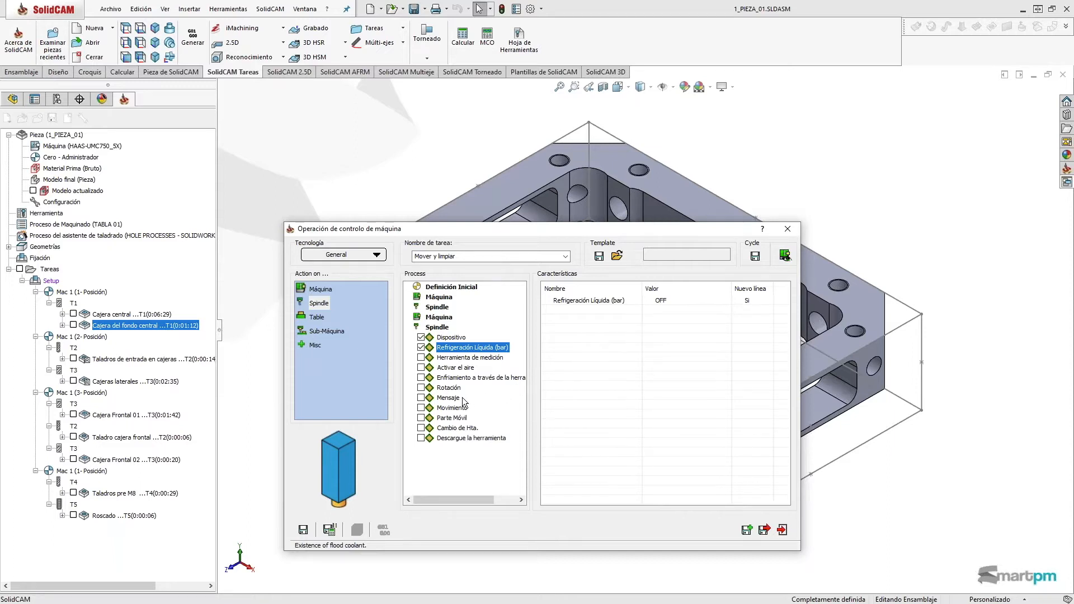
Enable Movimiento in the second Spindle action with the position X -380, Y 0, Z 500, and check the resulting path on the model.
click(421, 408)
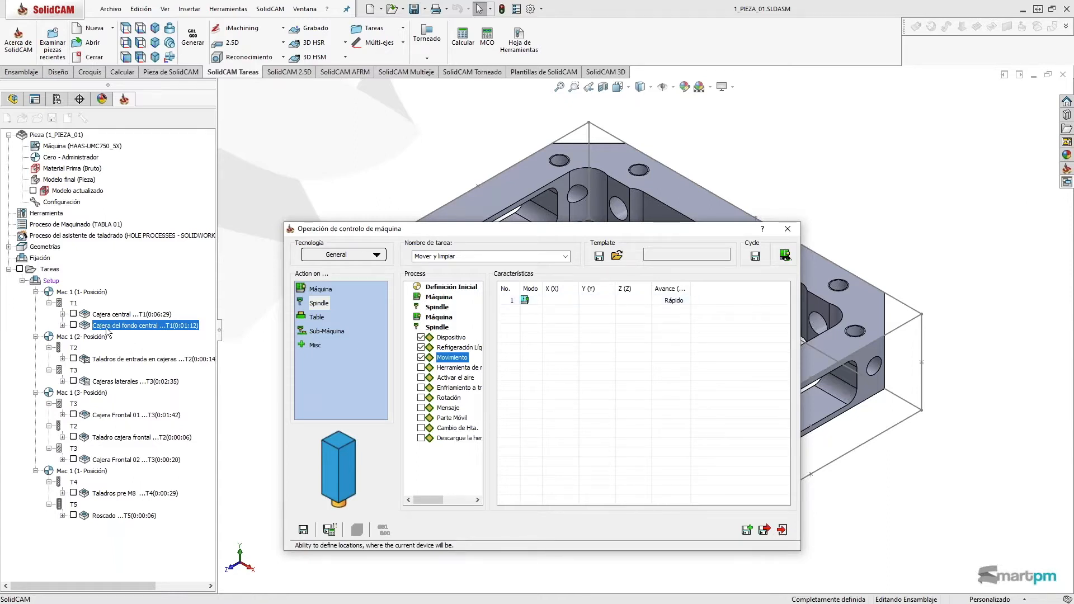
click(558, 300)
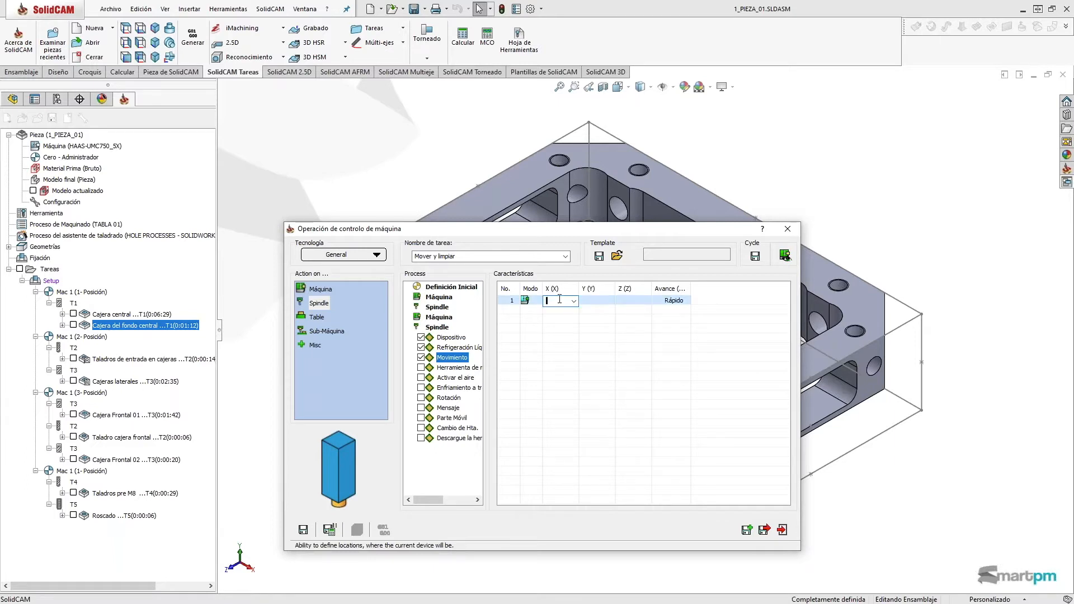
text(-380)
click(603, 298)
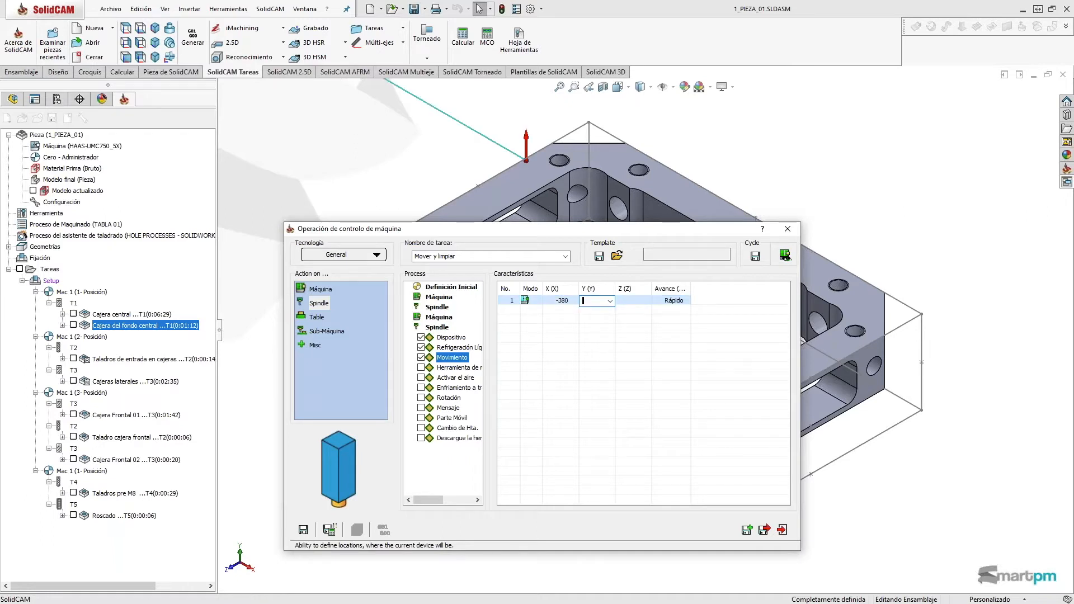
text(0)
click(629, 304)
click(630, 302)
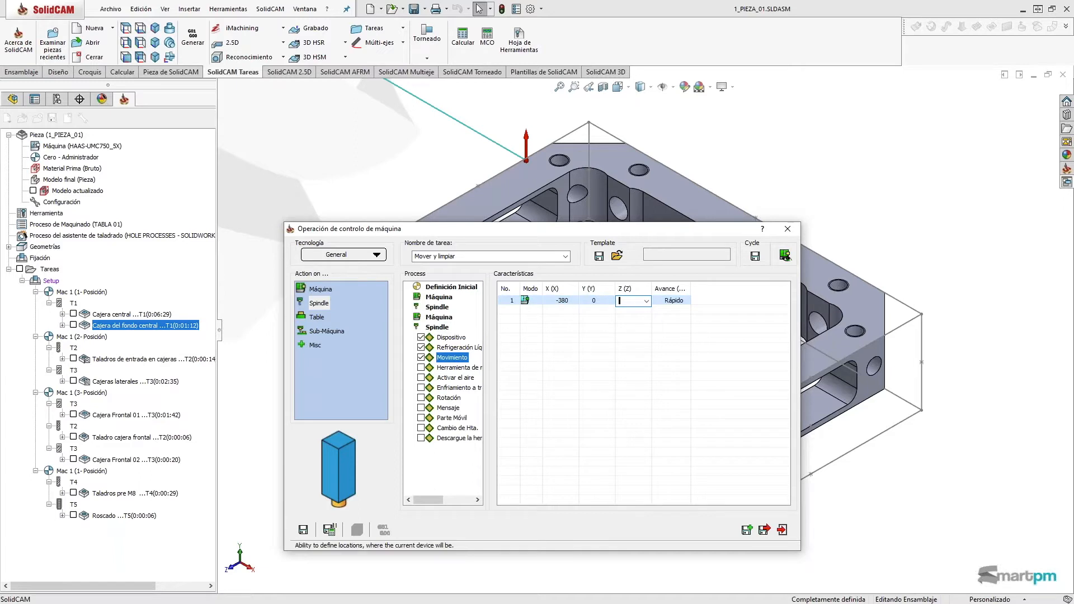
text(5000)
key(BackSpace)
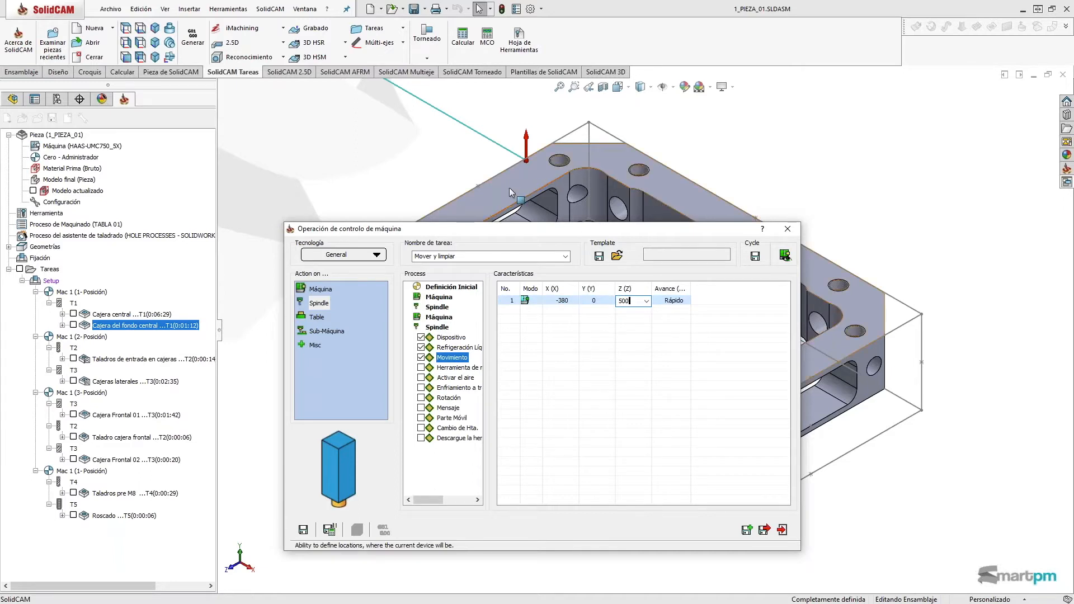
click(468, 174)
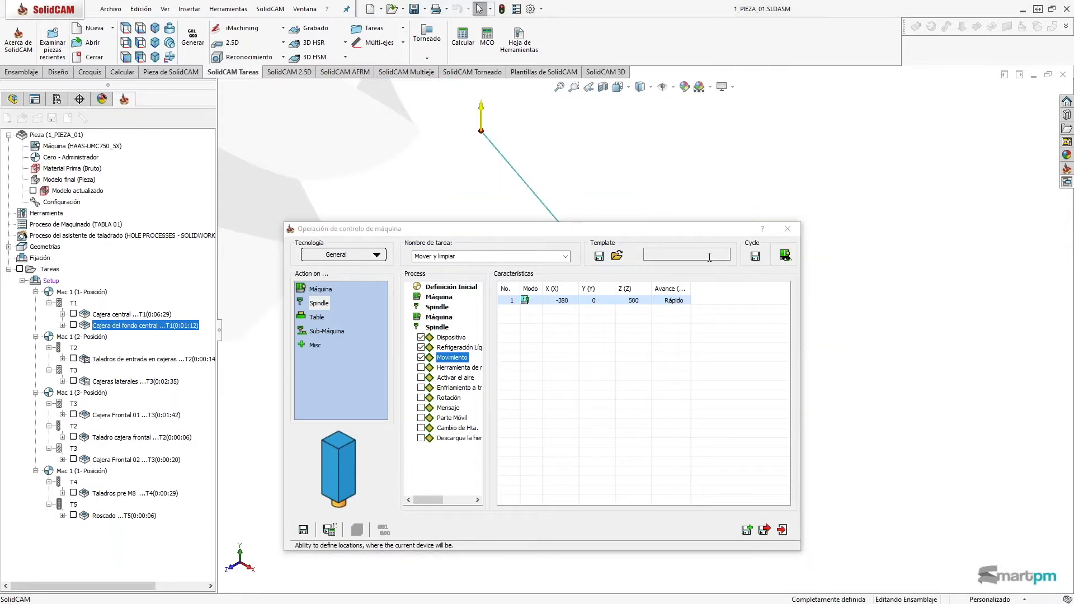
double_click(693, 233)
drag(692, 233, 695, 488)
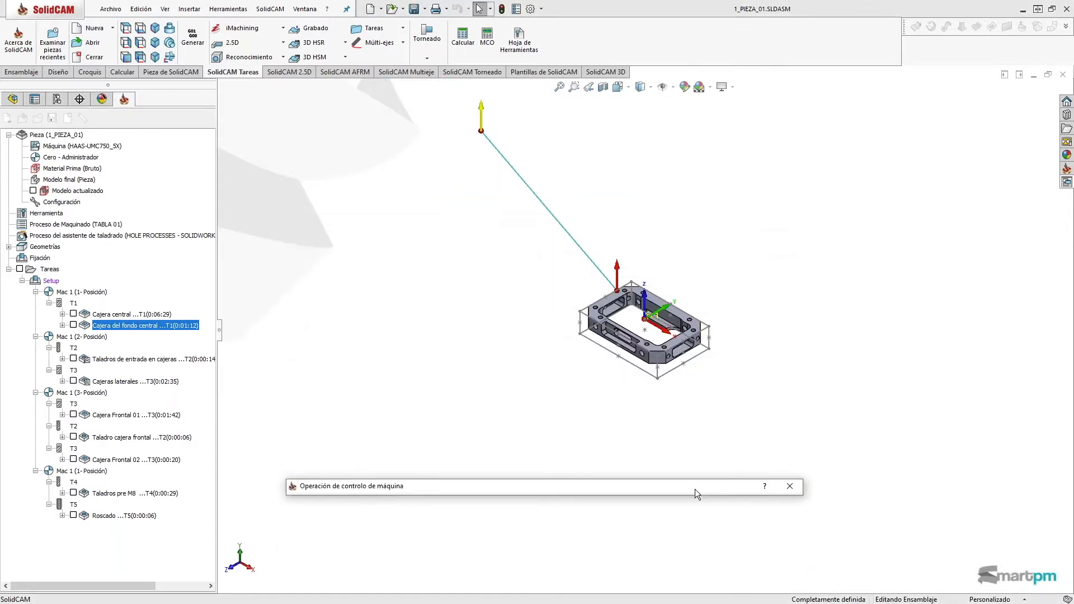
click(610, 379)
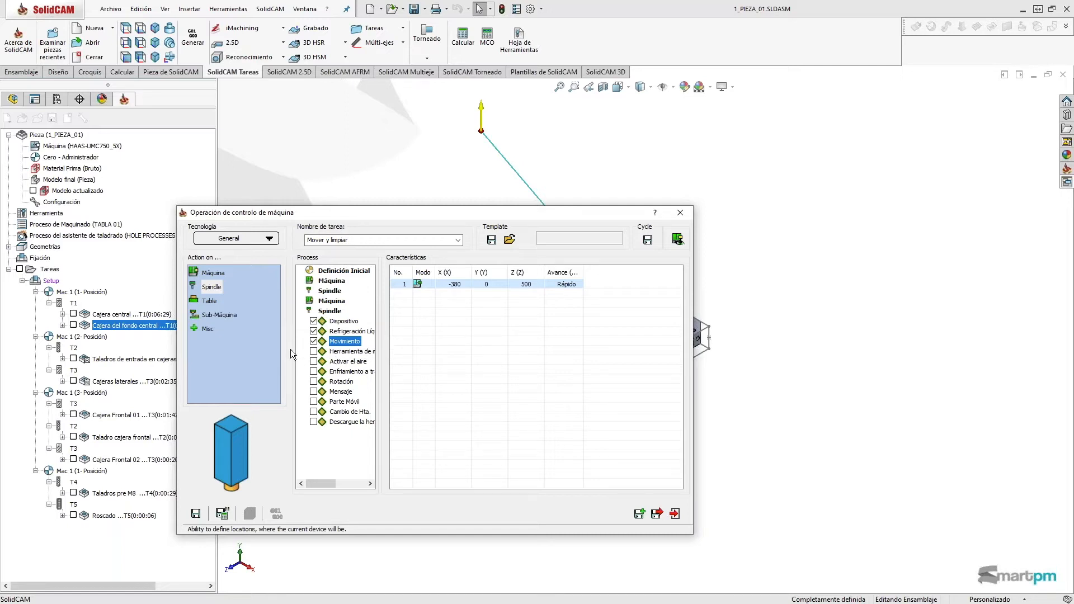
Add a Table action after the last Spindle action and enable its Parte Móvil process.
click(206, 302)
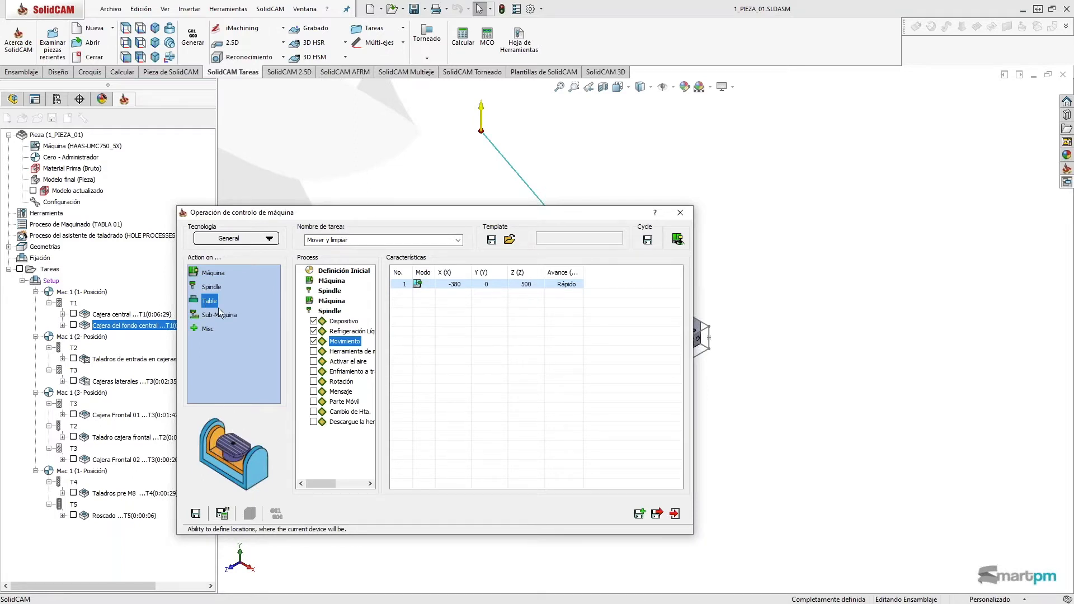
double_click(320, 312)
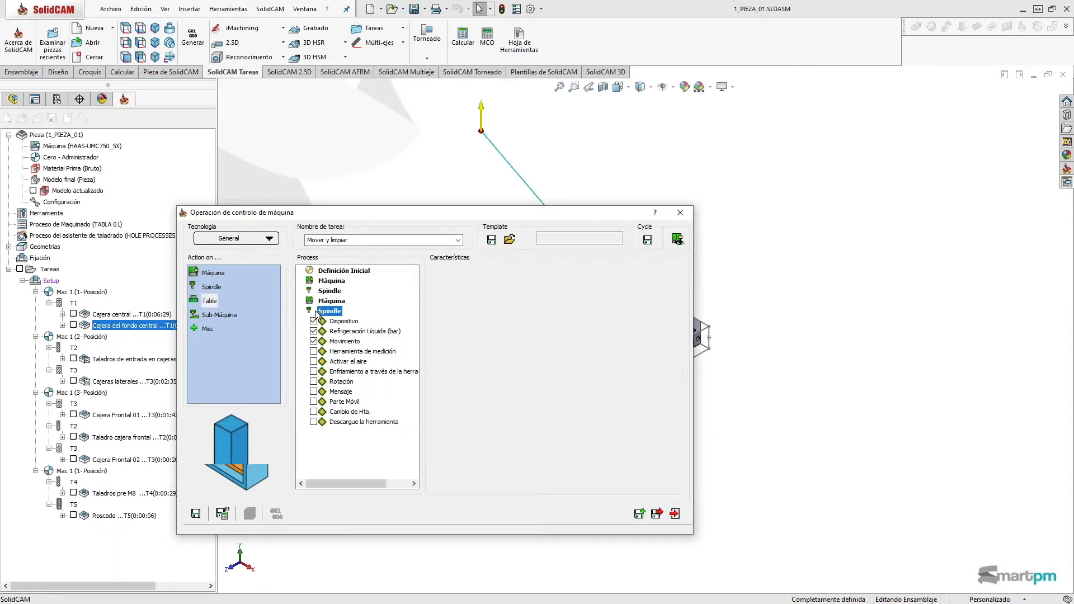
double_click(209, 301)
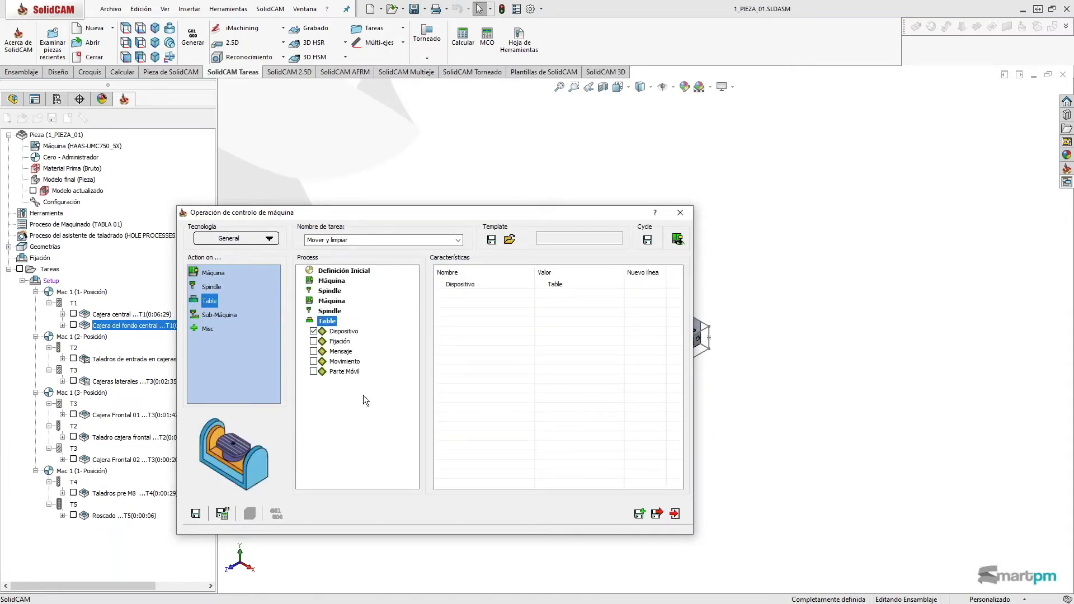
click(314, 372)
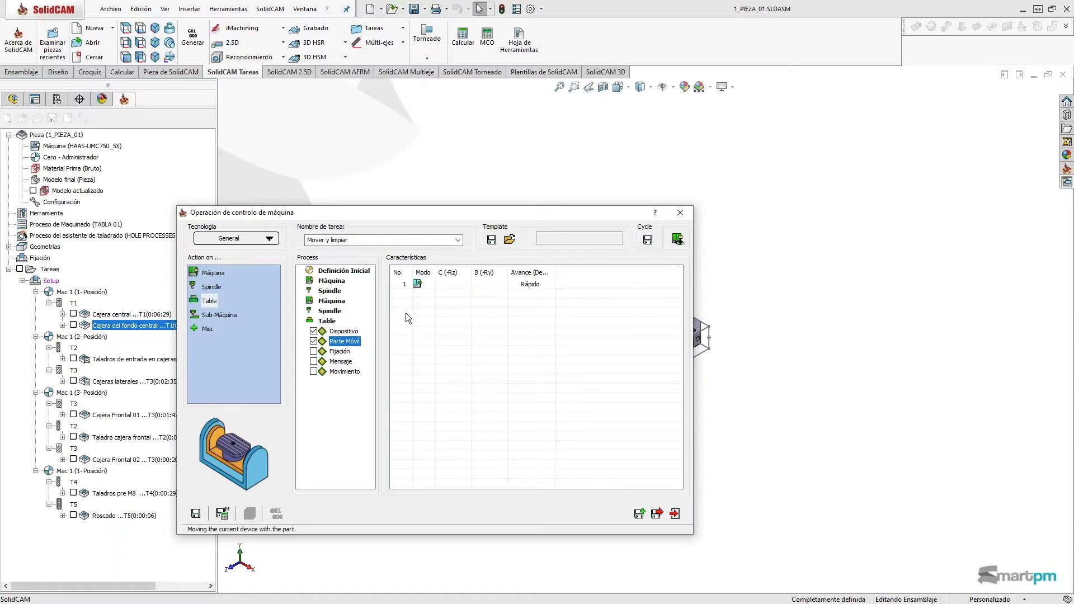
Define the table's first two Parte Móvil moves: C 0 in row 1, and B 110 with Rápido feed in row 2.
click(447, 284)
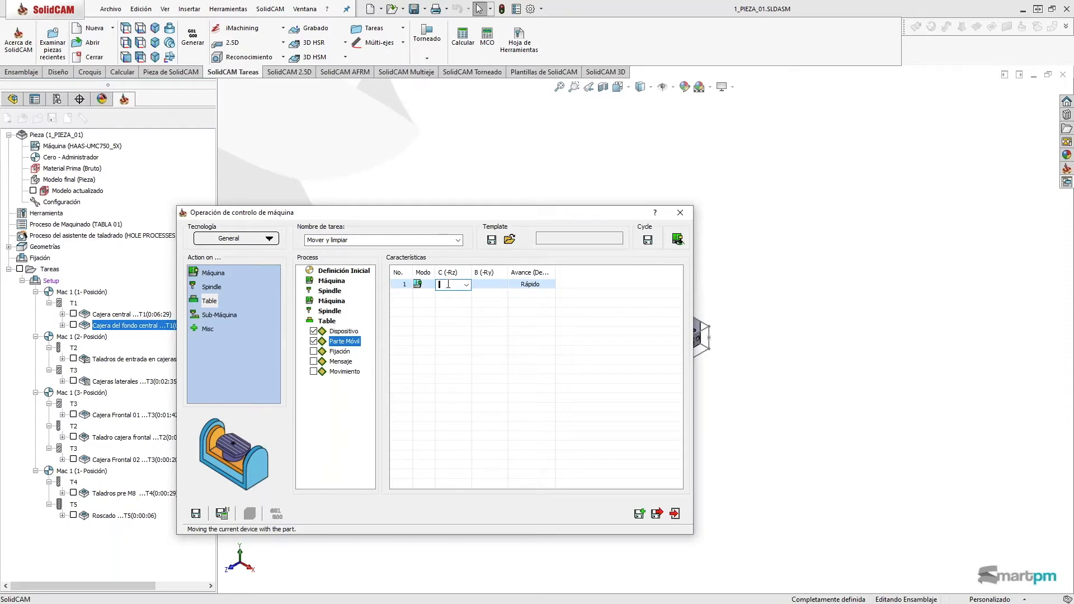
text(0)
click(411, 293)
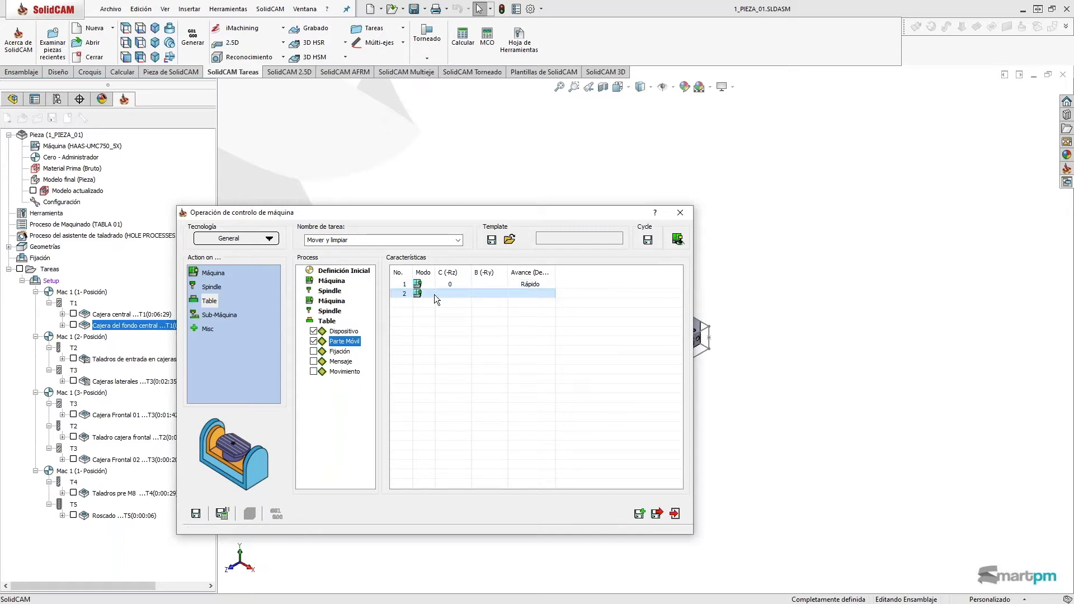
click(489, 294)
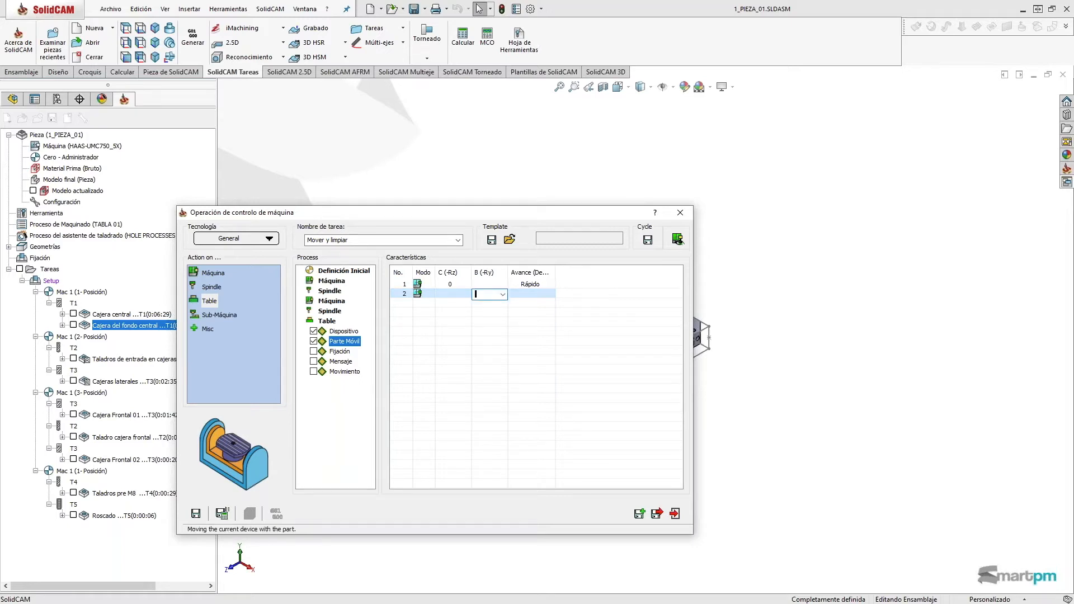
text(110)
click(408, 302)
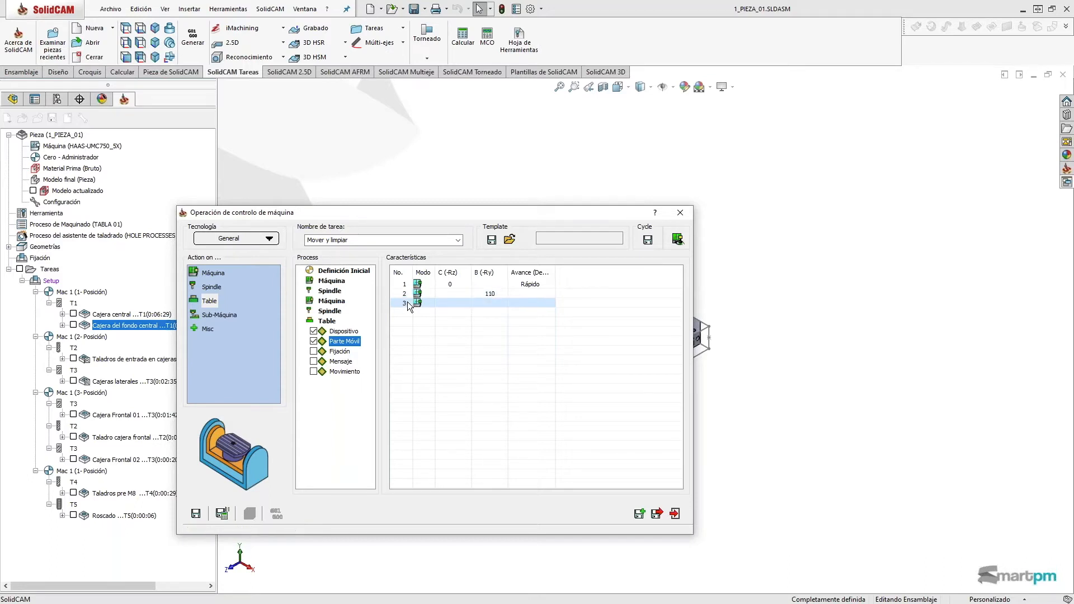
click(510, 292)
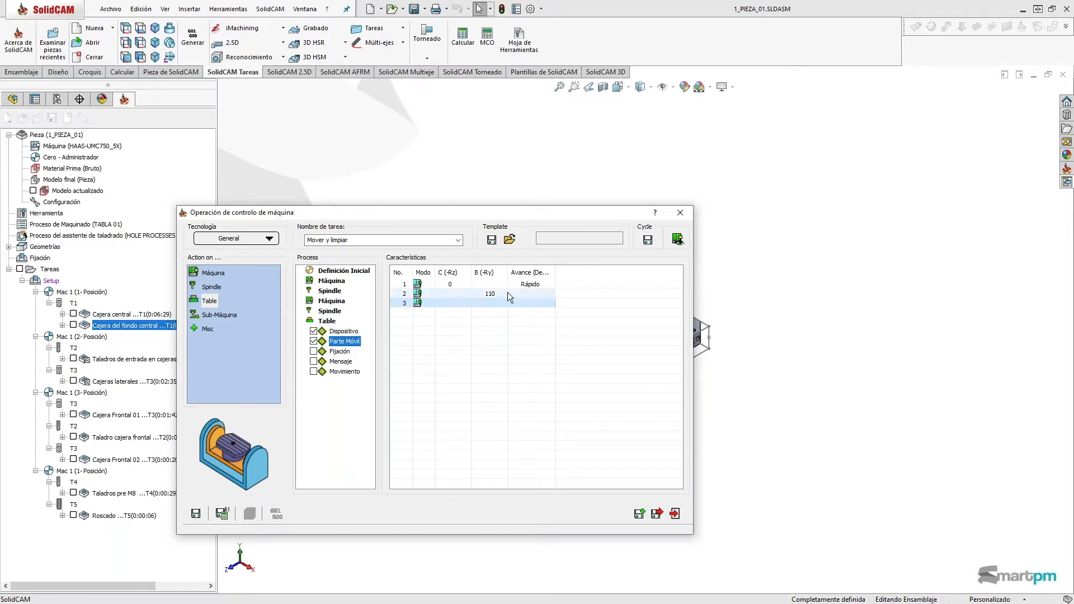
click(550, 294)
click(542, 311)
Add table moves in rows 3 to 5 of Parte Móvil: C 500, B 95 and B 110.
click(451, 304)
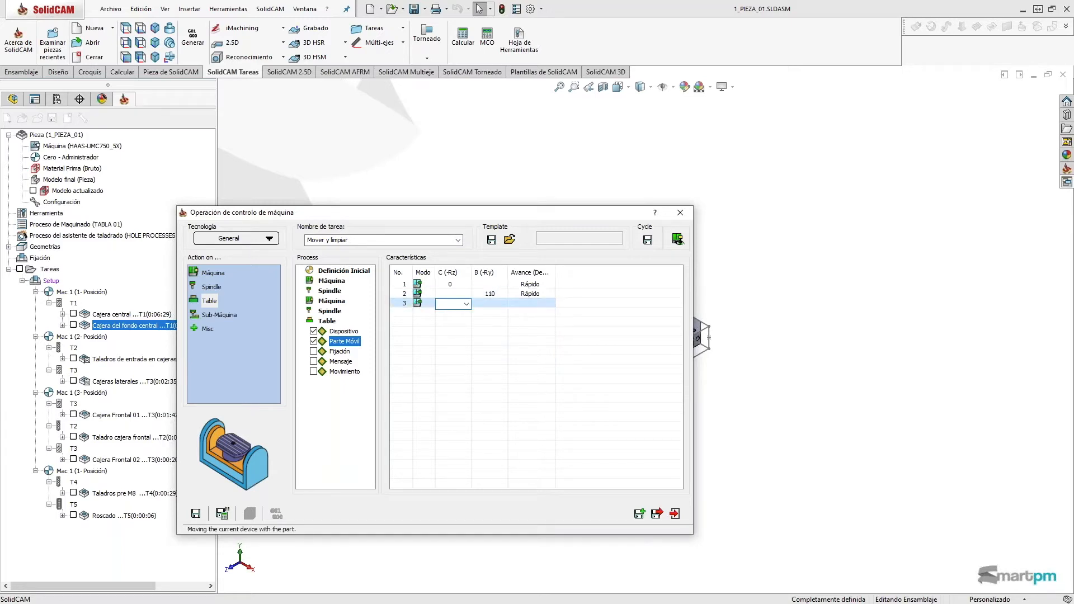
text(500)
click(494, 303)
click(474, 310)
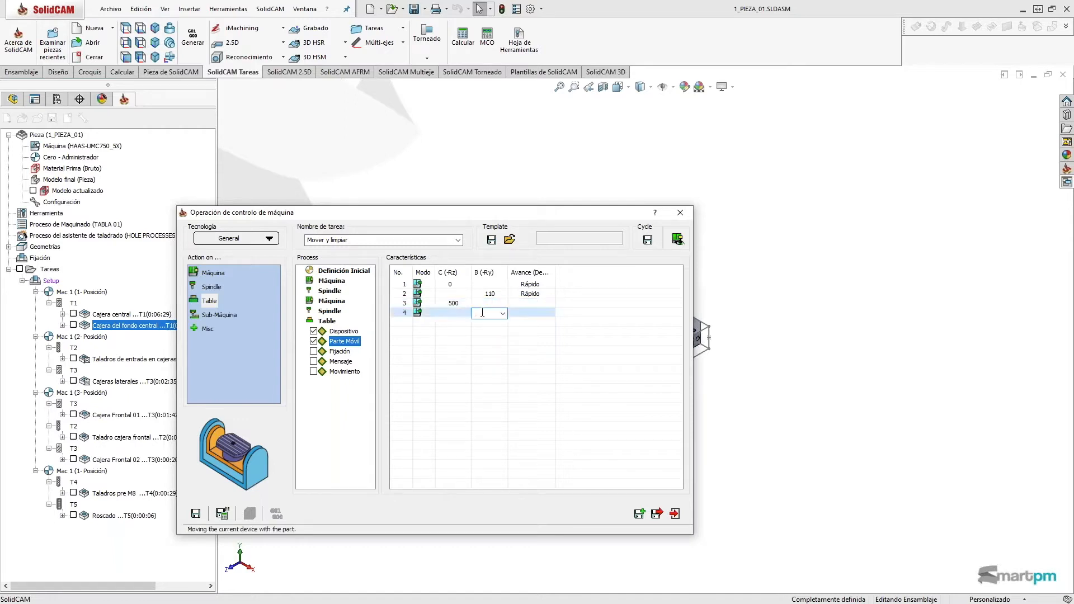
text(95)
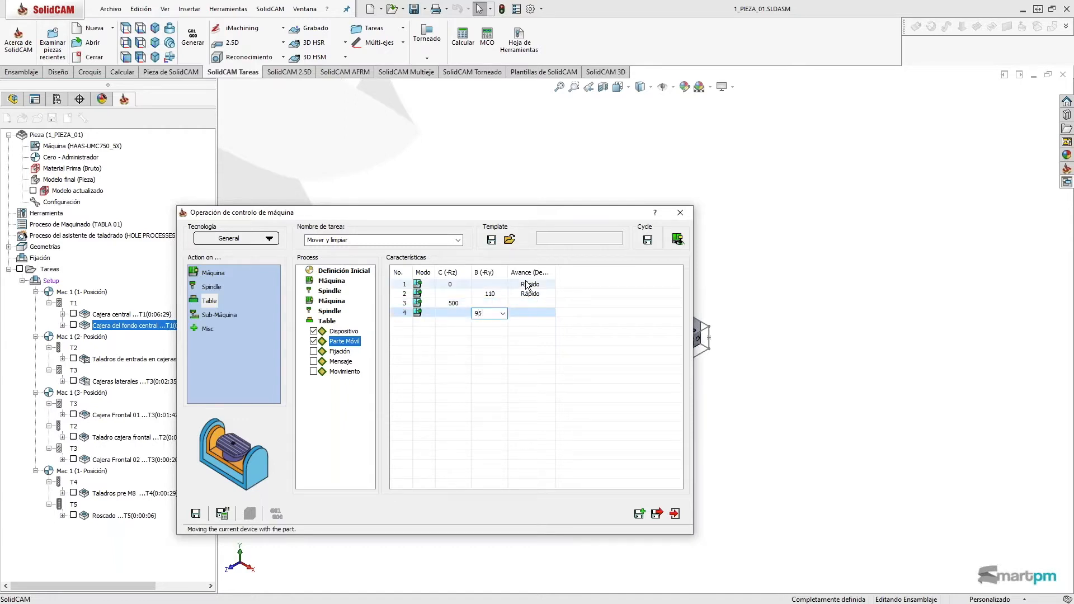
key(Return)
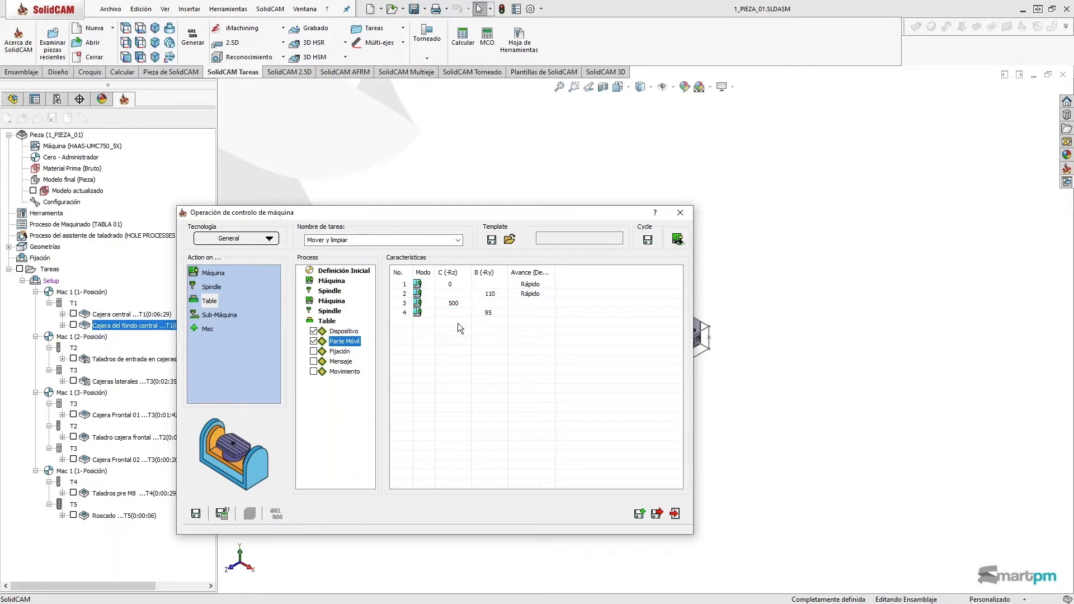
click(485, 323)
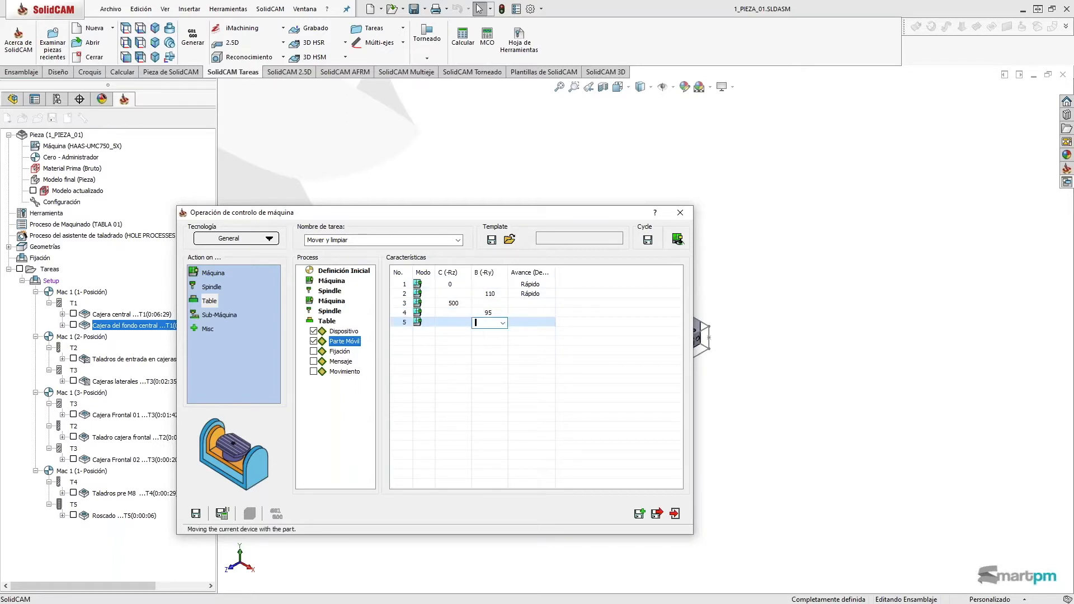
text(110)
Add two final Parte Móvil moves: C at the home position with B 0 in row 6, and C 0 in row 7.
click(439, 329)
click(439, 329)
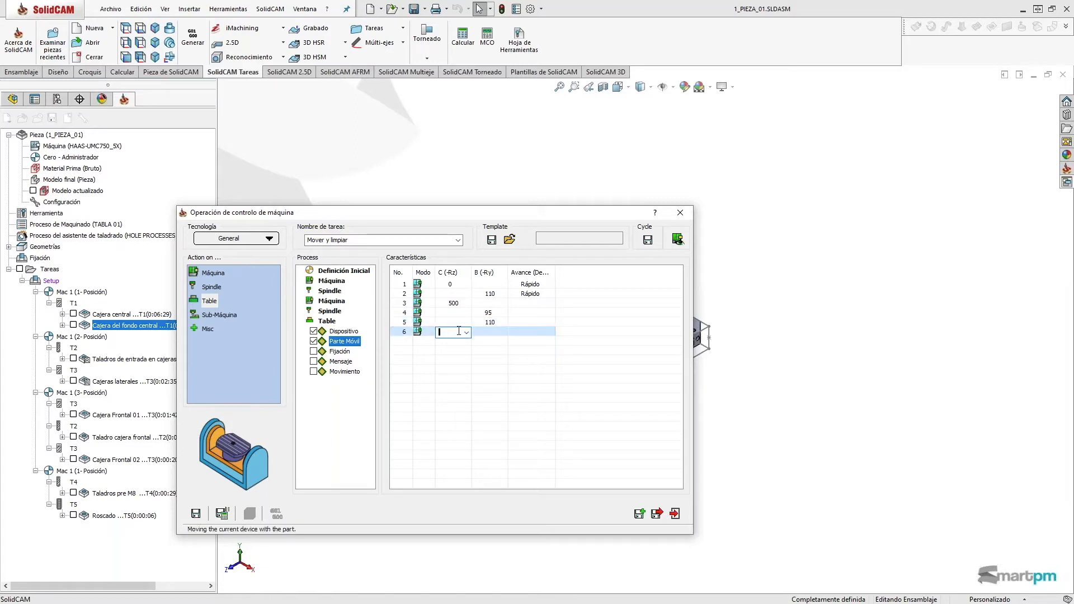
click(467, 332)
click(454, 350)
click(479, 332)
text(0)
click(463, 341)
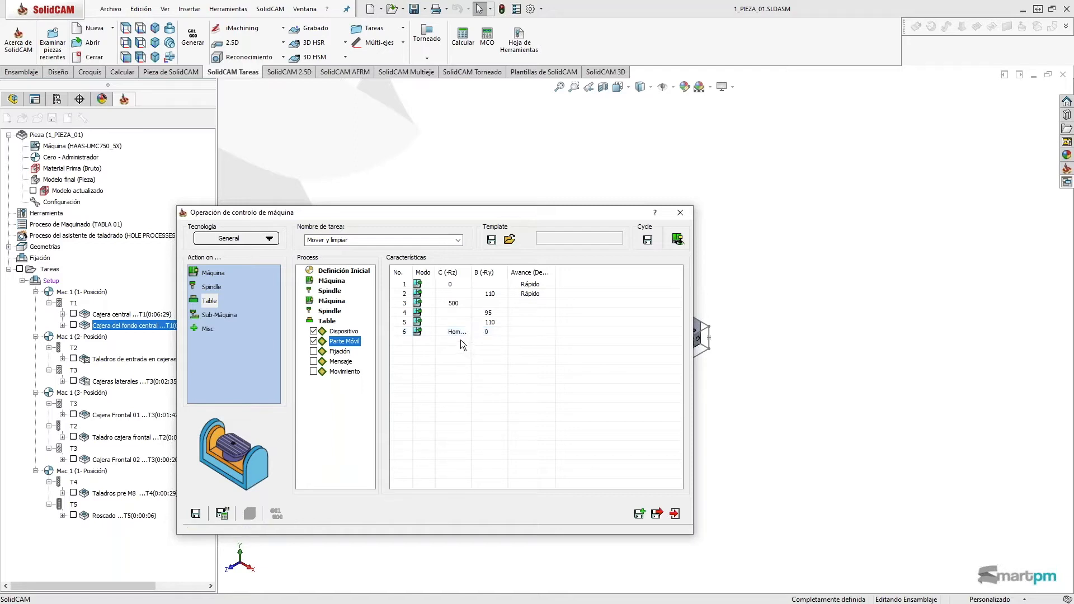
click(457, 339)
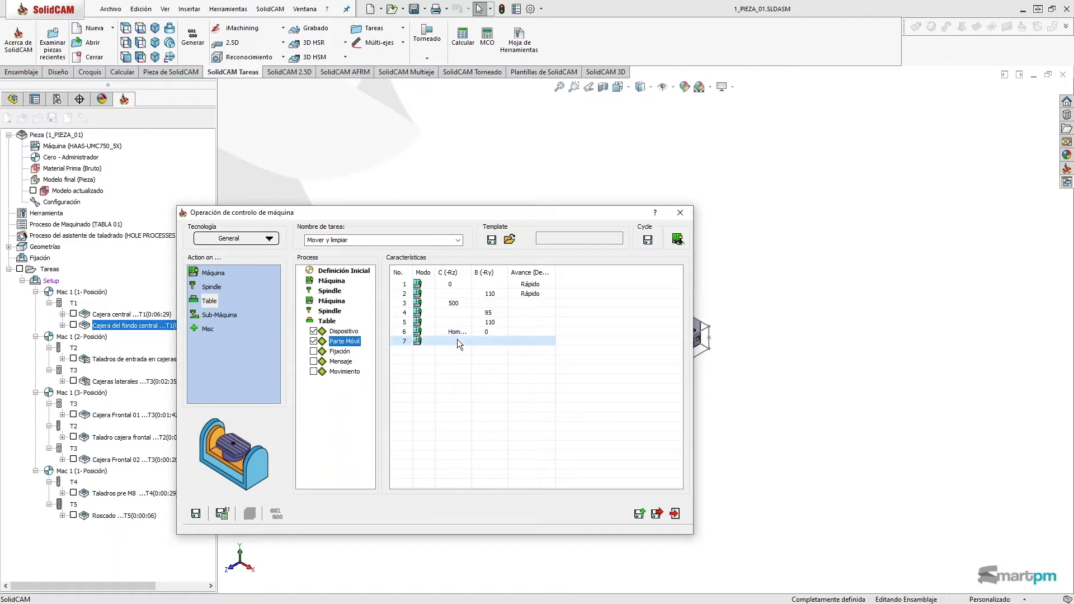
click(458, 339)
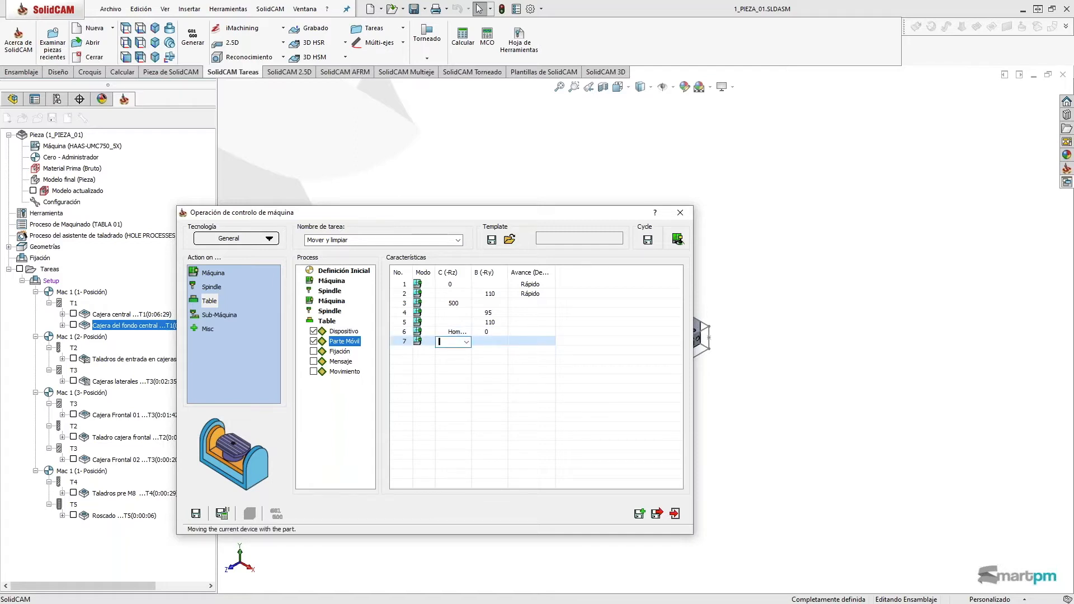
text(0)
click(451, 353)
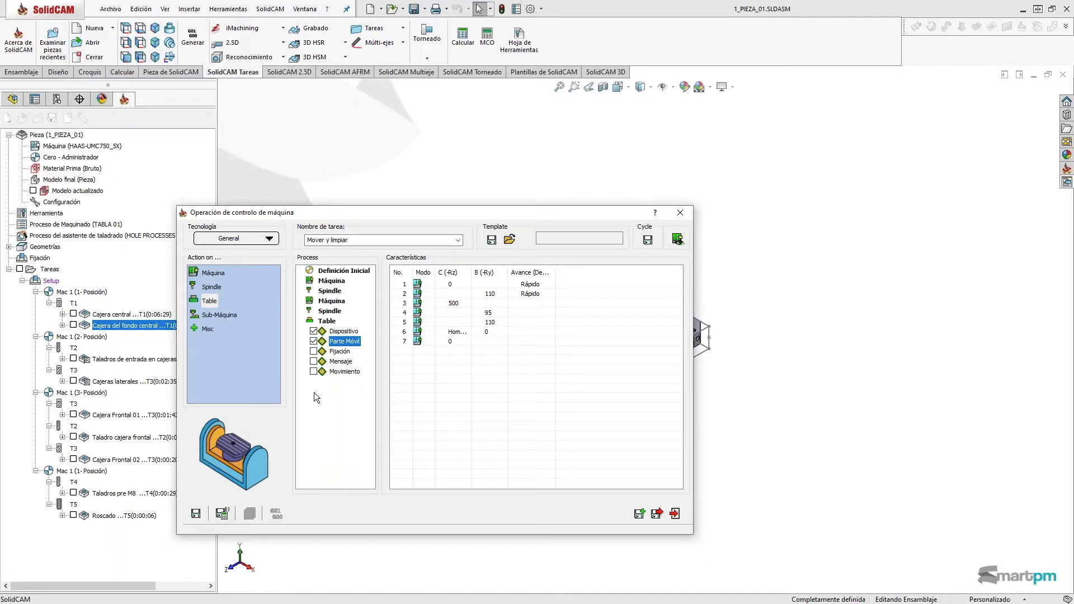
Add a Máquina action at the end of the process with Puerta OPEN and Transporte de viruta set to OFF.
drag(208, 273, 318, 401)
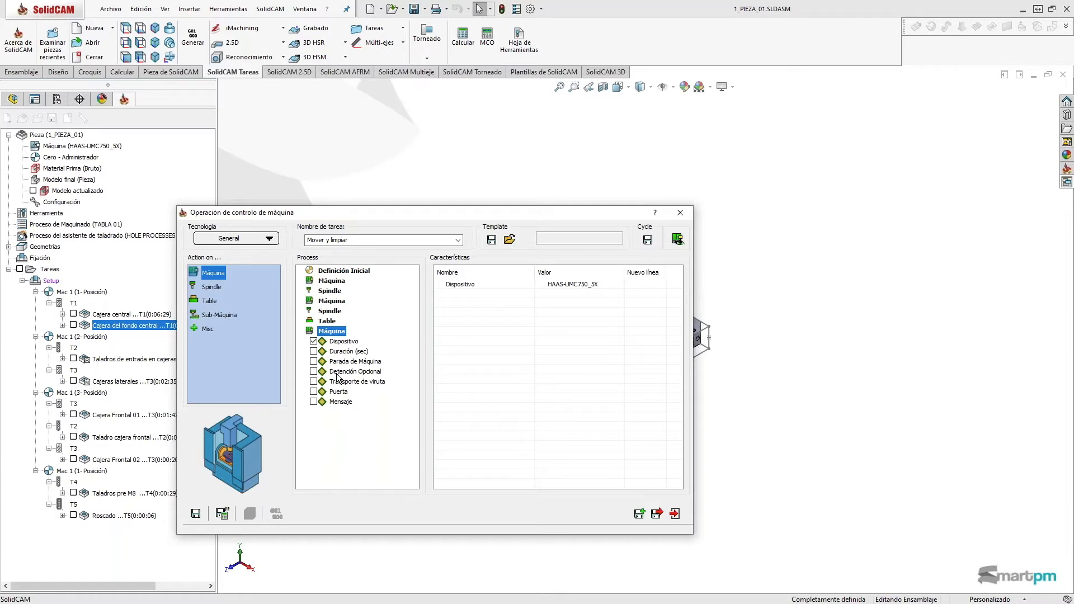
click(314, 392)
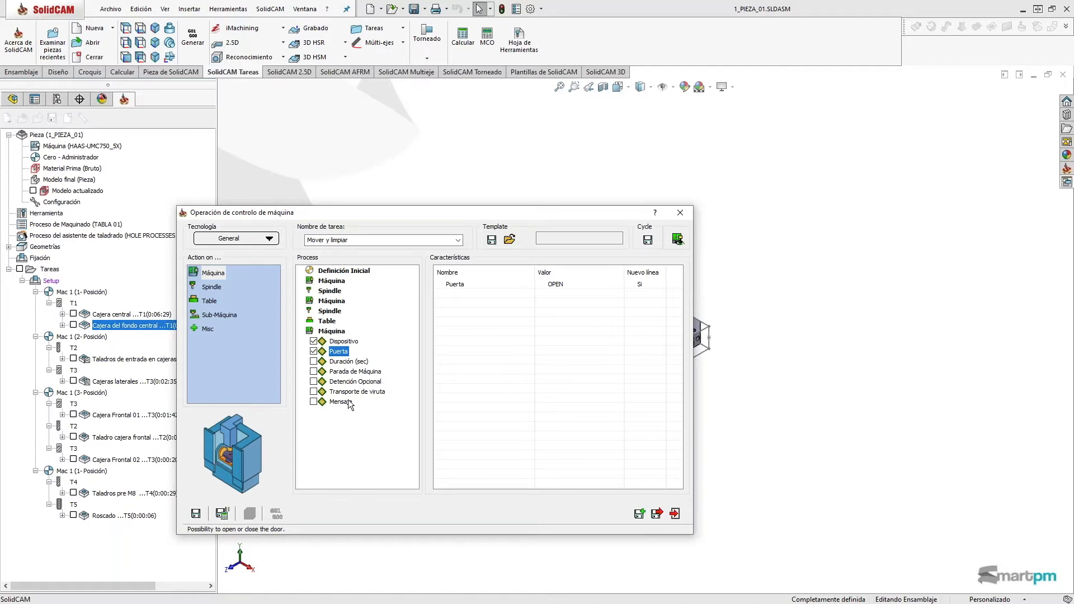
click(312, 393)
click(313, 392)
click(575, 285)
click(613, 284)
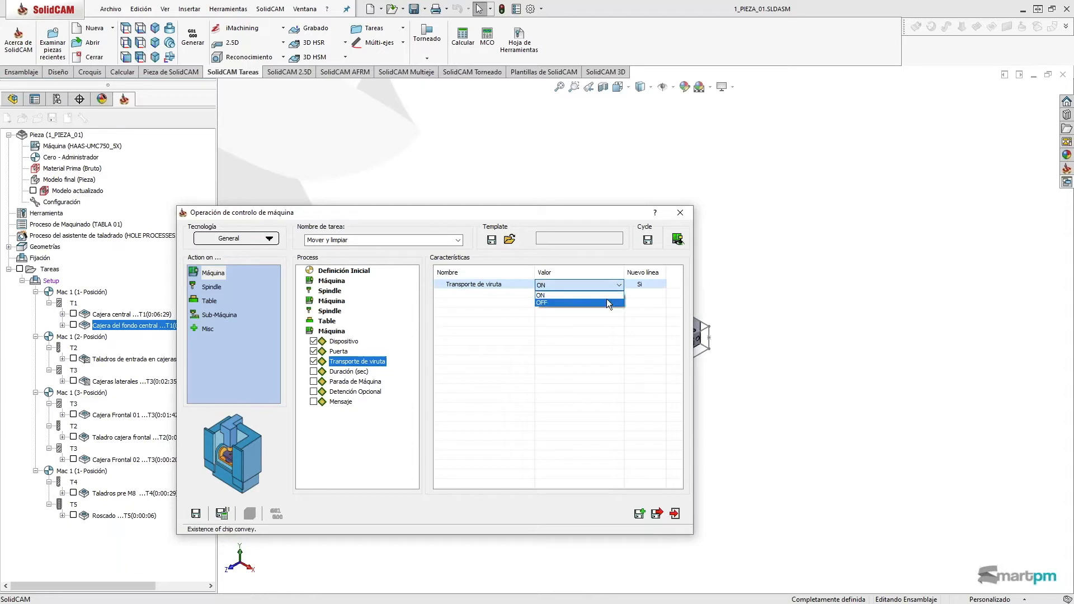
click(606, 299)
Enable Transporte de viruta as ON in the second Máquina action, and collapse the expanded Máquina actions.
click(331, 302)
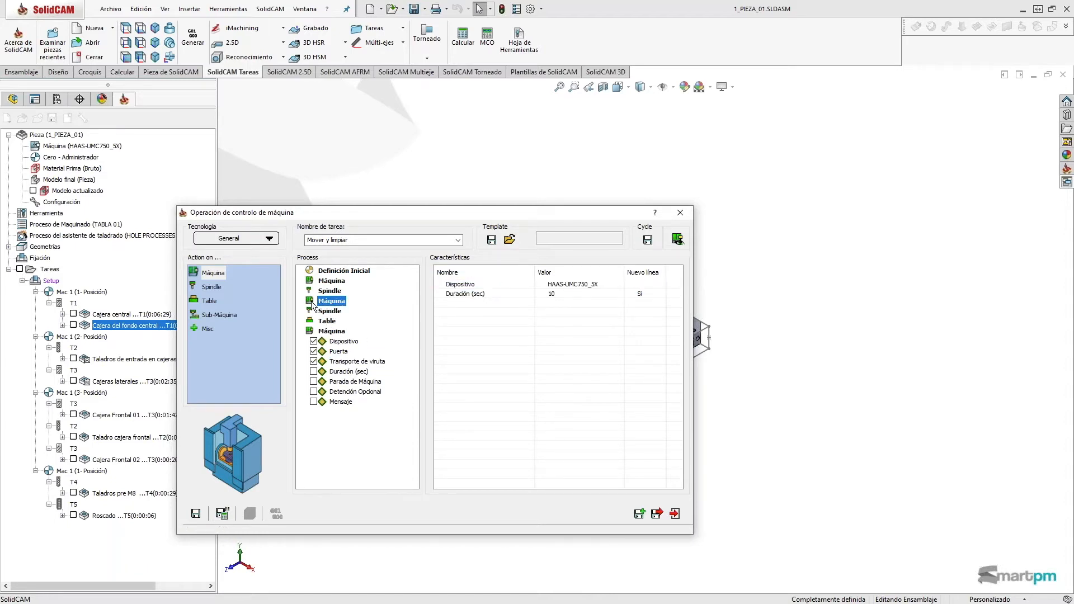
double_click(312, 302)
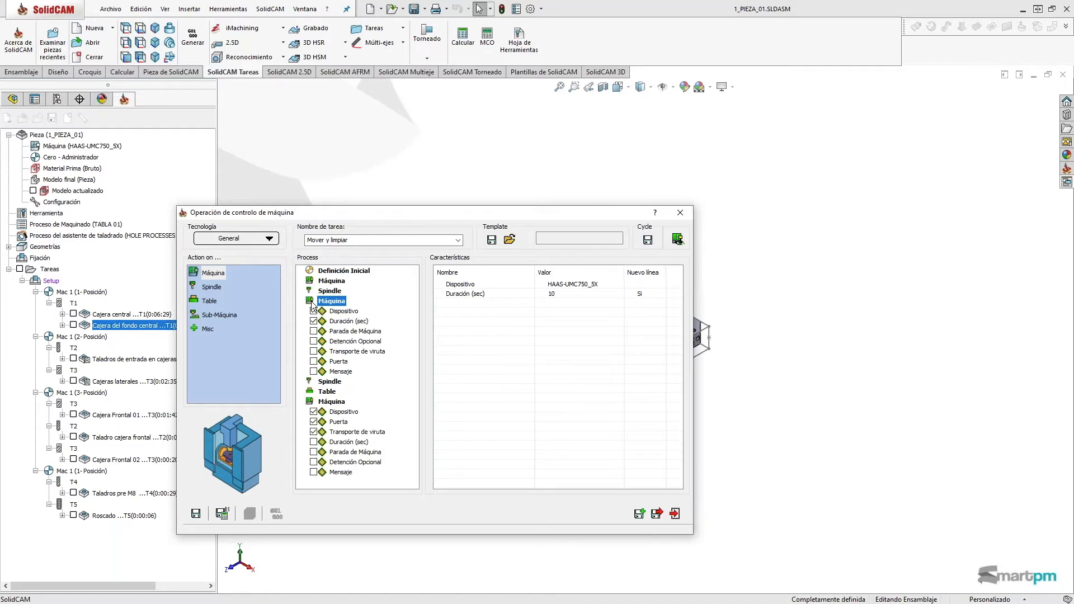
click(313, 351)
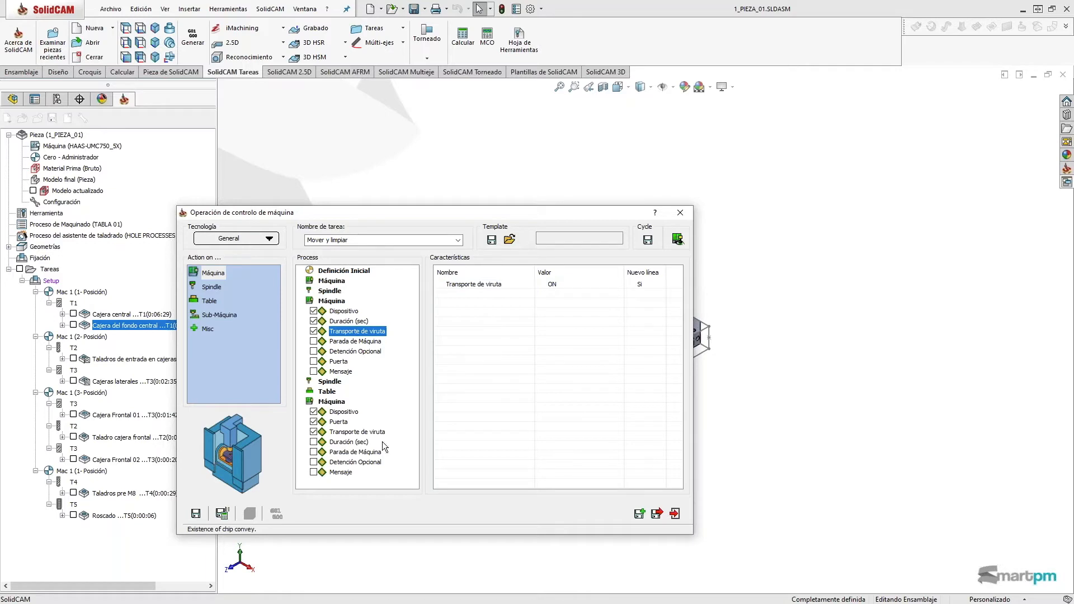
double_click(316, 301)
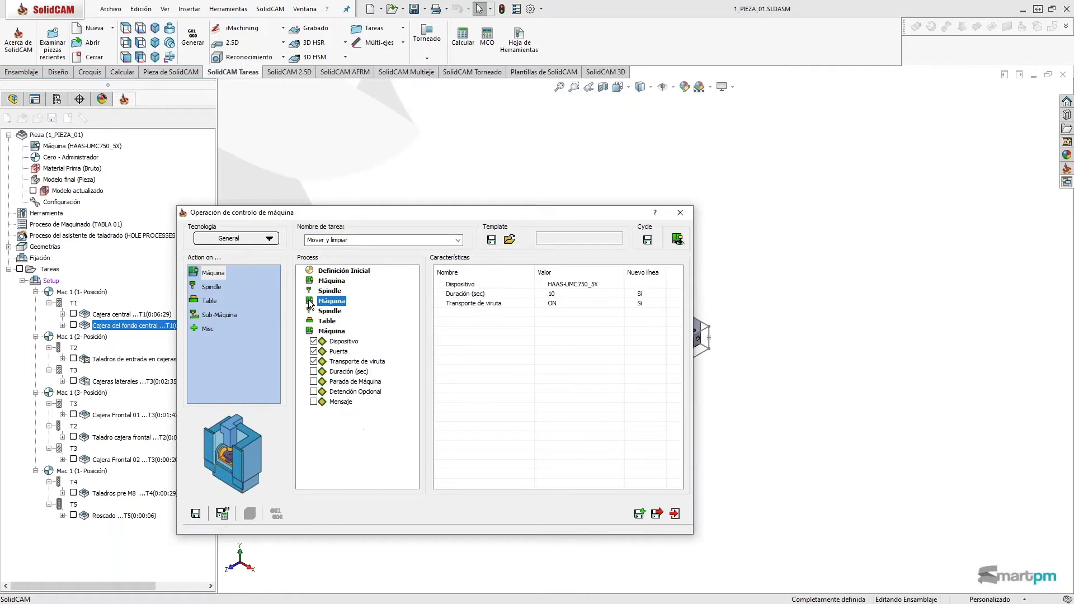
double_click(311, 331)
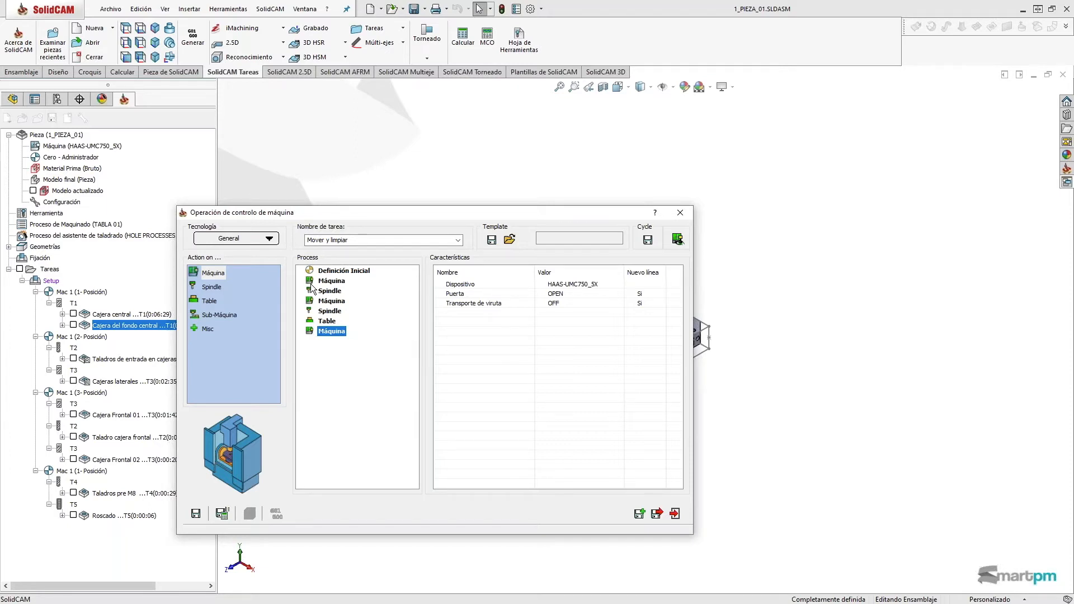
Review the settings of each action in the process in order, from the first Máquina to the last one.
click(311, 283)
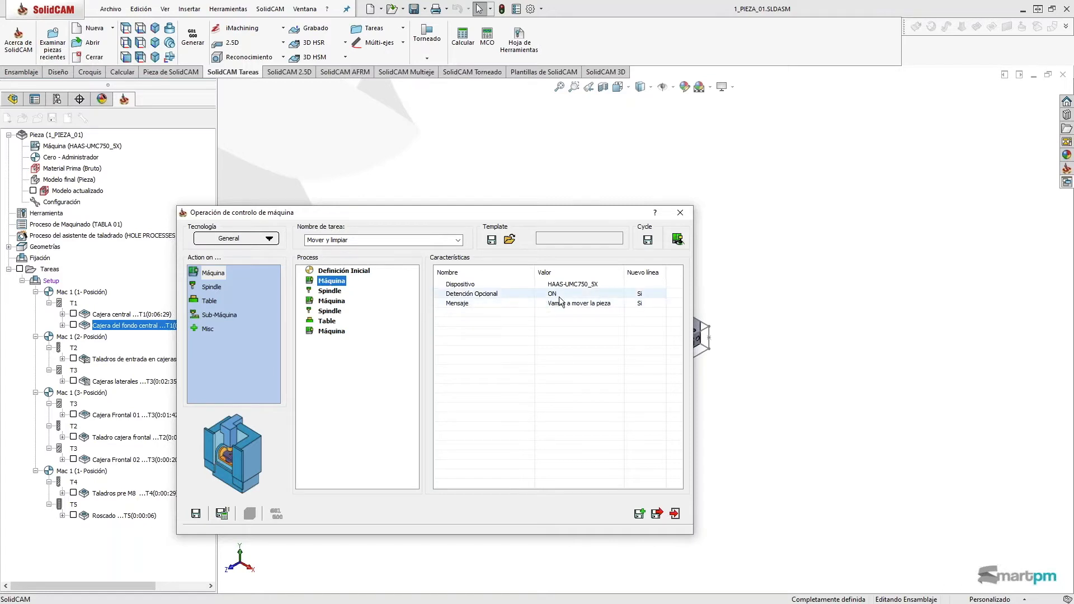
click(312, 291)
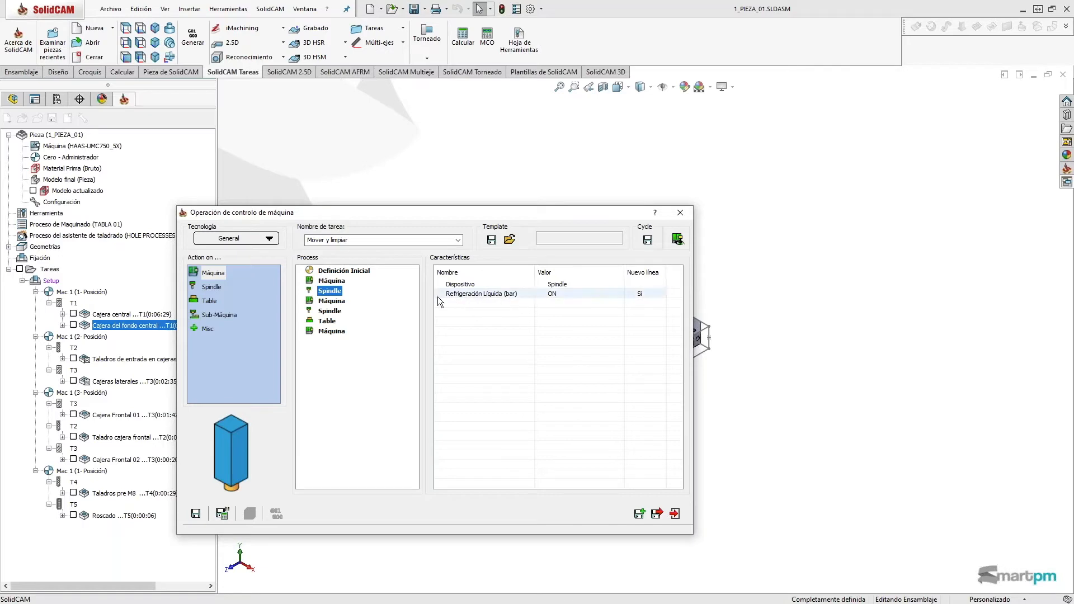
click(311, 302)
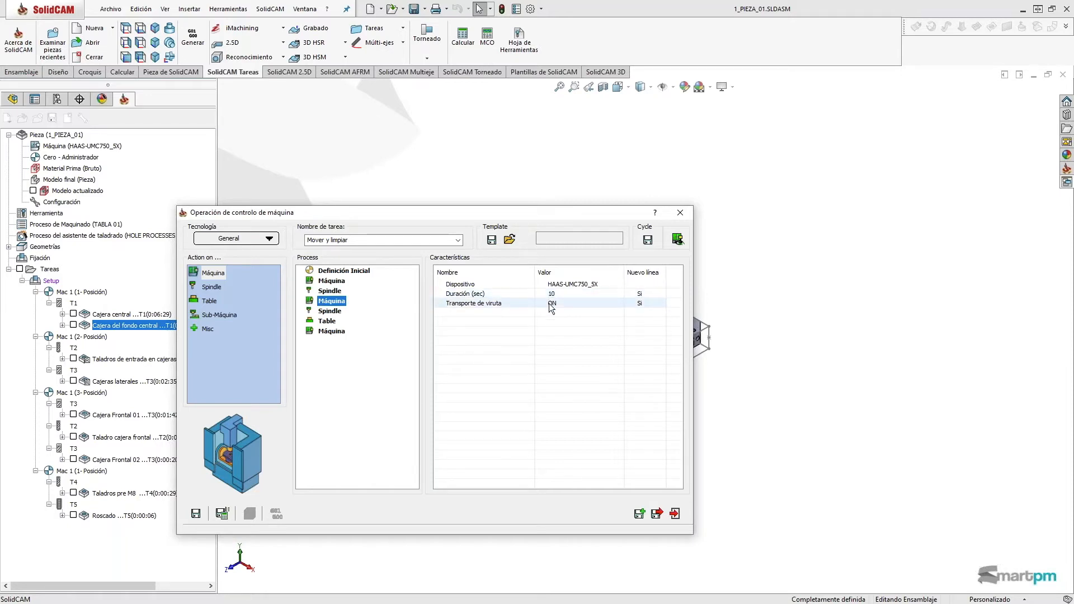
click(330, 311)
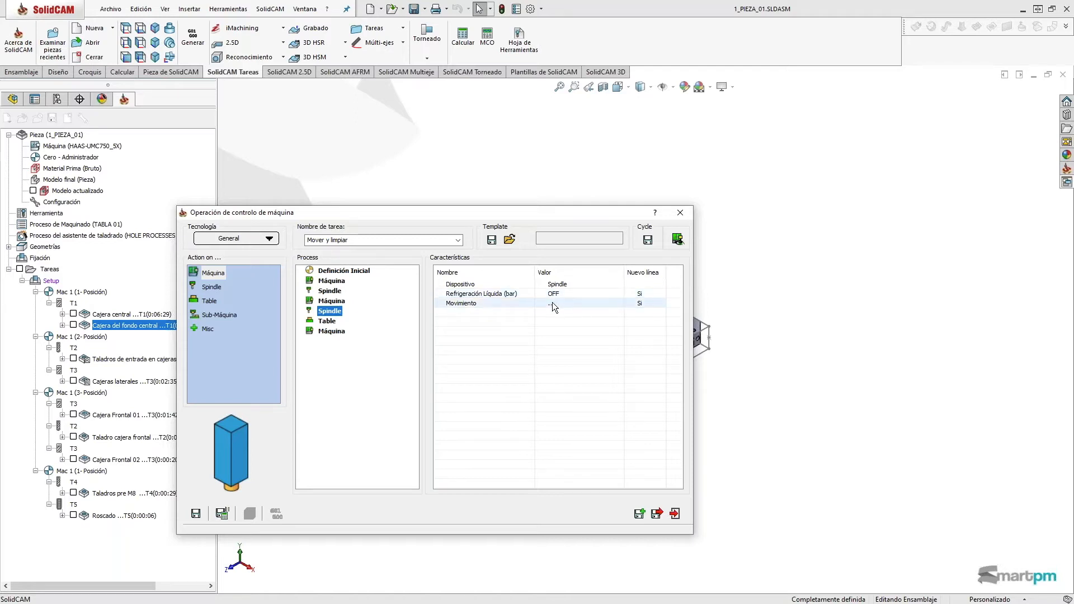
click(311, 323)
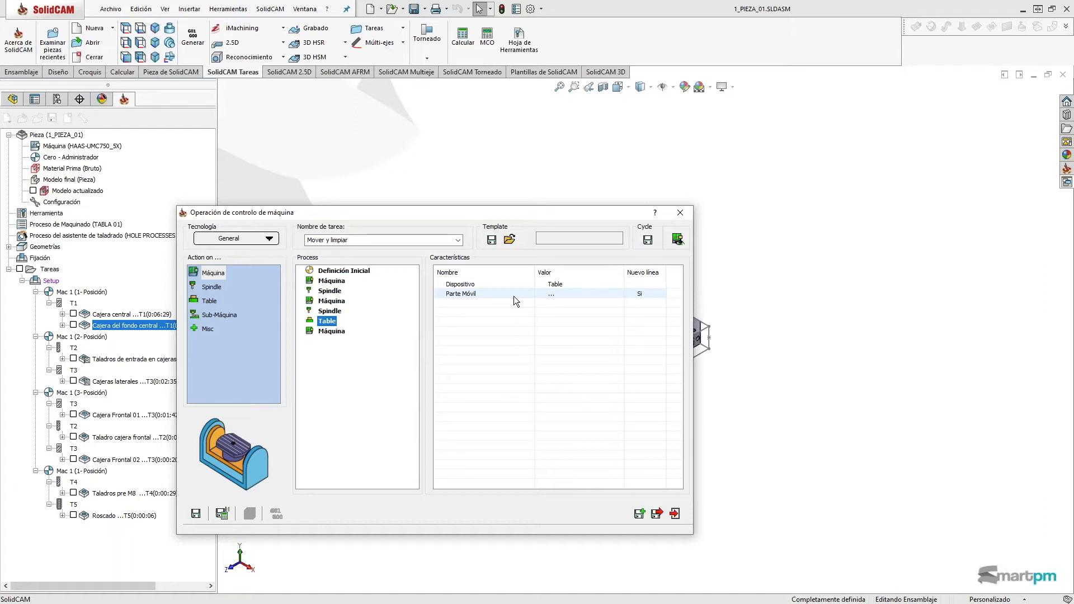
click(330, 331)
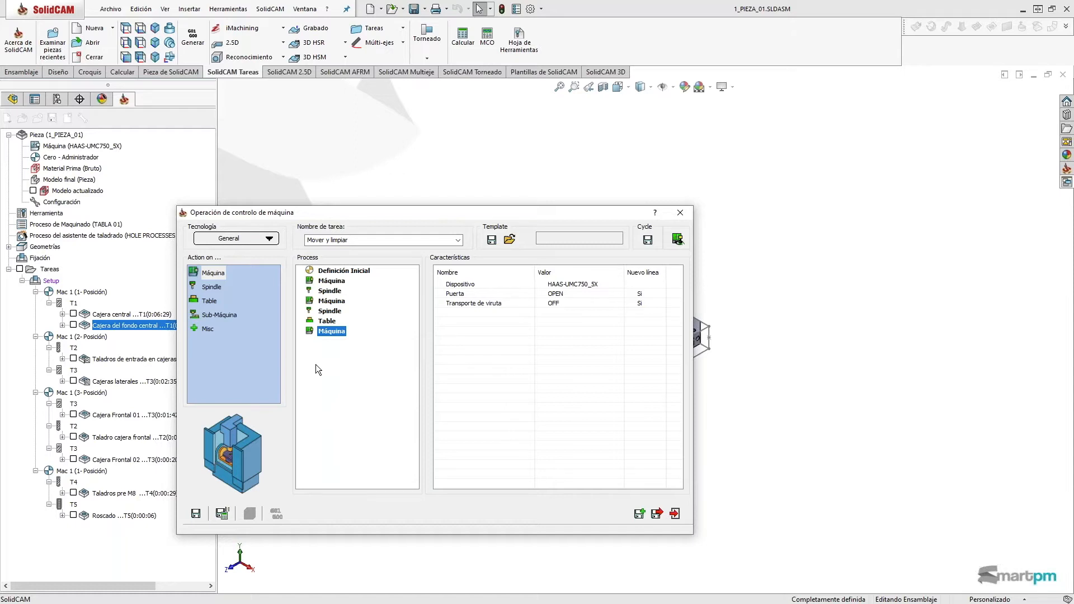
Inspect the Table action's Parte Móvil positions in the machine preview, starting from the C 500 row, and close the preview.
click(315, 321)
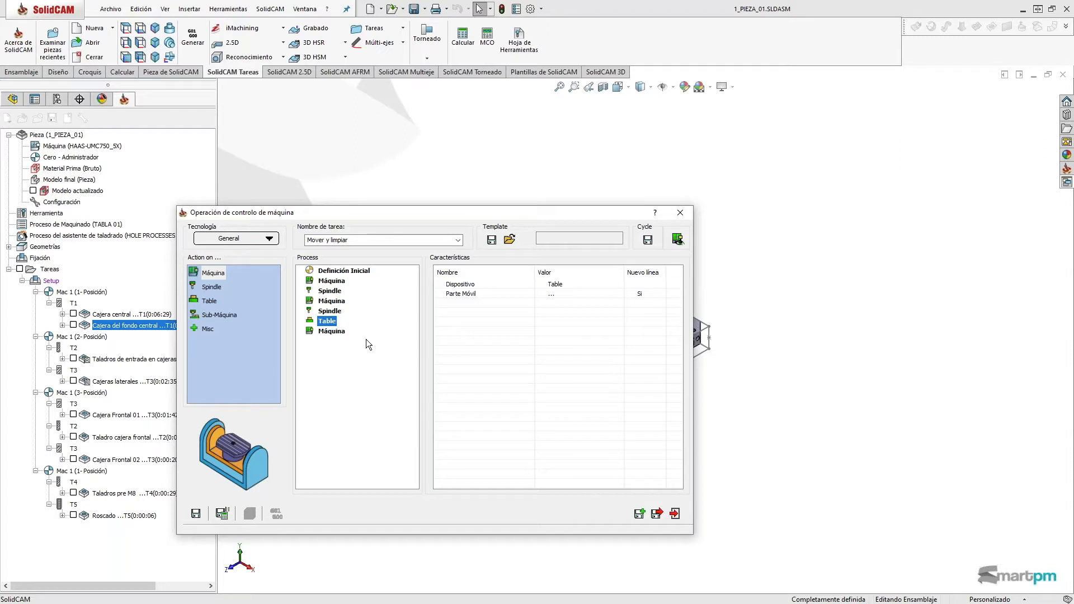
click(553, 293)
click(441, 306)
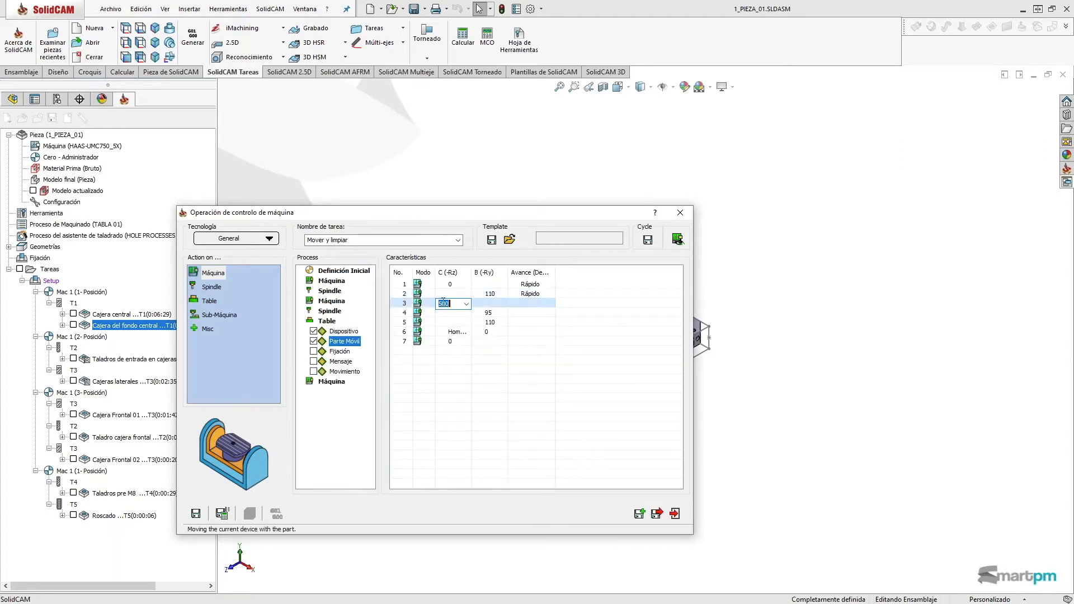
click(677, 240)
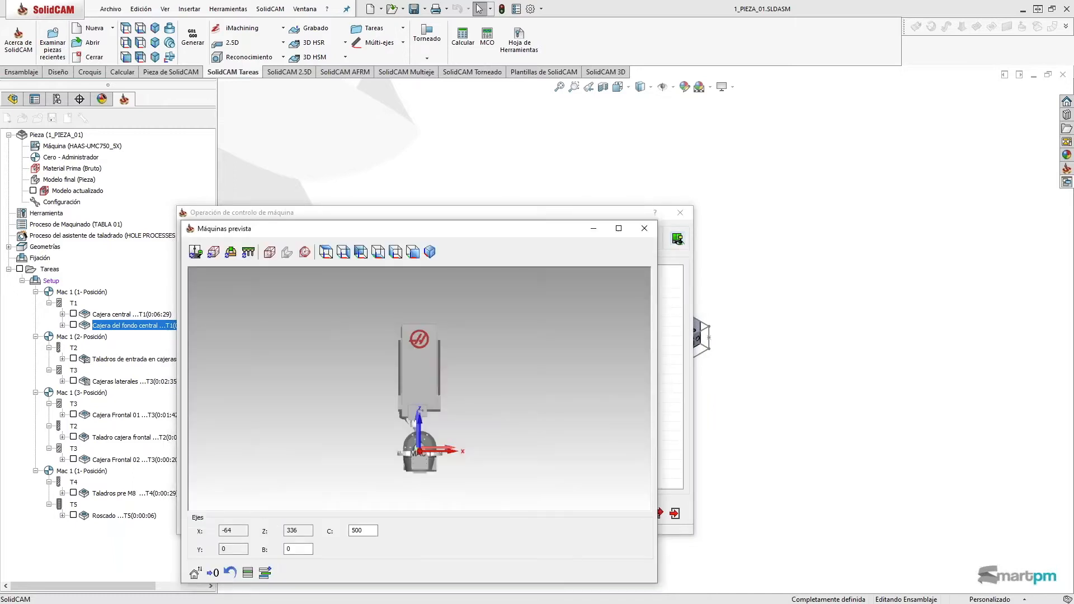
drag(565, 228, 751, 152)
middle_drag(585, 327, 526, 248)
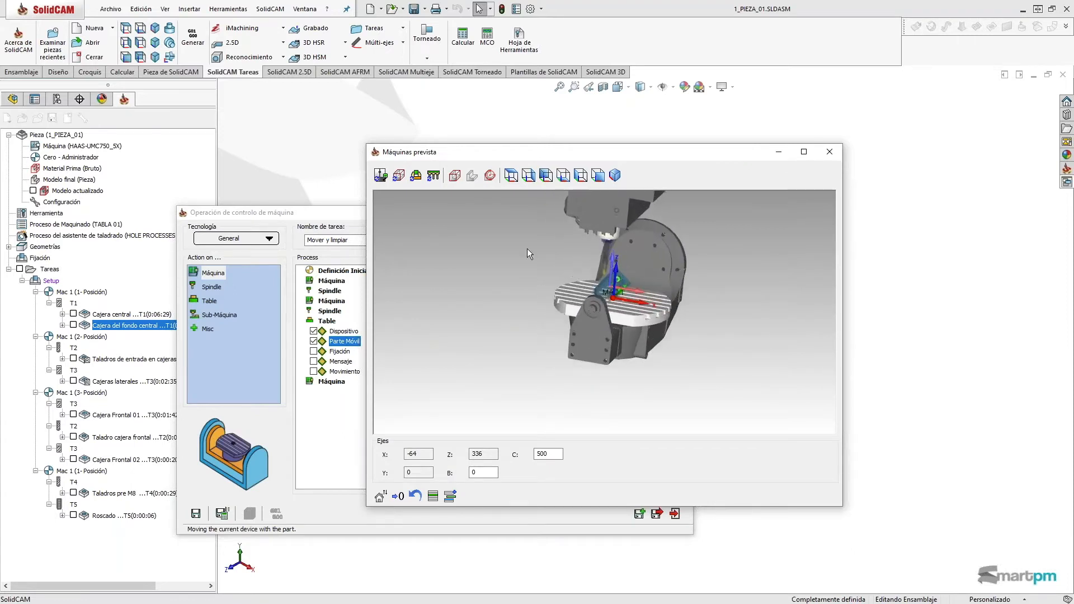
click(398, 175)
click(381, 175)
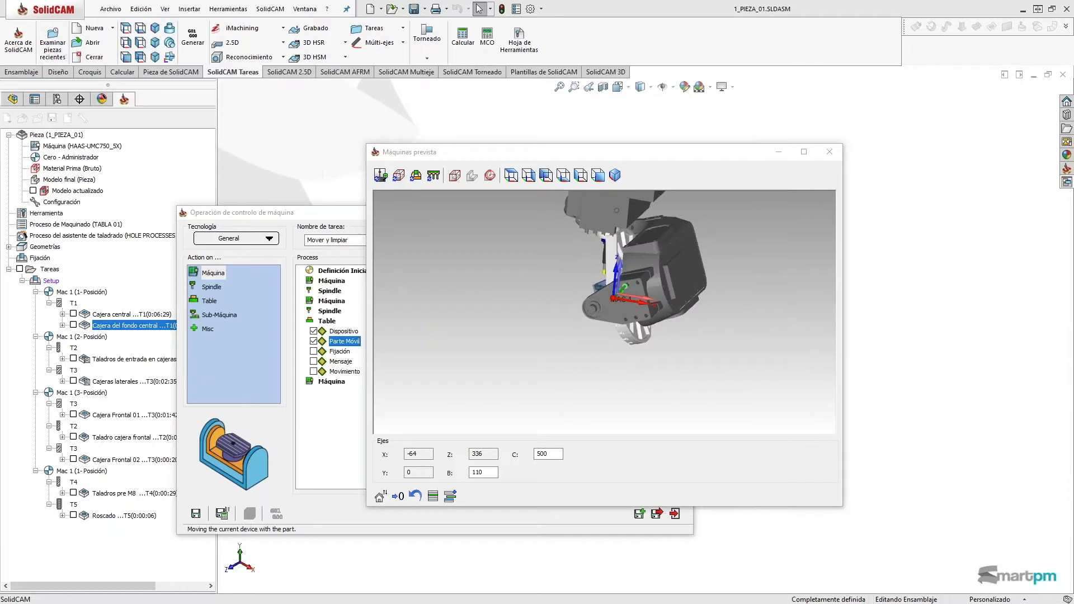
middle_drag(523, 284, 585, 273)
click(834, 156)
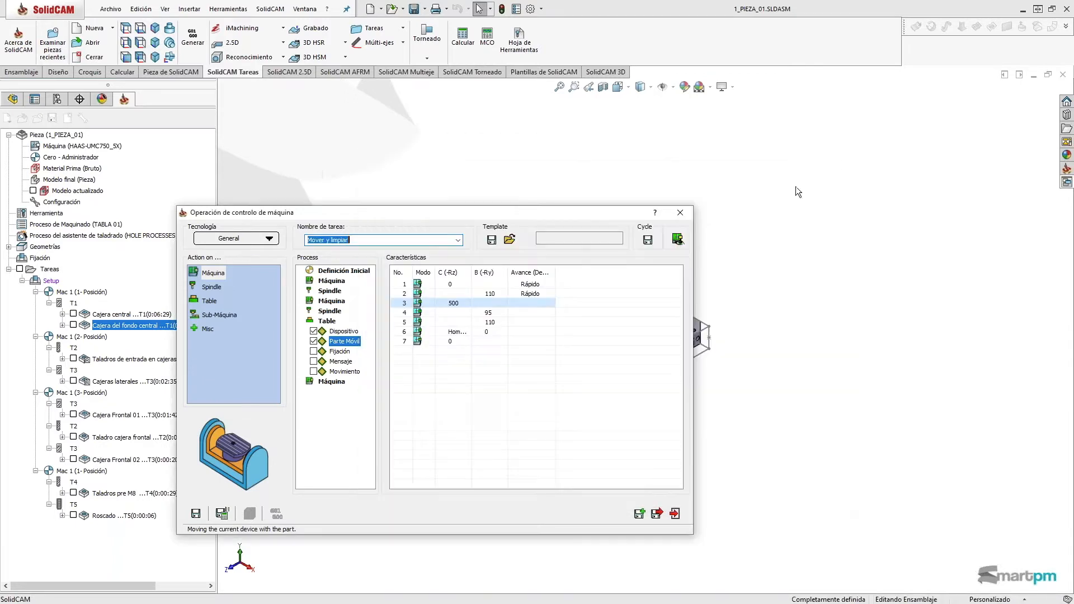
Save and calculate the Mover y limpiar operation and open its machine simulation.
click(221, 513)
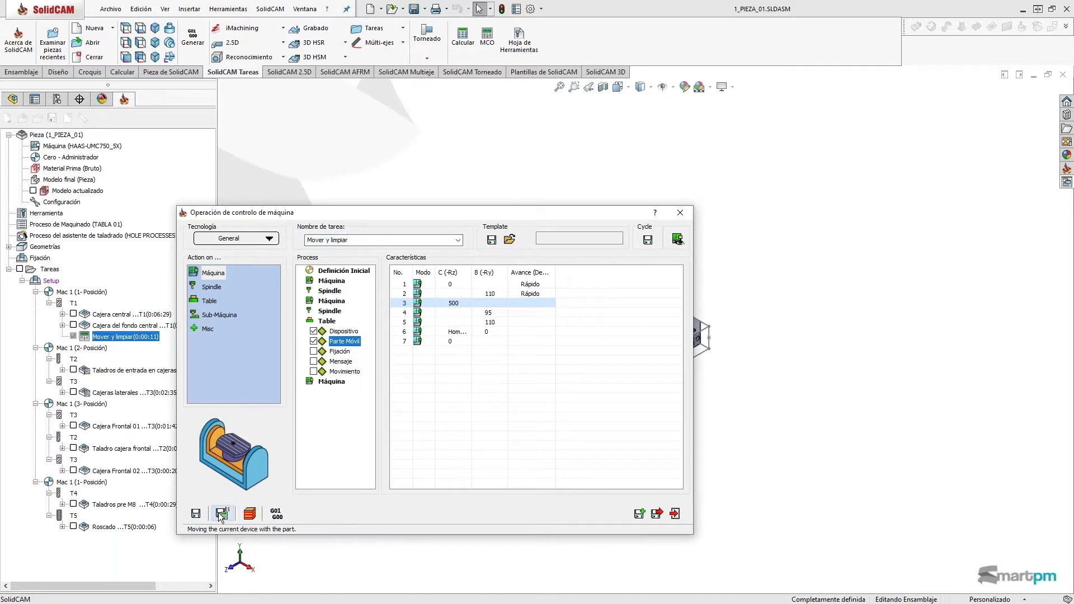
click(252, 515)
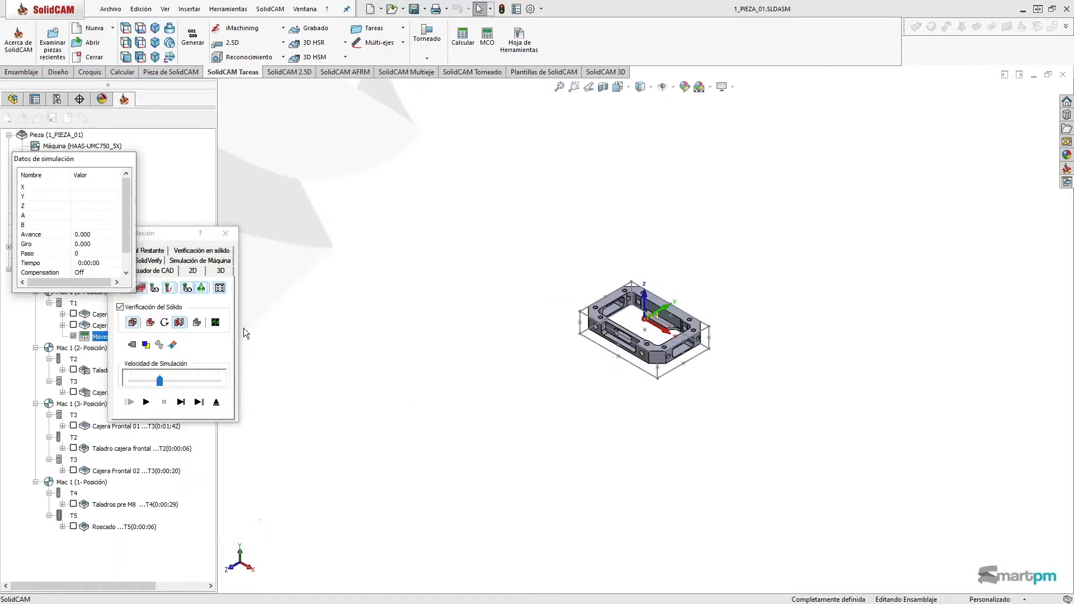
click(201, 261)
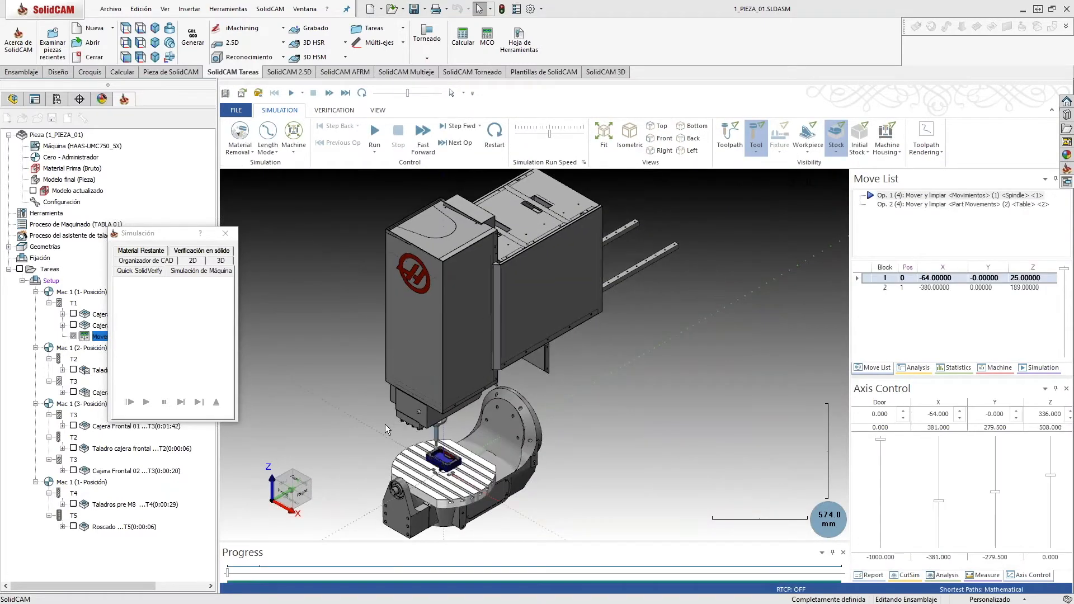
Reduce the simulation run speed and run the full Mover y limpiar machine simulation from a front view.
middle_drag(407, 399, 434, 388)
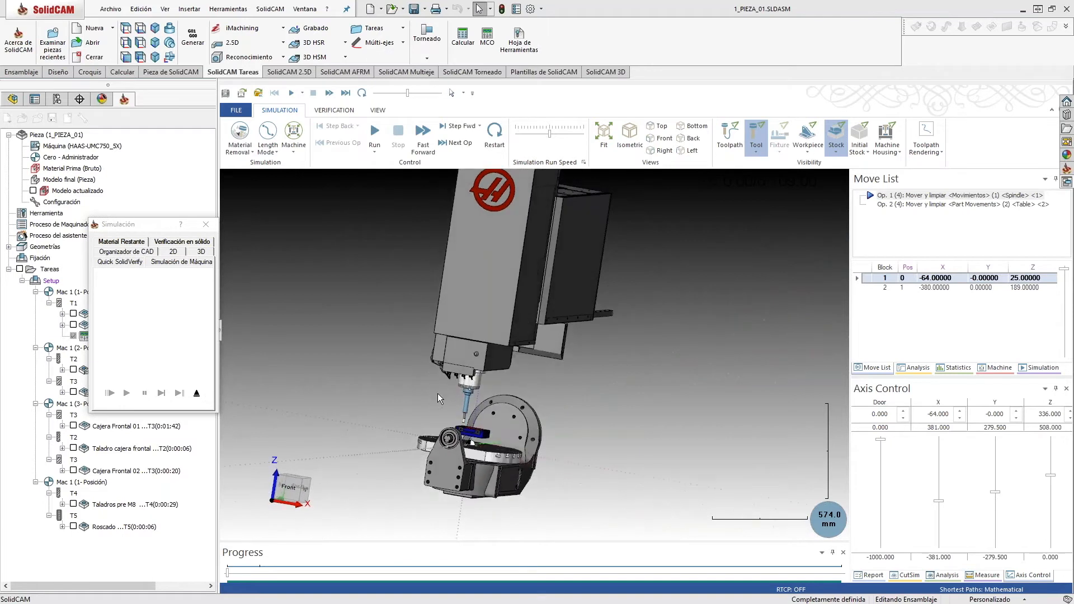
drag(136, 228, 124, 124)
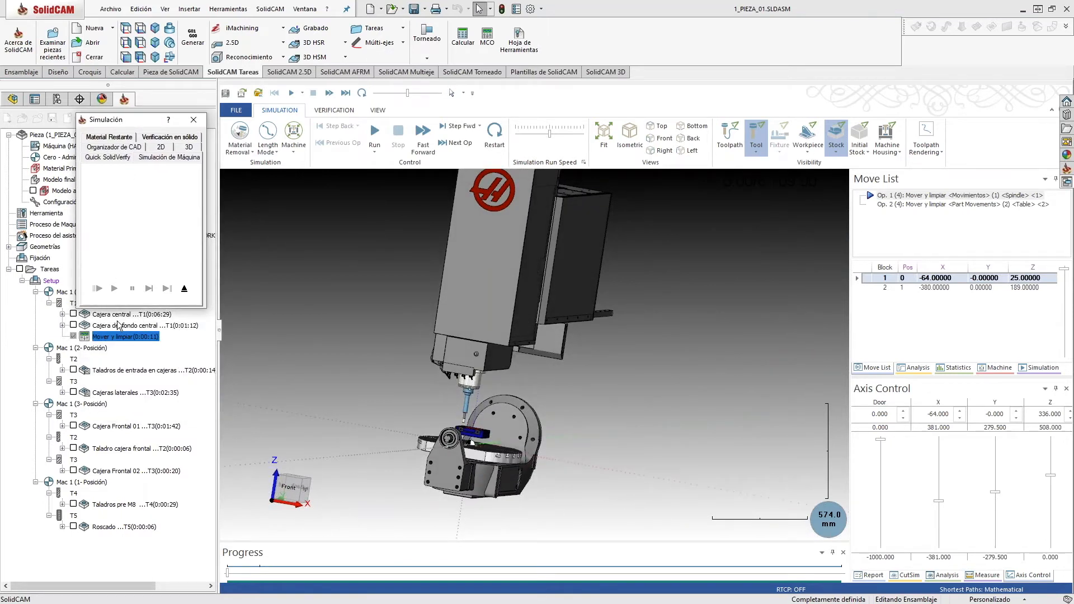
drag(548, 133, 527, 133)
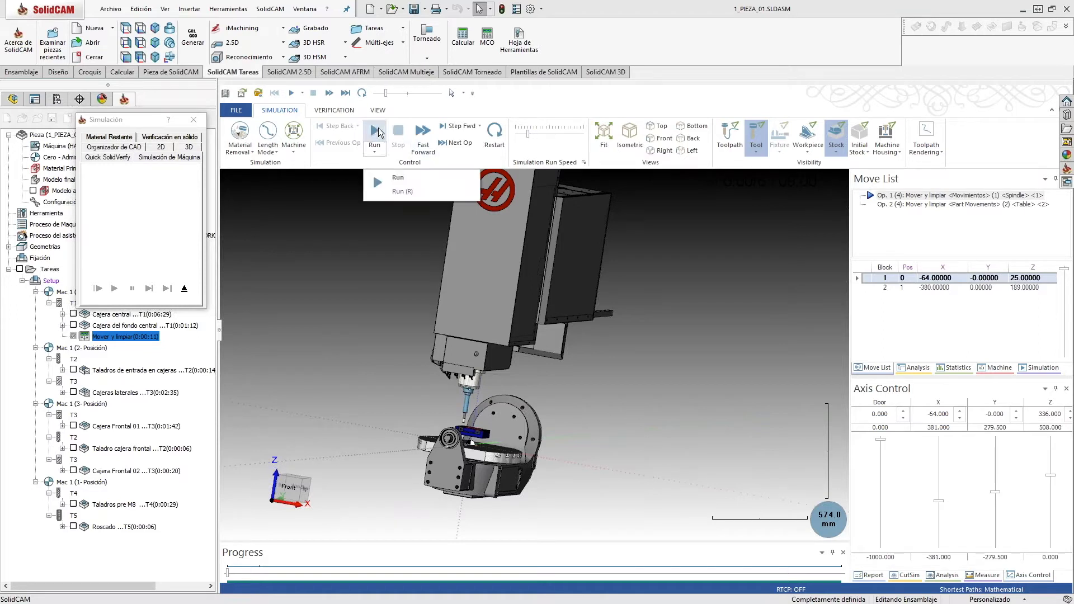
click(378, 127)
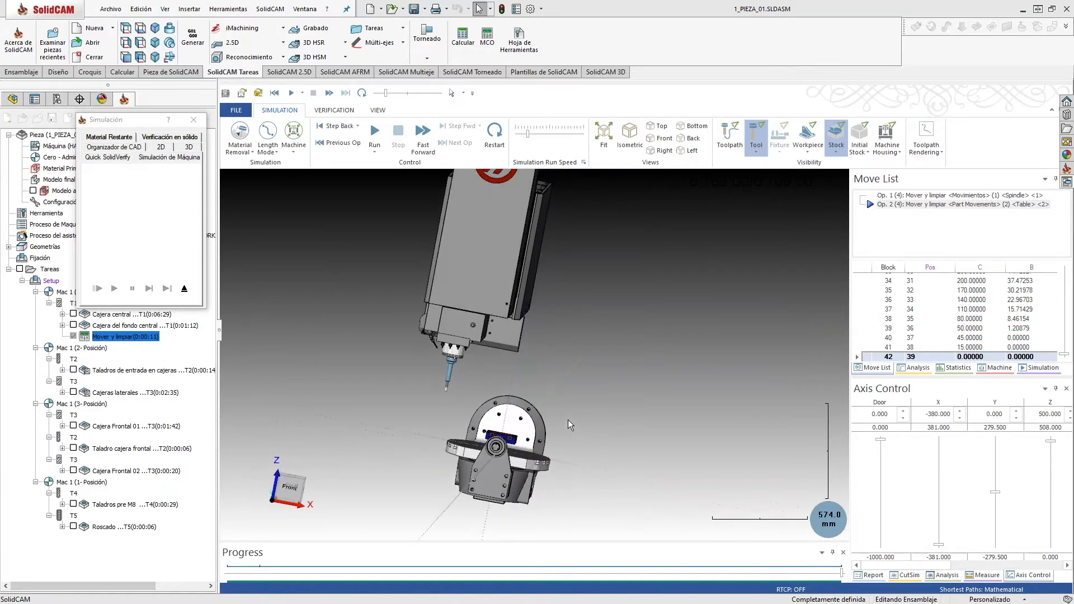
Inspect the simulated machine with its housing shown, hide the housing again, and close the simulation and the Mover y limpiar operation.
drag(578, 433, 576, 446)
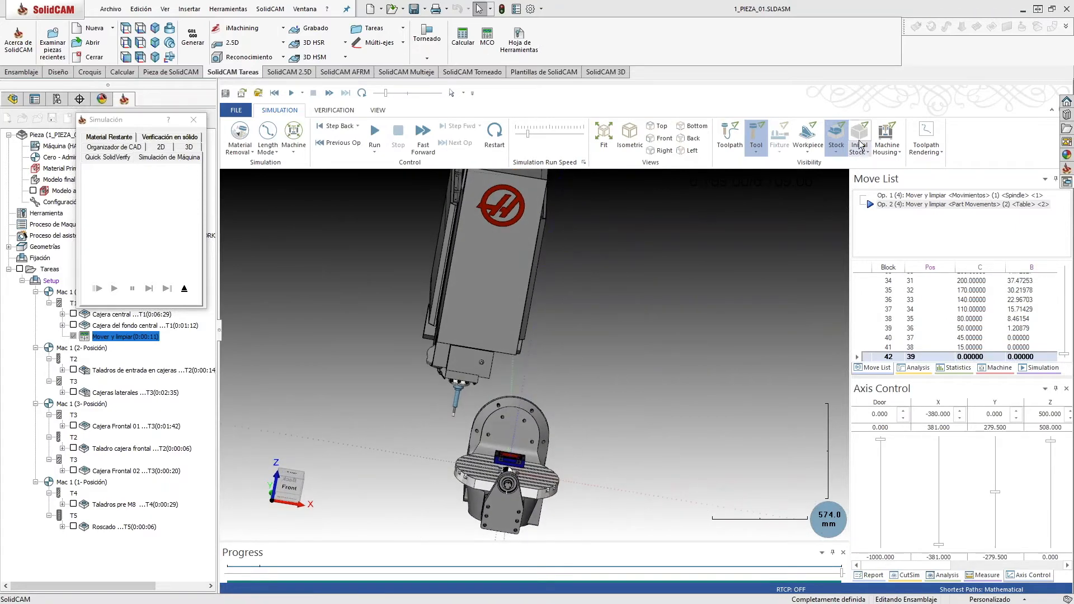
click(886, 137)
scroll(642, 407, down, 5)
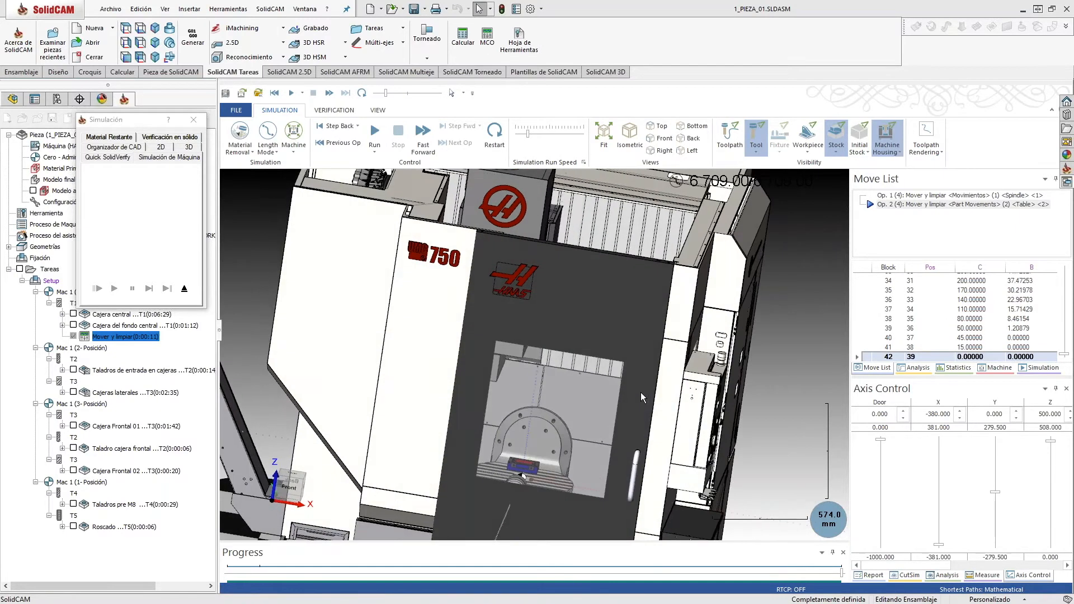
middle_drag(641, 428, 635, 454)
scroll(624, 422, up, 4)
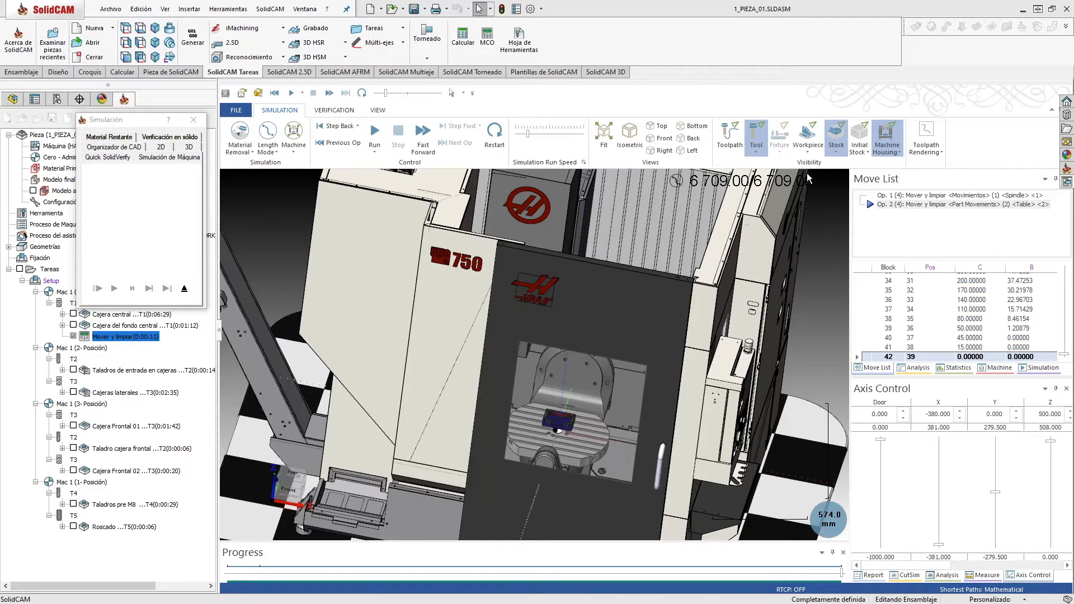
click(887, 137)
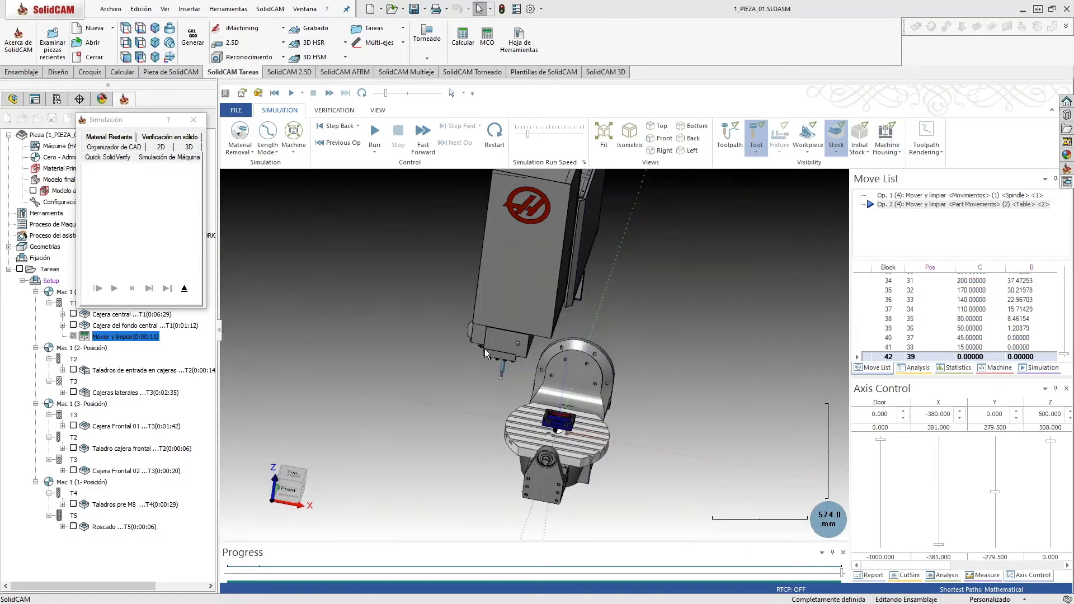
click(185, 288)
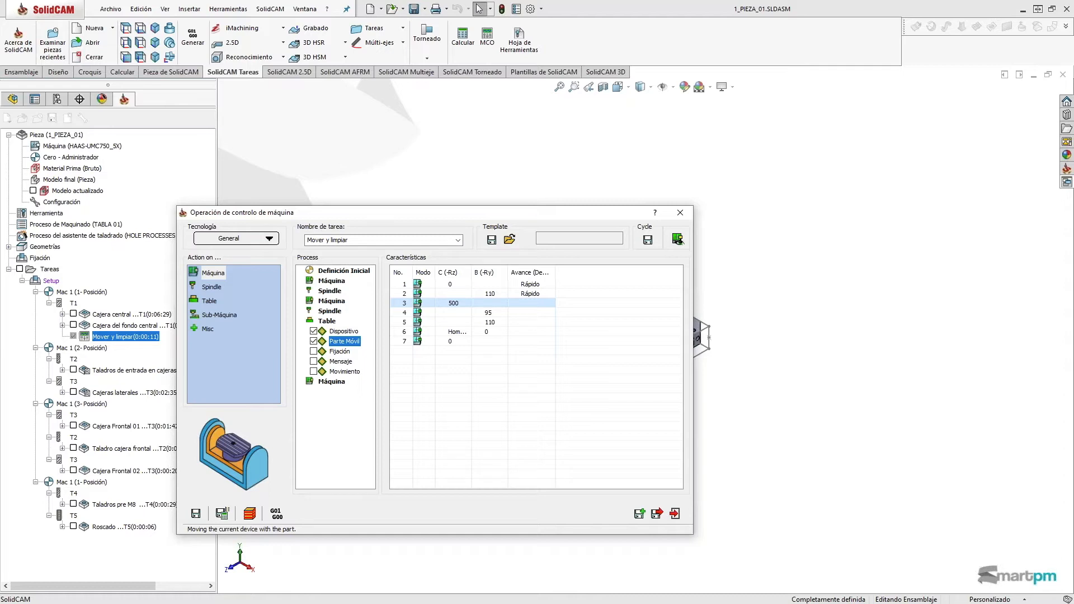
click(676, 513)
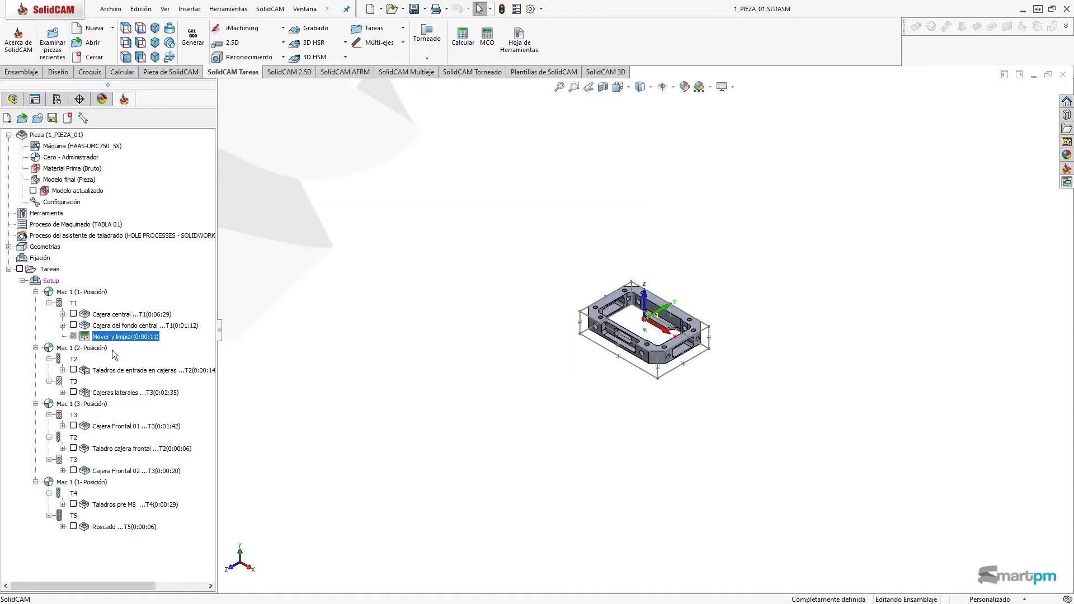
Create a machine control operation after Cajeras laterales and name it "Parar y aleje".
click(113, 393)
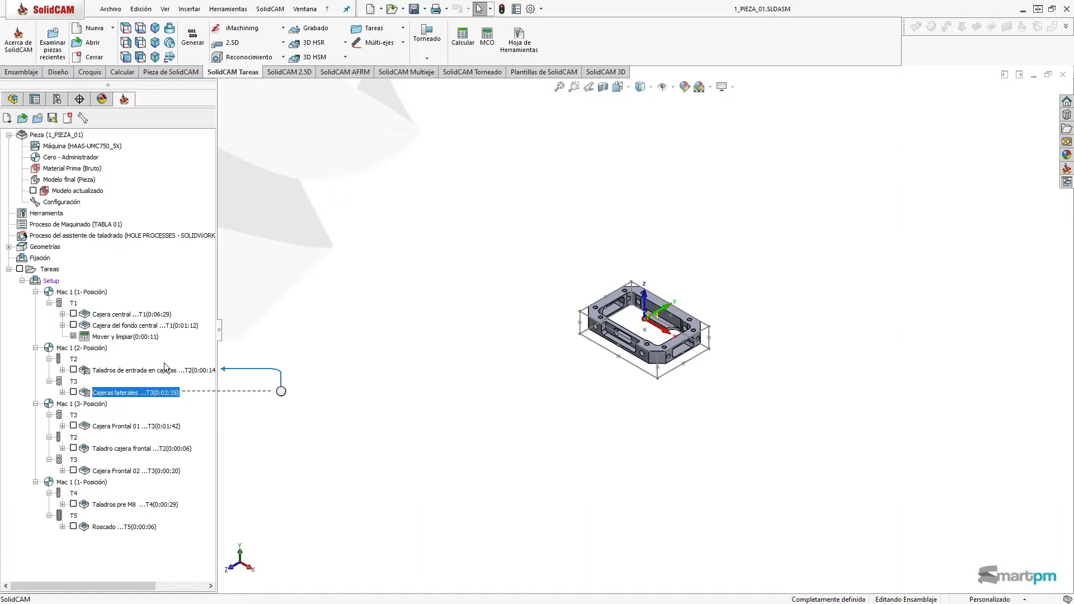
click(485, 38)
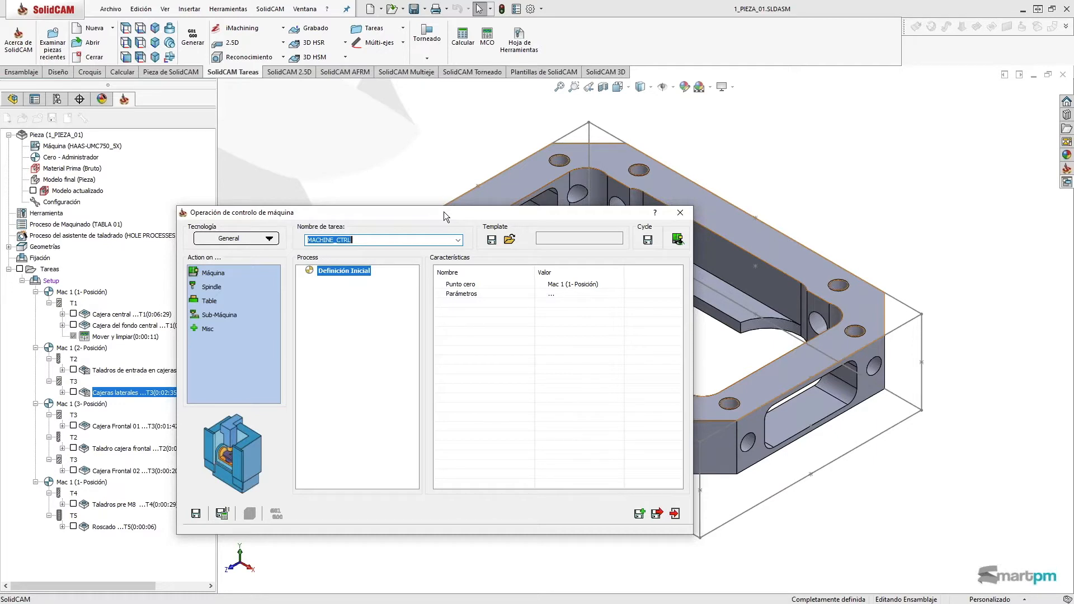
text(Parar y aleje)
Add a Máquina action to the process with Detención Opcional set to ON.
click(192, 273)
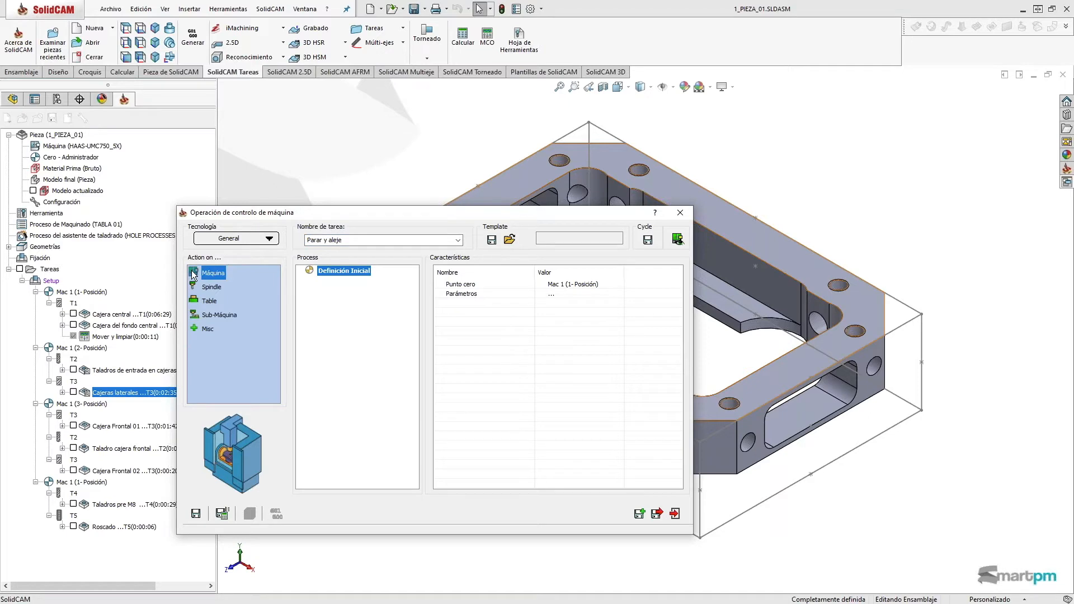
double_click(191, 272)
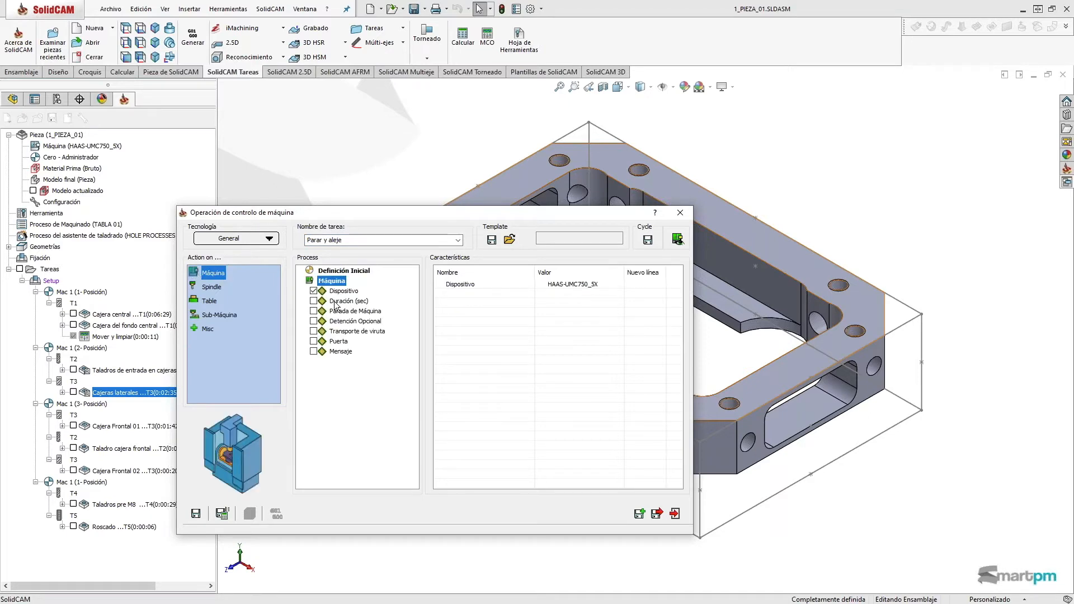
click(313, 322)
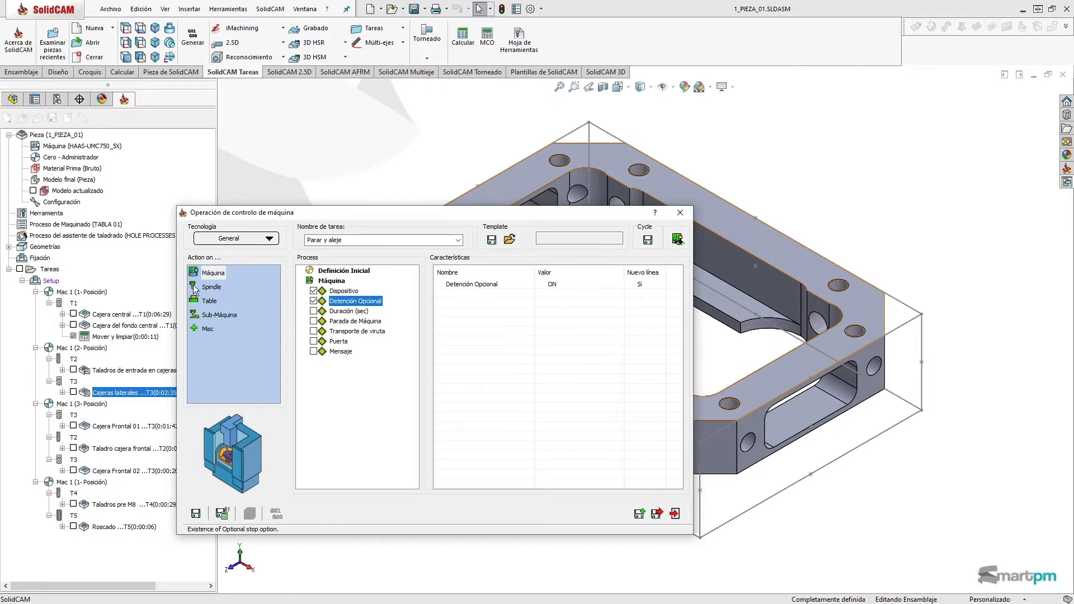
Add a Spindle action with Movimiento enabled and open the machine preview for its position.
click(194, 287)
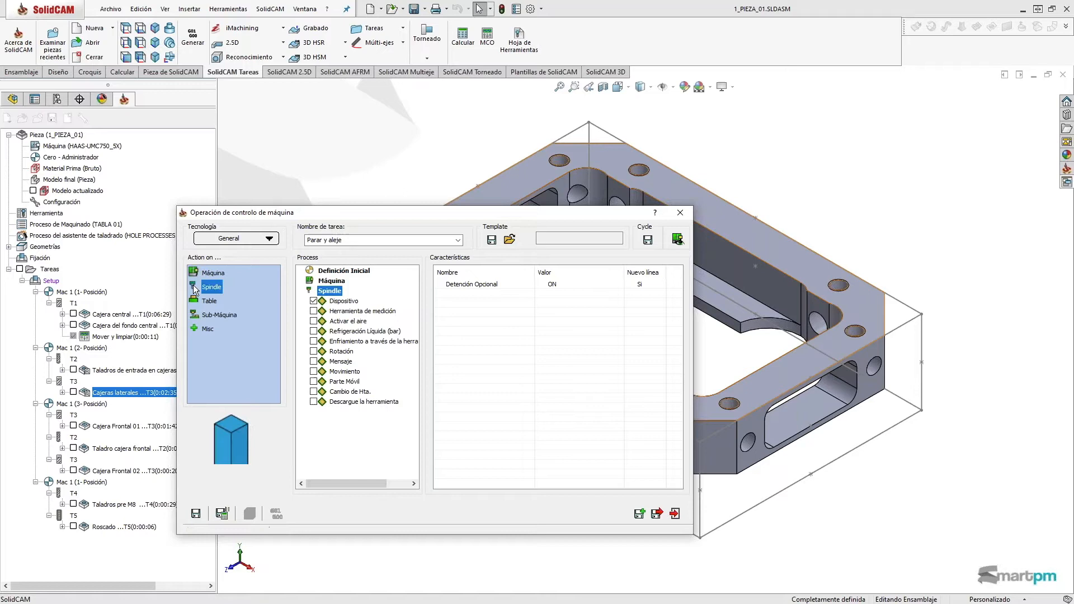
click(314, 371)
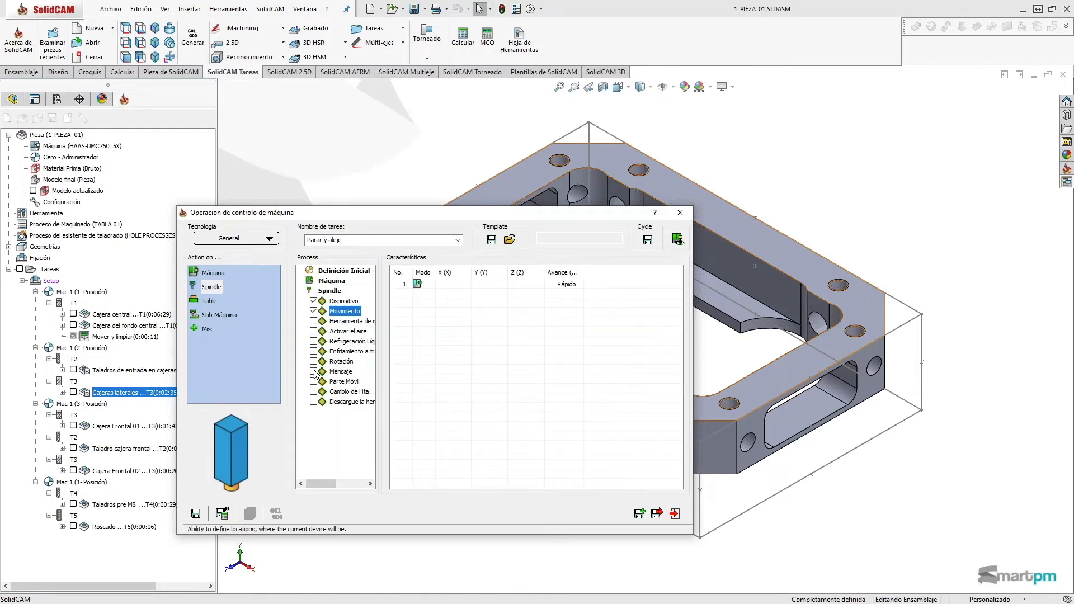
click(678, 239)
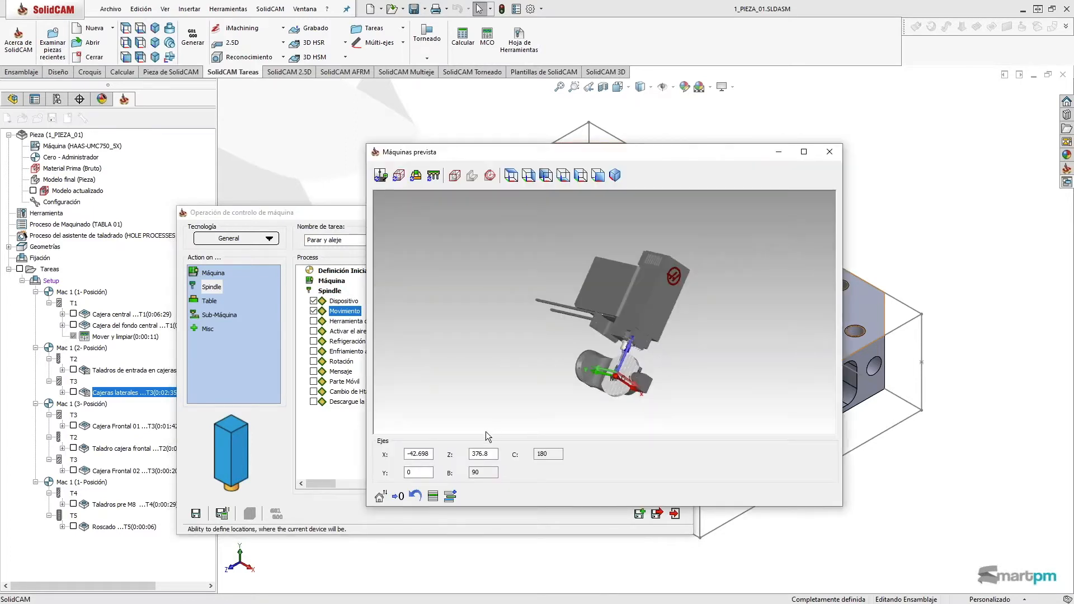
Move the spindle in the machine preview to X 303.302 and Y 254, keeping it within the axis limits.
double_click(426, 454)
scroll(426, 454, up, 20)
scroll(426, 454, up, 20)
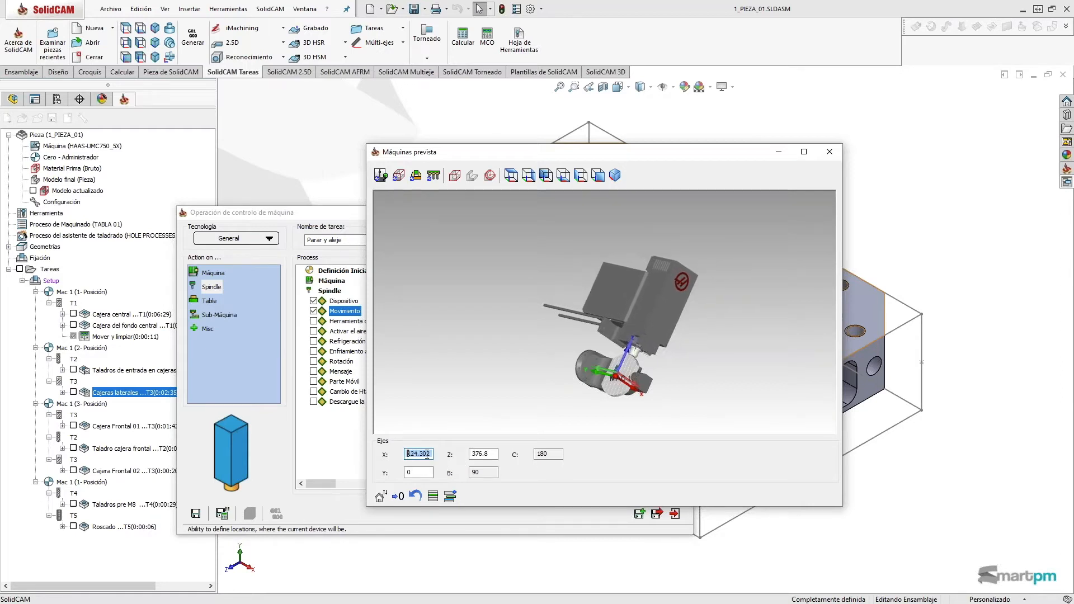
scroll(425, 454, up, 10)
double_click(425, 473)
scroll(425, 473, up, 8)
scroll(425, 473, down, 3)
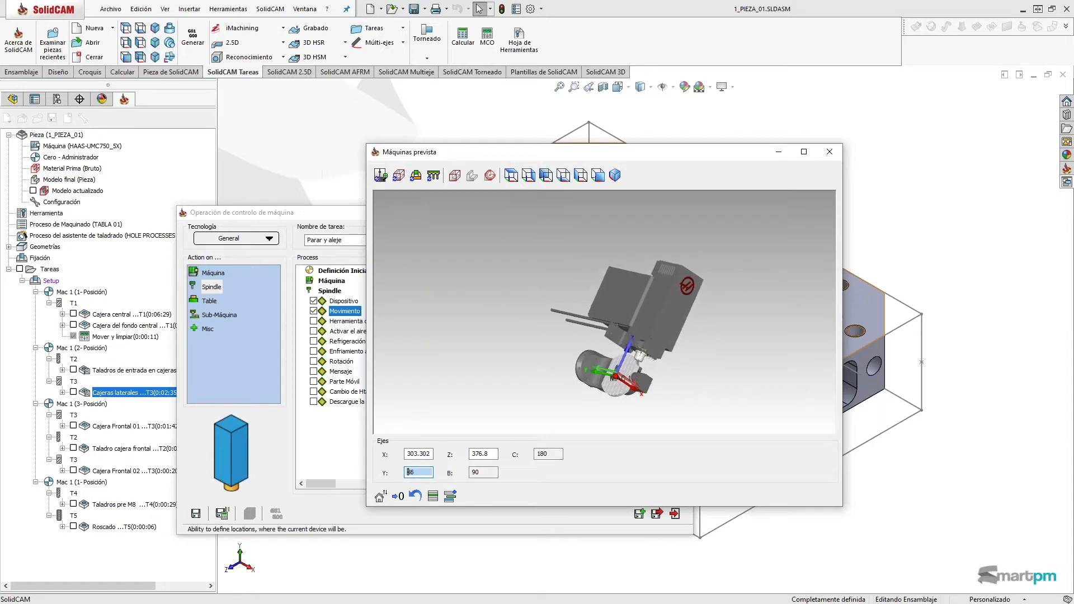
middle_drag(565, 298, 529, 312)
double_click(419, 473)
scroll(419, 473, up, 7)
scroll(419, 471, up, 5)
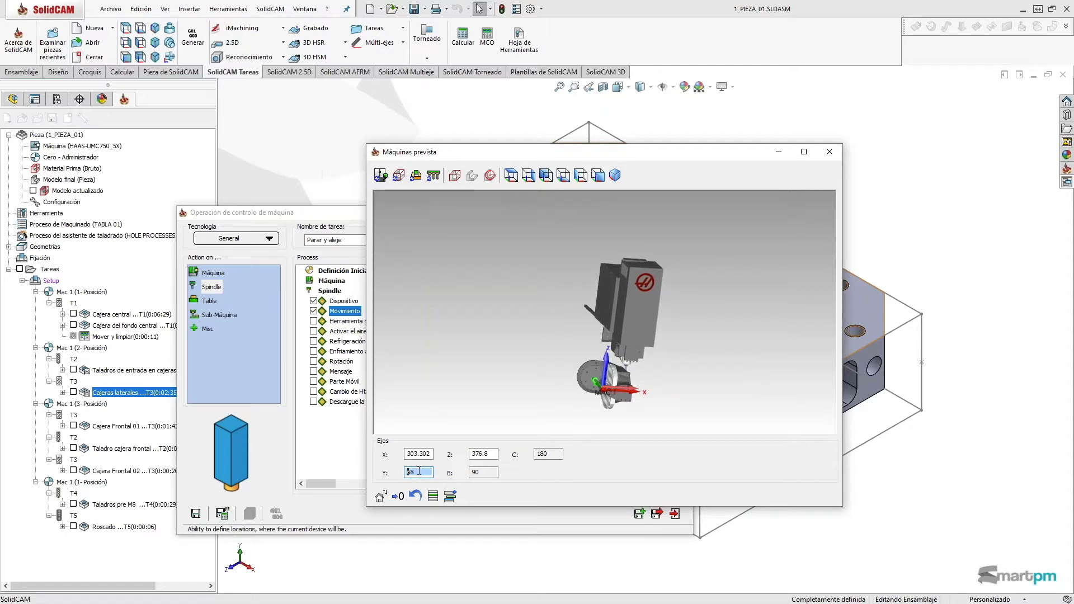
scroll(418, 471, up, 3)
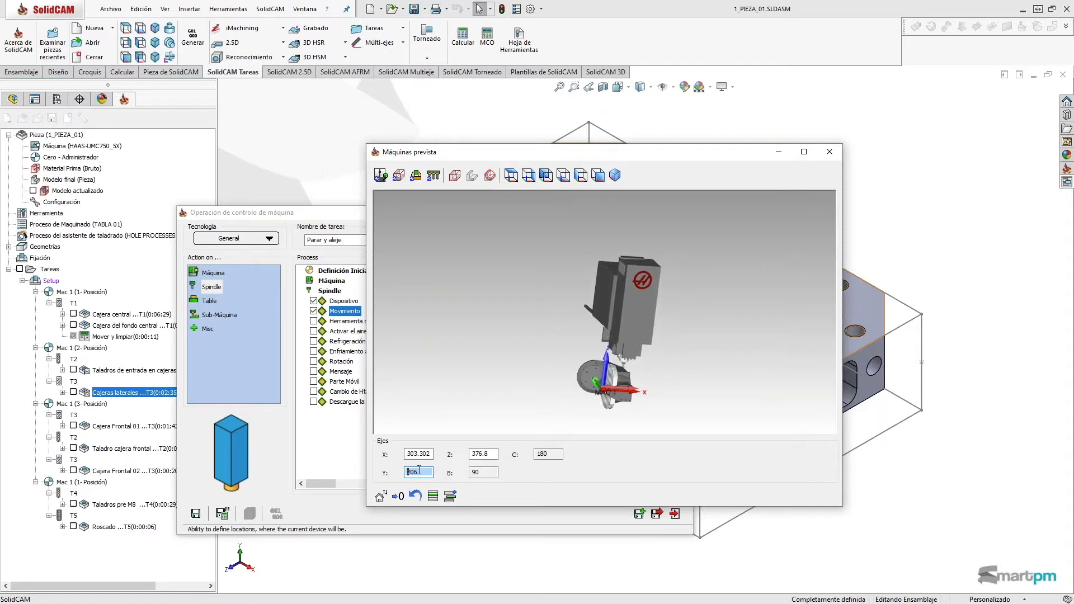
scroll(418, 472, up, 3)
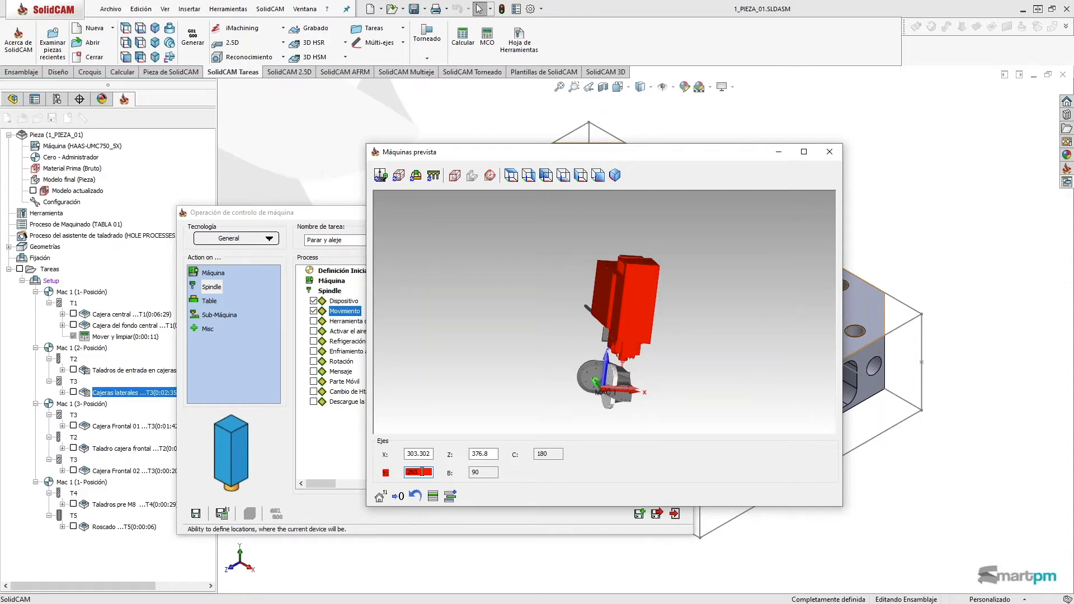
scroll(422, 472, down, 1)
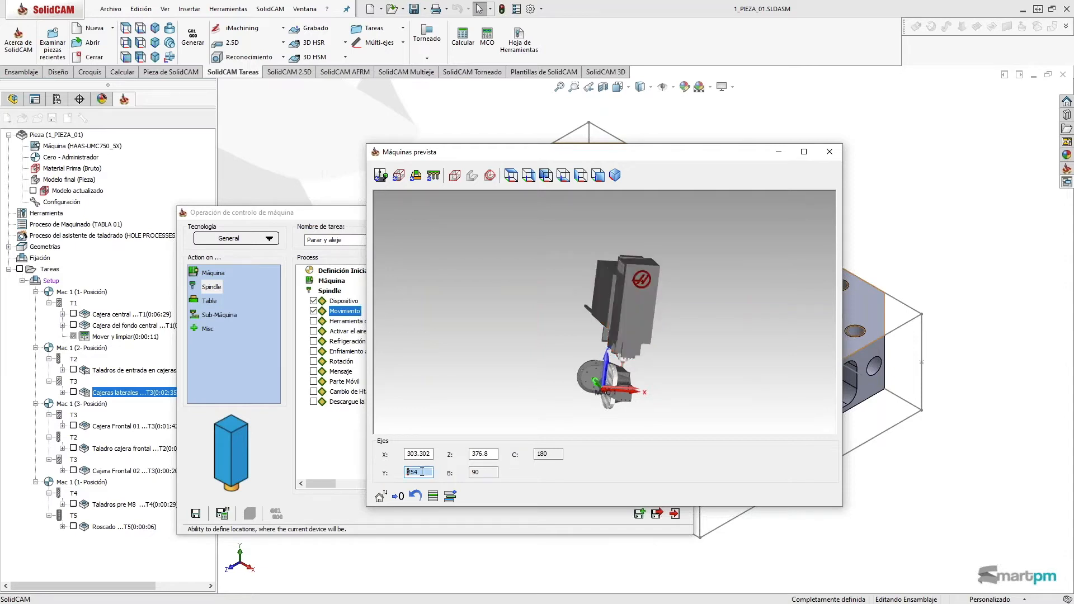
Raise the spindle in the machine preview to Z 603.8.
click(488, 454)
scroll(488, 454, up, 6)
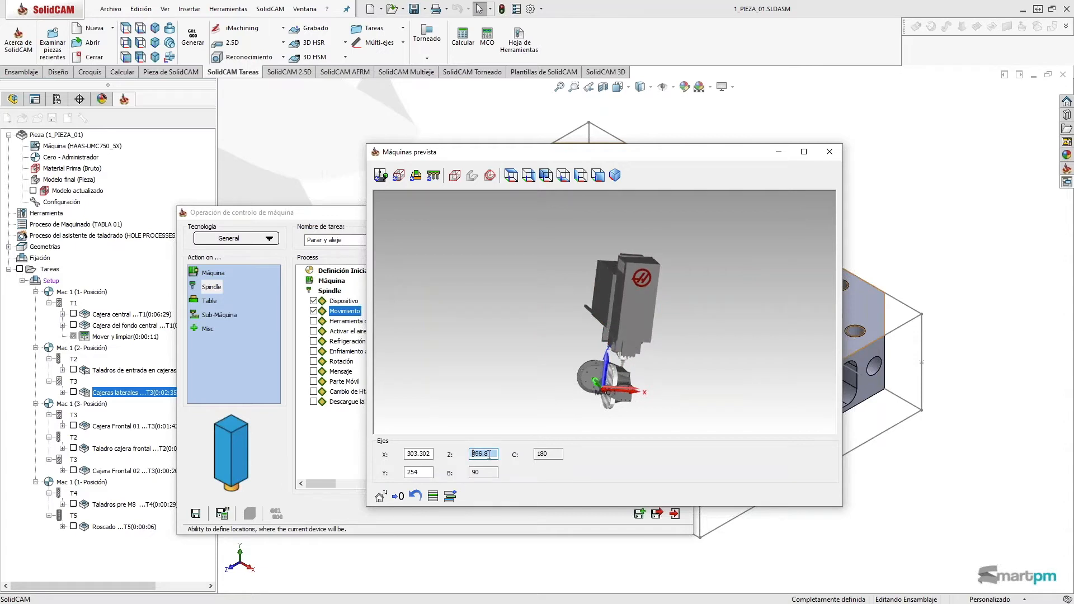
scroll(489, 454, up, 7)
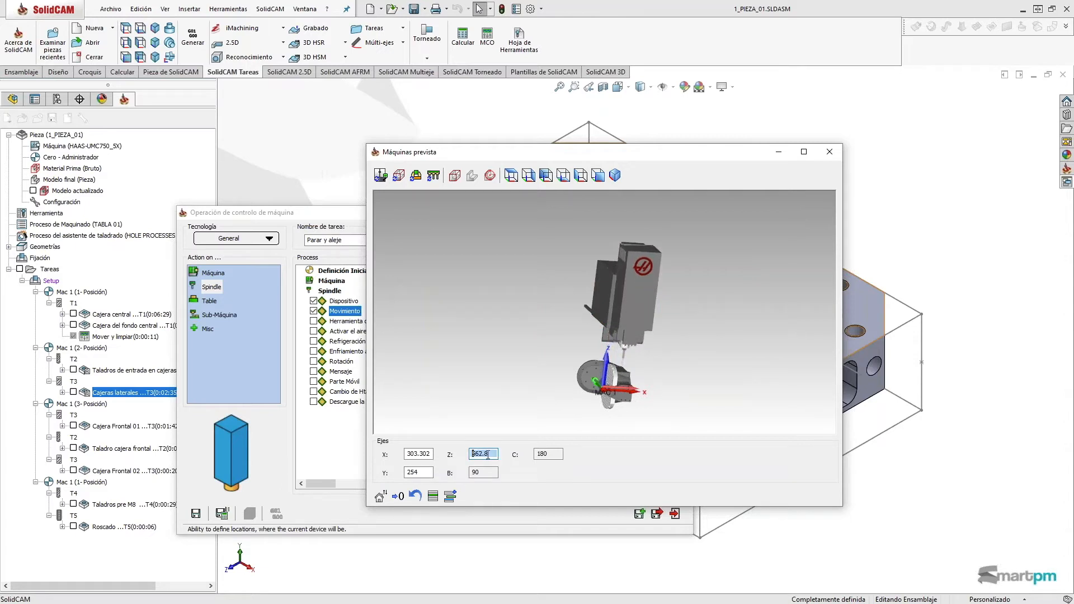
scroll(487, 454, down, 2)
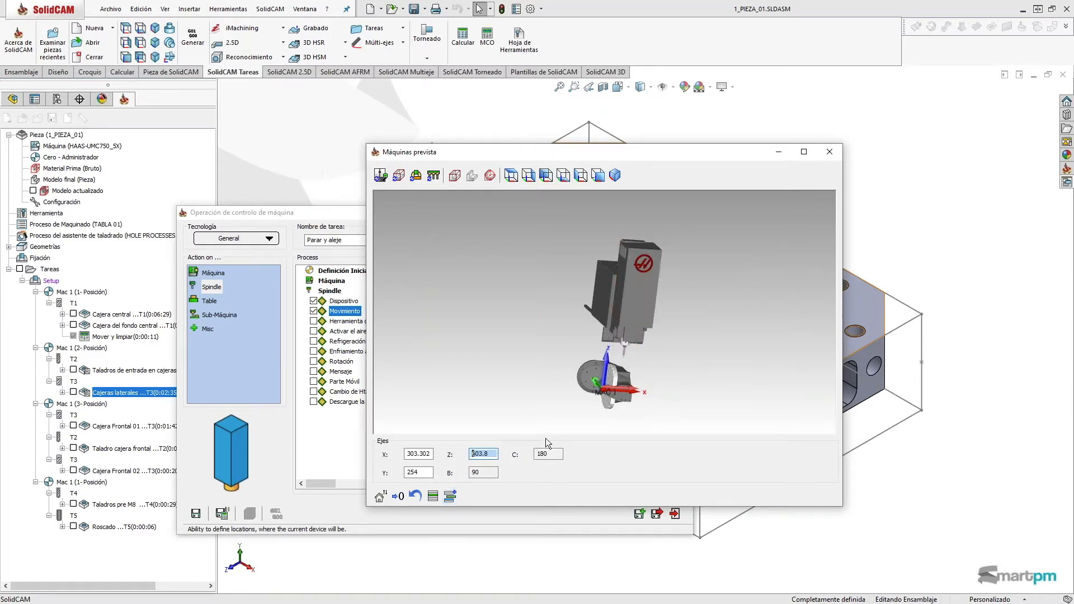
Add the previewed position to the spindle's Movimiento list, close the preview, and delete the empty second row.
click(450, 495)
click(828, 153)
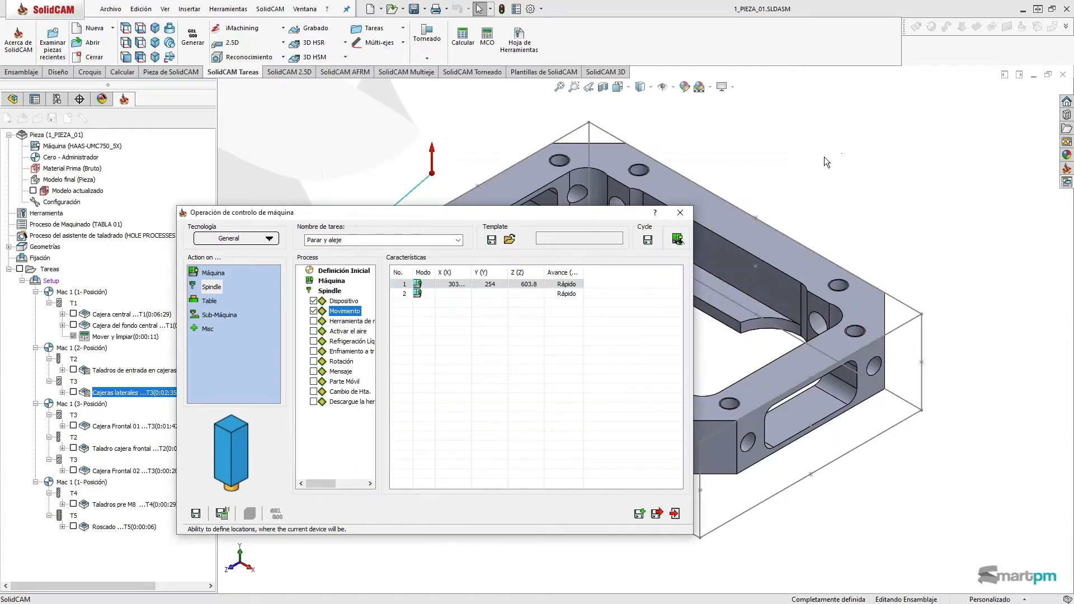
right_click(422, 295)
click(461, 368)
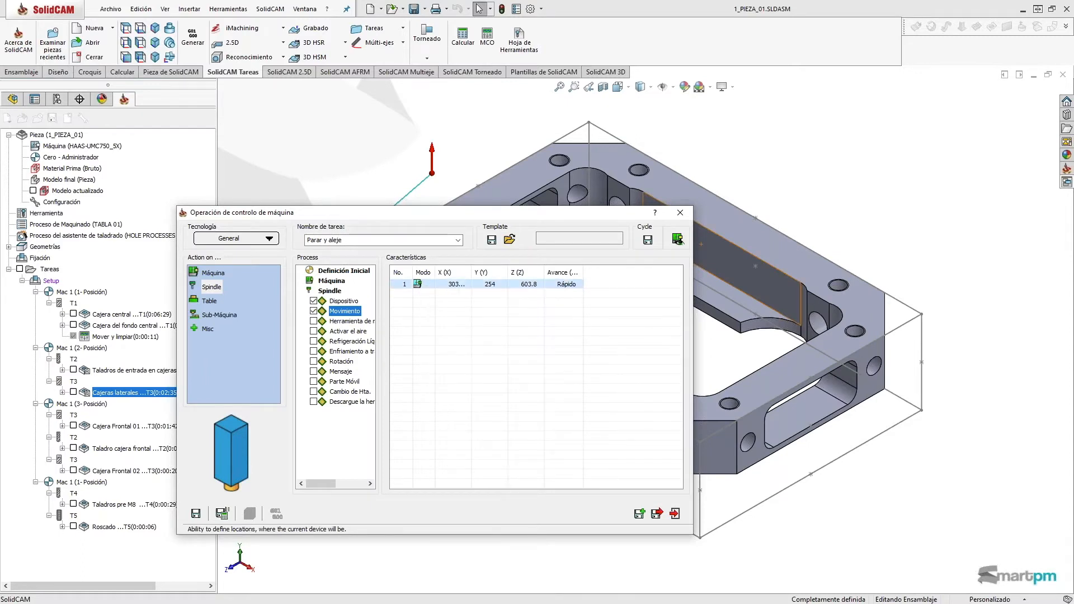
Save and calculate the Parar y aleje operation and run its machine simulation.
click(222, 513)
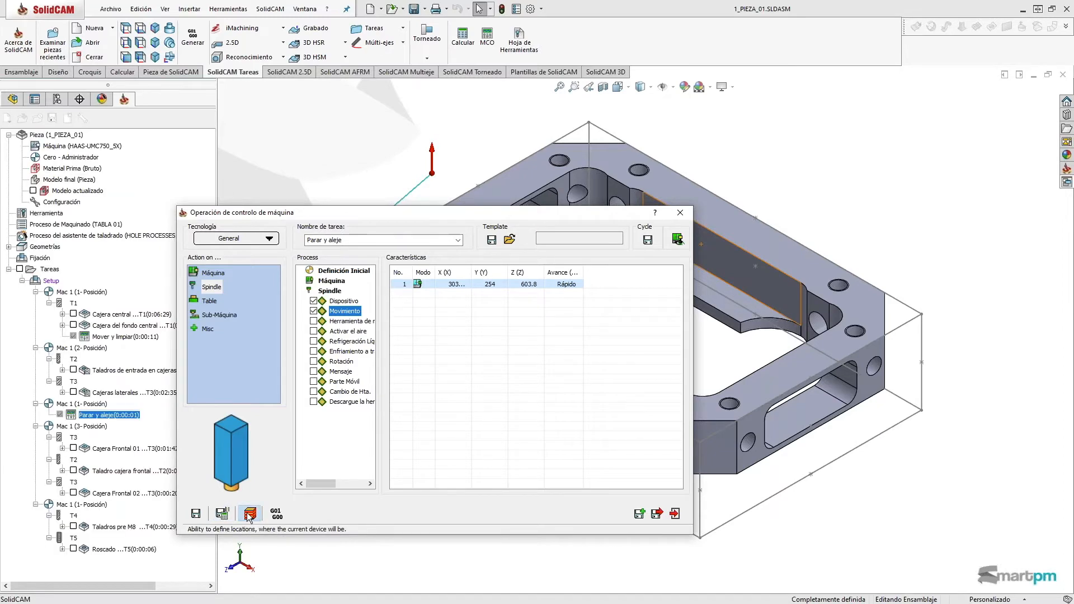
click(249, 514)
click(160, 147)
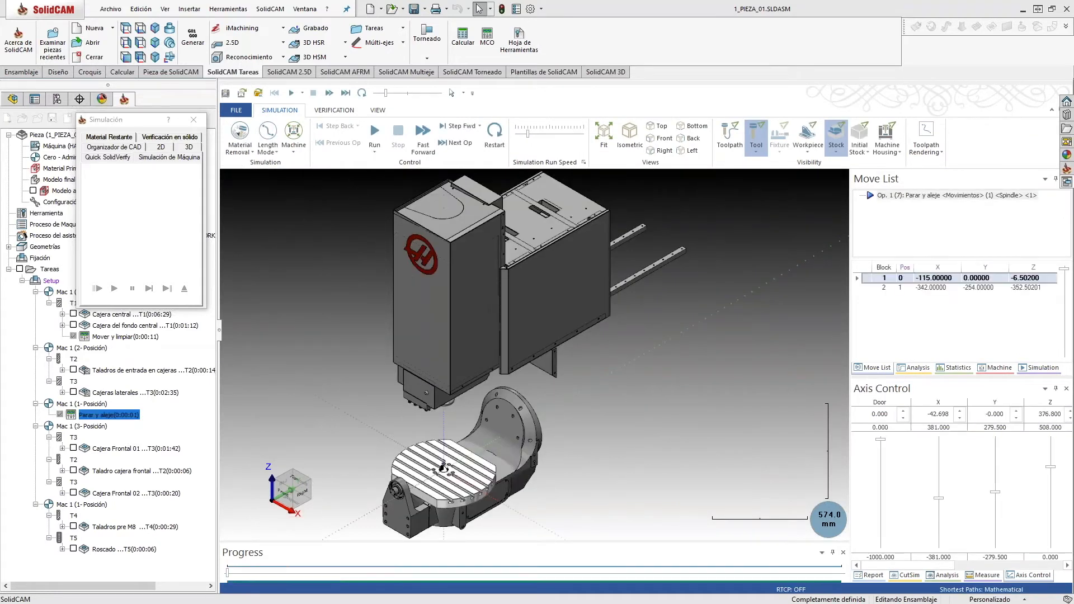
click(375, 132)
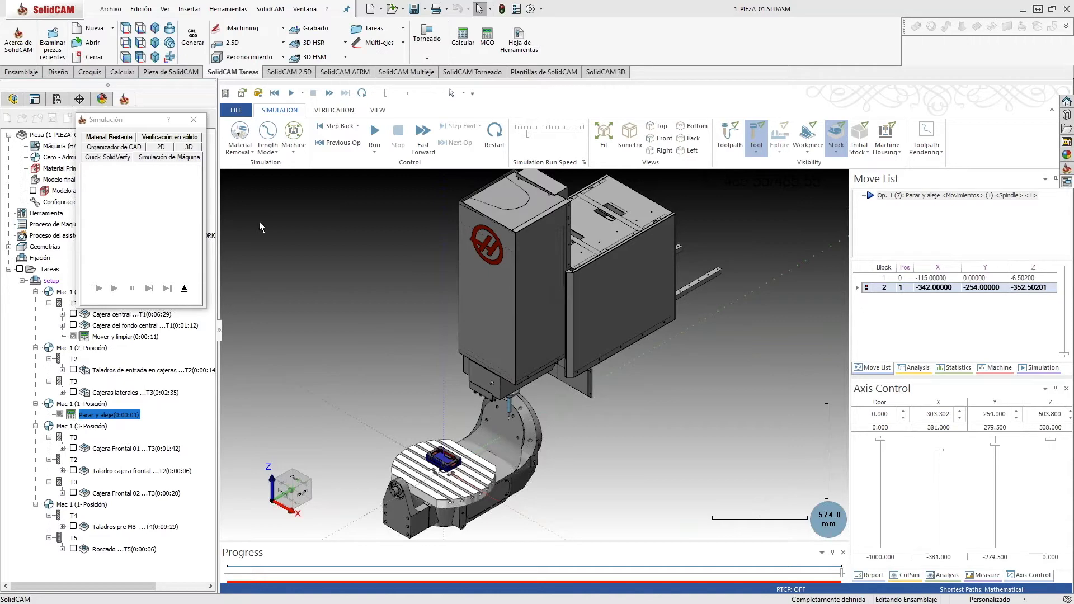
Close the simulation and the Parar y aleje operation, and create a machine control operation with the Table's Parte Móvil process.
click(194, 120)
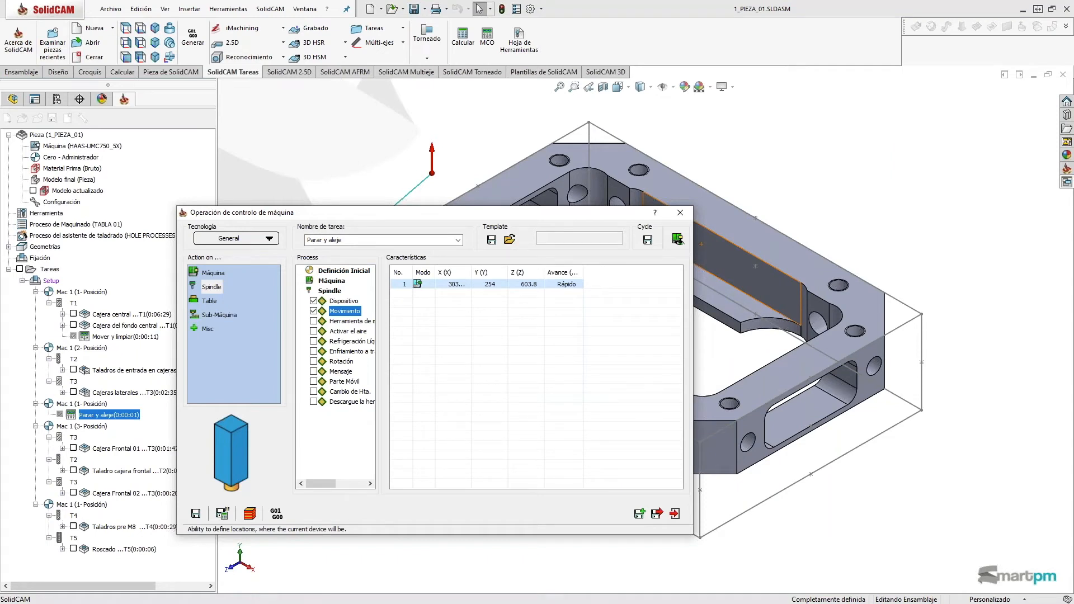
click(674, 514)
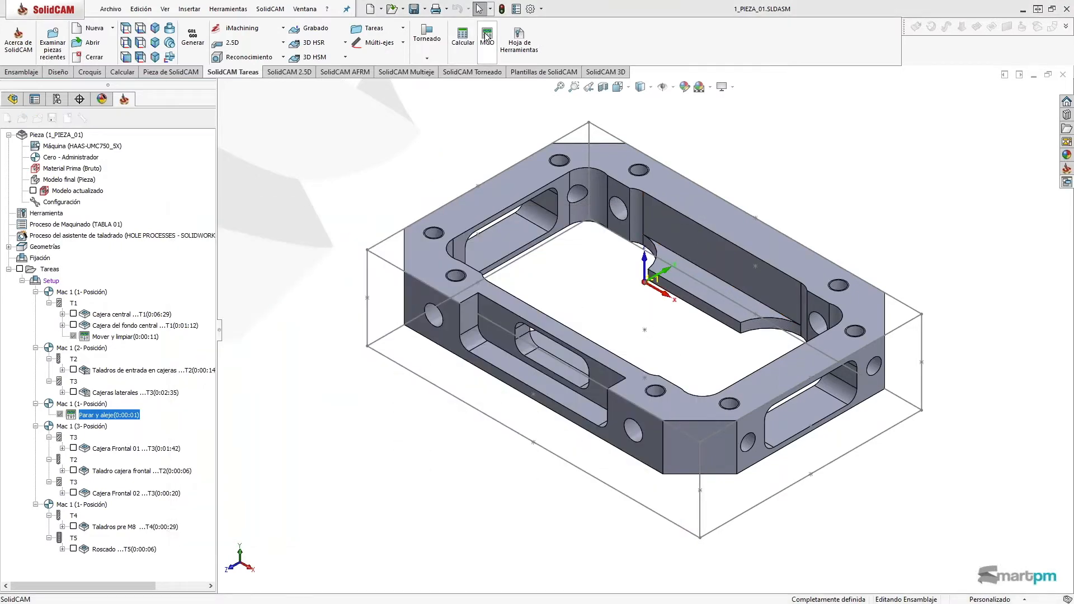
click(486, 37)
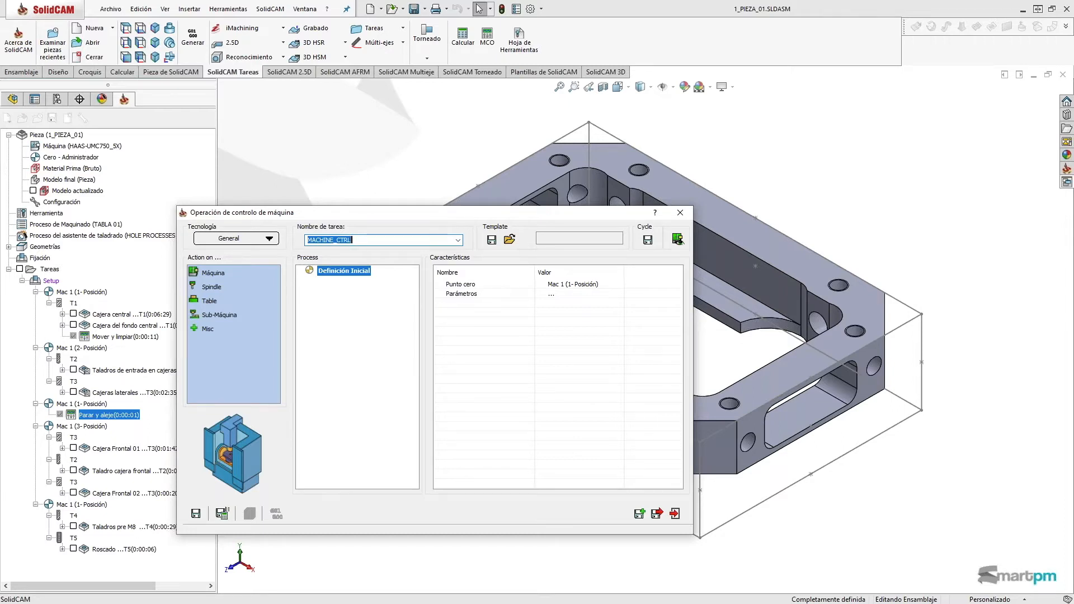
click(210, 301)
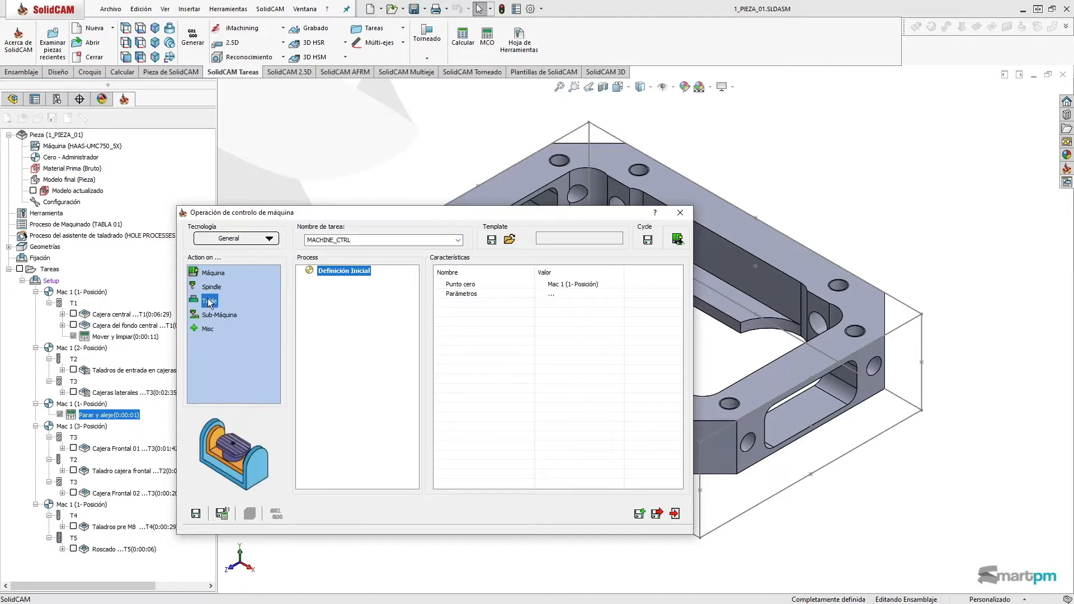
drag(194, 300, 337, 324)
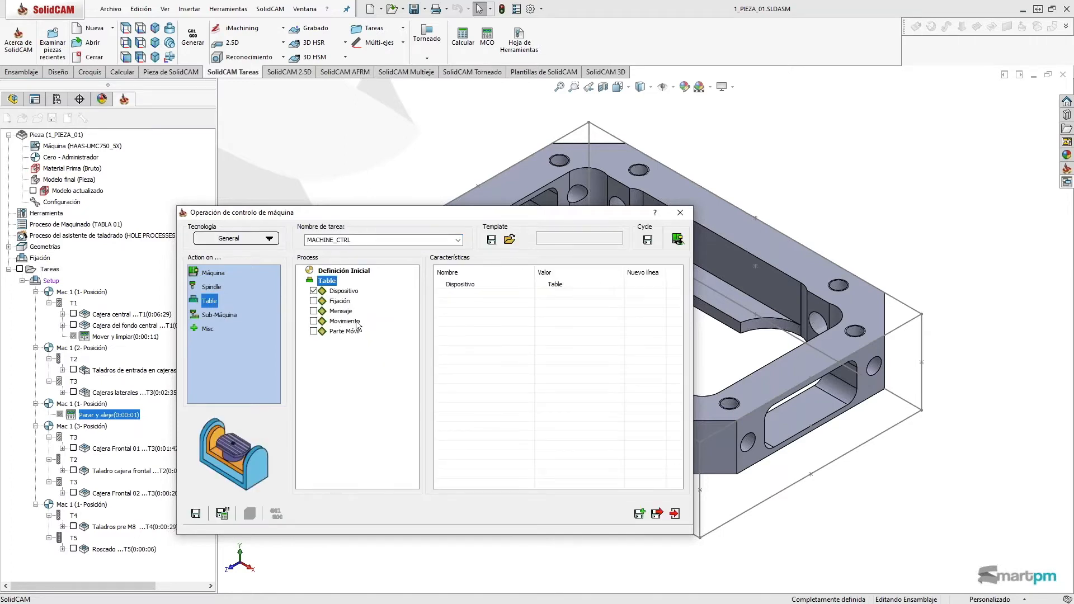
click(313, 322)
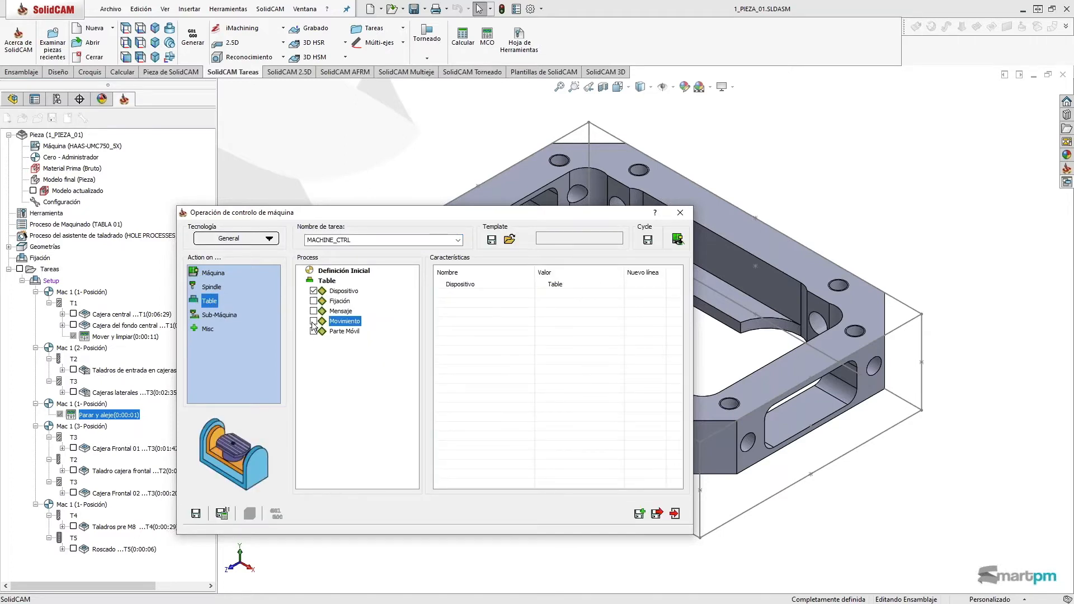
click(316, 331)
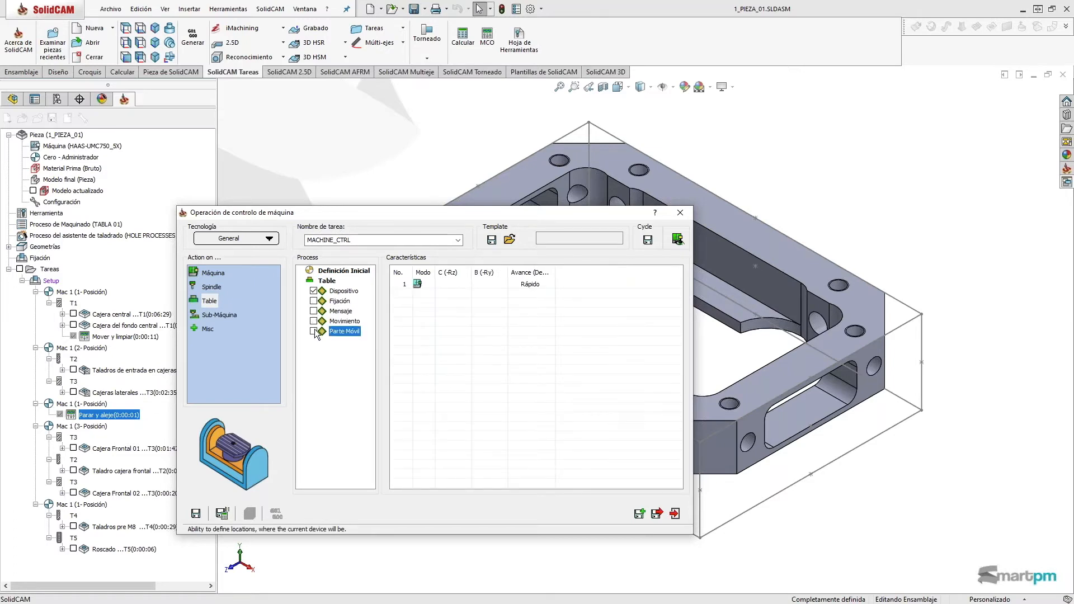
click(313, 331)
Give the table movement a C rotation of 180, switch its row mode, then save, calculate and close MACHINE_CTRL.
click(448, 286)
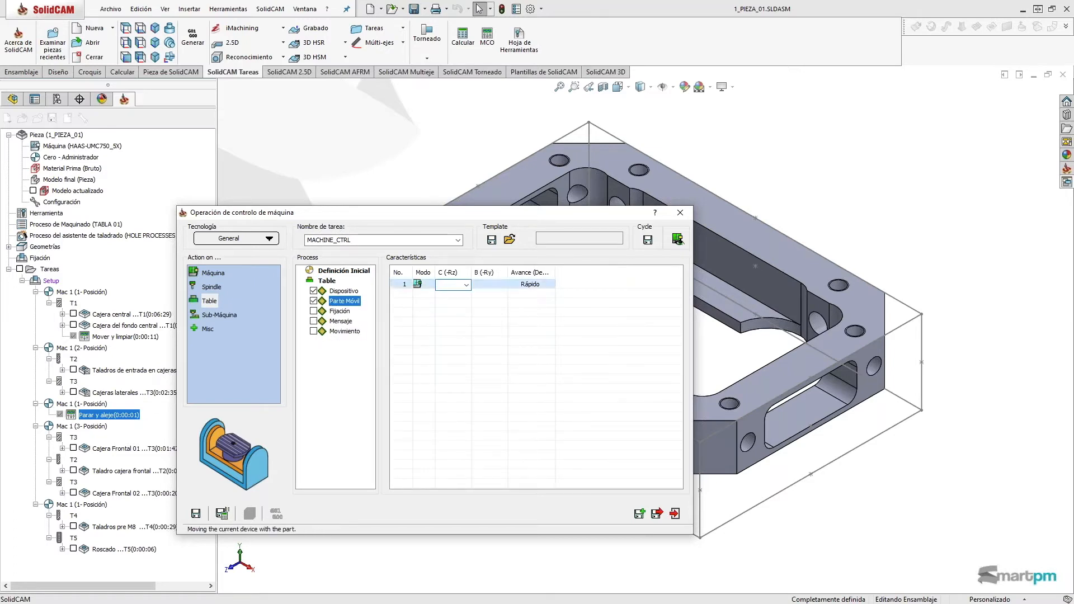
text(180)
click(419, 285)
click(222, 514)
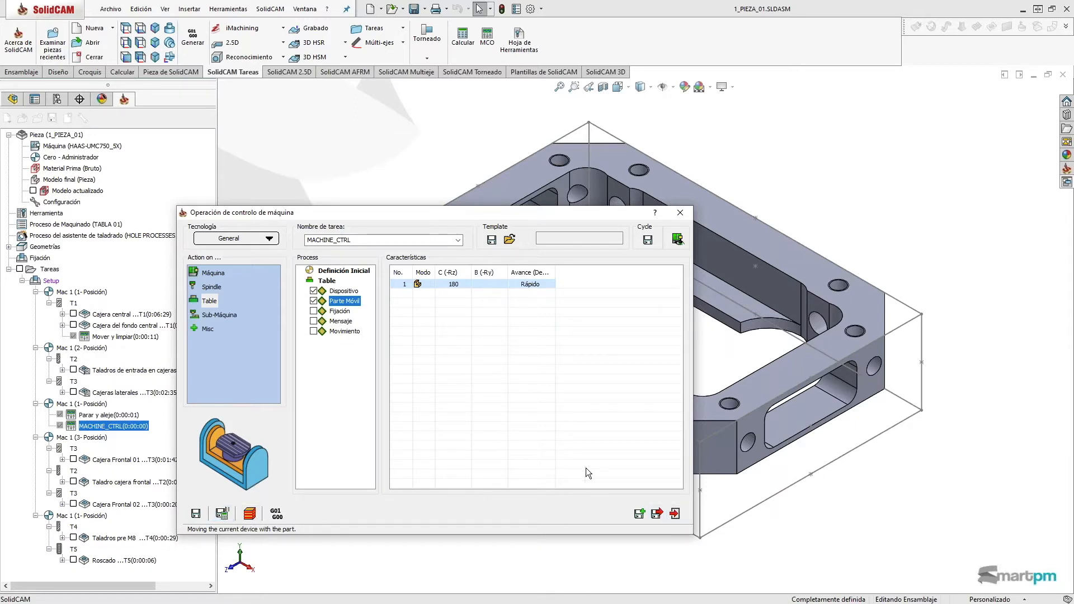
click(674, 513)
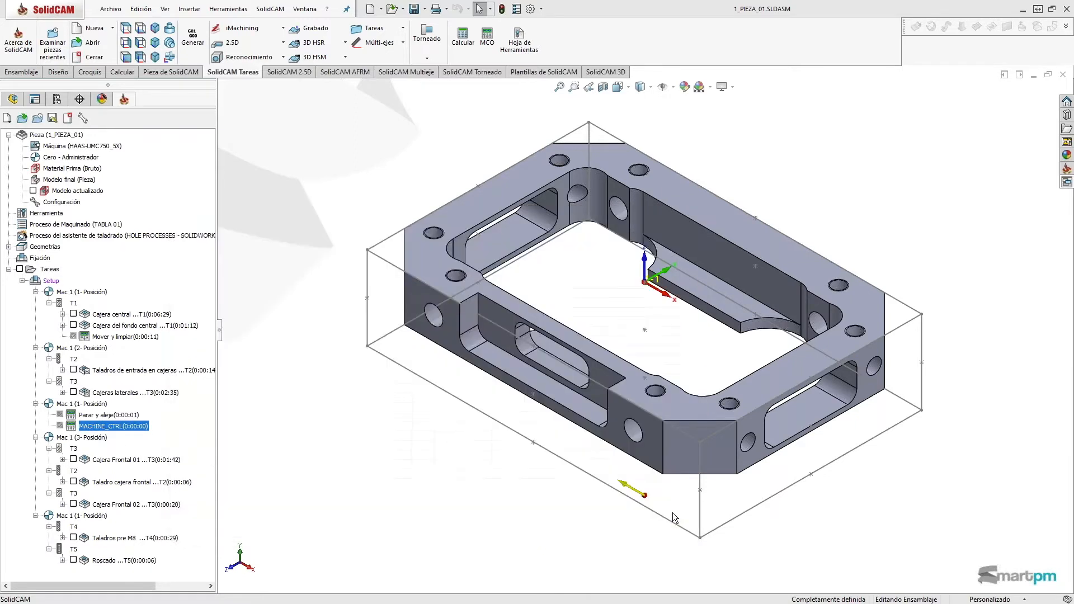
Create another machine control operation acting on the Table and enable its Parte Móvil process.
click(487, 38)
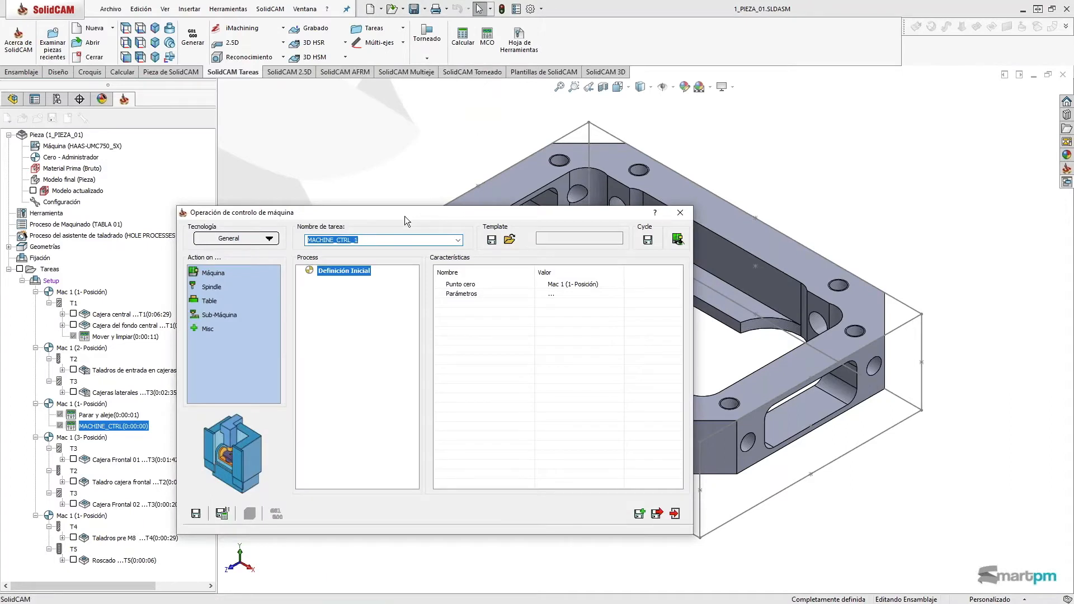
click(203, 302)
double_click(201, 299)
click(315, 332)
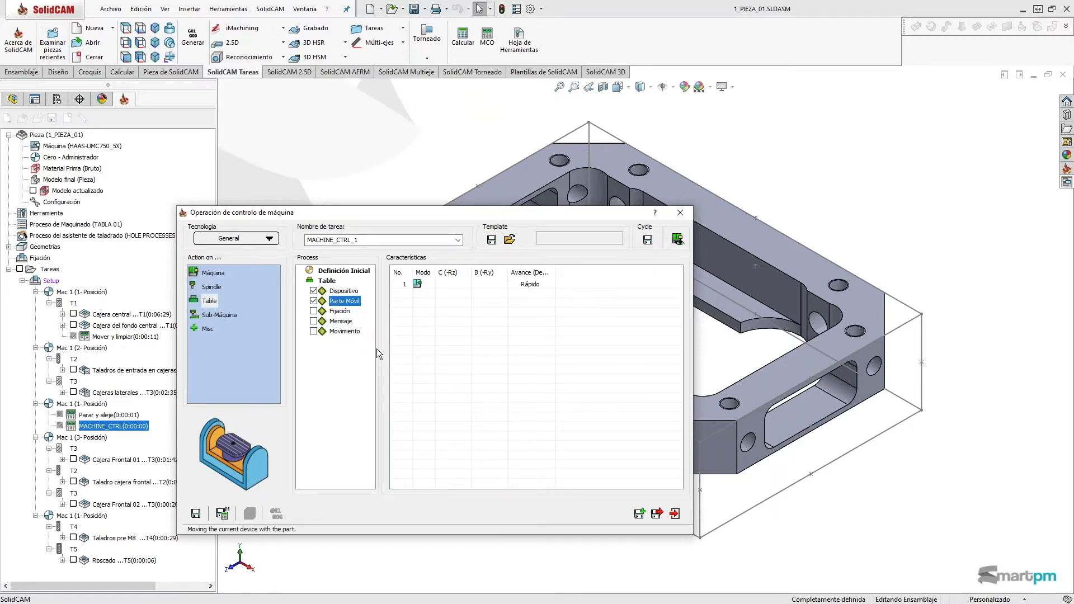
Set the table's C rotation to 360 with a feed of 400 deg/min, then save, calculate and close MACHINE_CTRL_1.
click(451, 284)
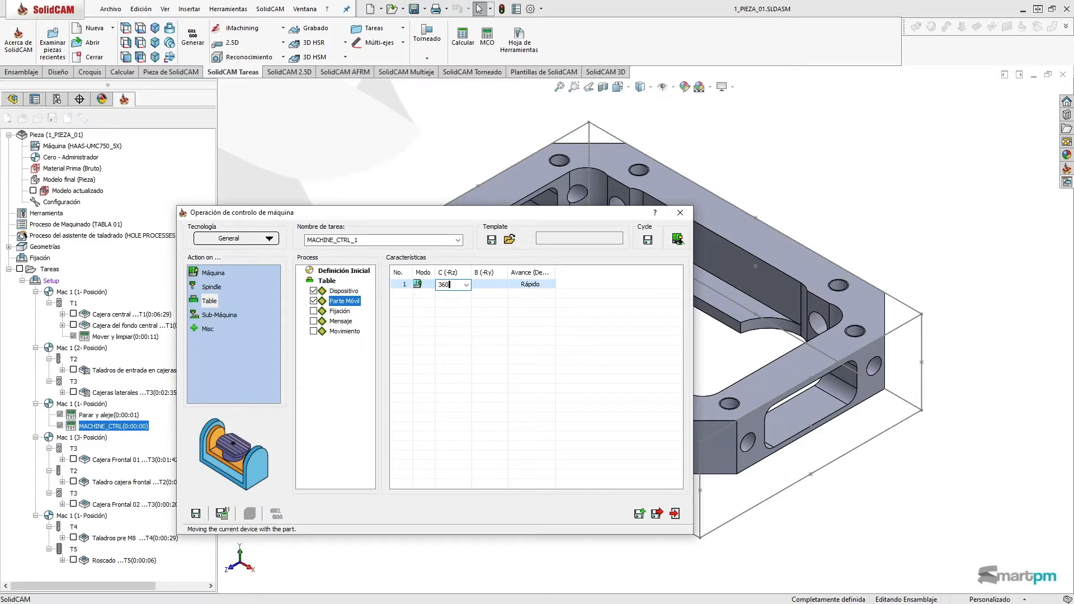
text(360)
click(539, 285)
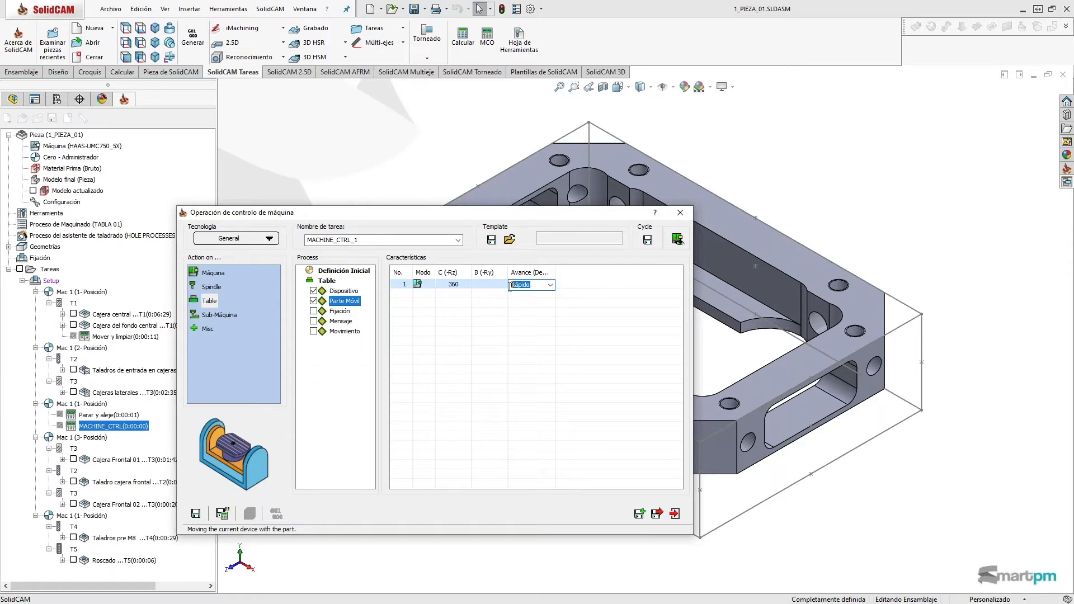
text(400)
drag(554, 273, 586, 271)
click(222, 513)
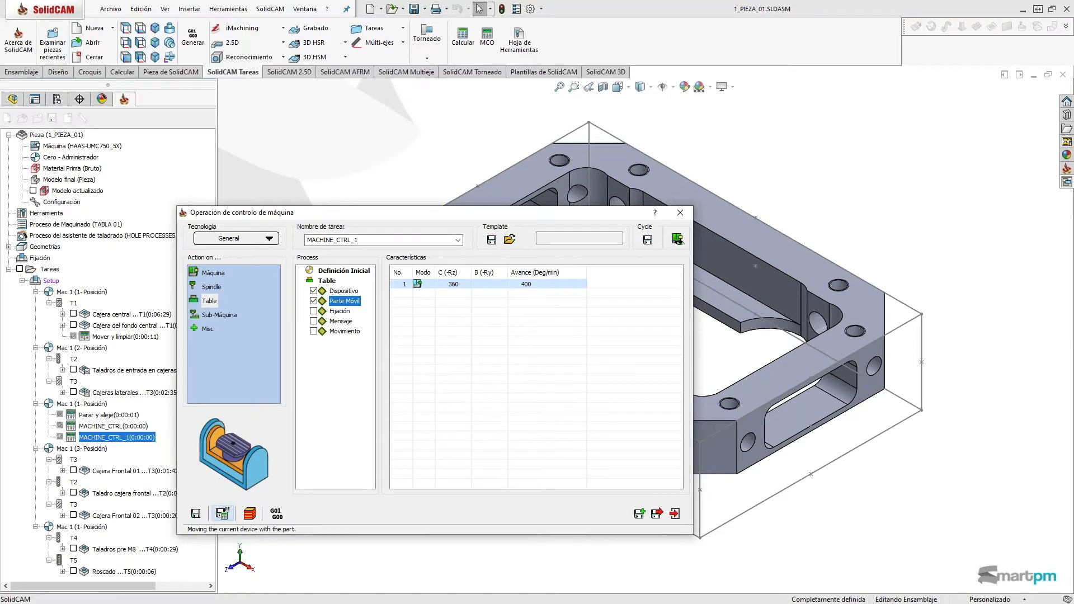
click(674, 513)
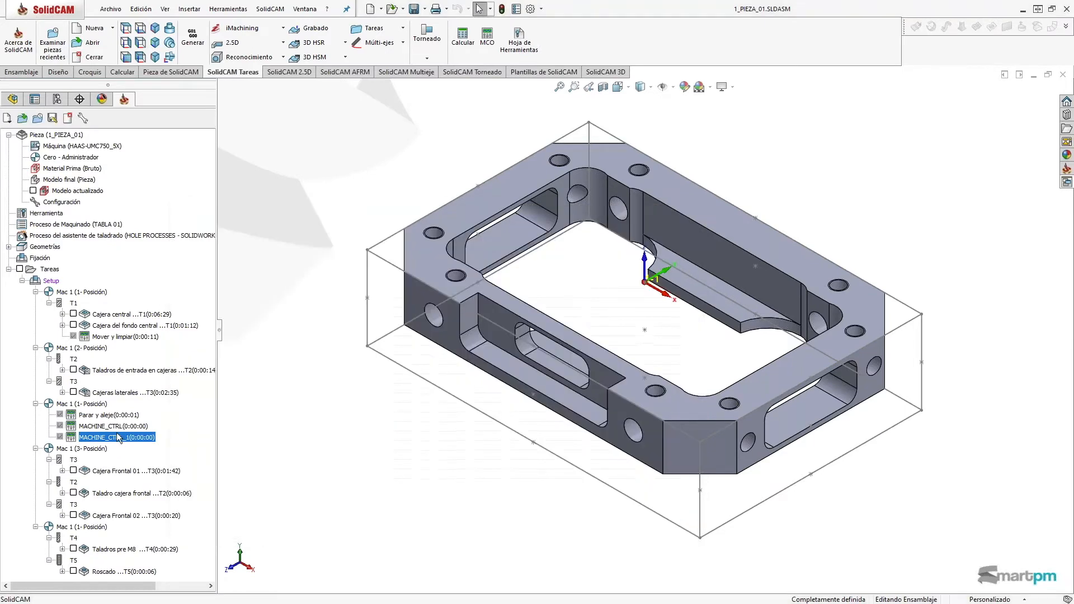
Select the operations from Cajeras laterales through MACHINE_CTRL_1 and open their machine simulation.
click(97, 393)
key(shift+Down)
key(shift+Down)
key(shift+Down)
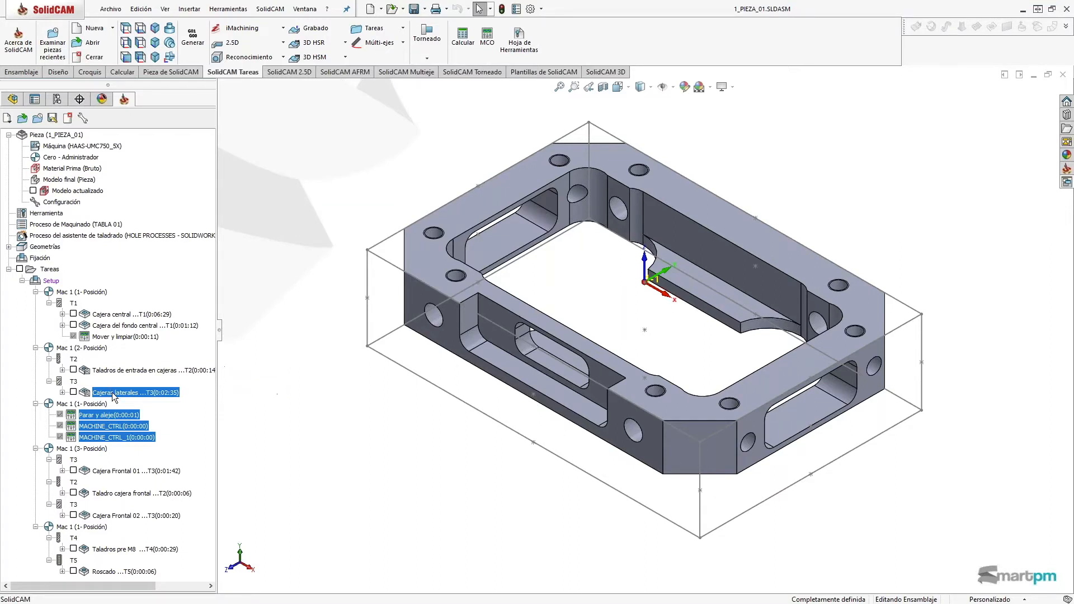
right_click(112, 392)
click(152, 209)
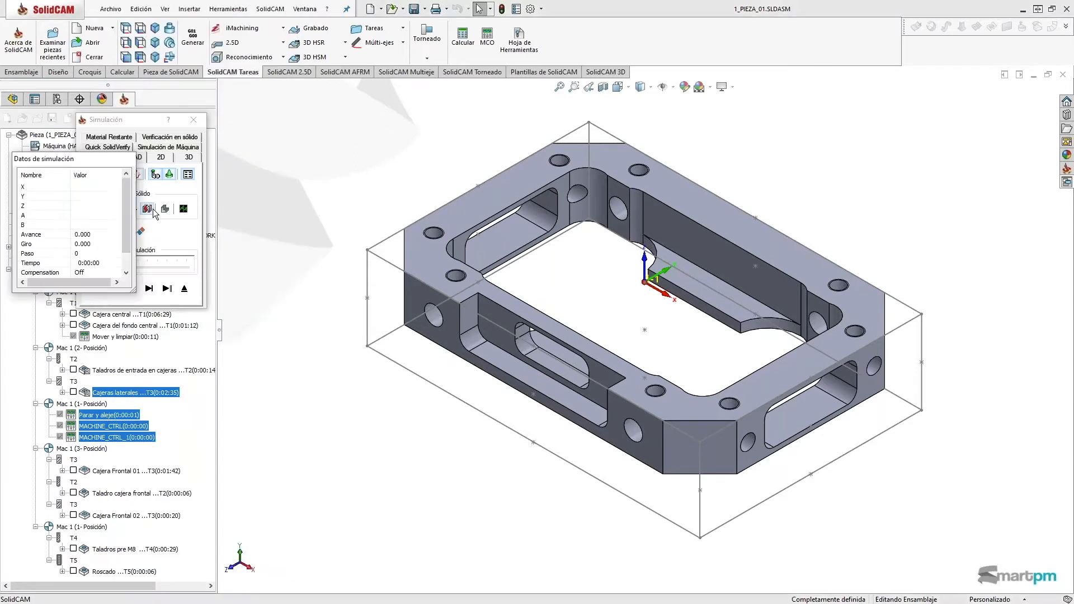
click(158, 148)
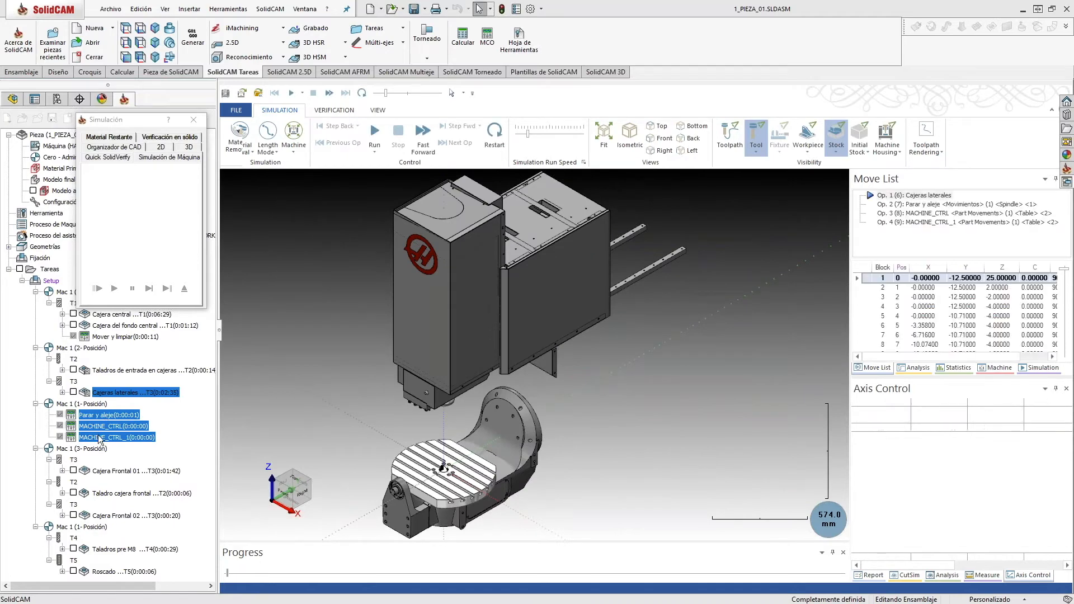
Run the machine simulation of the selected operations at increased speed with the view close to the part and tool.
middle_drag(323, 437, 484, 452)
scroll(484, 452, up, 3)
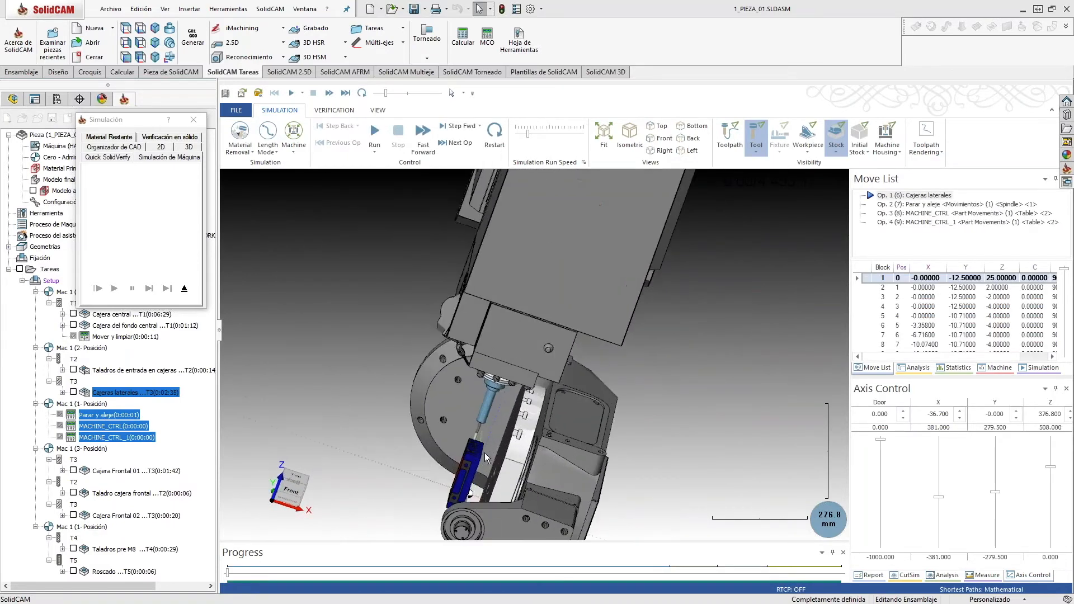
scroll(472, 421, down, 4)
middle_drag(477, 456, 458, 439)
scroll(470, 476, up, 5)
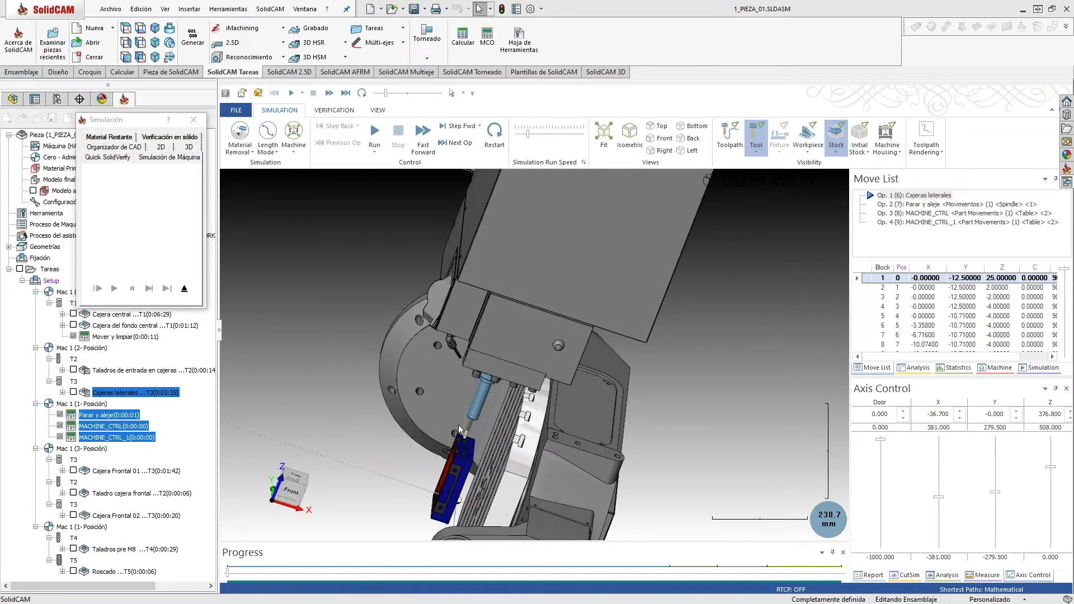
mouse_move(466, 429)
middle_down()
mouse_move(494, 437)
mouse_move(484, 438)
middle_up()
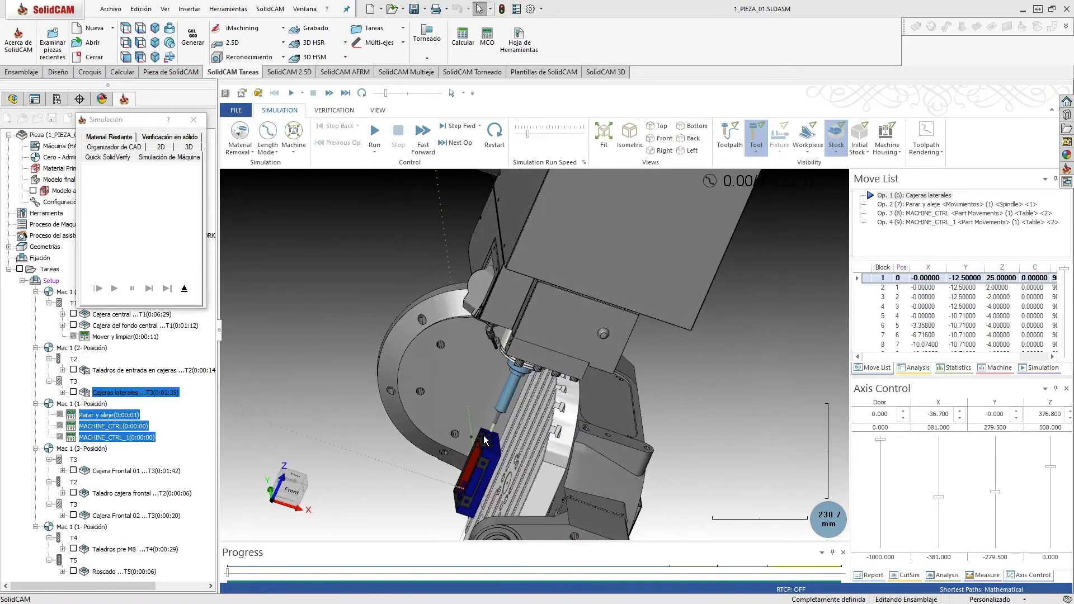
click(374, 135)
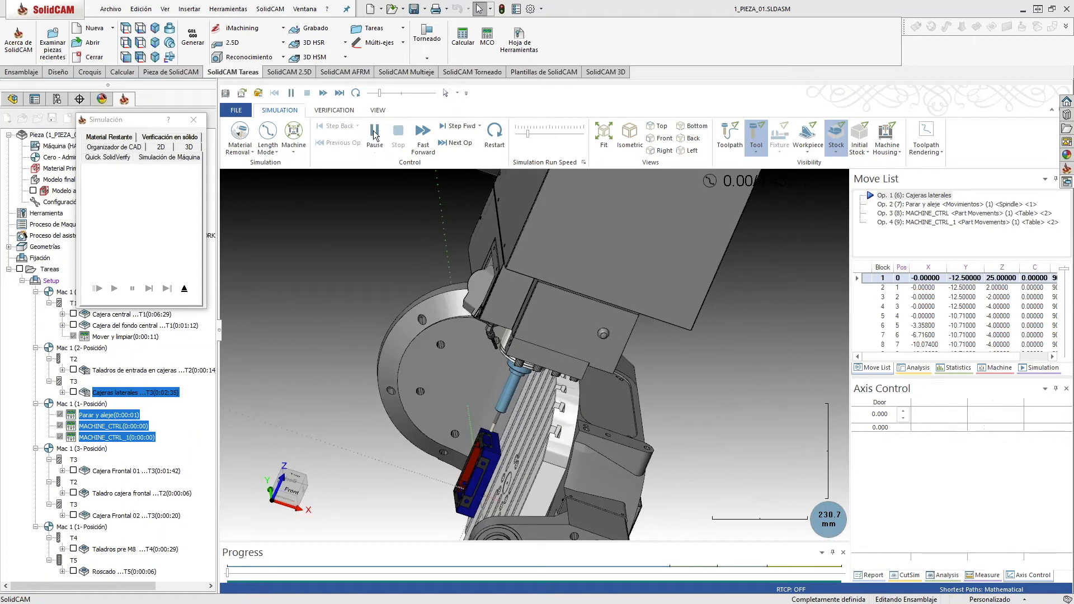
drag(528, 131, 542, 132)
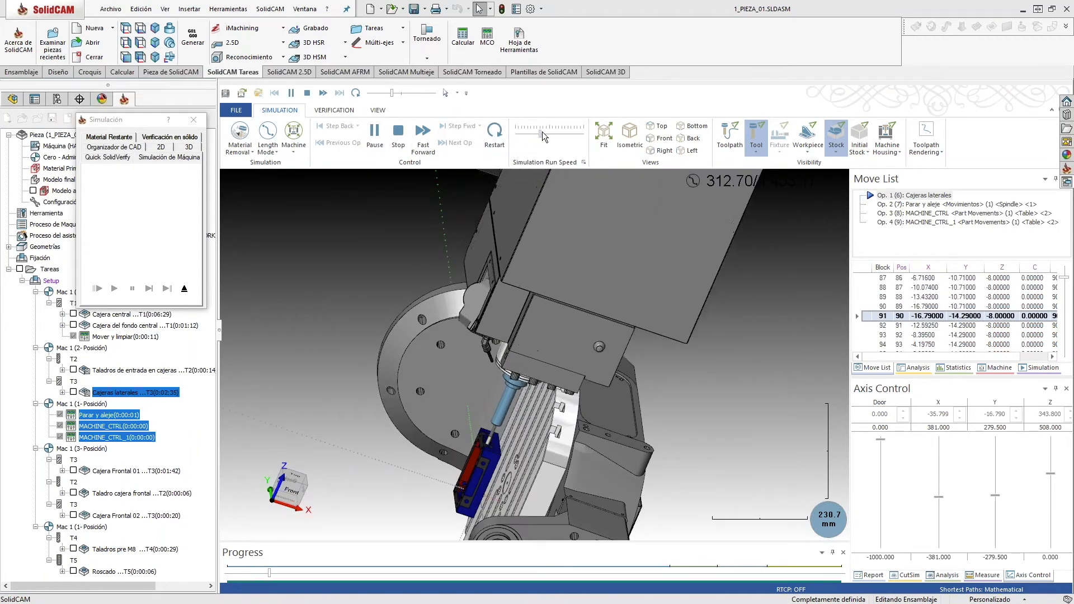
mouse_move(541, 132)
mouse_down()
mouse_move(531, 129)
mouse_move(546, 129)
mouse_up()
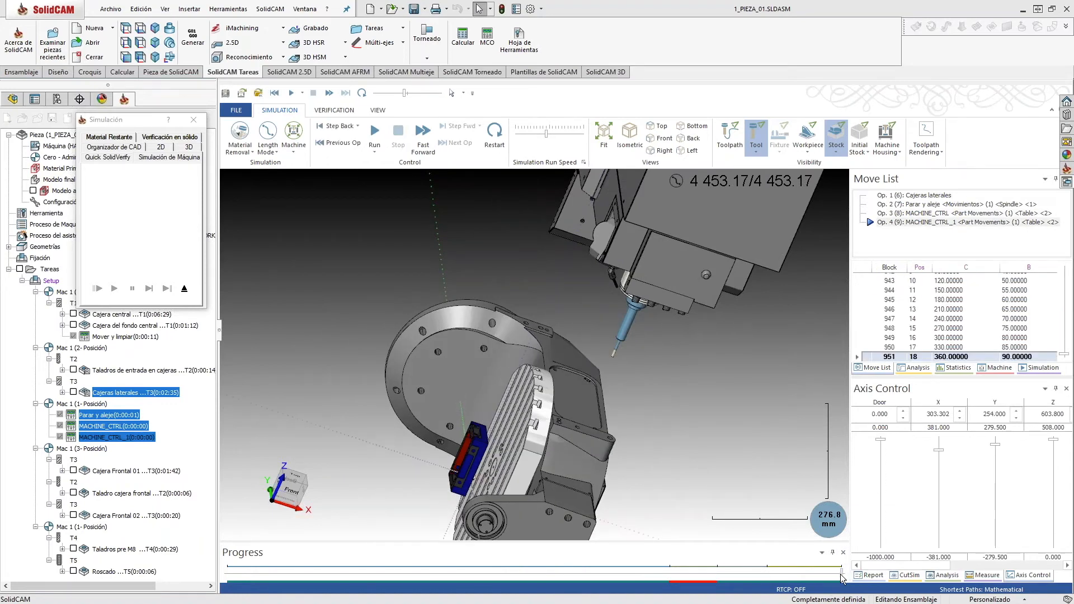
Replay the simulation at reduced speed from the end of Cajeras laterales, examine the Parar y aleje spindle retraction, and exit.
drag(843, 579, 653, 579)
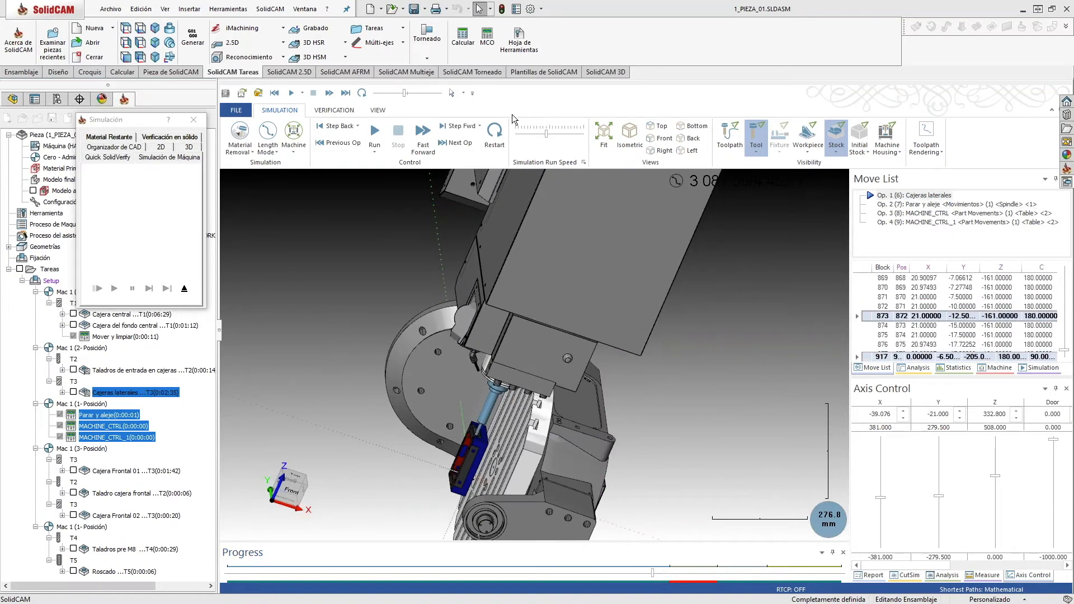
drag(548, 135, 530, 136)
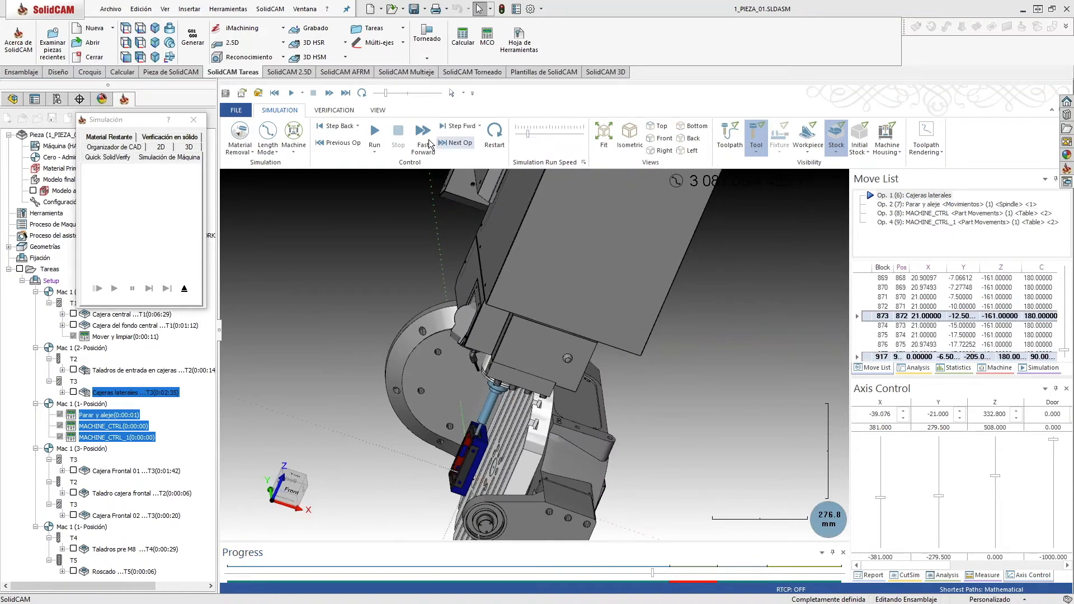
click(376, 133)
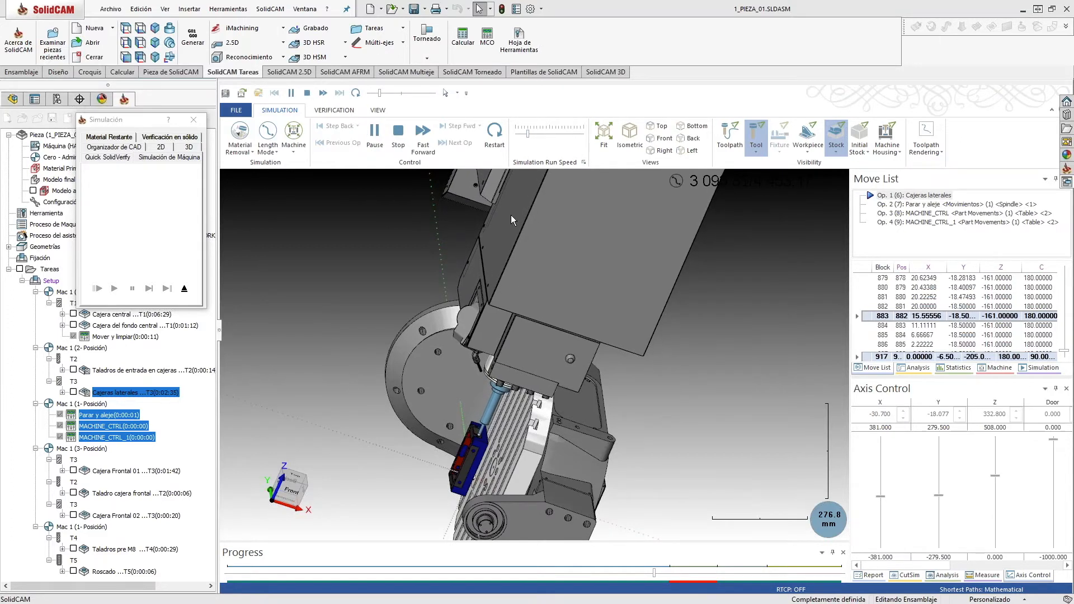
click(374, 134)
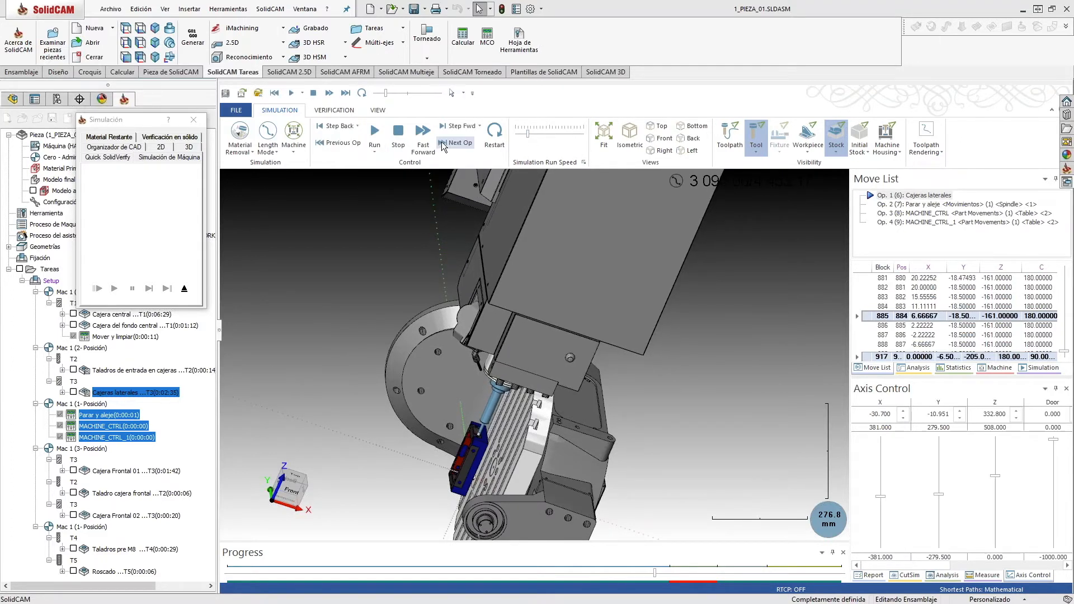
click(374, 133)
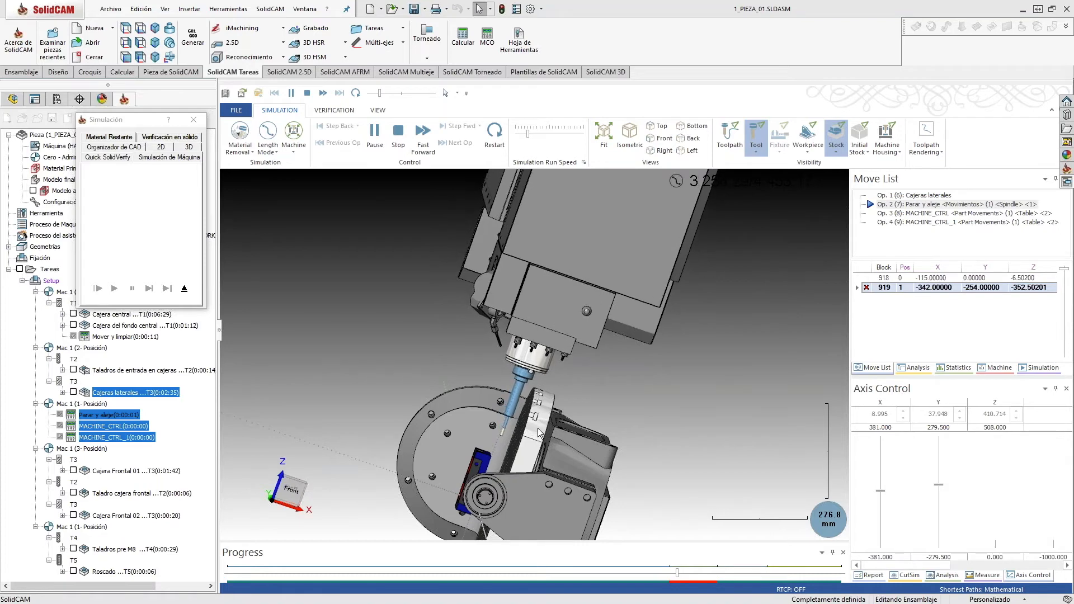
scroll(538, 432, down, 5)
scroll(538, 432, down, 2)
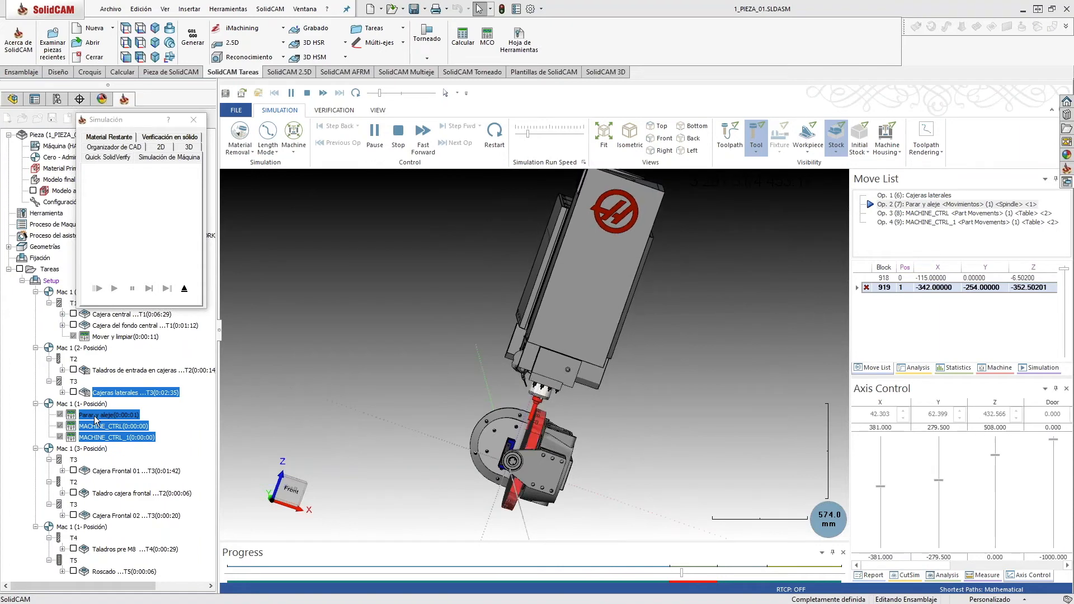
middle_drag(542, 406, 547, 442)
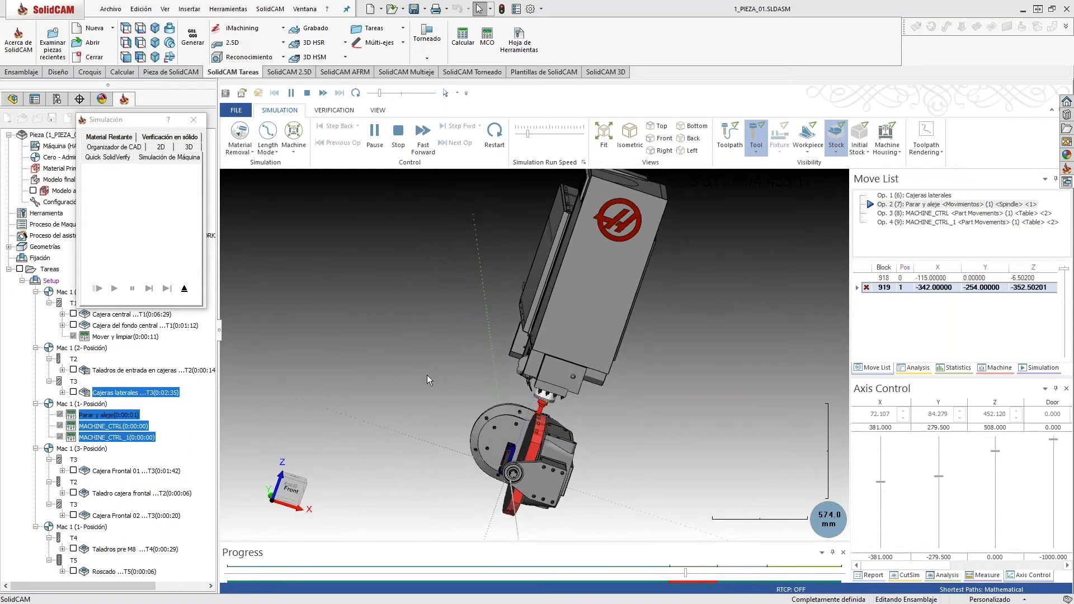
click(184, 287)
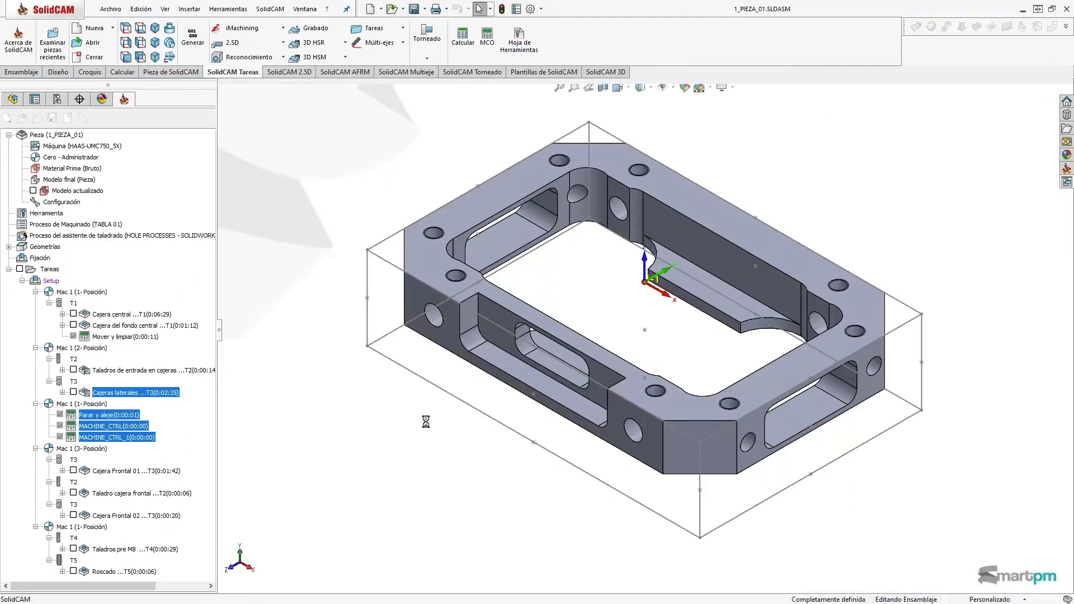
Edit Parar y aleje and open its spindle movement point in the machine preview.
double_click(99, 417)
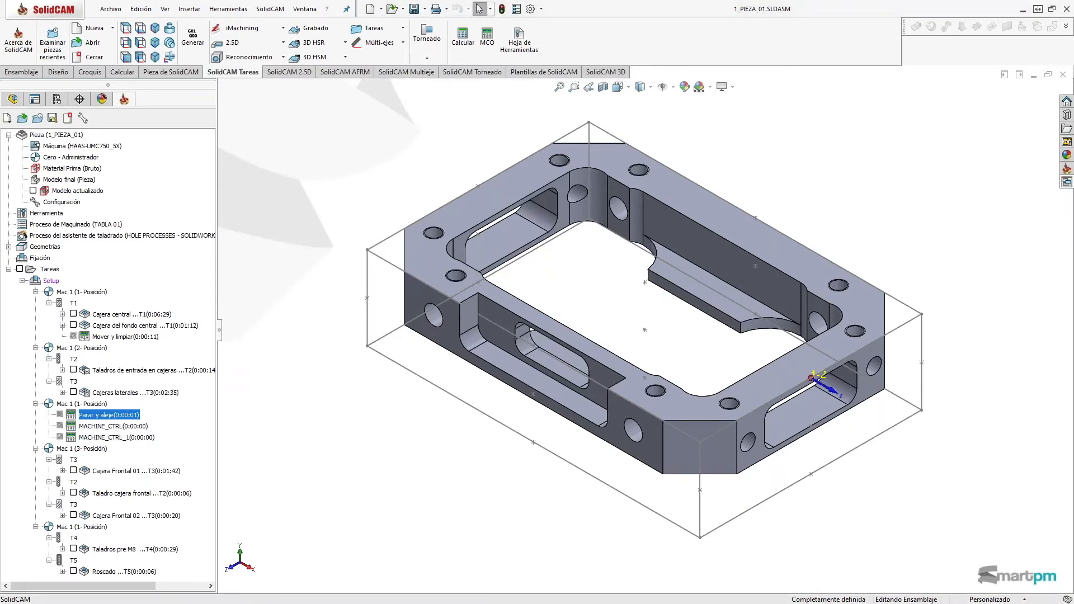
click(329, 292)
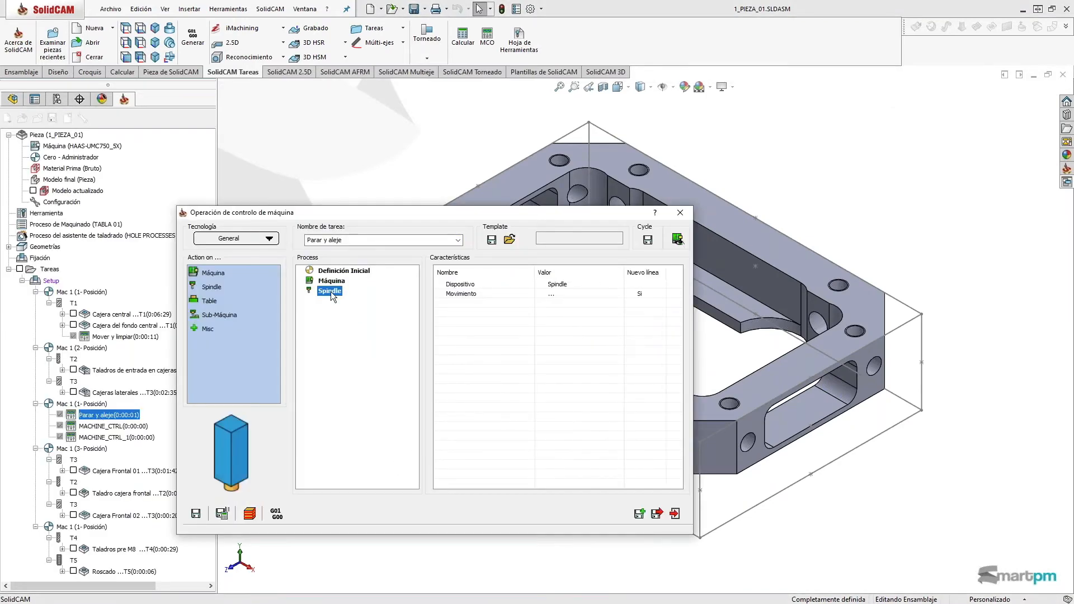
double_click(566, 294)
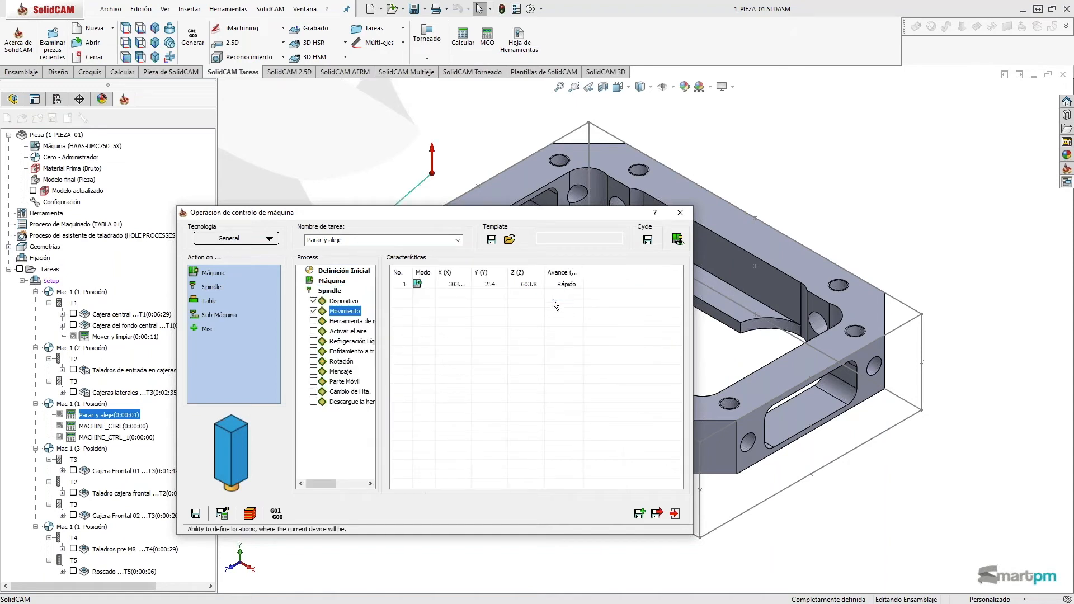
click(453, 286)
click(452, 286)
click(677, 239)
middle_drag(634, 346, 605, 341)
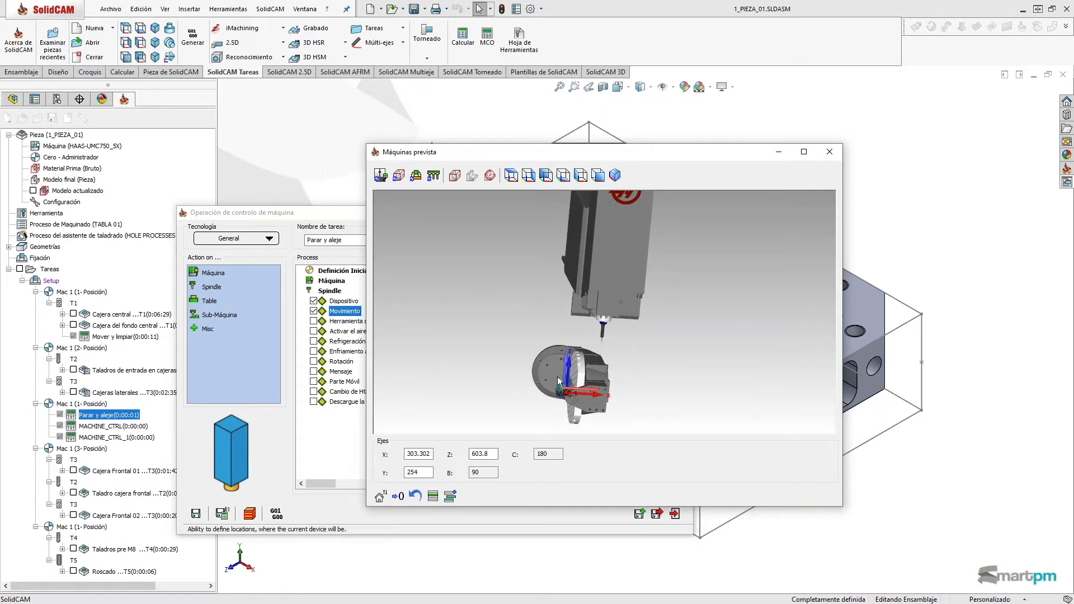
Set the spindle retraction's X to -304.698 in the machine preview, then save, calculate and close Parar y aleje.
double_click(426, 453)
scroll(427, 454, down, 11)
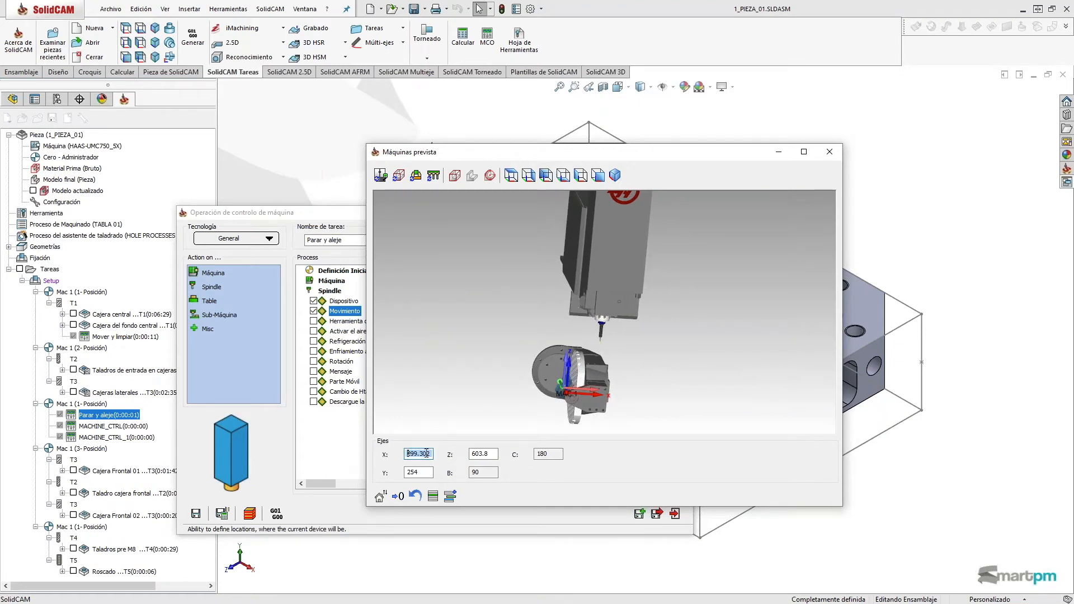
scroll(426, 454, down, 9)
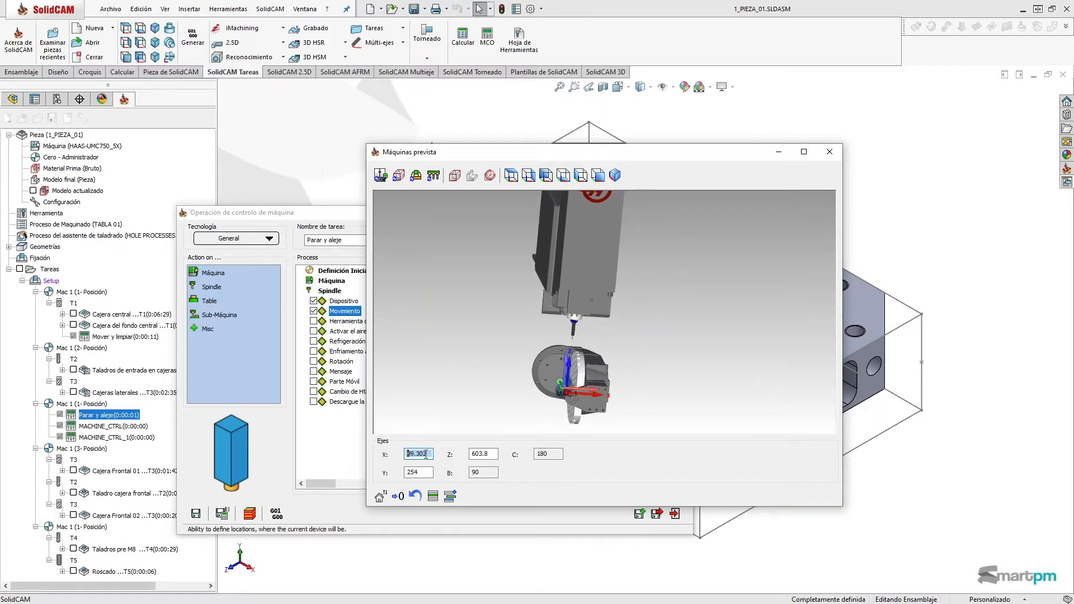
scroll(426, 454, down, 20)
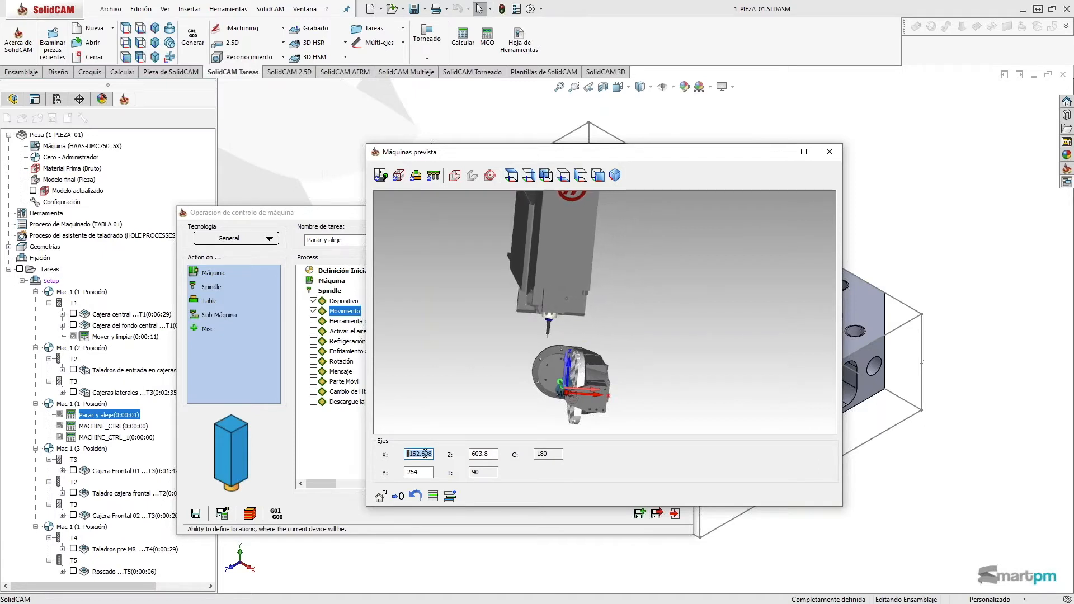
scroll(426, 454, down, 2)
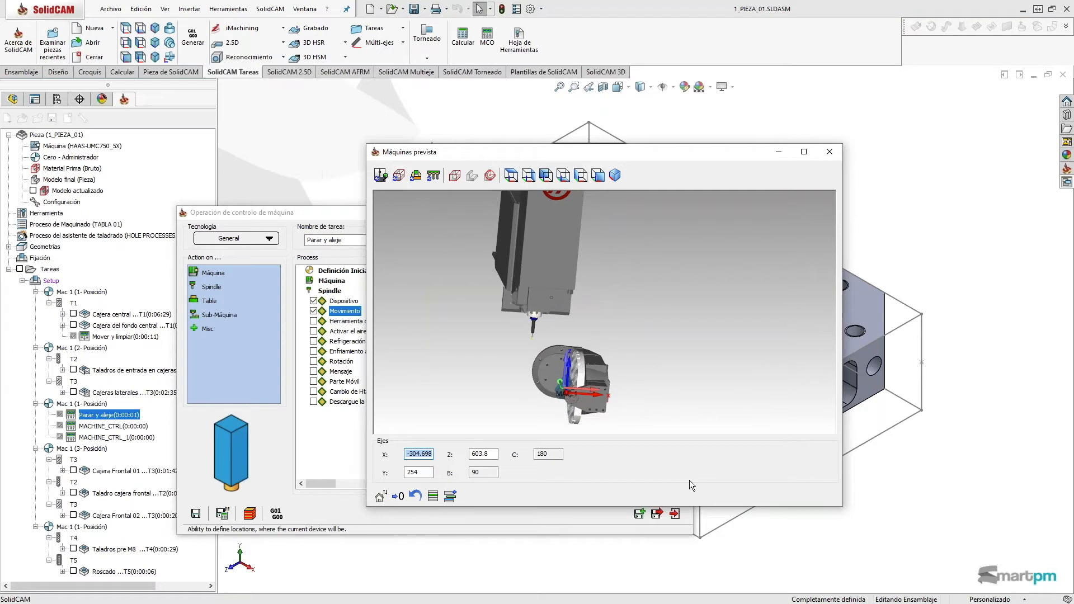
click(450, 496)
click(830, 149)
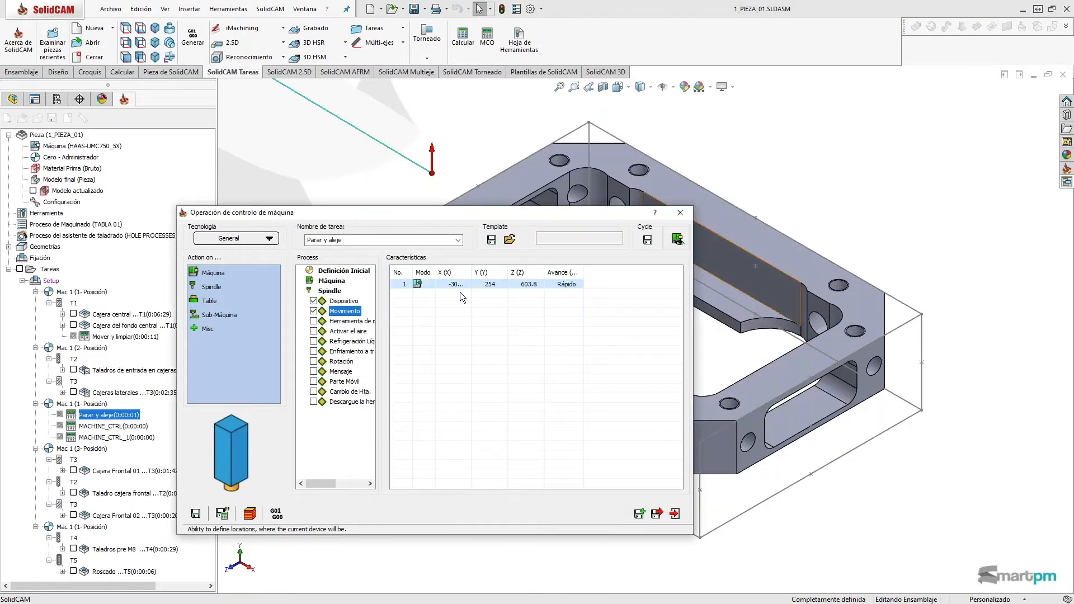
drag(469, 270, 493, 271)
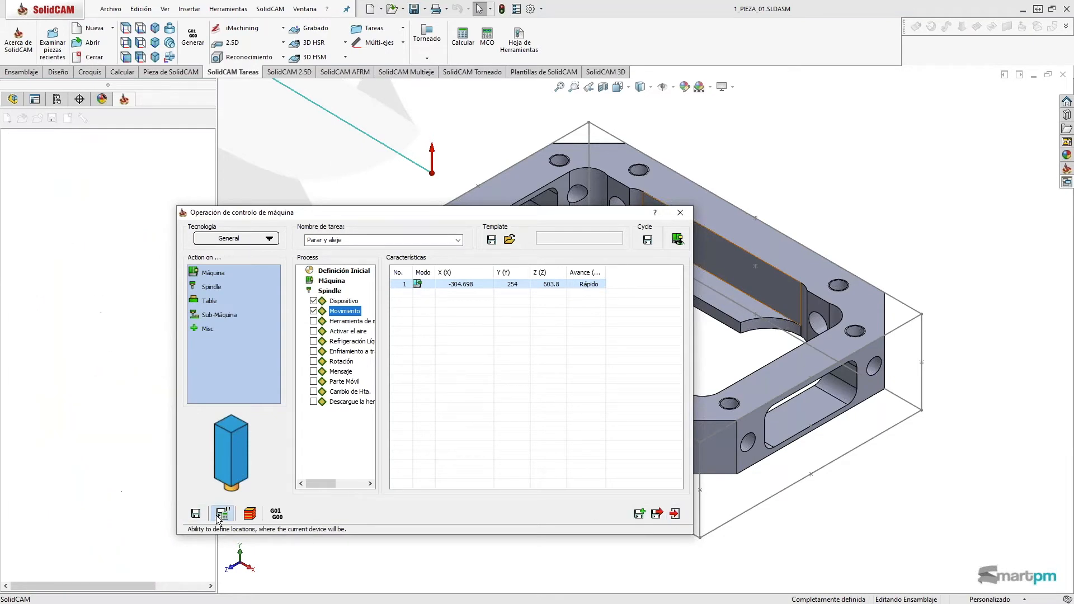
click(673, 514)
Select the operations from Cajeras laterales through MACHINE_CTRL_1 and open their machine simulation.
click(108, 394)
key(shift+Down)
key(shift+Down)
key(shift+Down)
key(shift+Down)
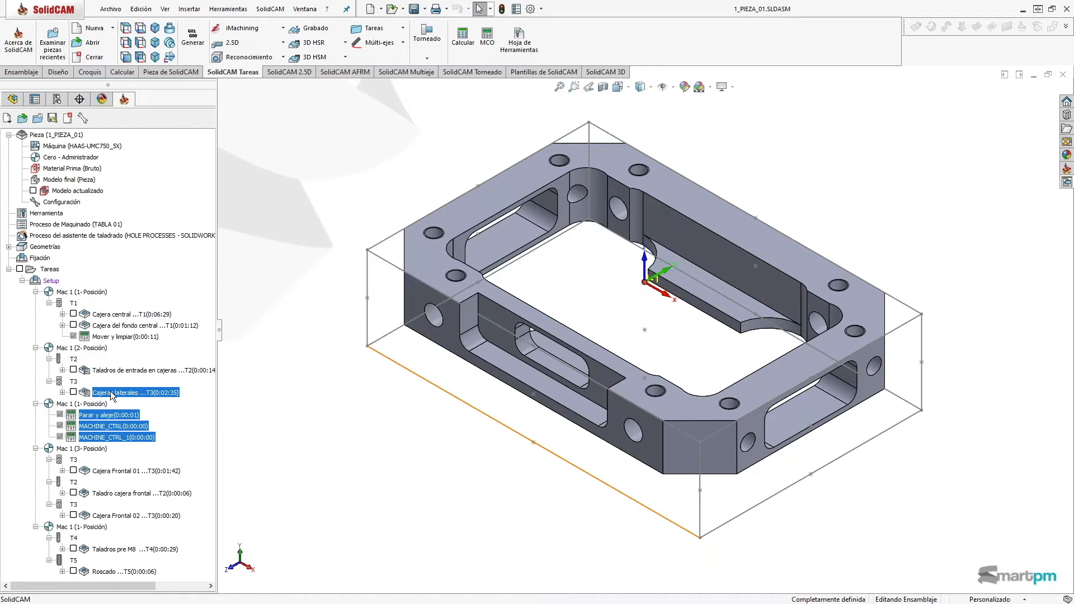
right_click(109, 391)
click(172, 206)
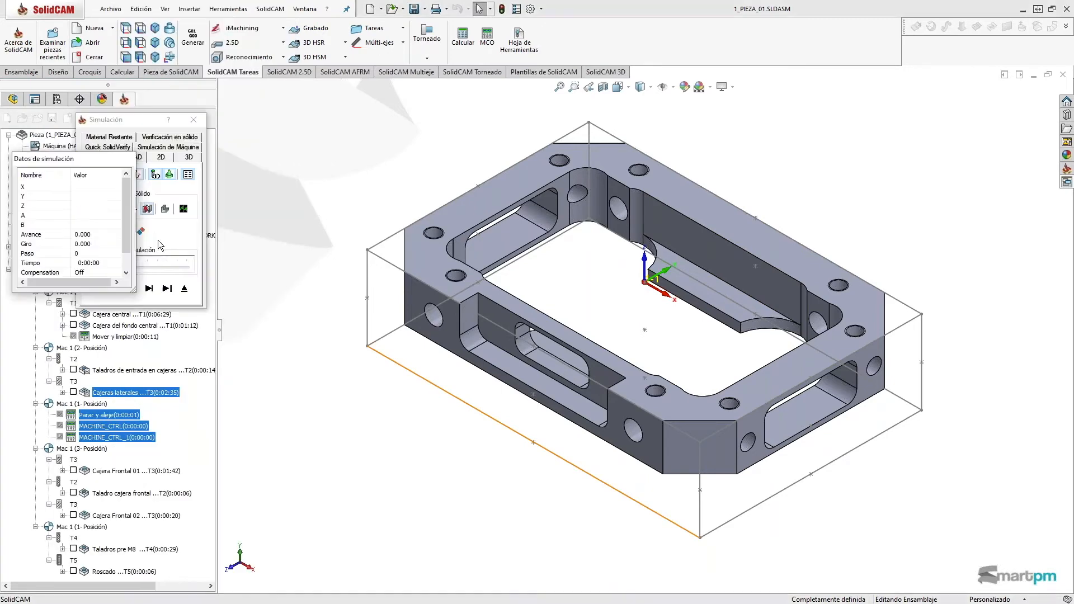
click(170, 148)
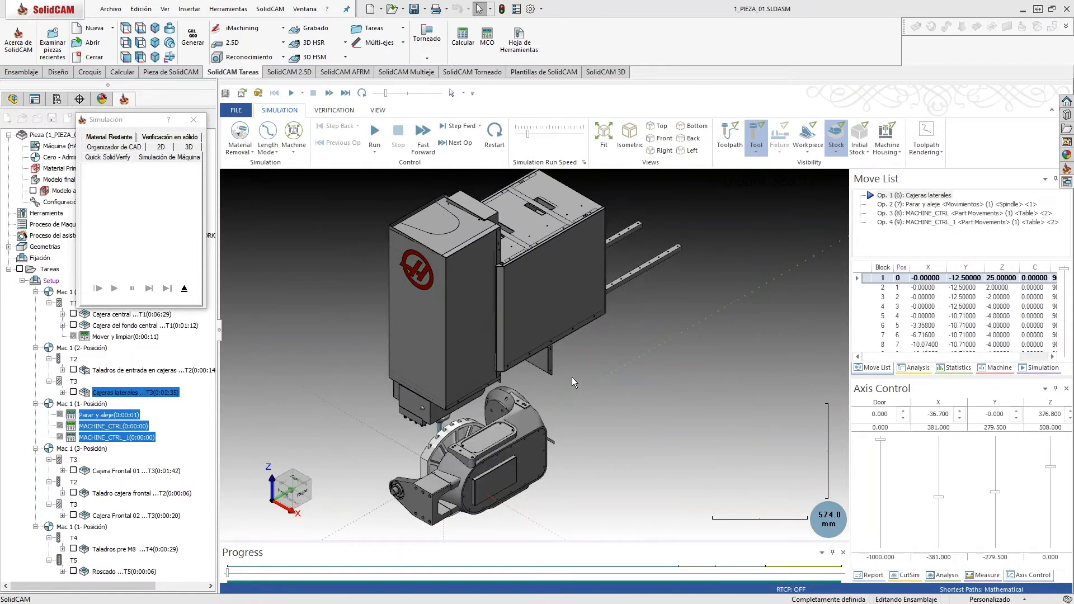
Run the simulation from the Parar y aleje operation at increased speed, examine the spindle retraction, and exit.
drag(561, 394, 537, 264)
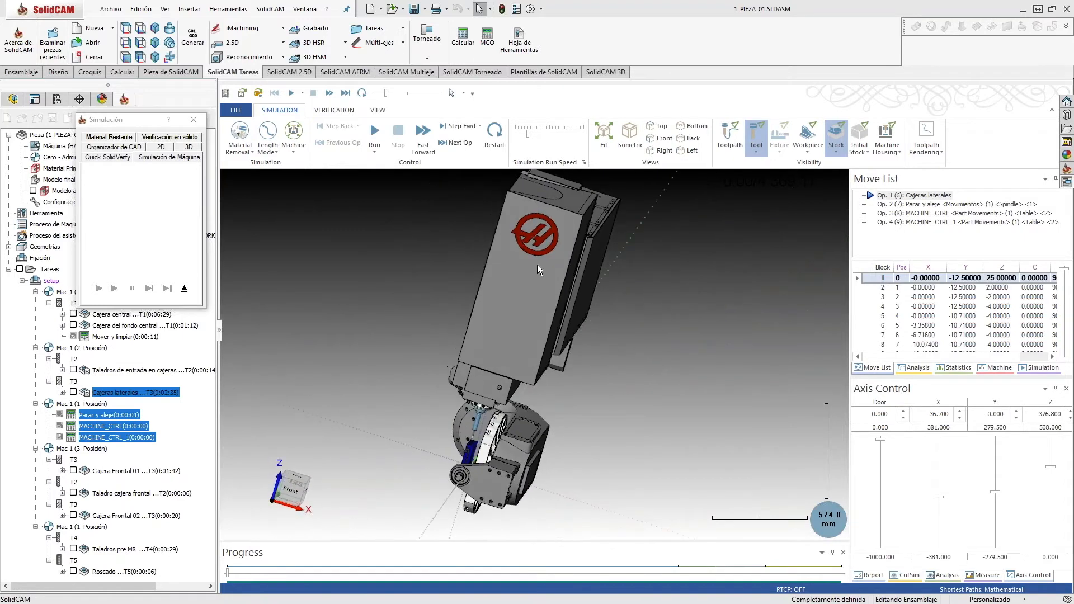
click(451, 143)
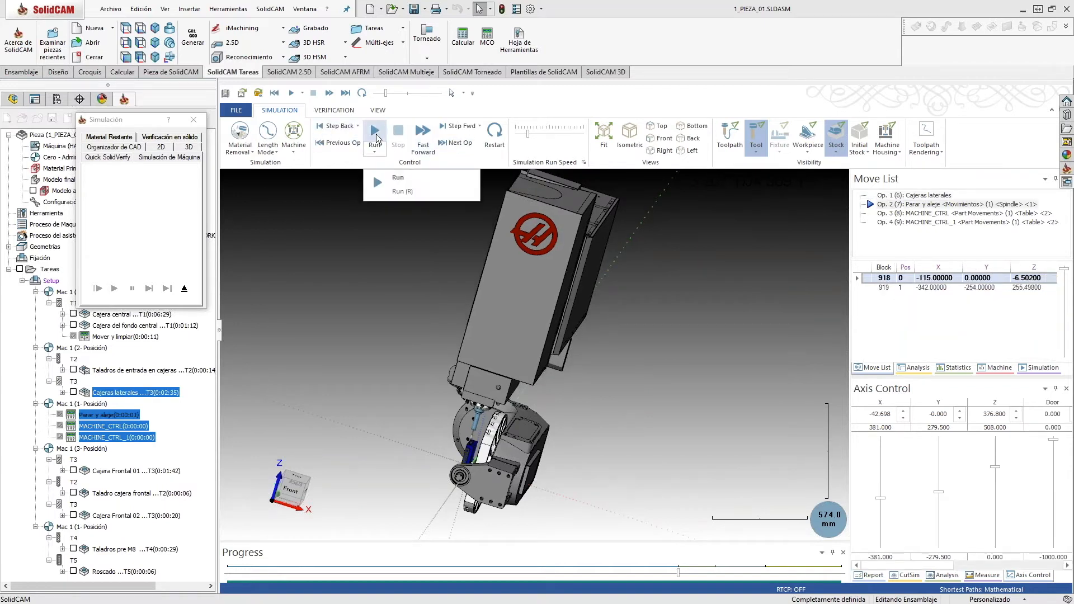
click(377, 138)
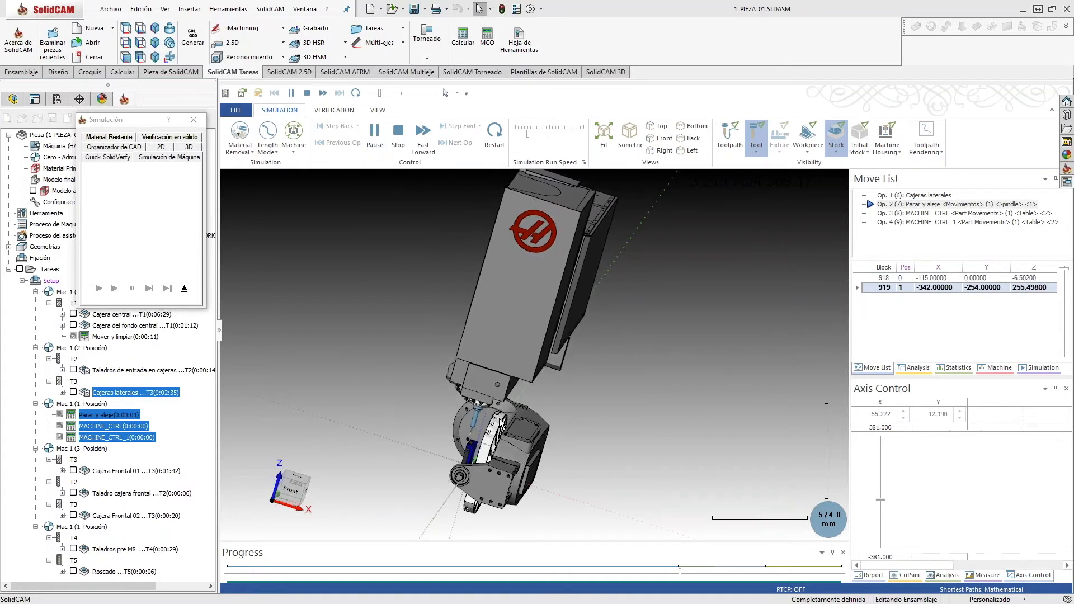
click(538, 133)
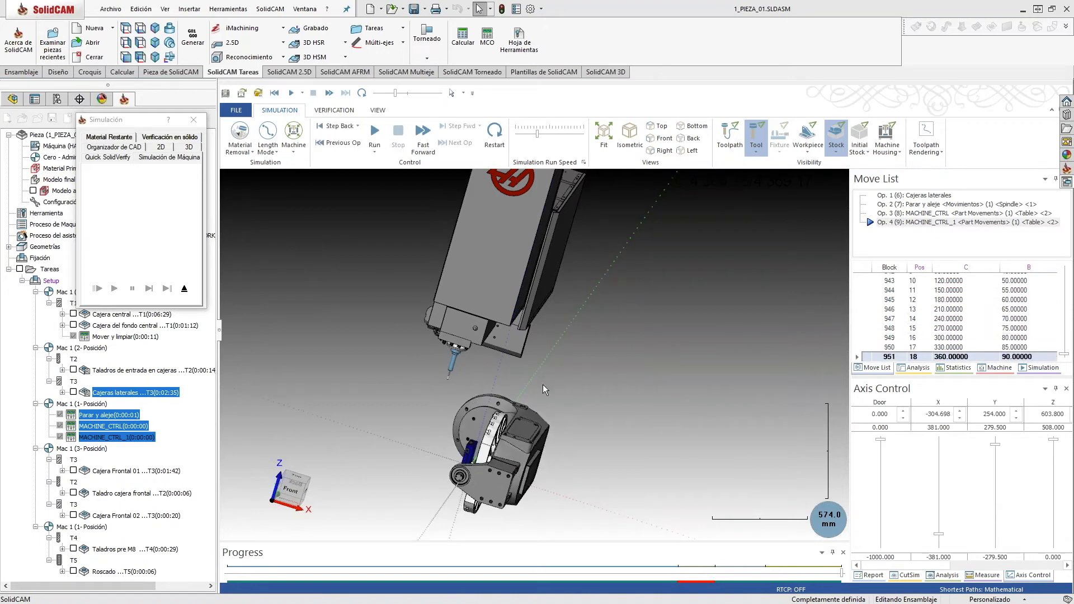
click(184, 288)
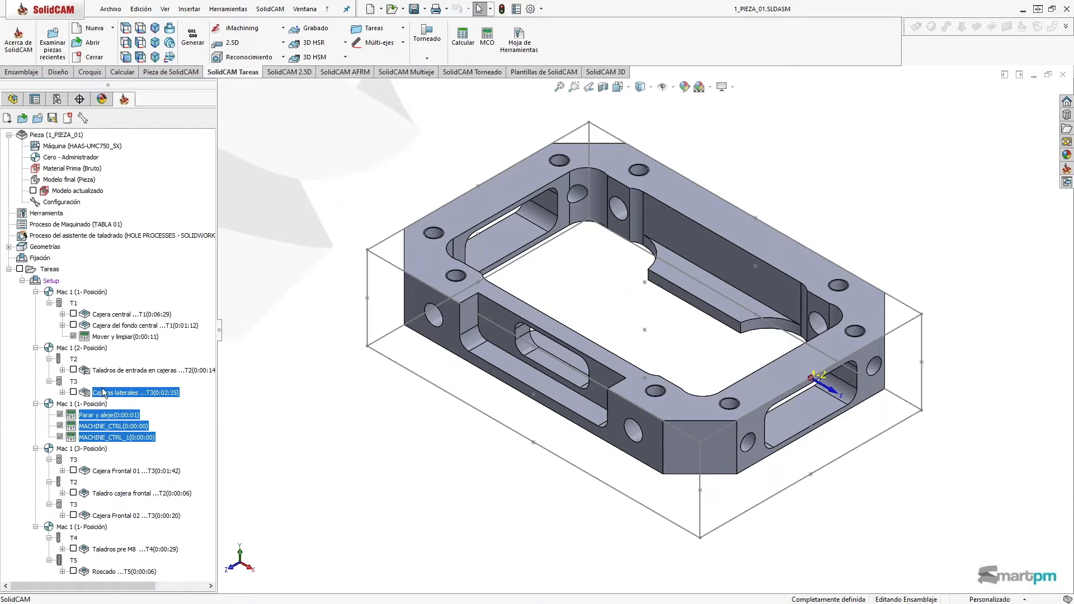
Display the toolpath of the Taladros pre M8 drilling operation on the part.
click(88, 421)
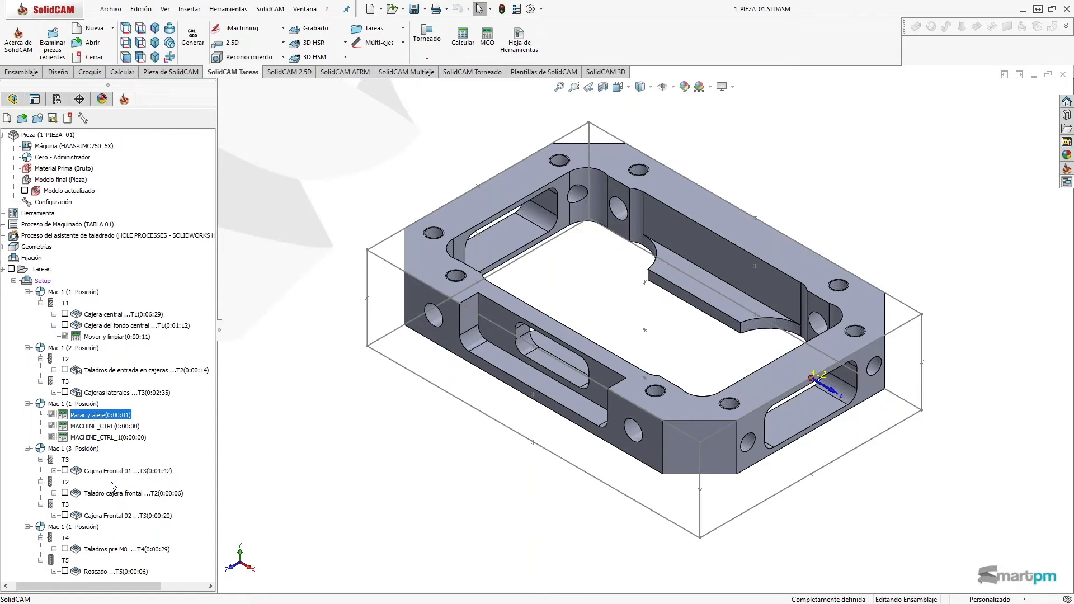
click(115, 551)
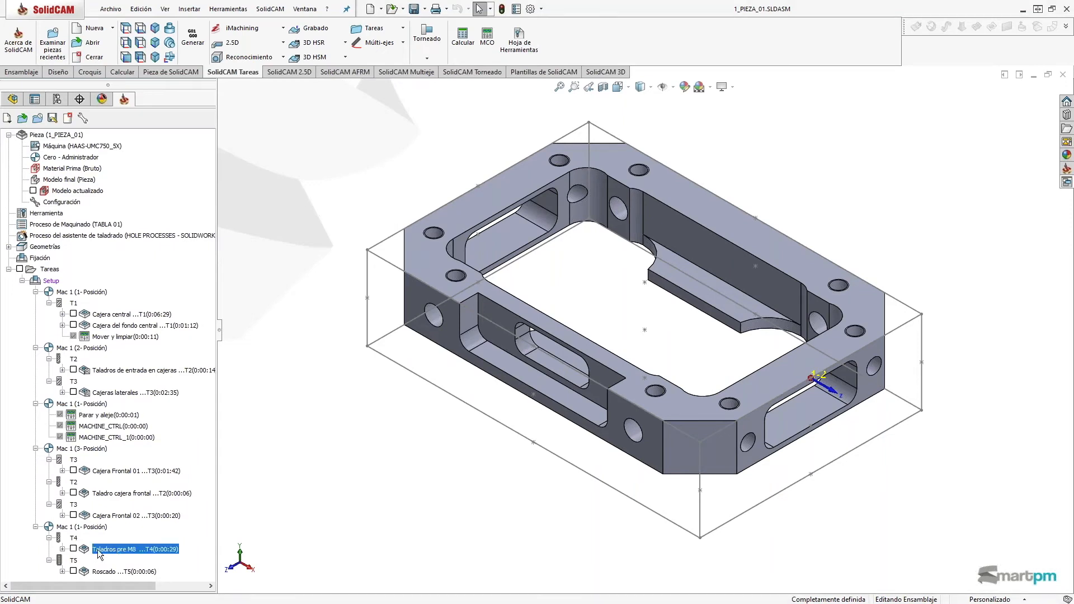
click(73, 549)
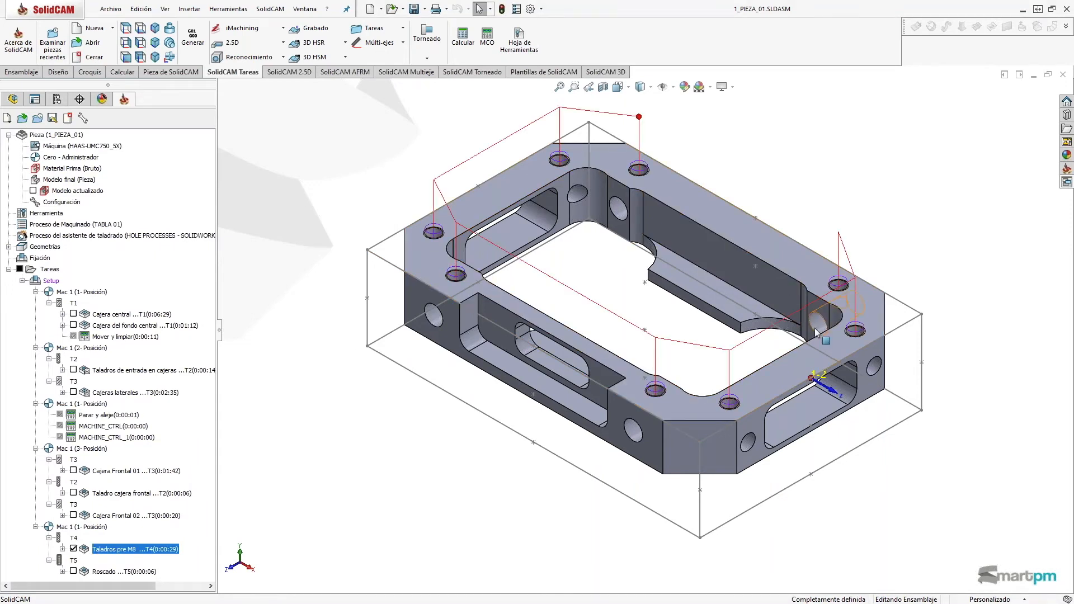
Insert a machine control operation after Cajera Frontal 02 and add a spindle action with Cambio de Hta.
click(114, 517)
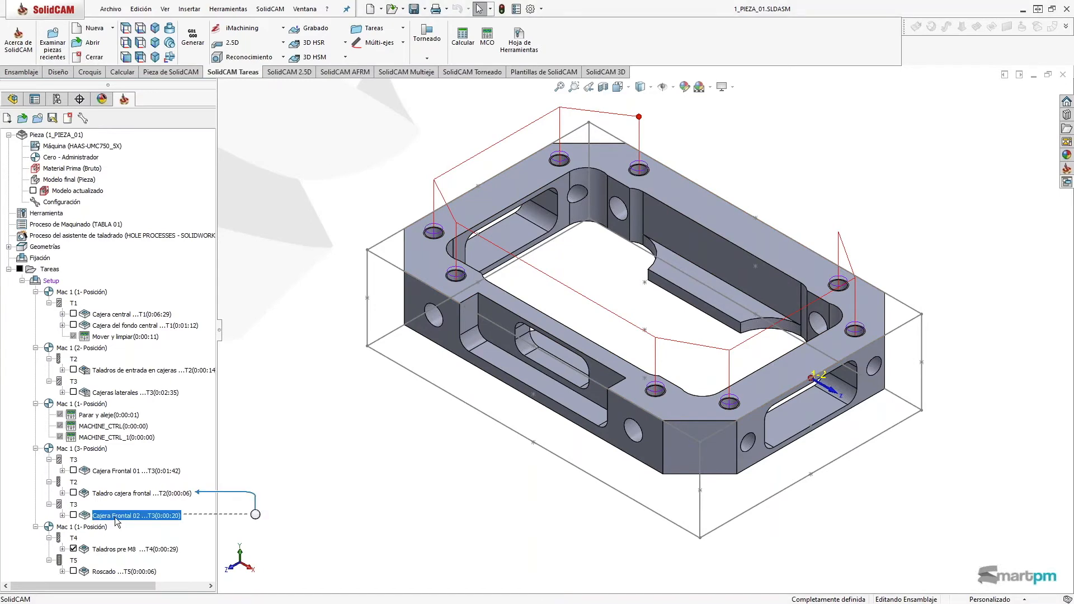
click(487, 49)
drag(425, 217, 579, 192)
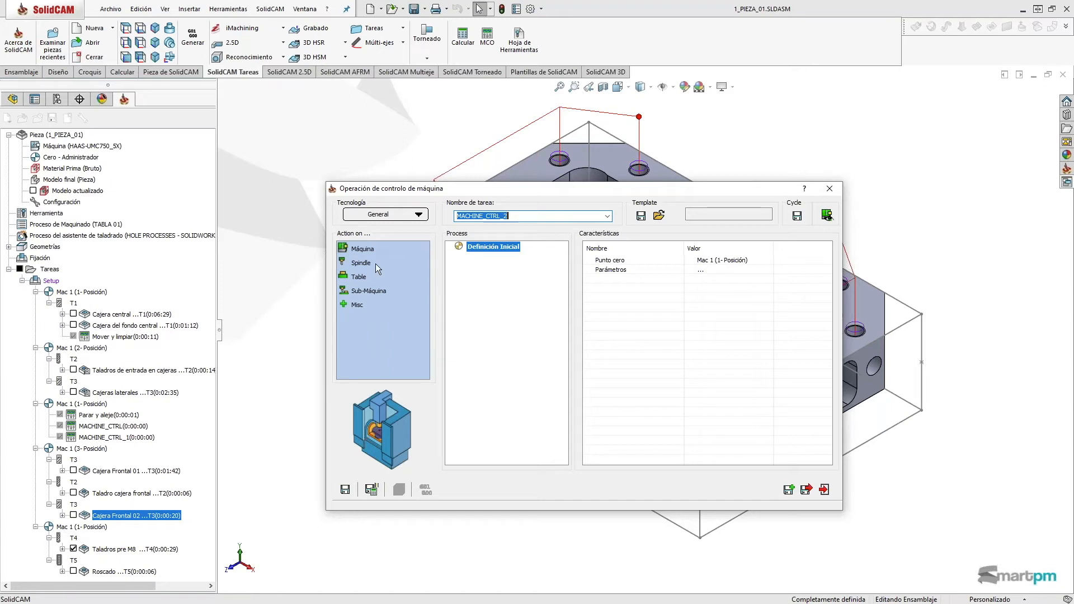
double_click(350, 263)
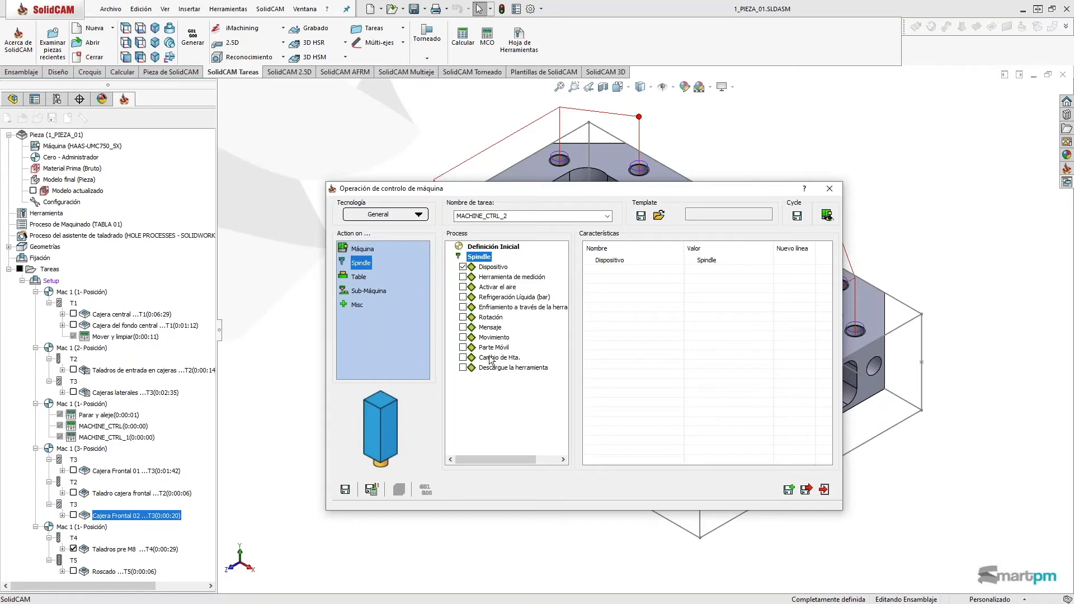
click(463, 358)
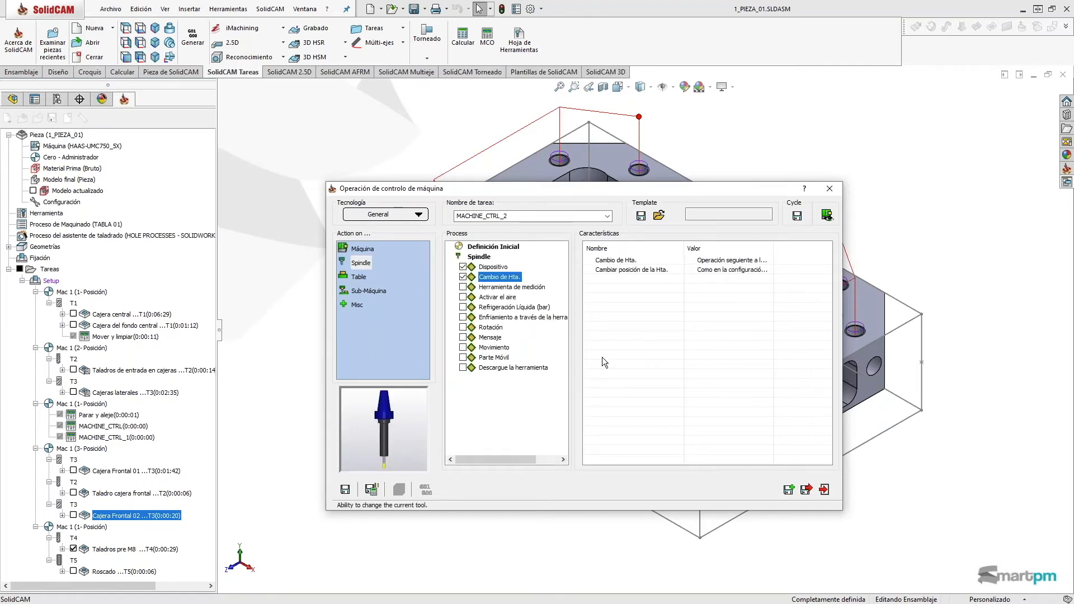
Review the tool selection and change position options of Cambio de Hta., and widen the value column to read them fully.
click(734, 262)
click(768, 261)
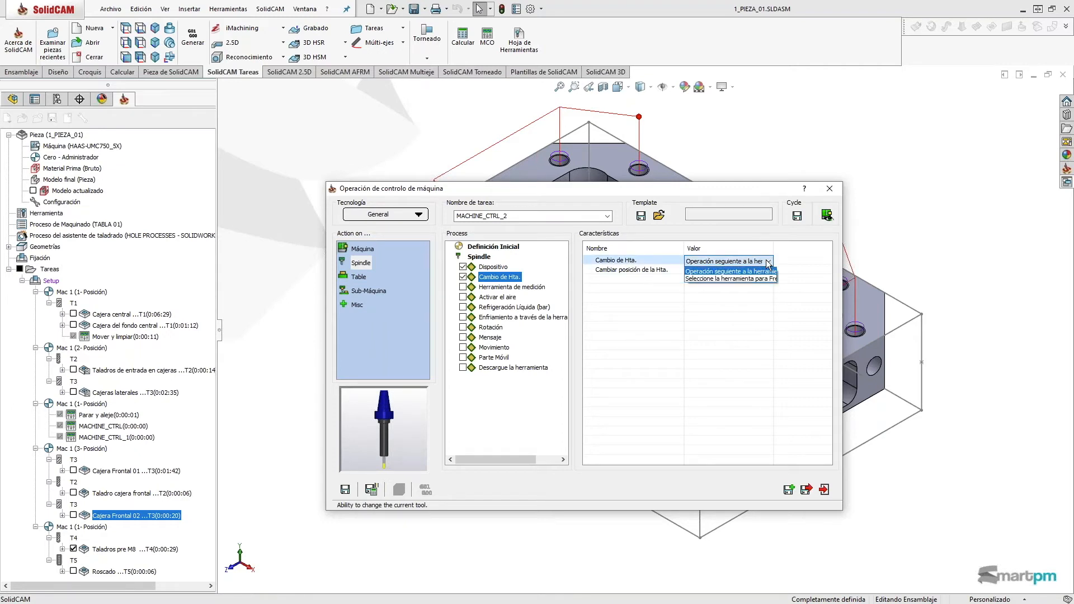
click(768, 262)
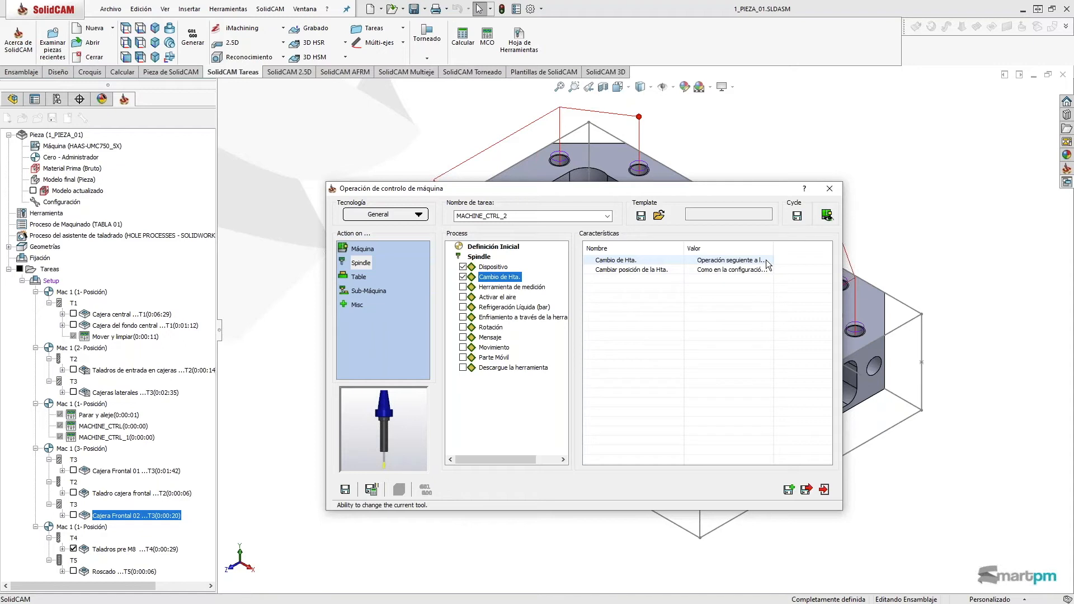
click(767, 267)
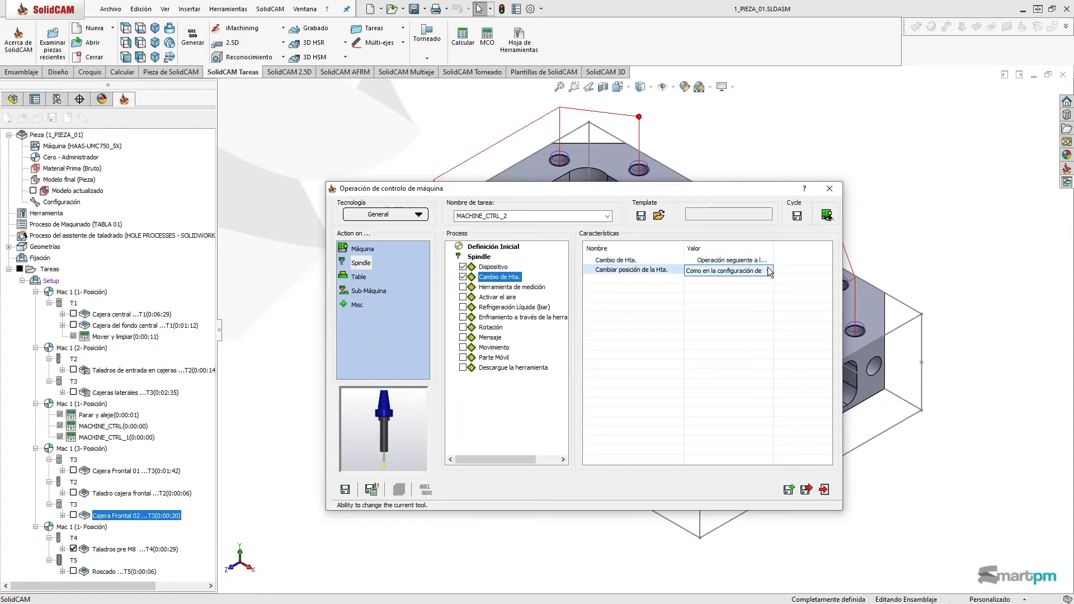
click(769, 270)
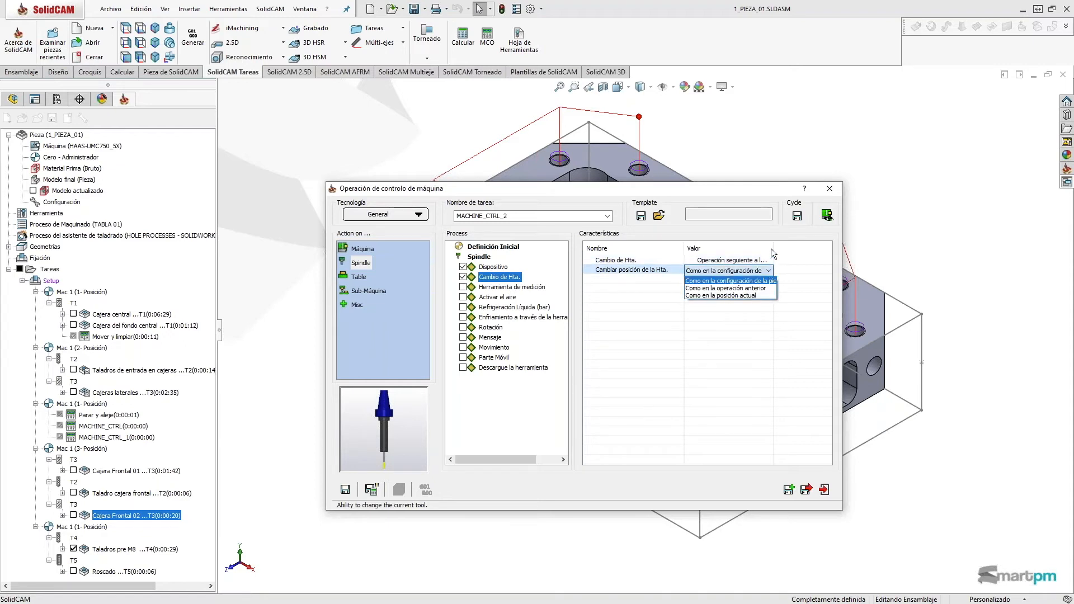
click(771, 248)
drag(773, 248, 809, 246)
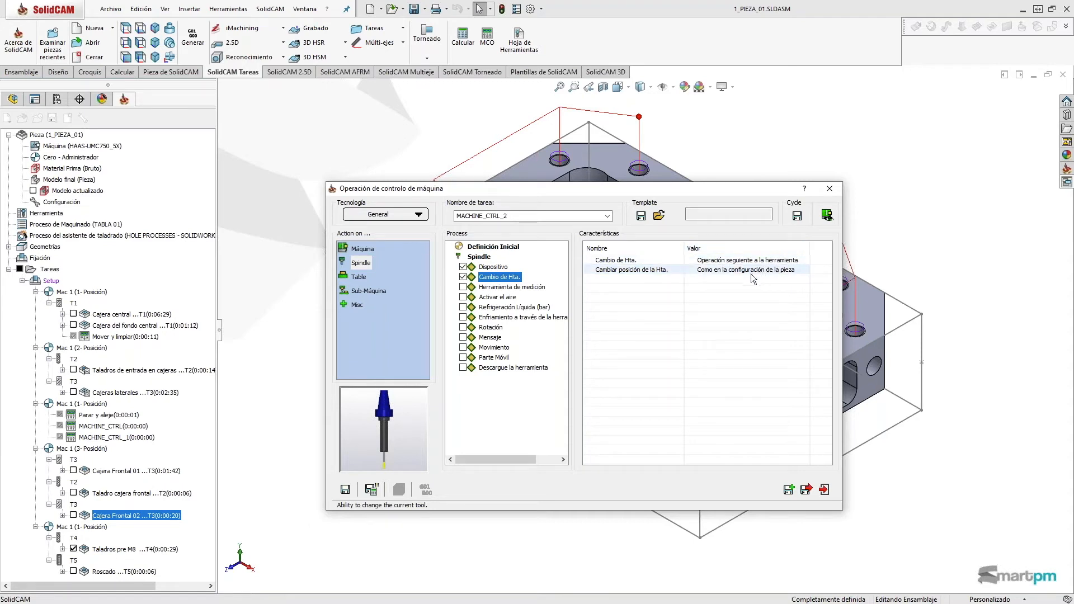
Add two more spindle actions to the operation, one with Herramienta de medición and one with Movimiento.
drag(340, 261, 477, 309)
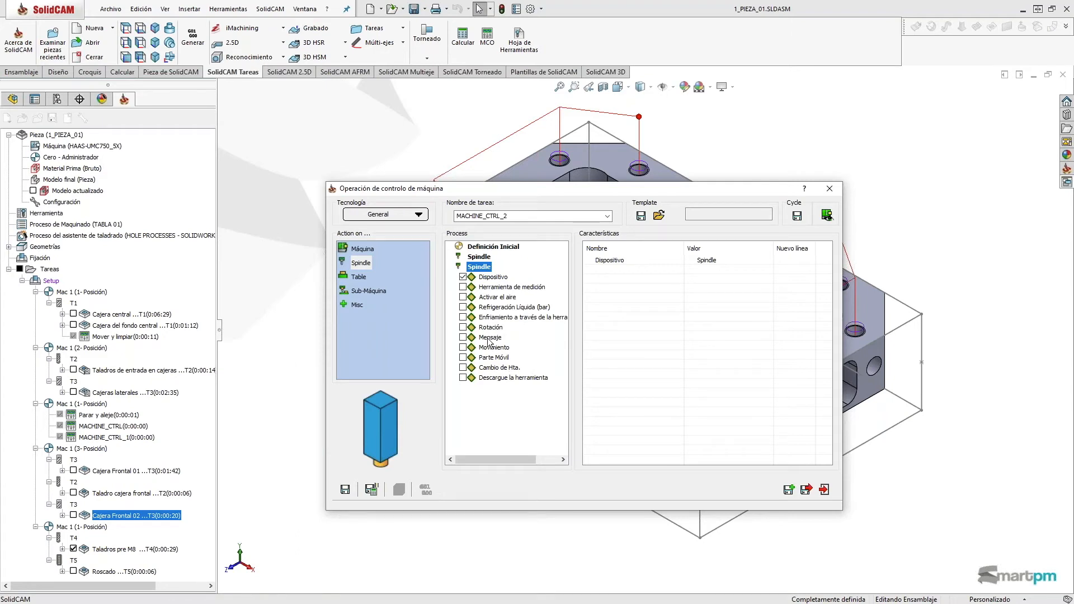
click(463, 287)
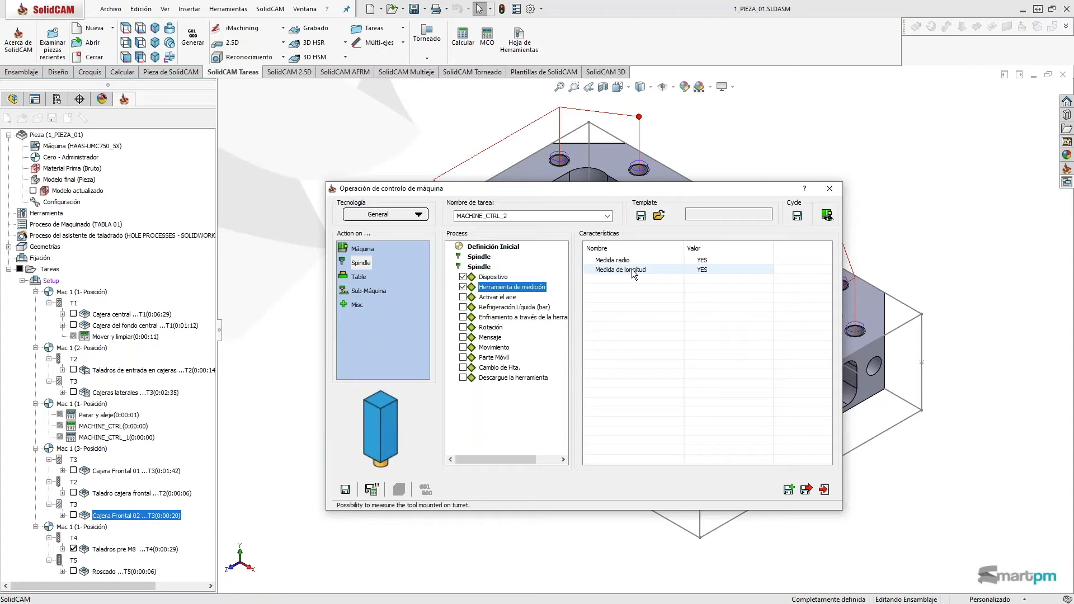
drag(342, 259, 479, 398)
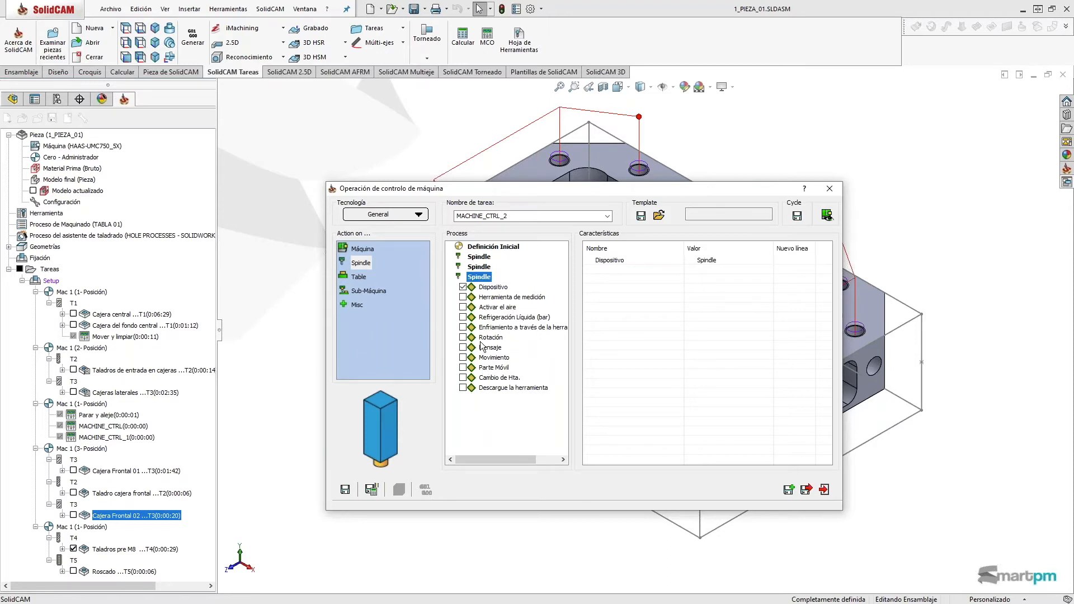
click(465, 355)
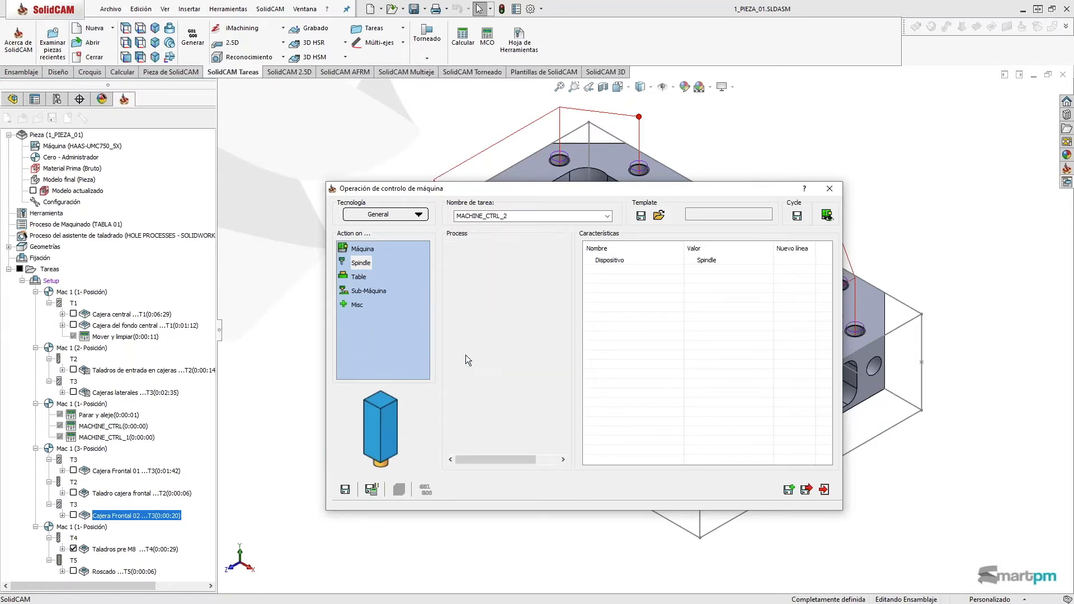
Set the spindle movement to X 0, Y -250 and Z 400, and save and calculate the operation.
click(601, 259)
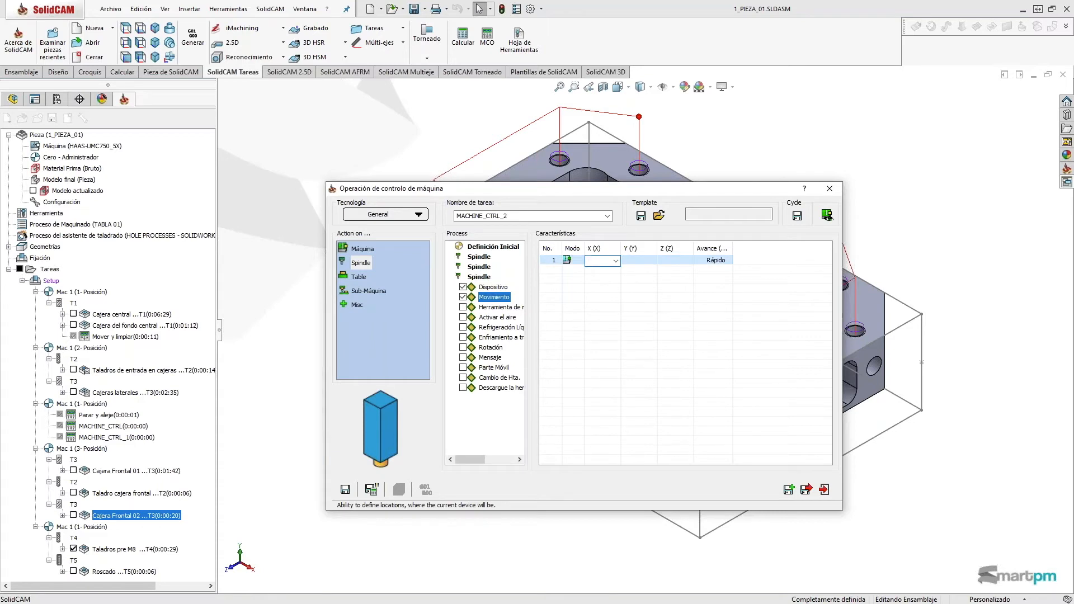
text(0)
click(640, 260)
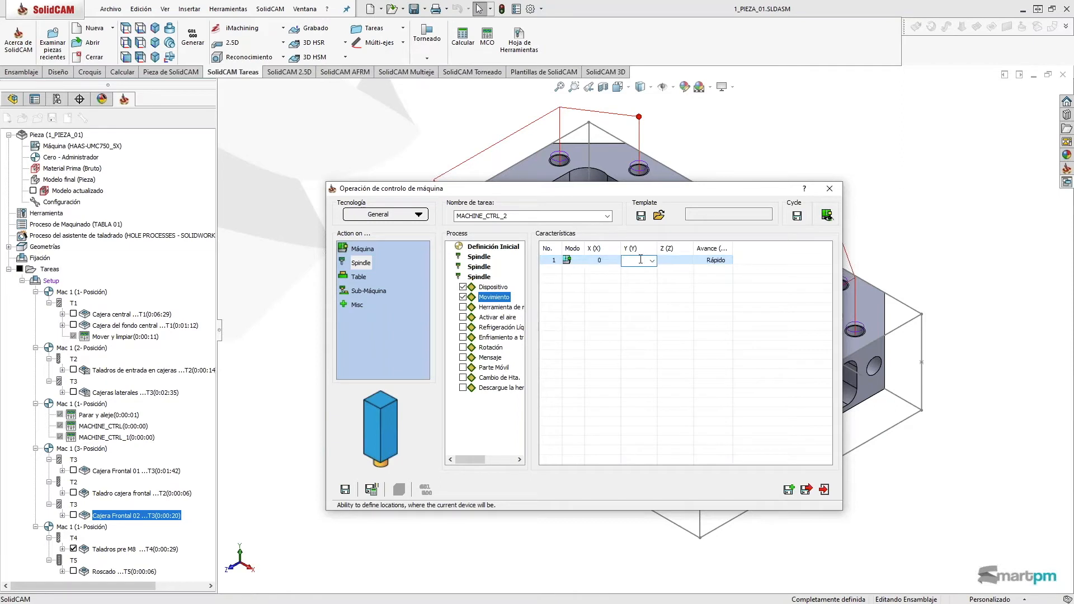
text(-250)
key(Return)
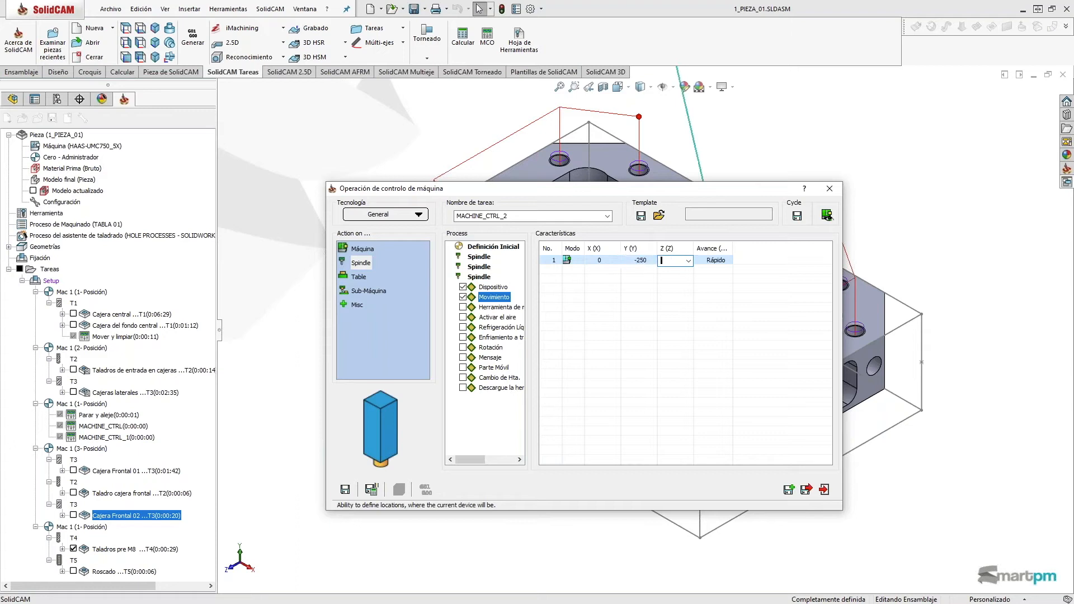
text(400)
key(Return)
click(371, 489)
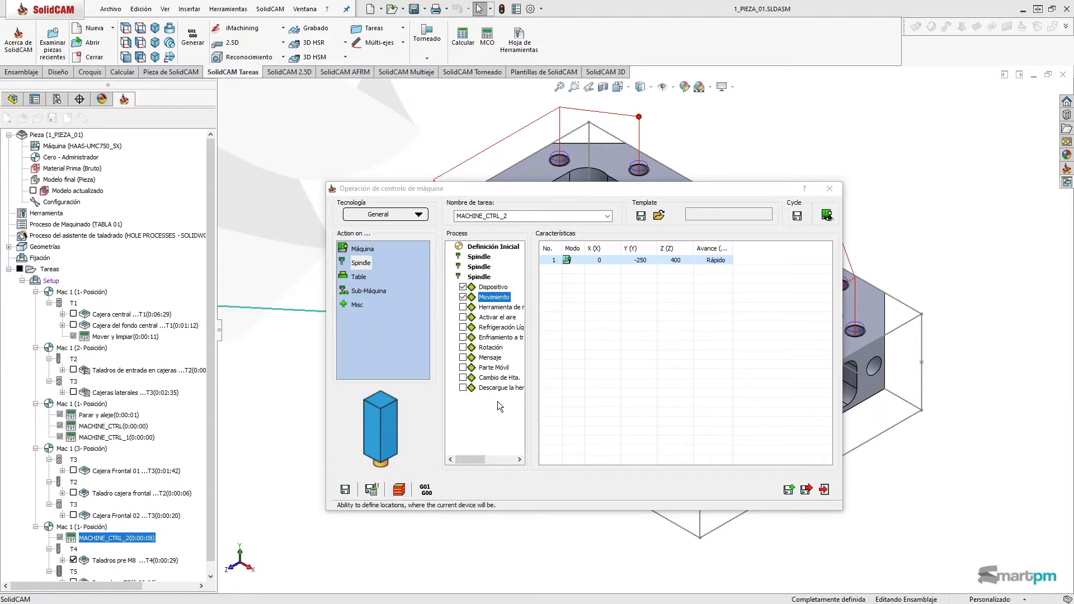
Enable Rotación at 4 rpm in the last spindle action, save and calculate the operation, and exit it.
click(463, 347)
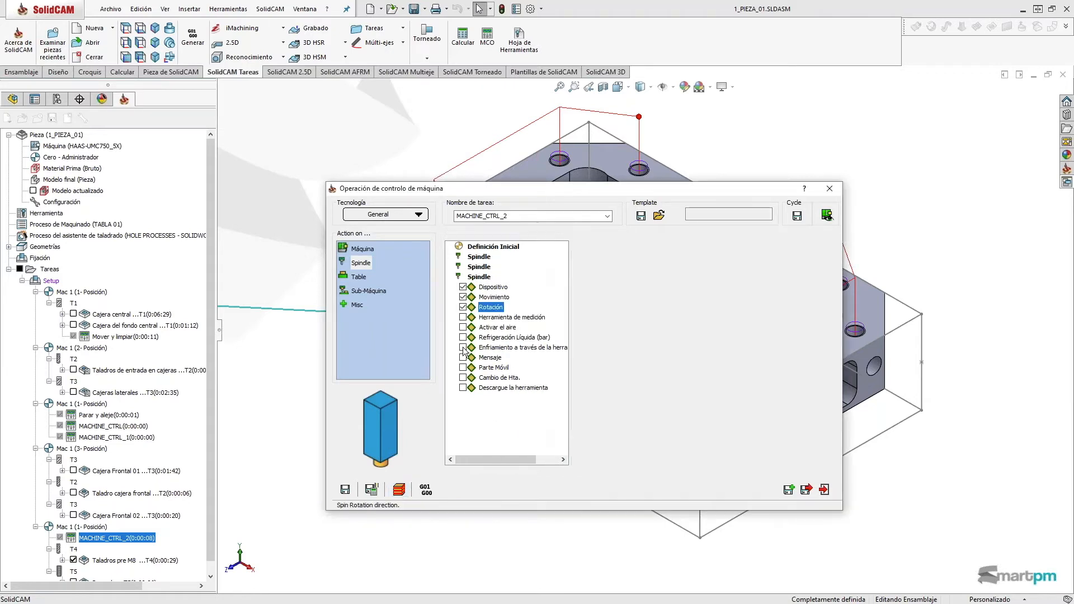
click(700, 270)
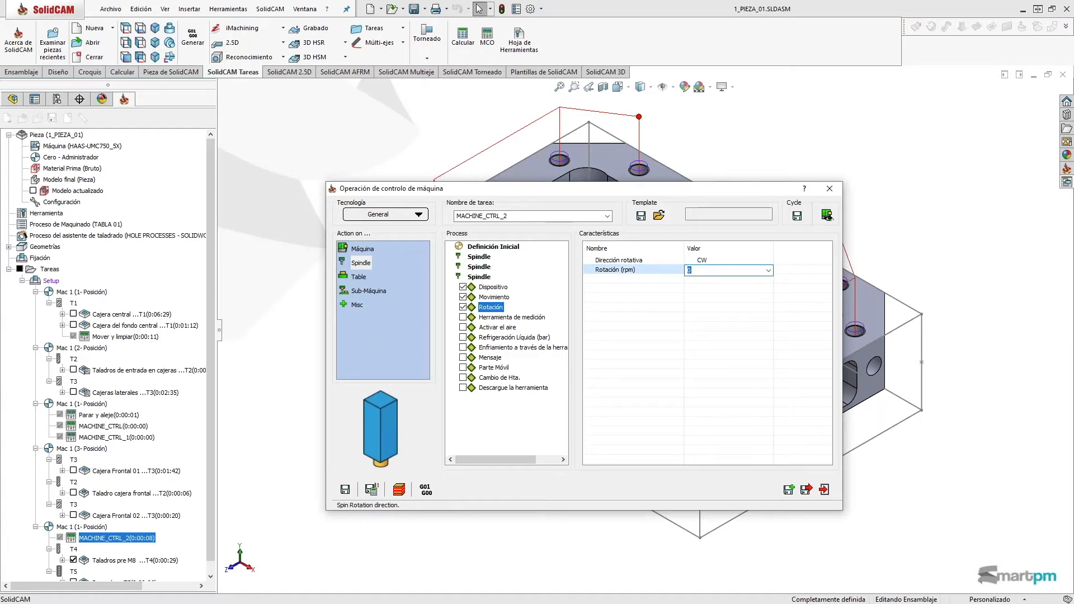
text(4)
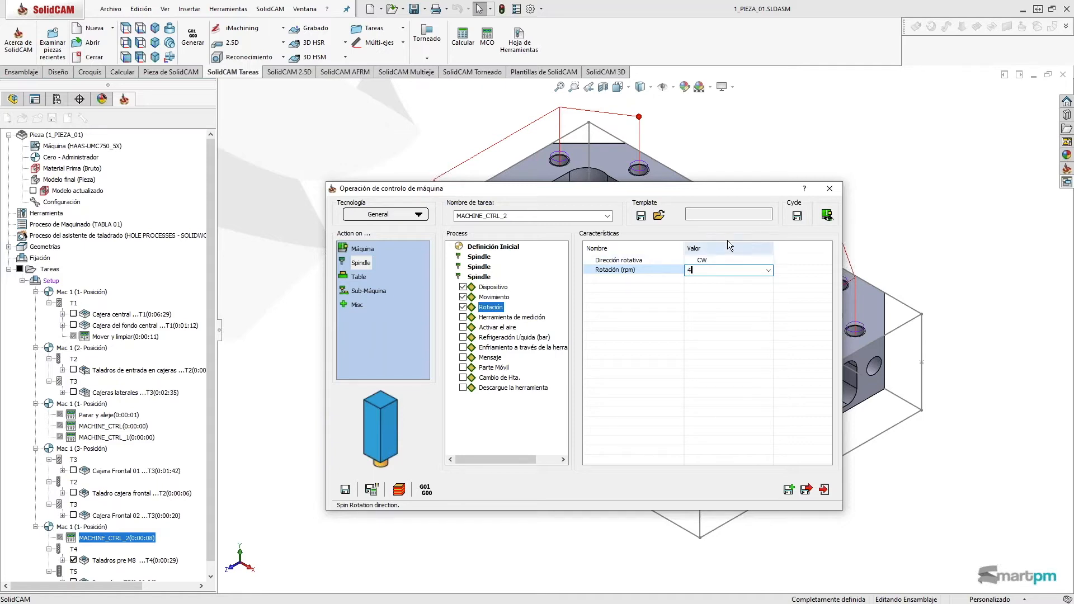
click(372, 492)
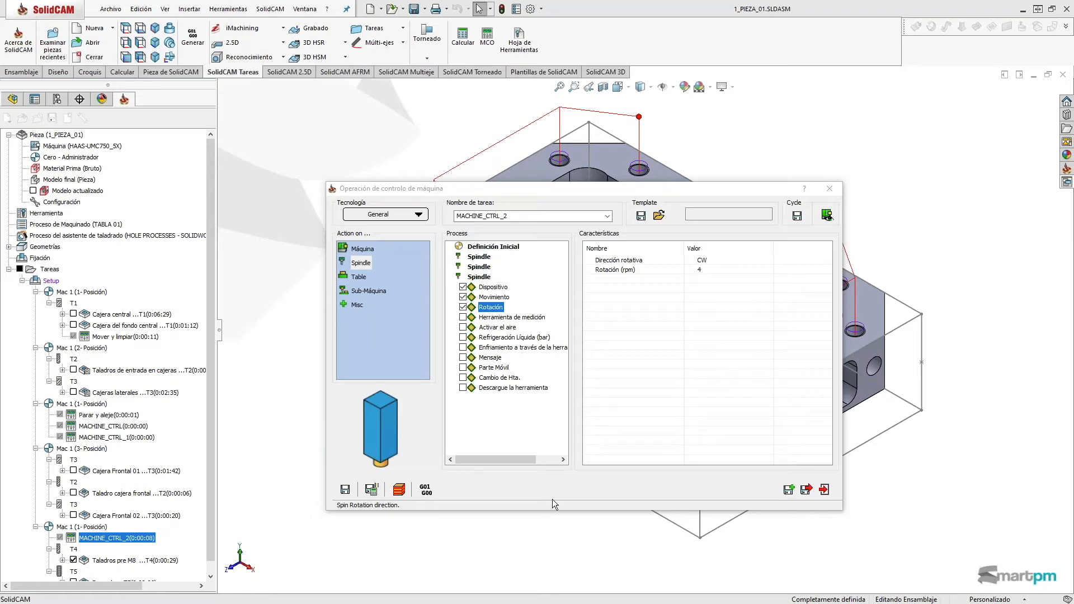
click(824, 490)
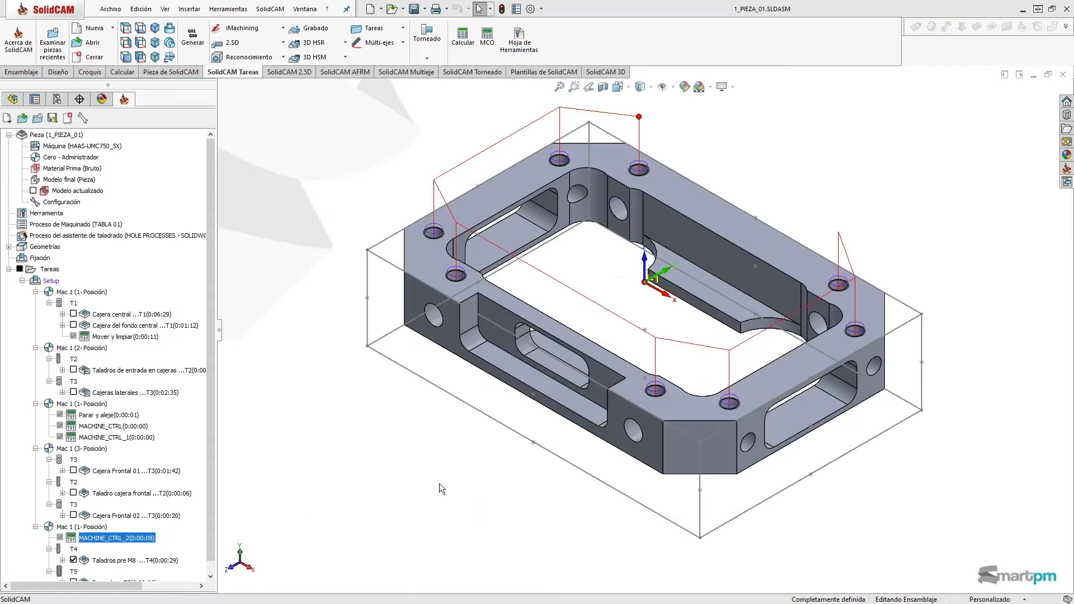
Insert a machine control operation after Roscado and add a spindle action with Movimiento.
scroll(212, 411, down, 1)
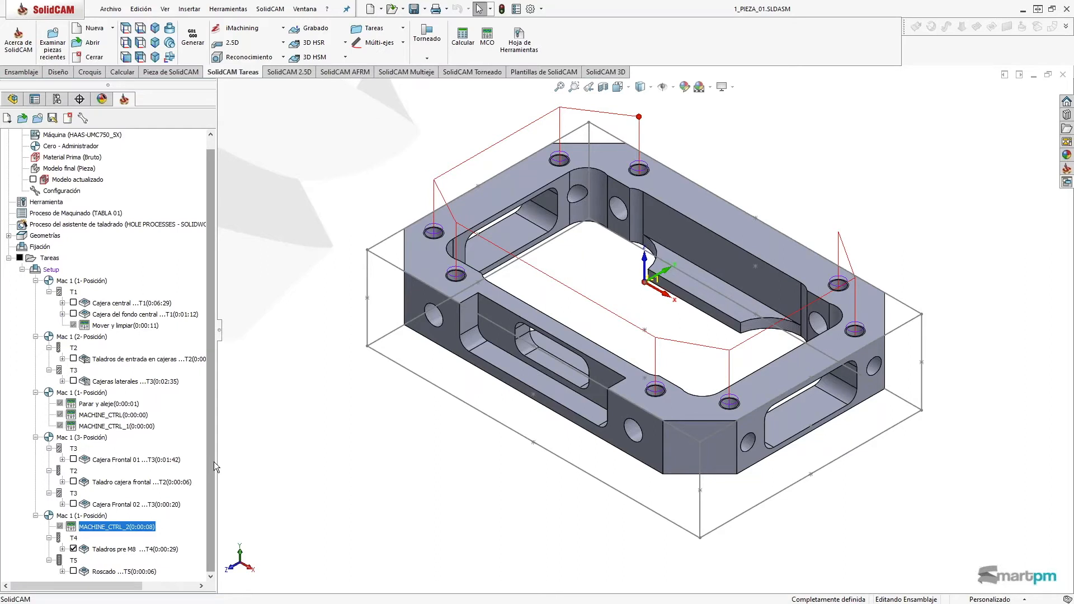
click(104, 572)
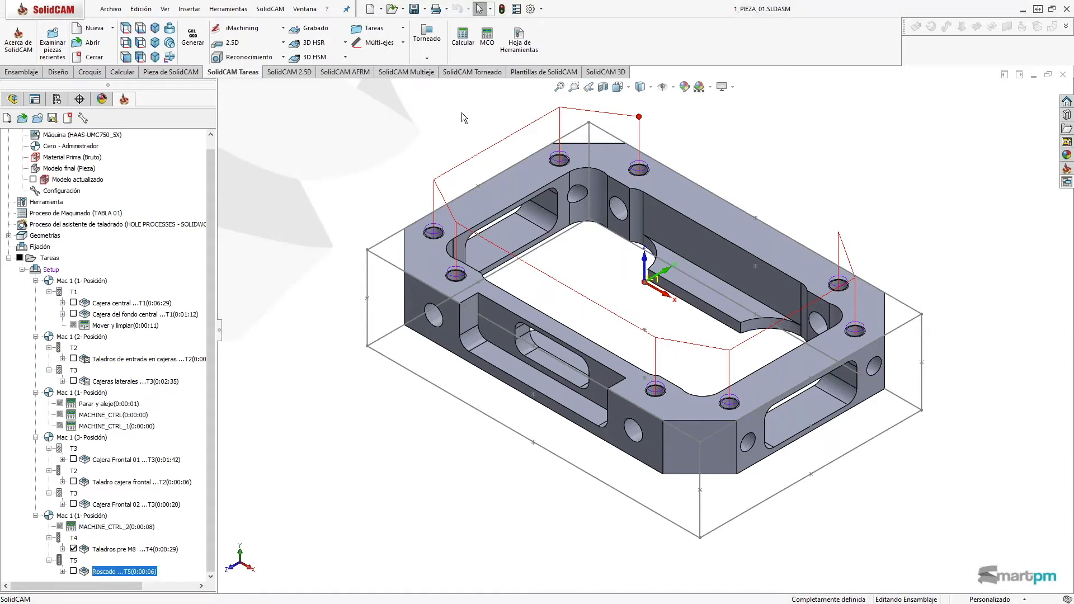
click(487, 34)
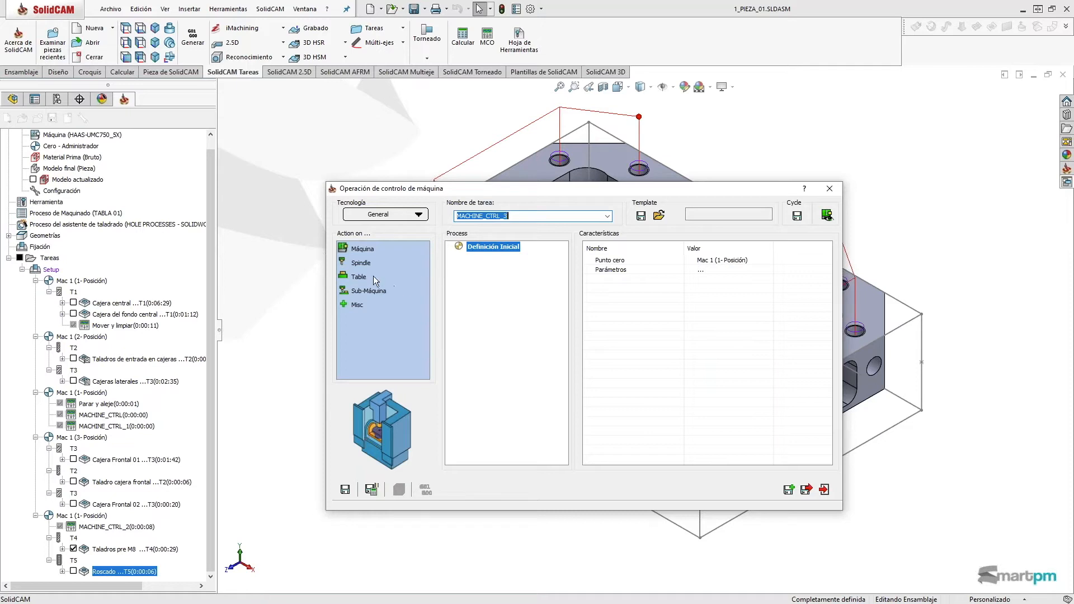
click(357, 248)
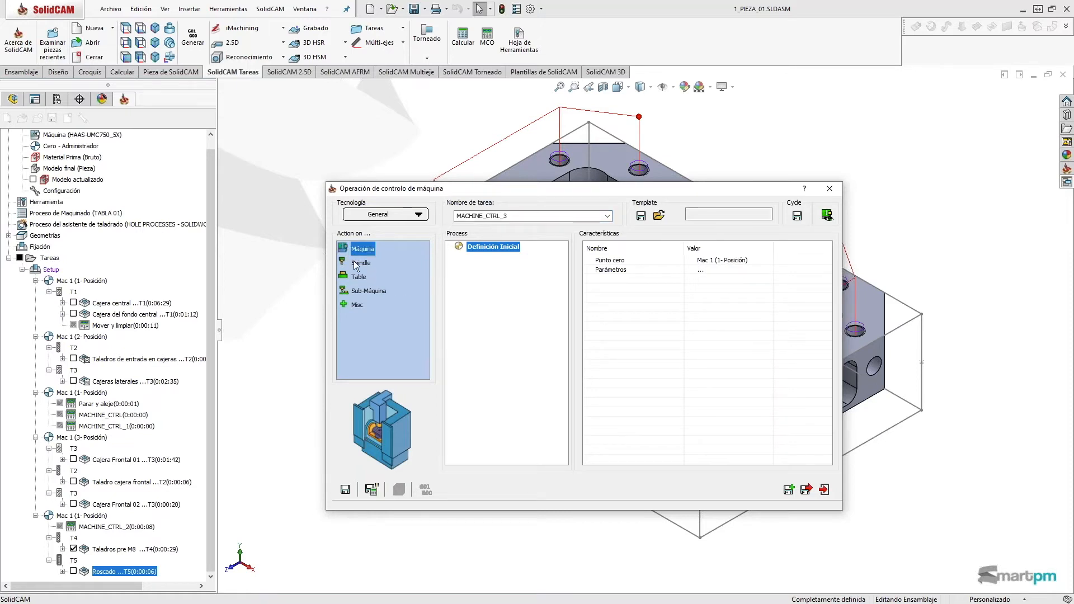
click(347, 263)
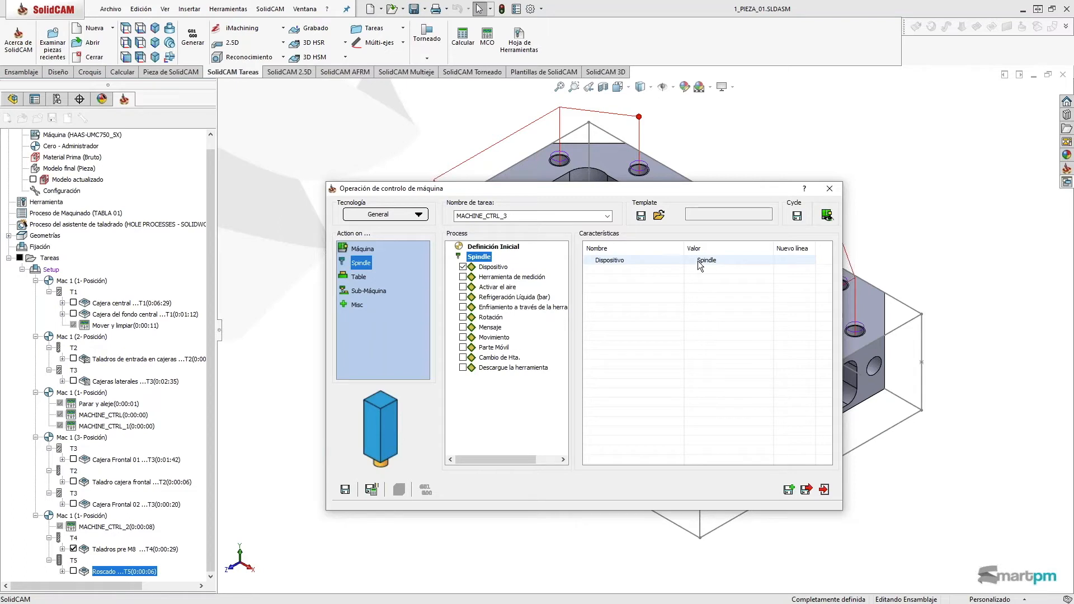
click(463, 337)
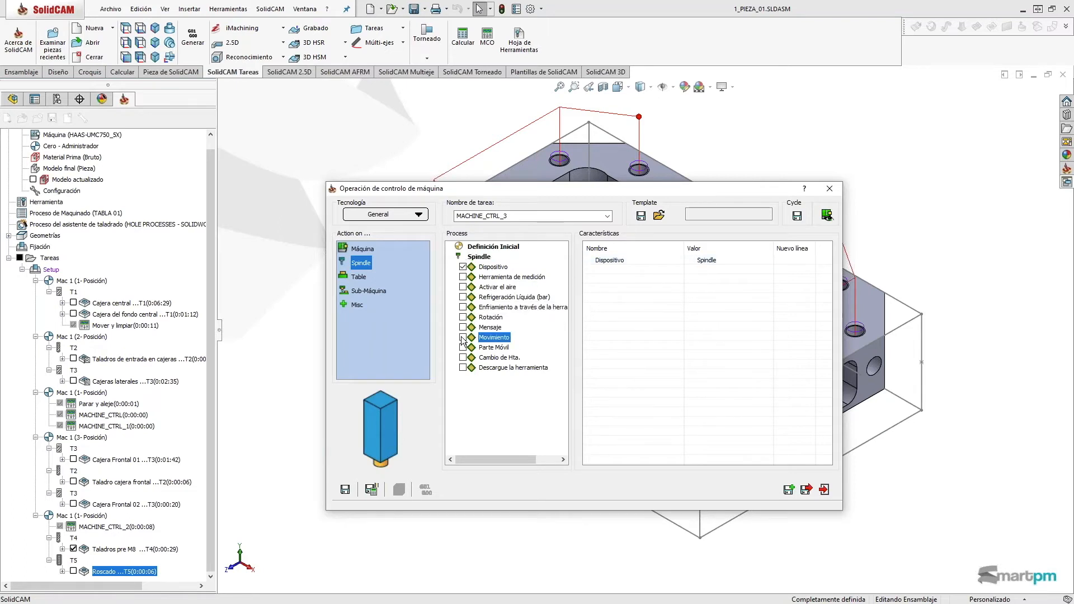
Move the spindle in the machine preview to X -309, Y 253 and Z 525, and add that position to the movement list.
click(826, 214)
click(425, 453)
scroll(424, 452, down, 20)
scroll(423, 452, down, 20)
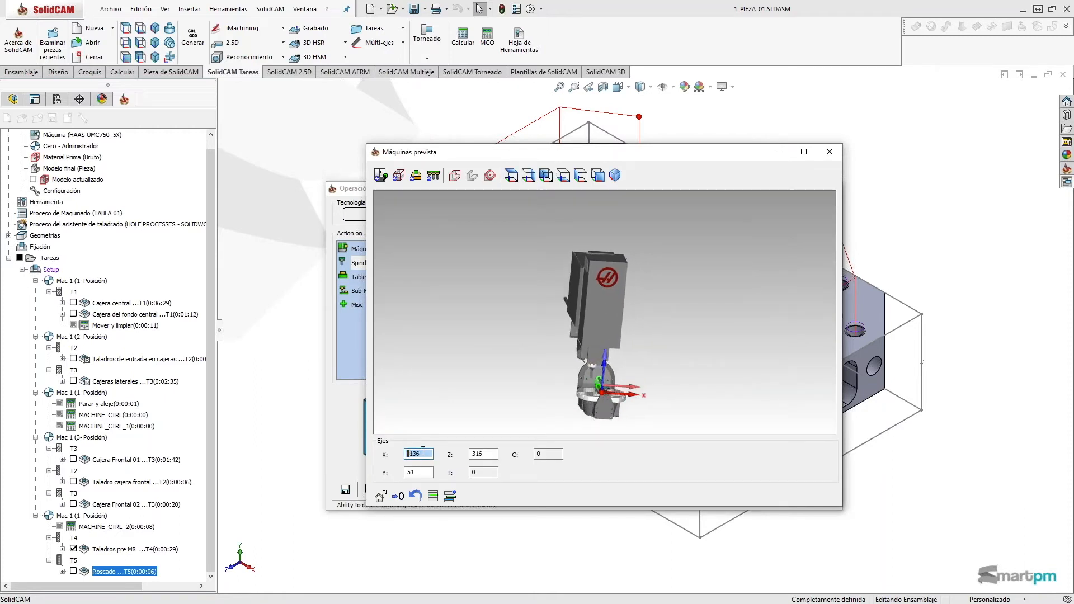
click(483, 453)
scroll(484, 454, up, 20)
scroll(484, 453, up, 20)
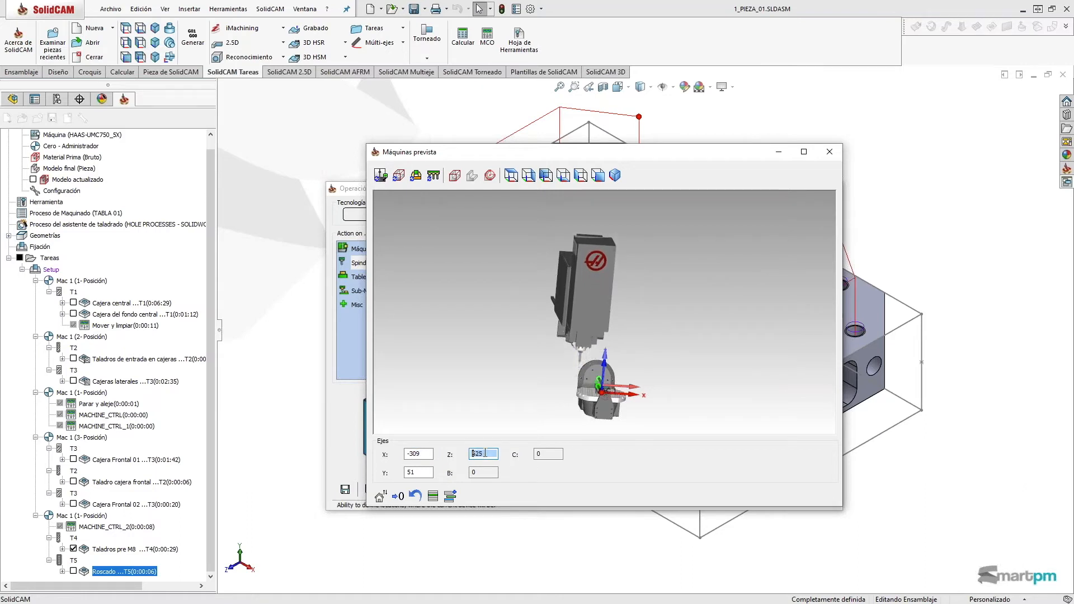
click(419, 473)
scroll(420, 474, up, 20)
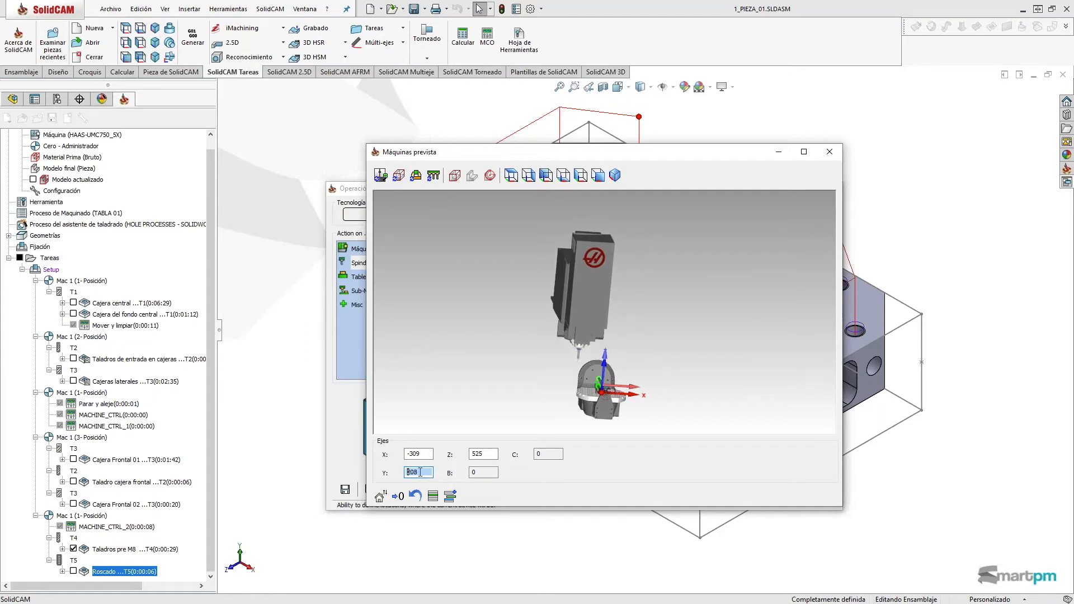
scroll(420, 472, up, 5)
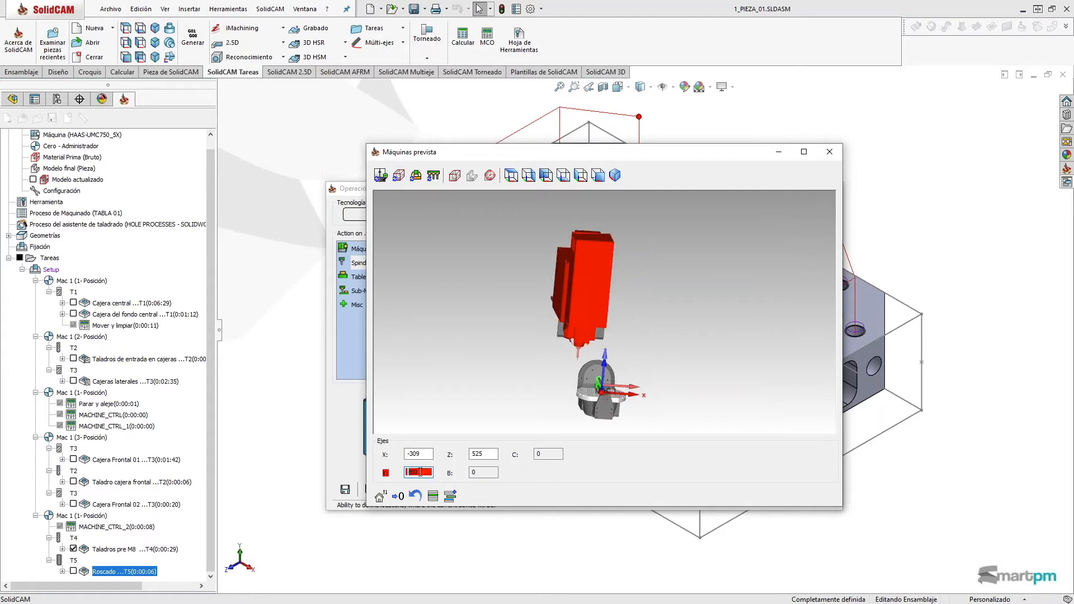
scroll(420, 472, down, 2)
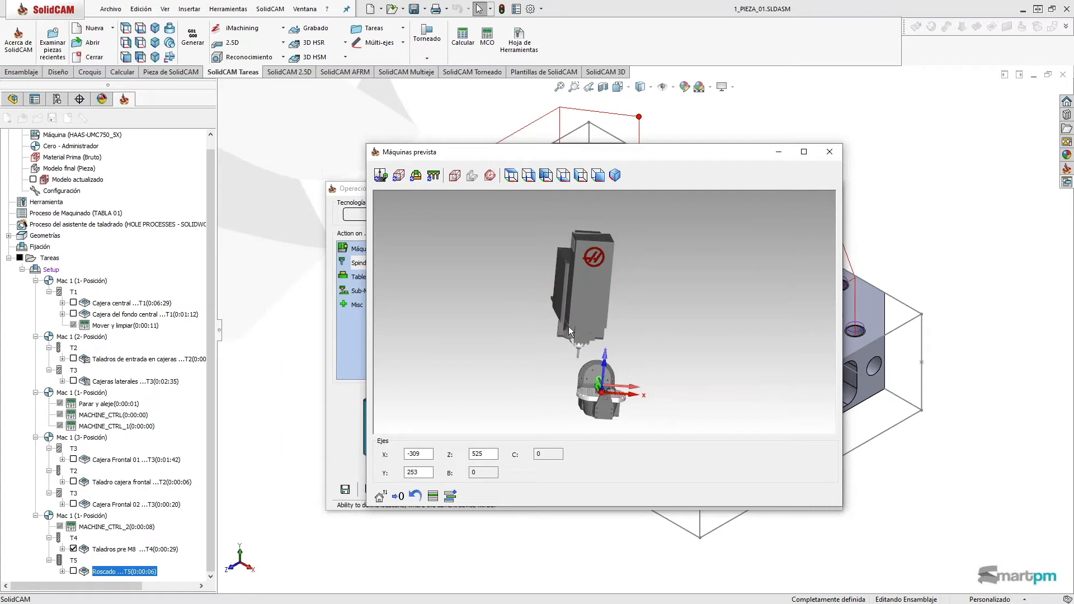
click(449, 496)
click(827, 159)
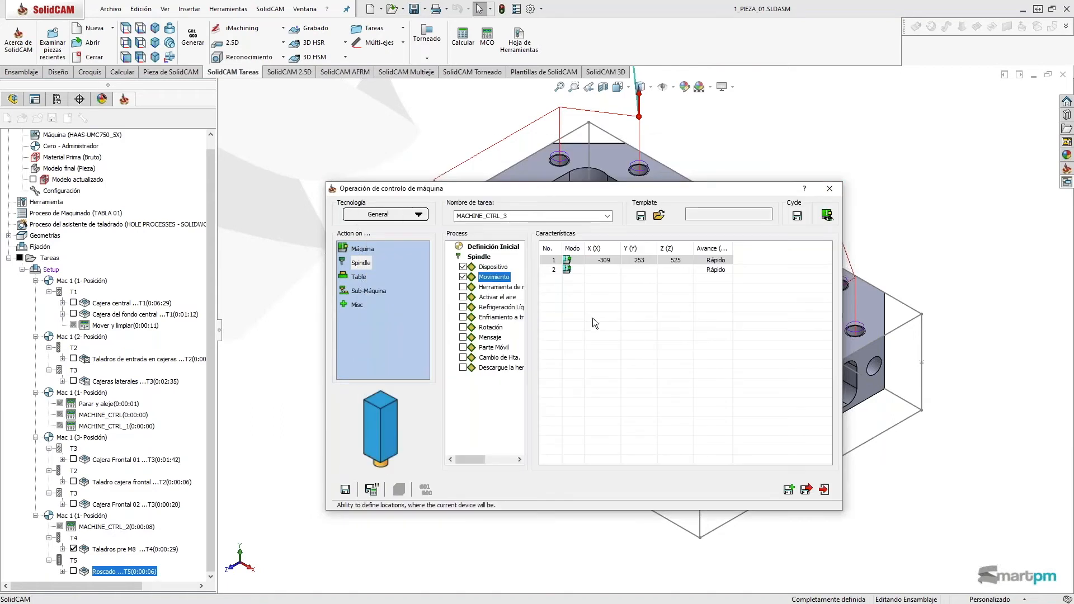
Add a machine action with Parada de Máquina ON and Puerta OPEN, save and calculate the operation, and exit it.
click(361, 248)
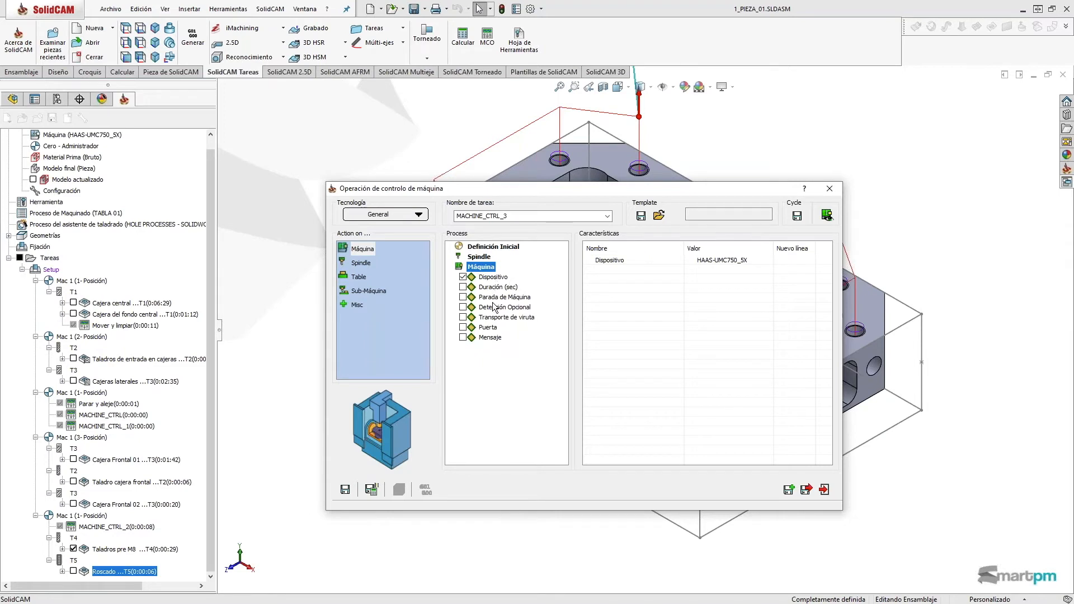
click(465, 298)
click(463, 298)
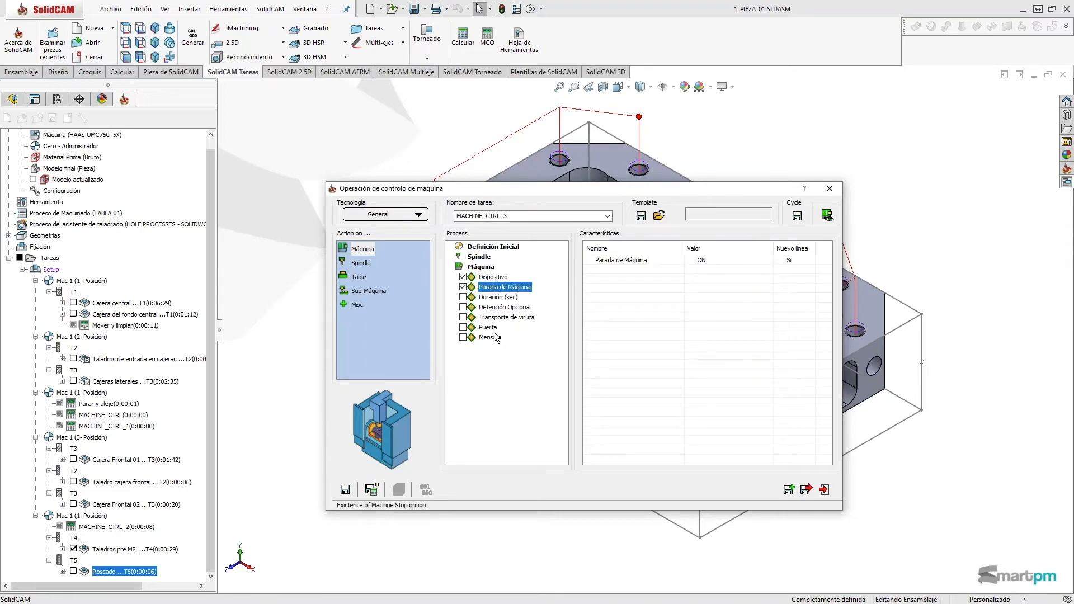
click(463, 327)
click(371, 489)
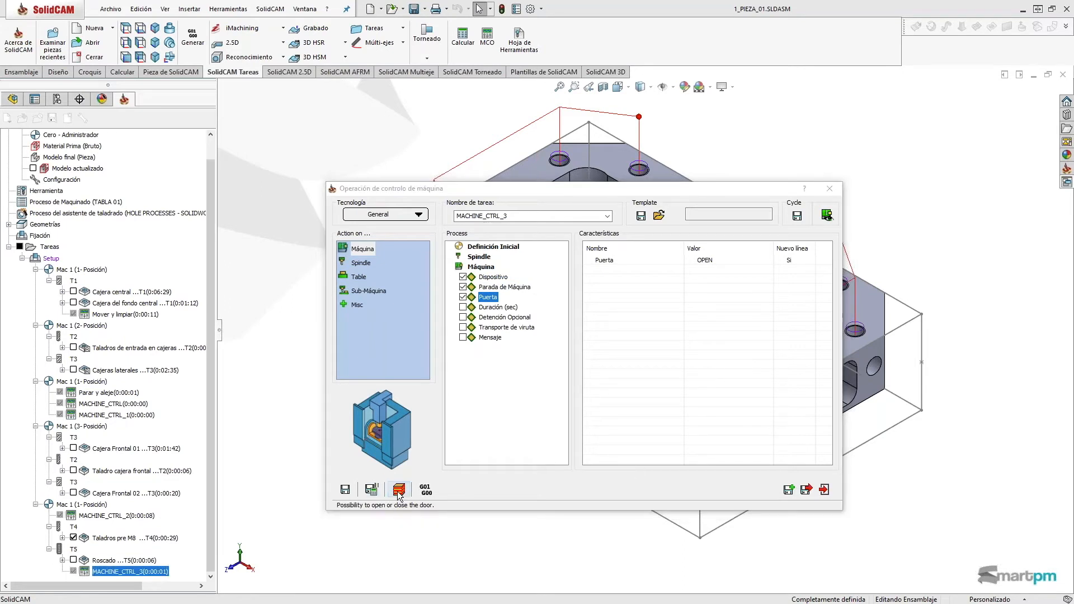
click(824, 490)
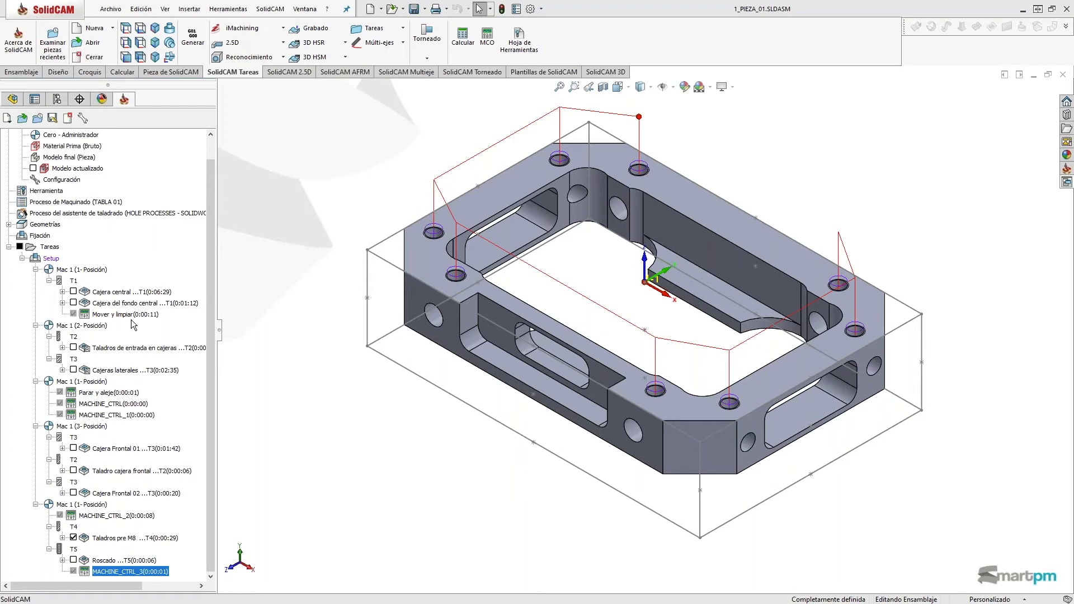
Reopen the machine control operation after Roscado, enable Activar el aire for its spindle, review the machine action, and exit without saving.
double_click(88, 571)
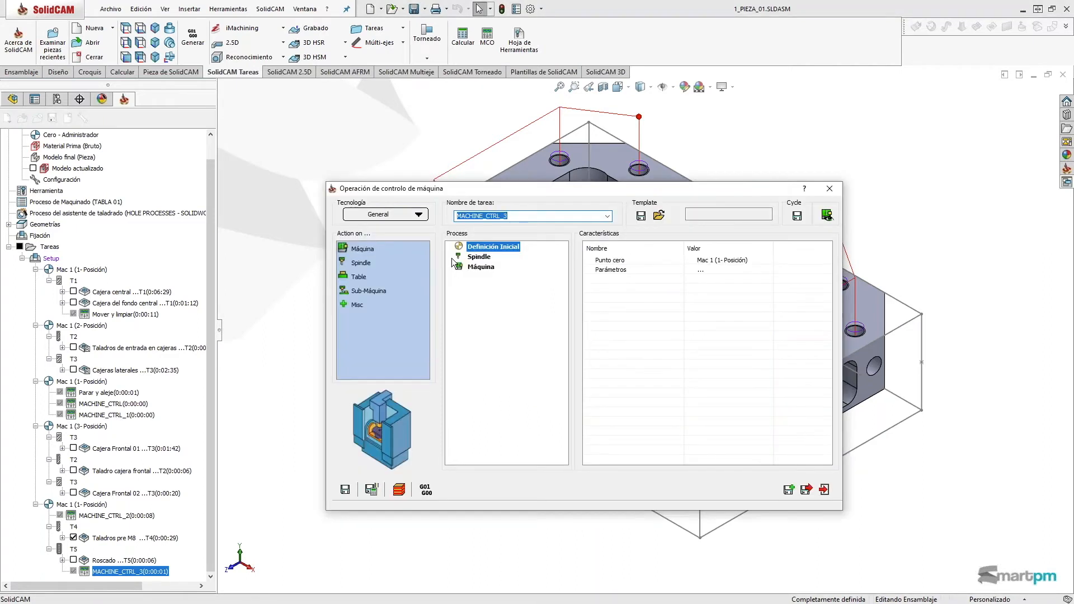
click(458, 258)
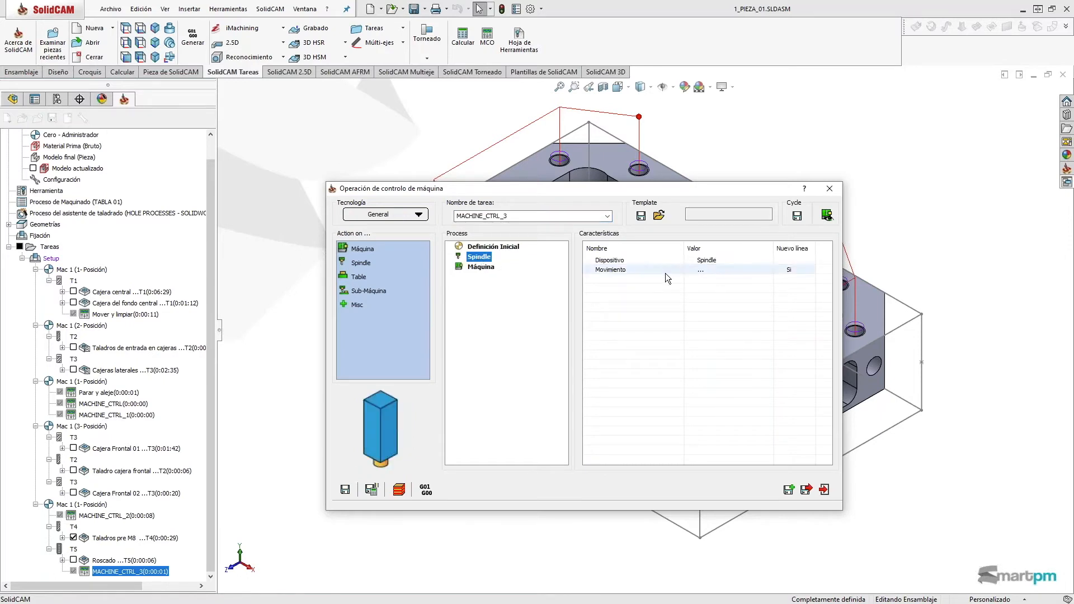
double_click(461, 259)
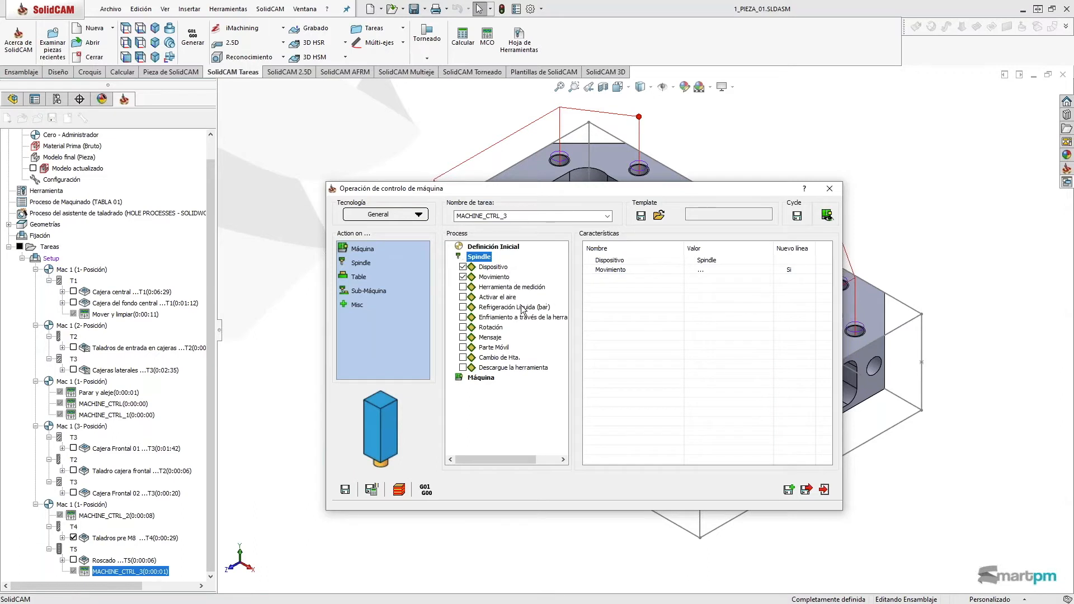
click(463, 297)
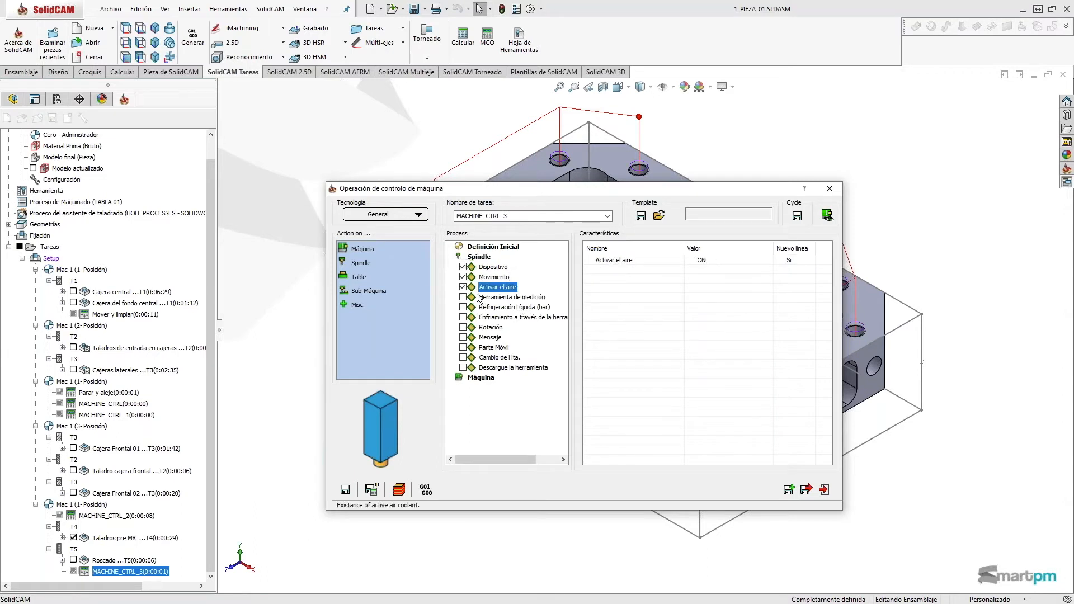
click(461, 376)
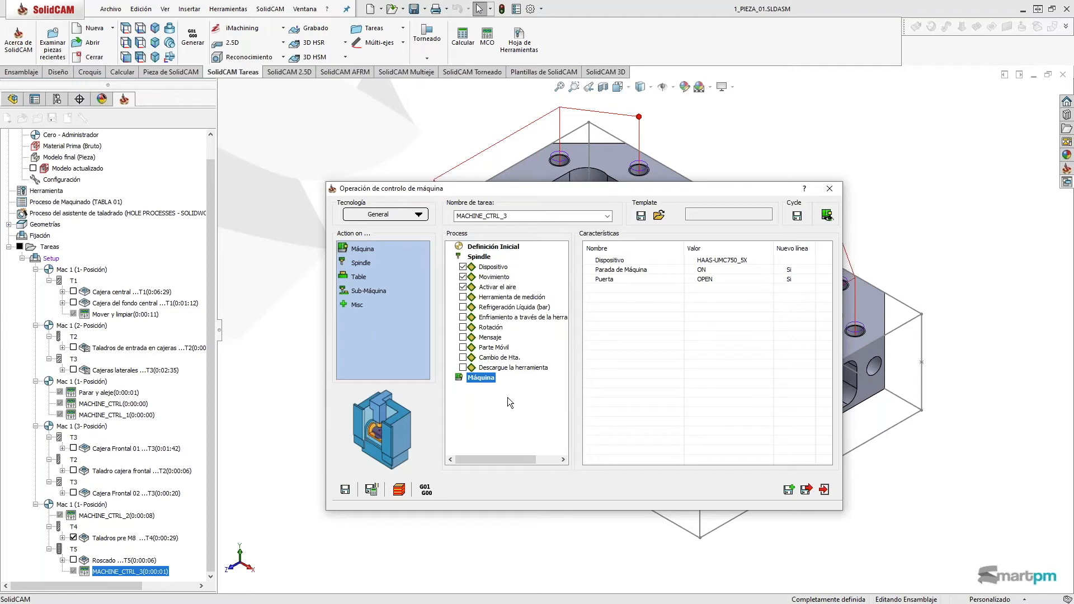
click(823, 490)
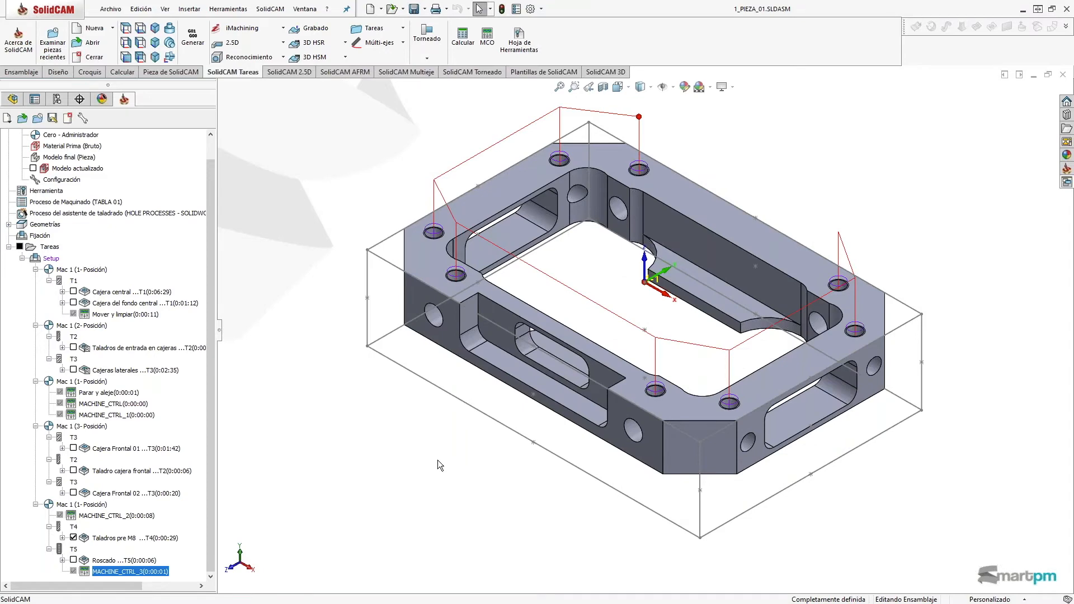
Close the 1_PIEZA_01 part and open the 1_TURN_MILL-1 CAM part.
middle_drag(458, 448, 448, 446)
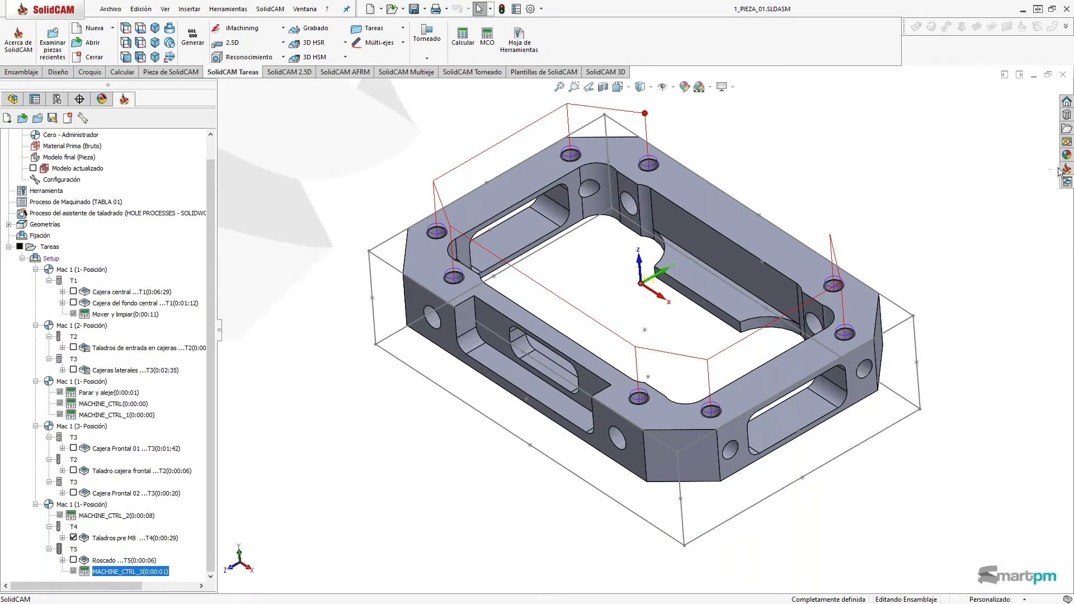
click(1063, 76)
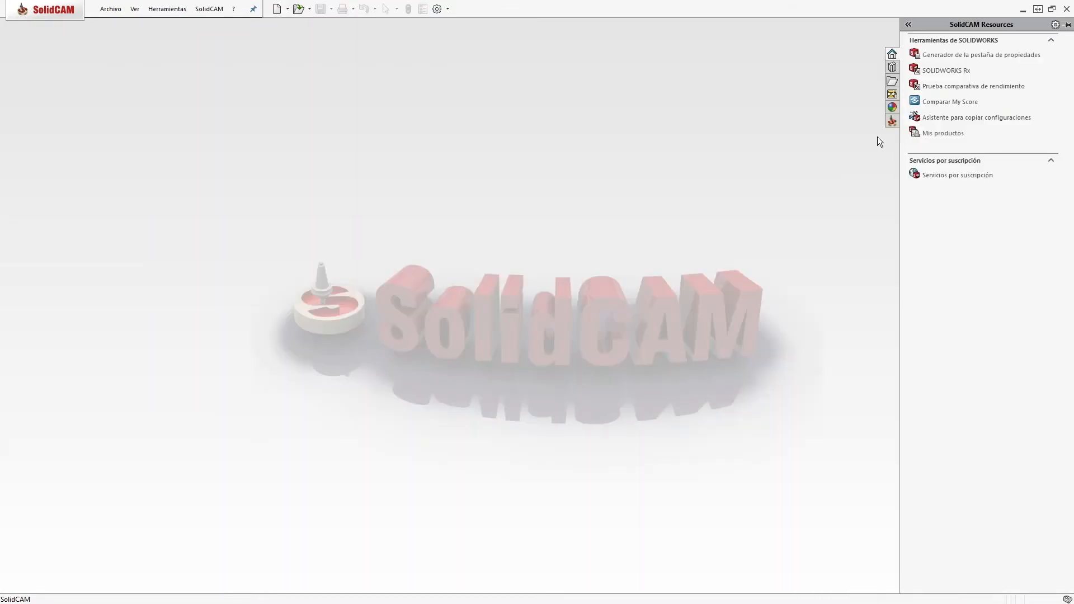
click(891, 121)
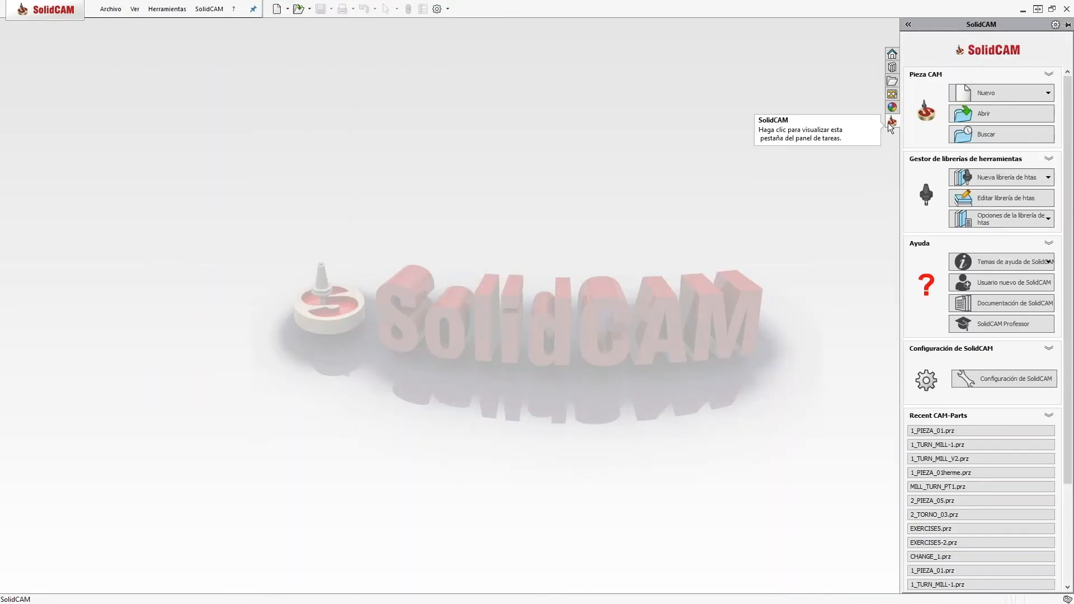
click(974, 116)
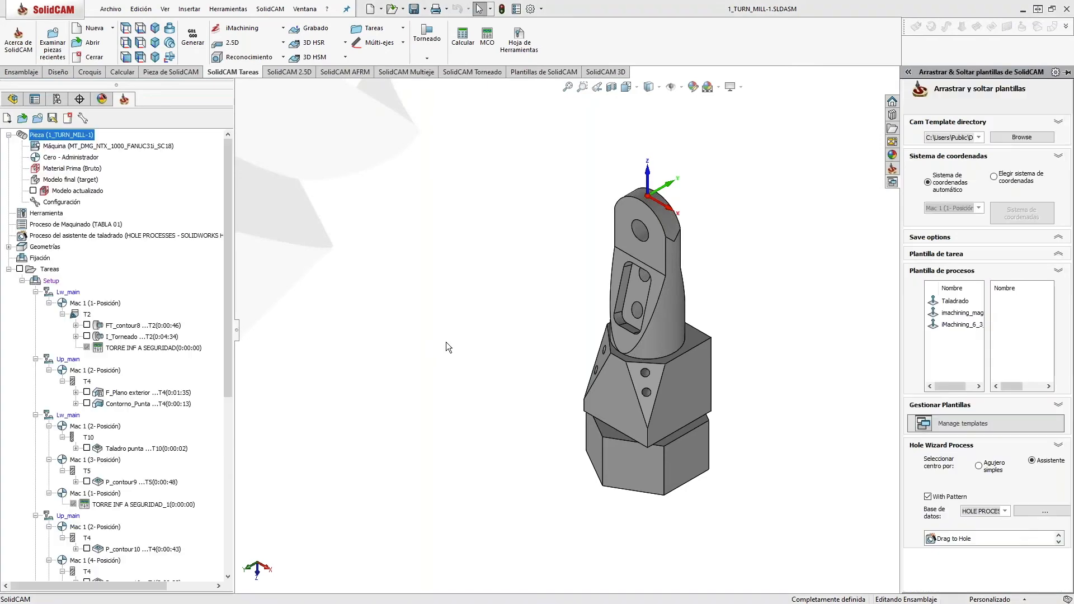
Examine the turn-mill part from several sides and launch the machine simulation for all of its tasks.
middle_drag(477, 377, 506, 282)
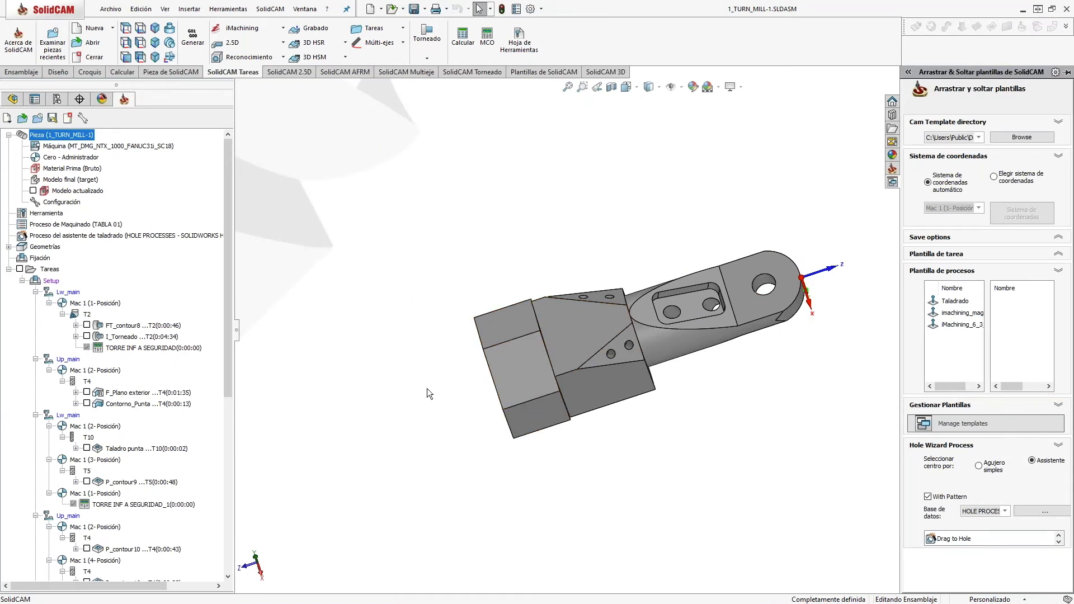
middle_drag(428, 388, 489, 327)
scroll(490, 327, up, 2)
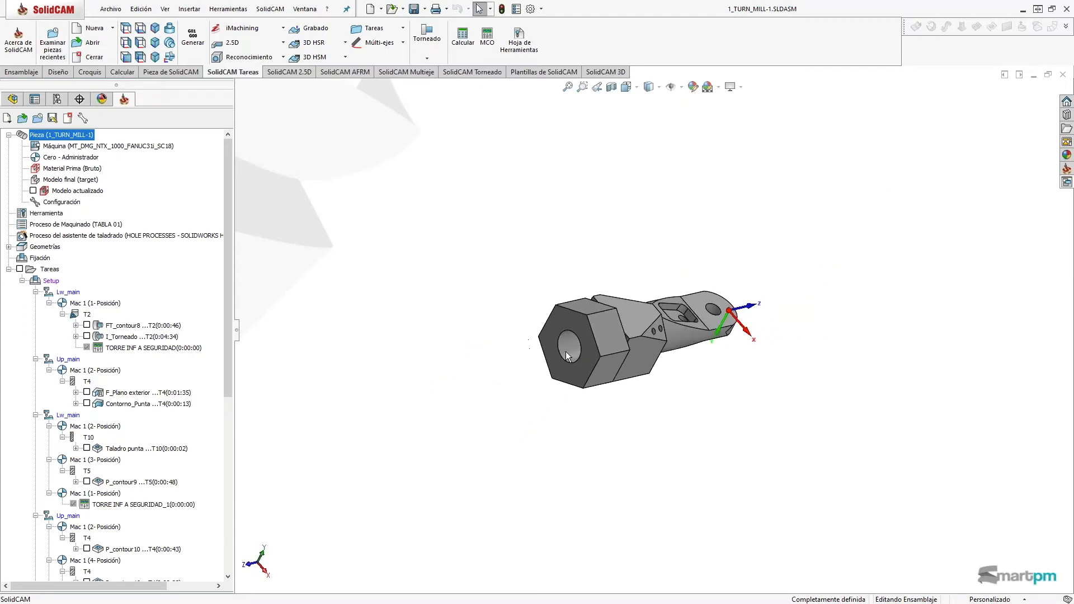
scroll(631, 359, down, 3)
middle_drag(461, 377, 455, 374)
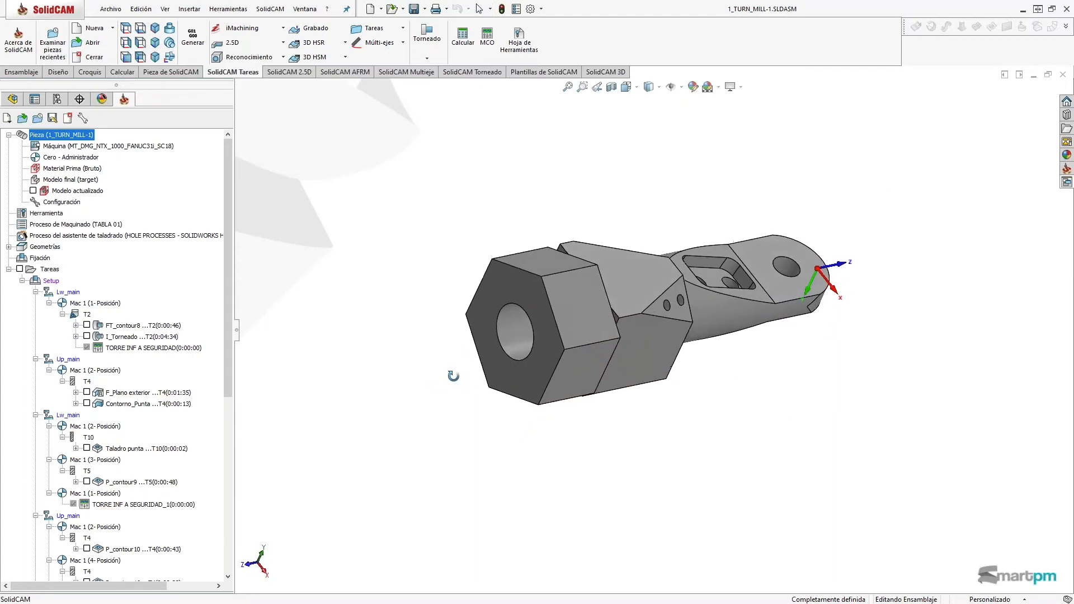
drag(227, 380, 232, 414)
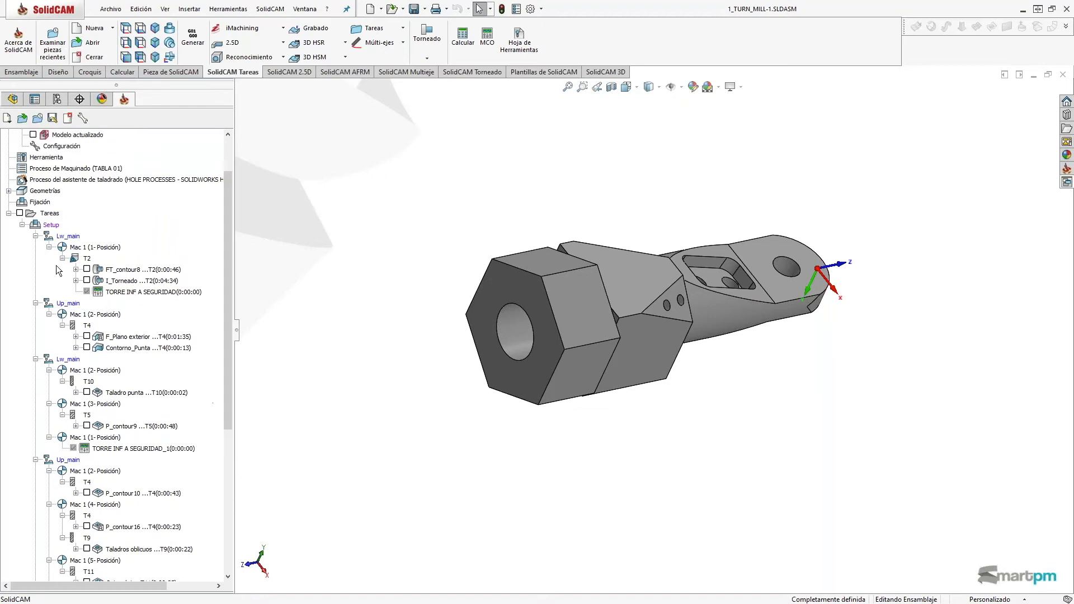
right_click(47, 214)
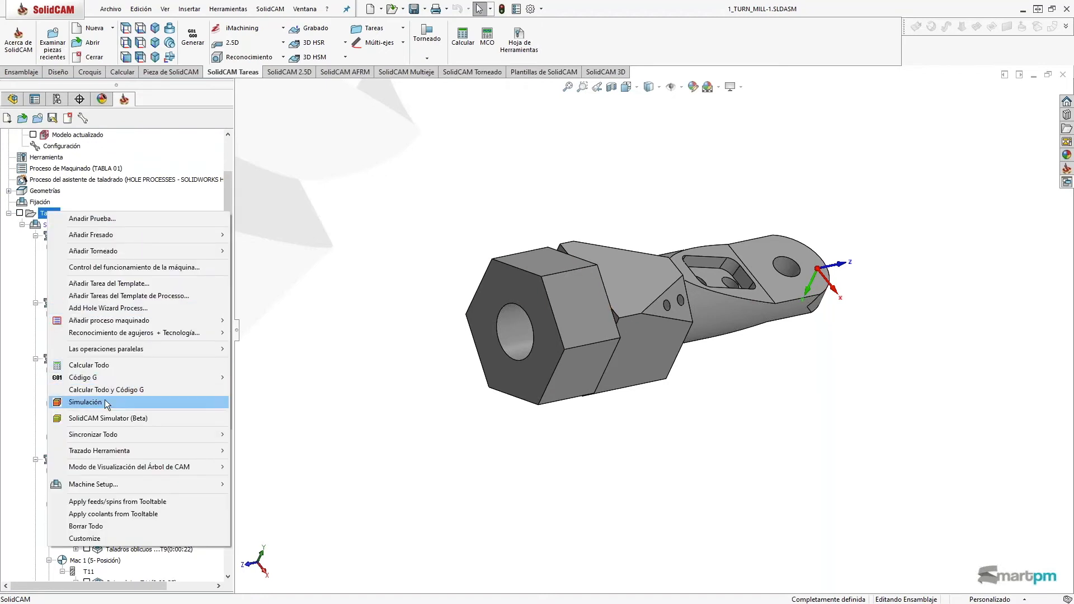
click(85, 402)
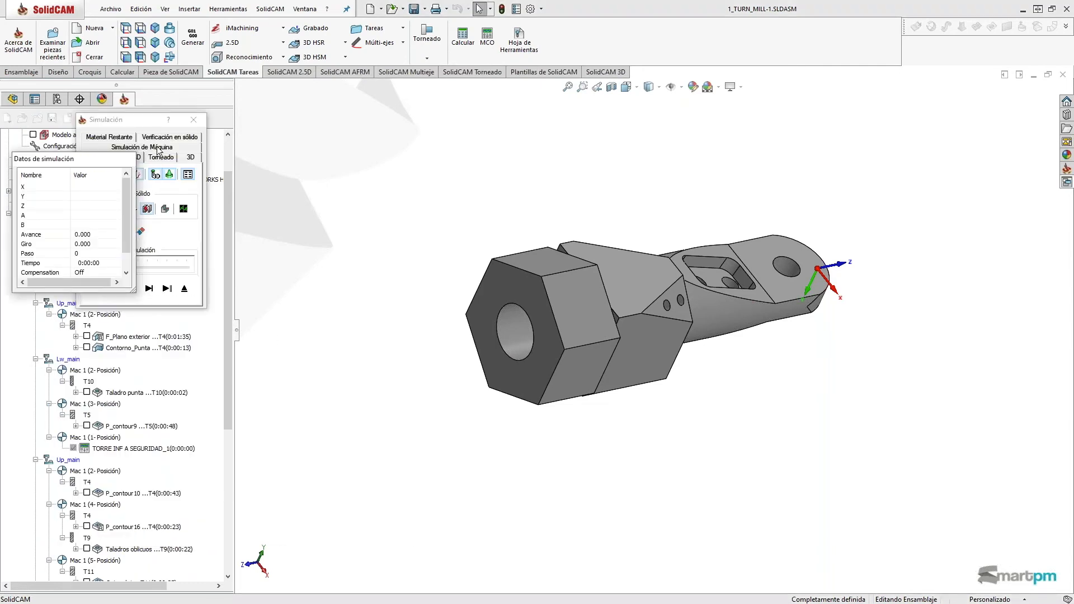
click(158, 148)
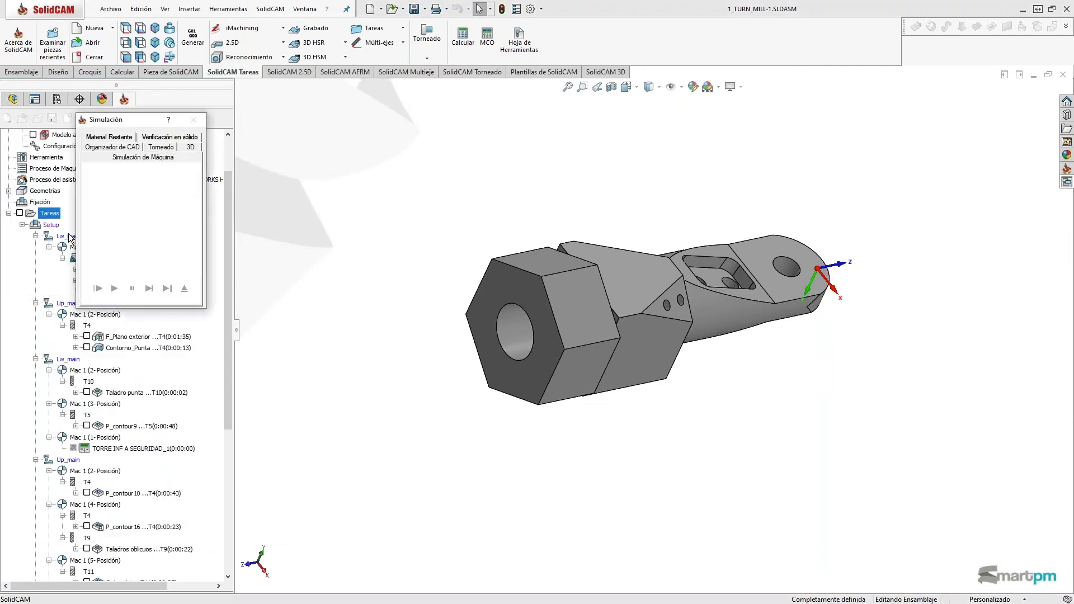
click(111, 289)
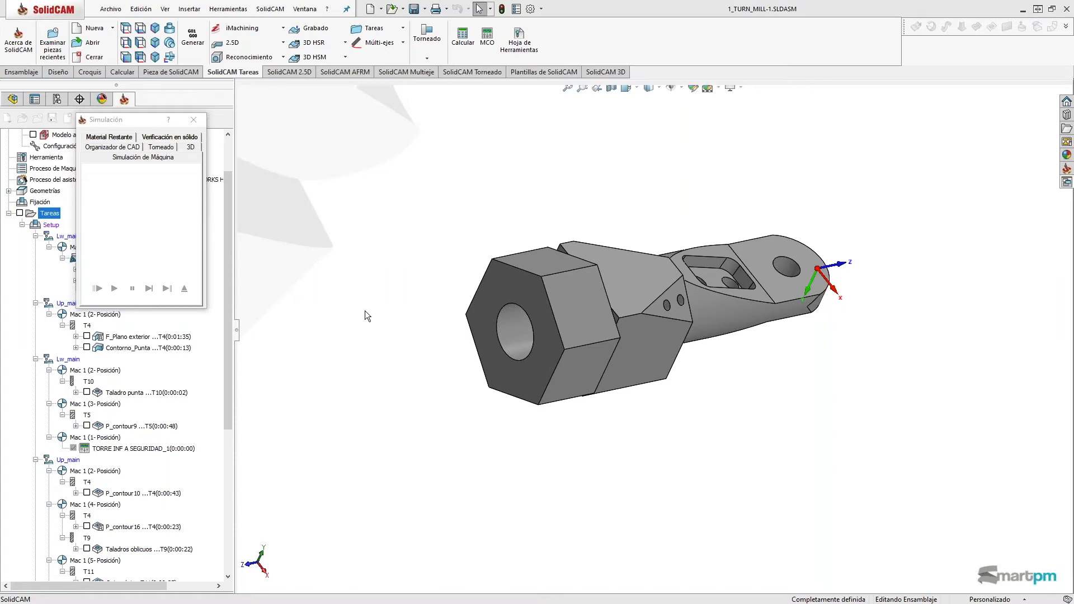
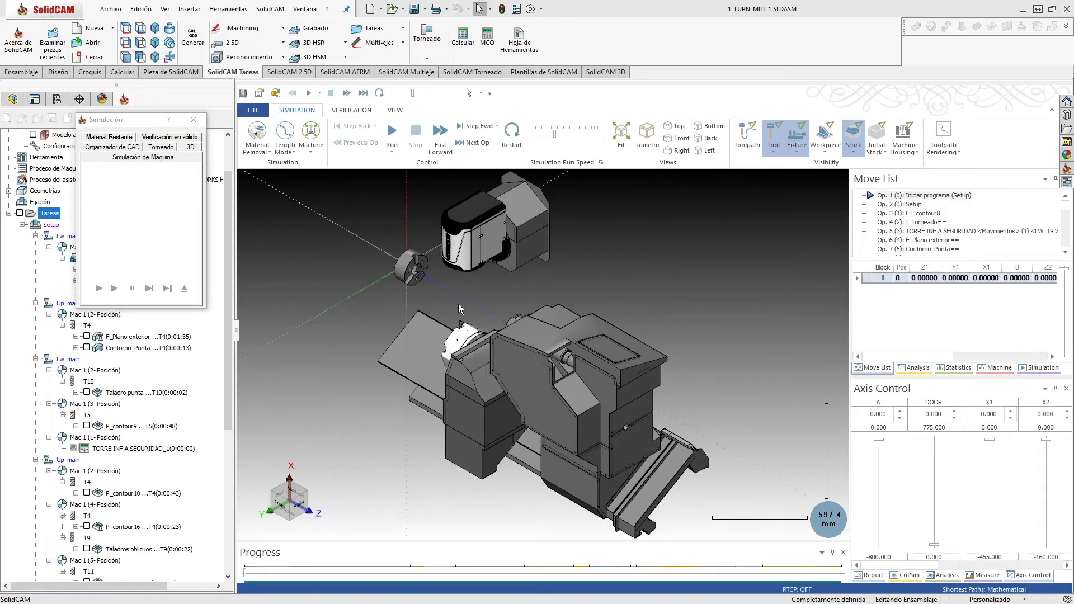
Show the machine housing in the simulation to view the whole machine, and hide it again.
middle_drag(463, 297, 509, 285)
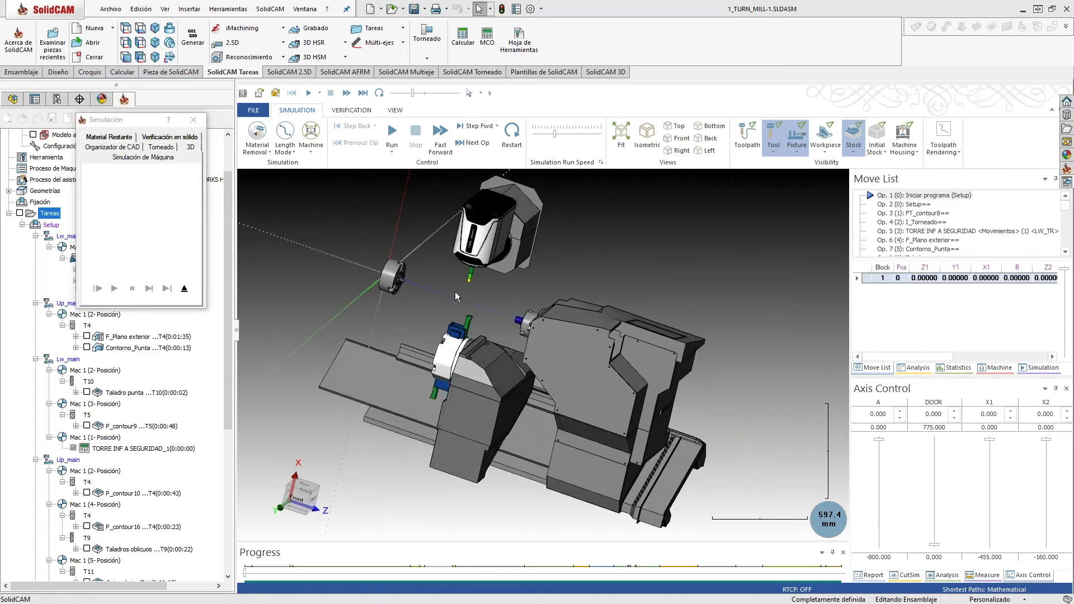
scroll(456, 296, up, 3)
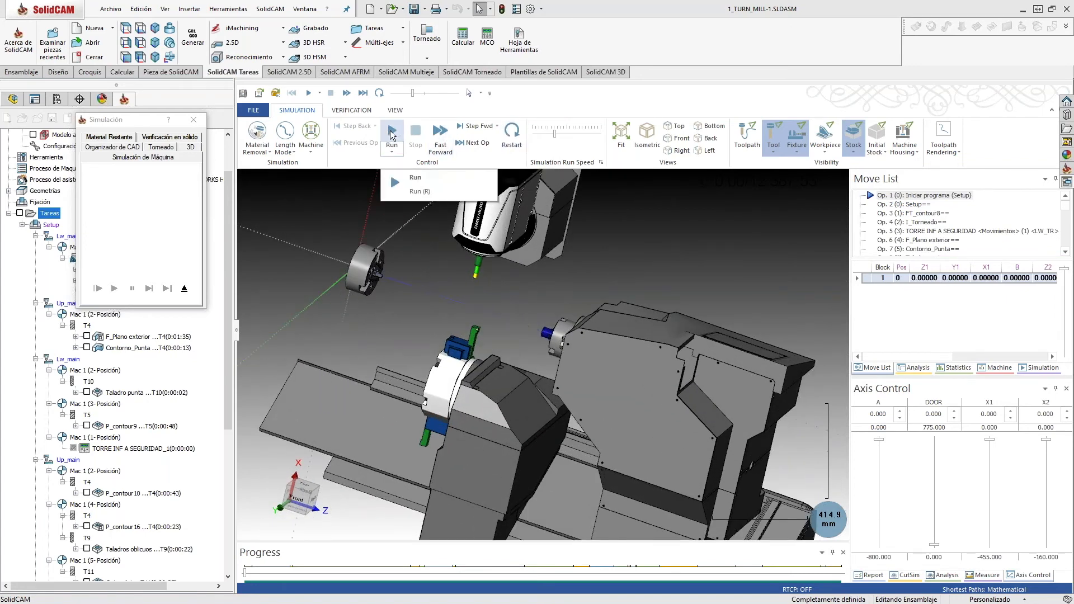
click(904, 137)
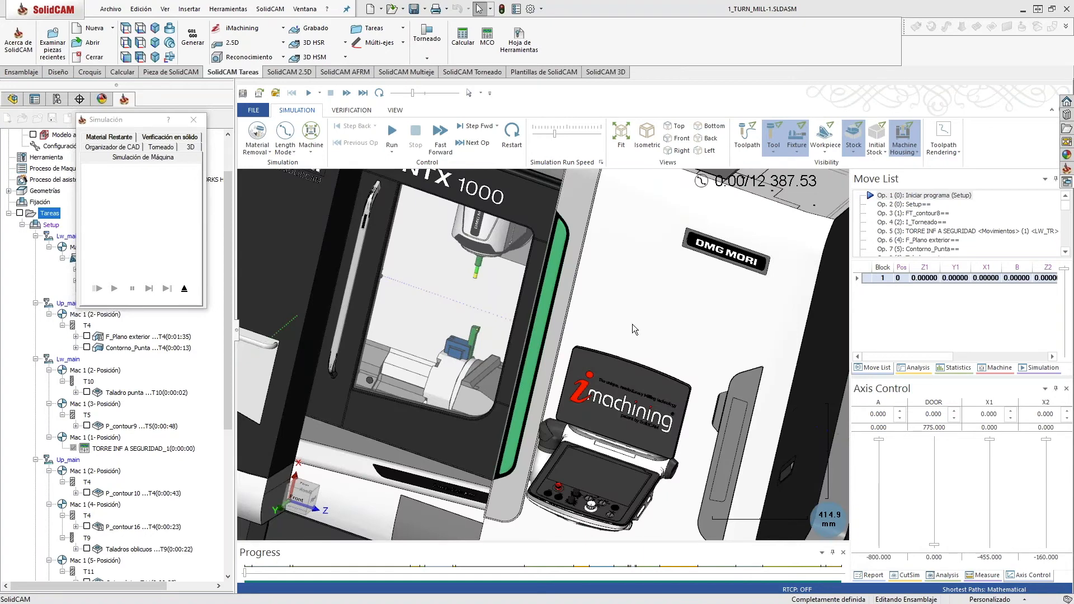
scroll(632, 324, down, 5)
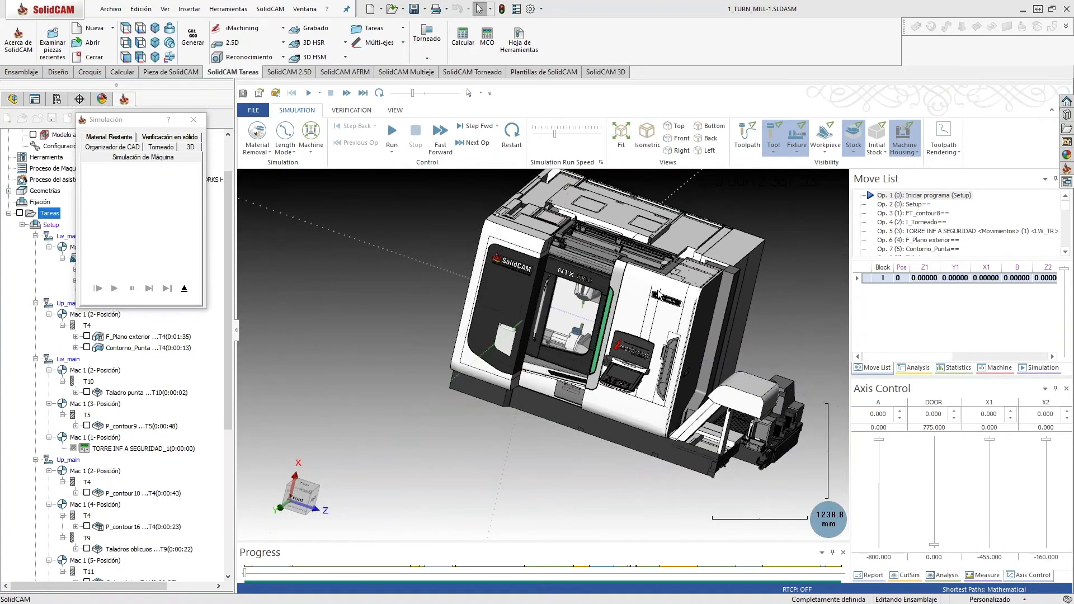
click(903, 134)
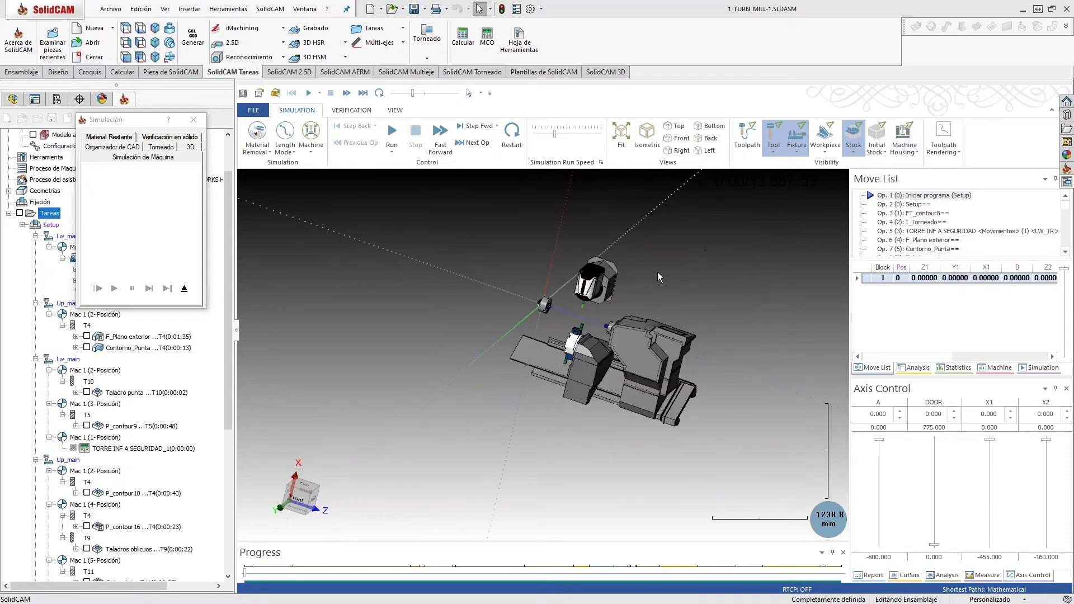
Run the machine simulation at a higher speed through to Finalizar programa, following both turrets and spindles, and exit it.
scroll(651, 273, up, 3)
click(392, 134)
click(581, 134)
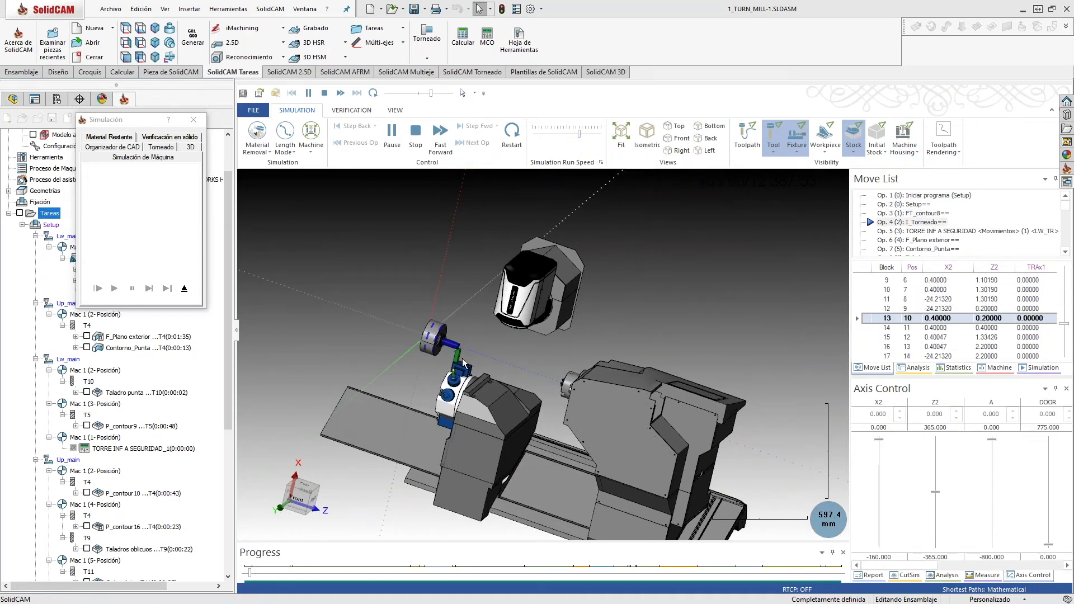
scroll(463, 363, up, 4)
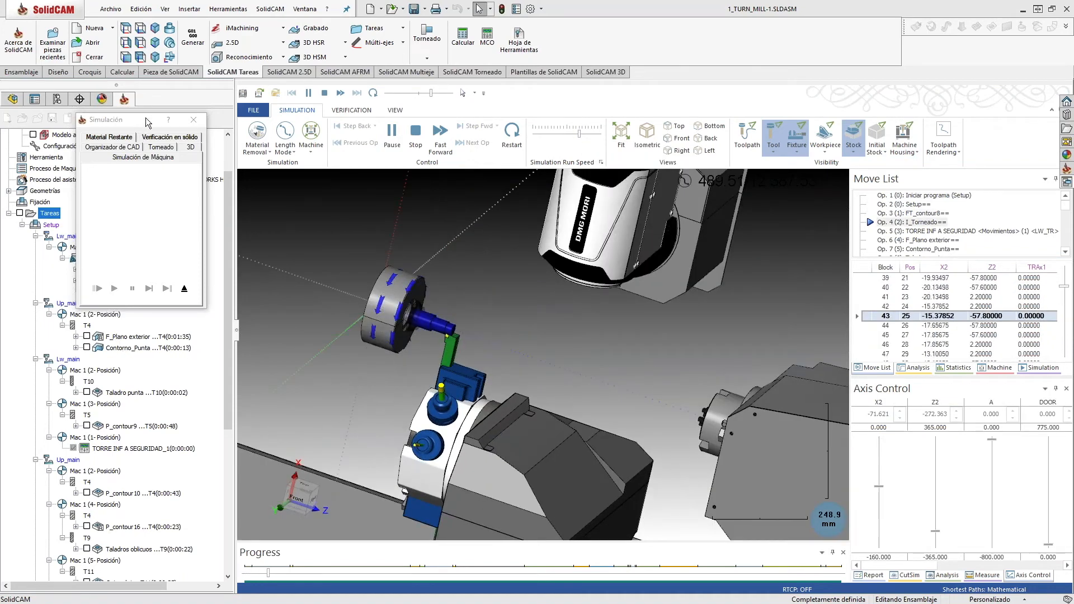
drag(148, 122, 159, 71)
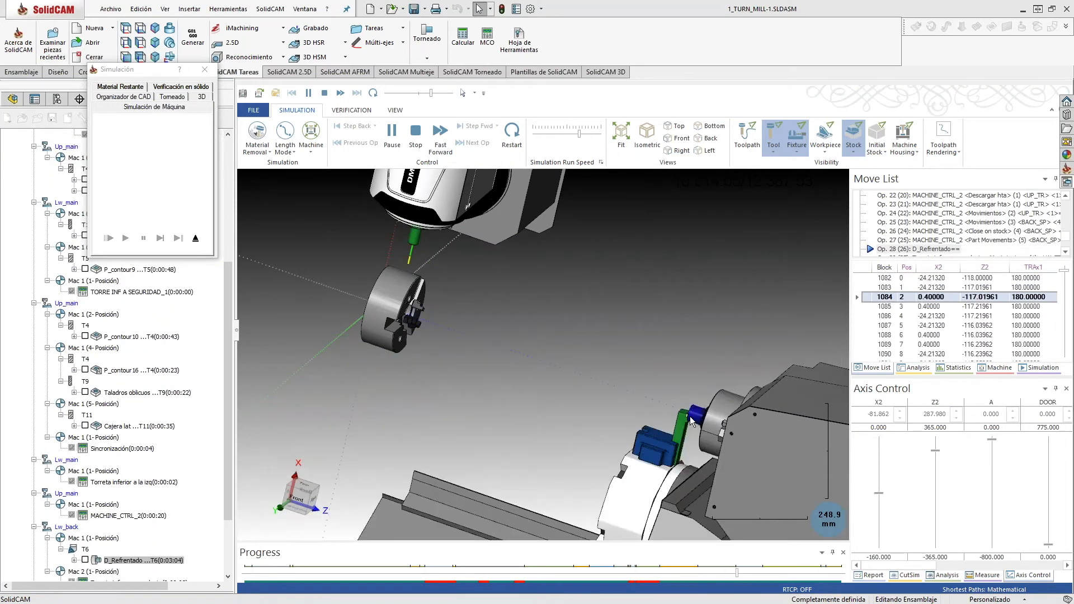
scroll(647, 435, down, 3)
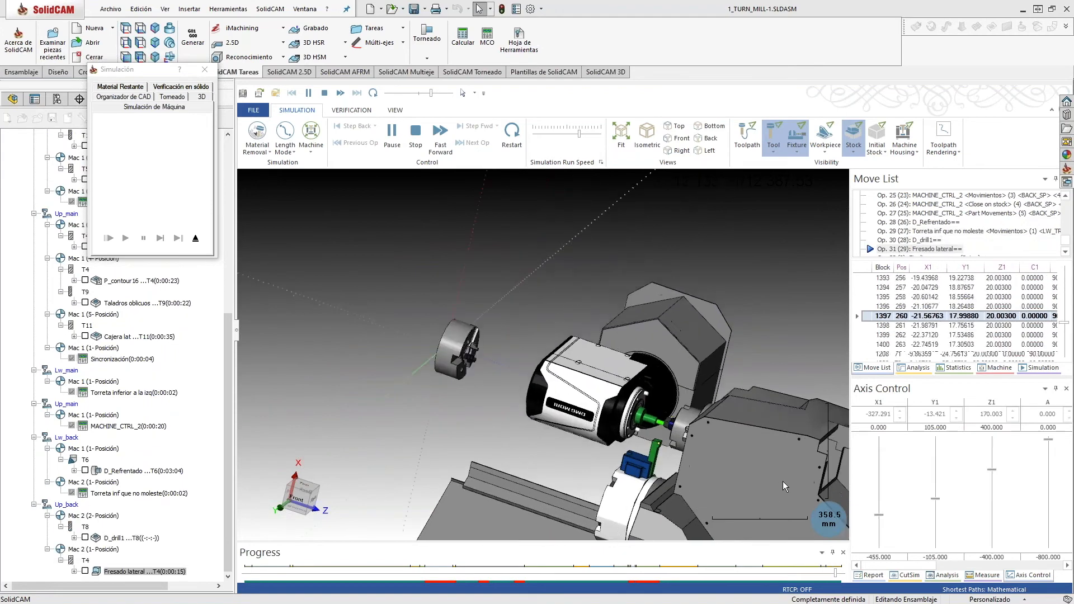
scroll(783, 481, up, 2)
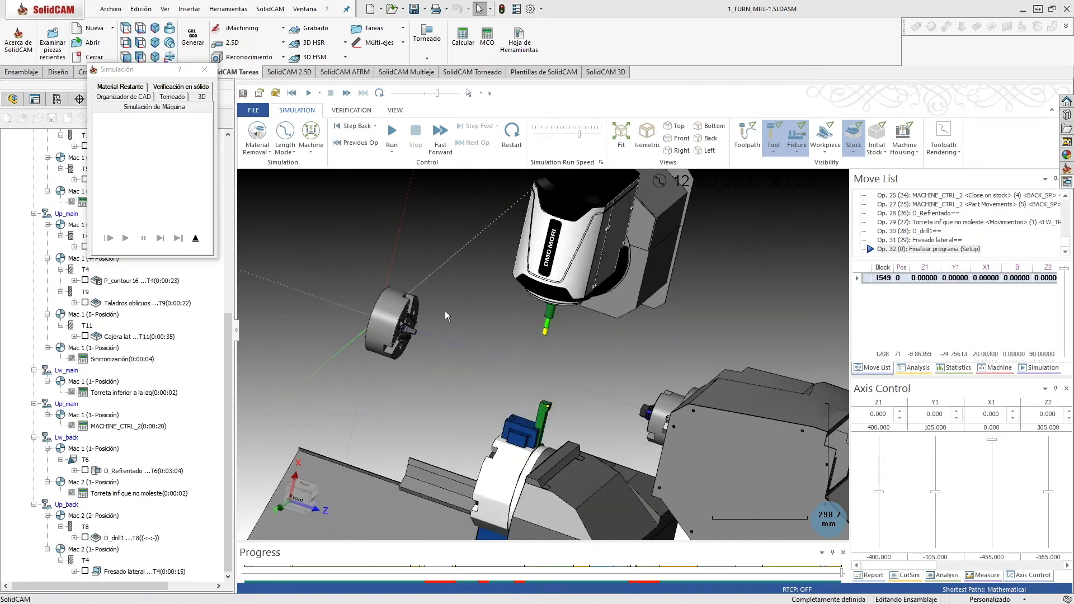
click(195, 239)
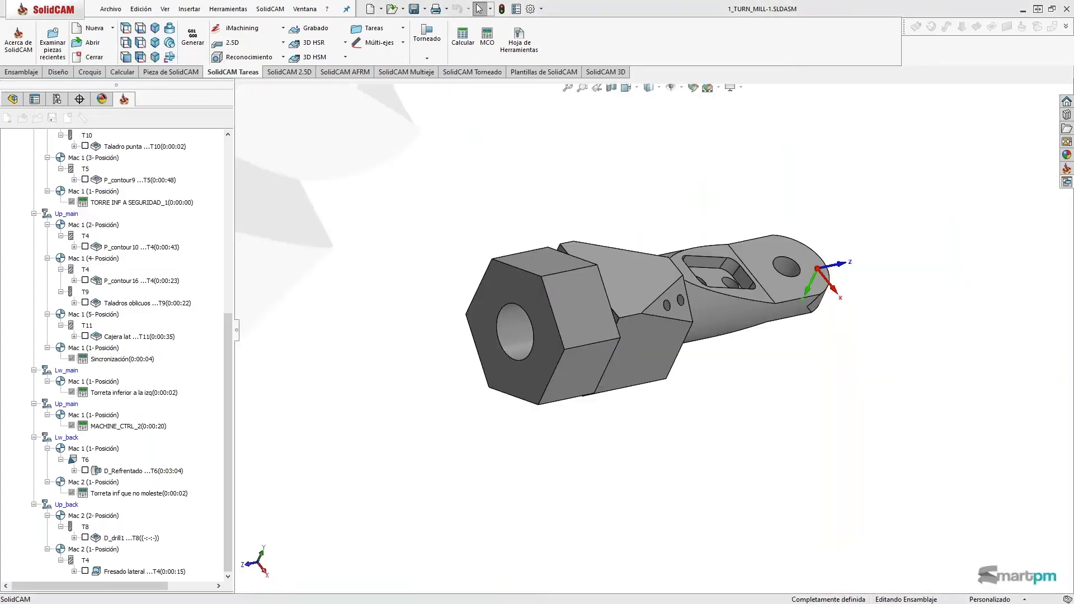
Open the first TORRE INF A SEGURIDAD operation and examine the LW_TR Movimiento settings and the movement path beside the part.
drag(227, 333, 225, 230)
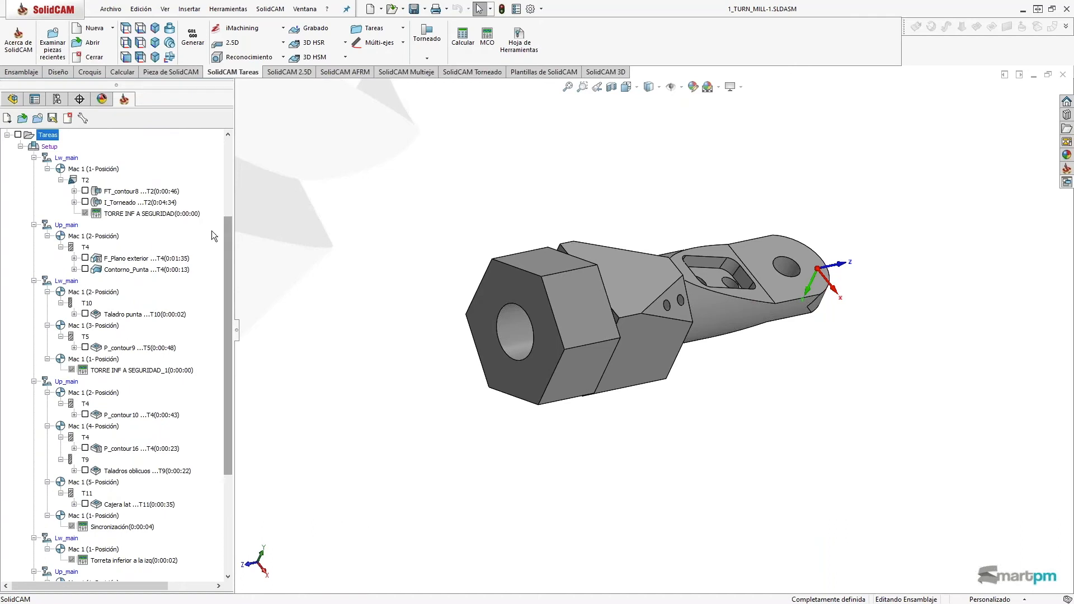
double_click(141, 214)
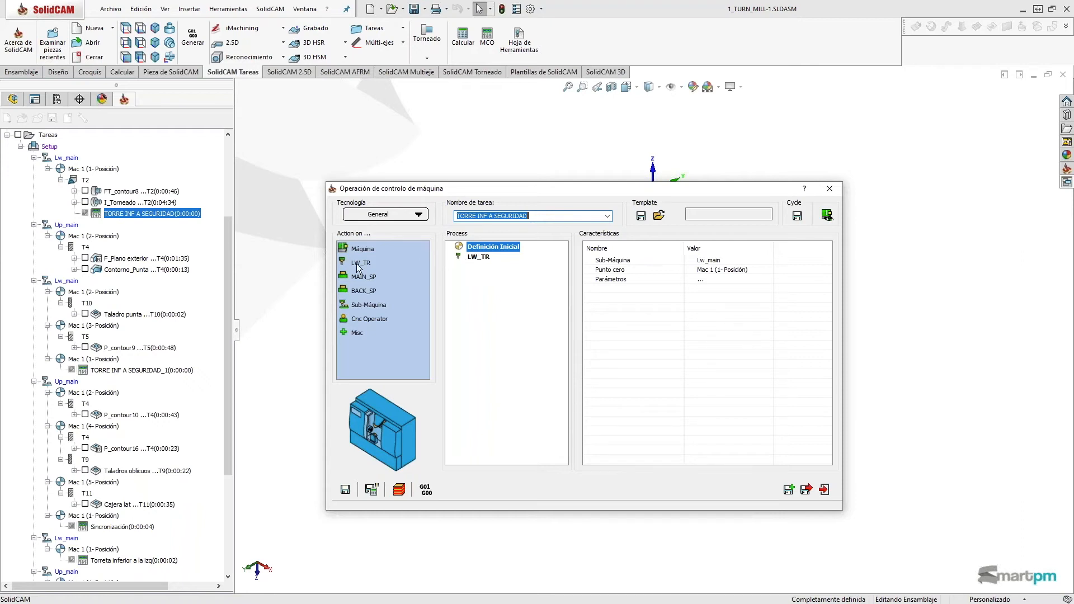
click(457, 258)
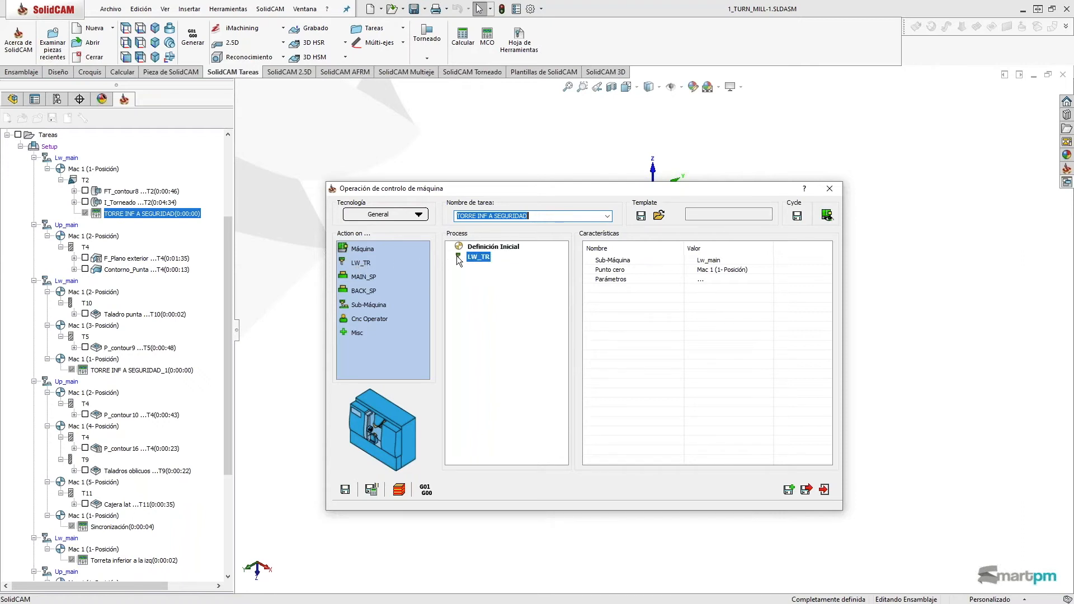
double_click(698, 271)
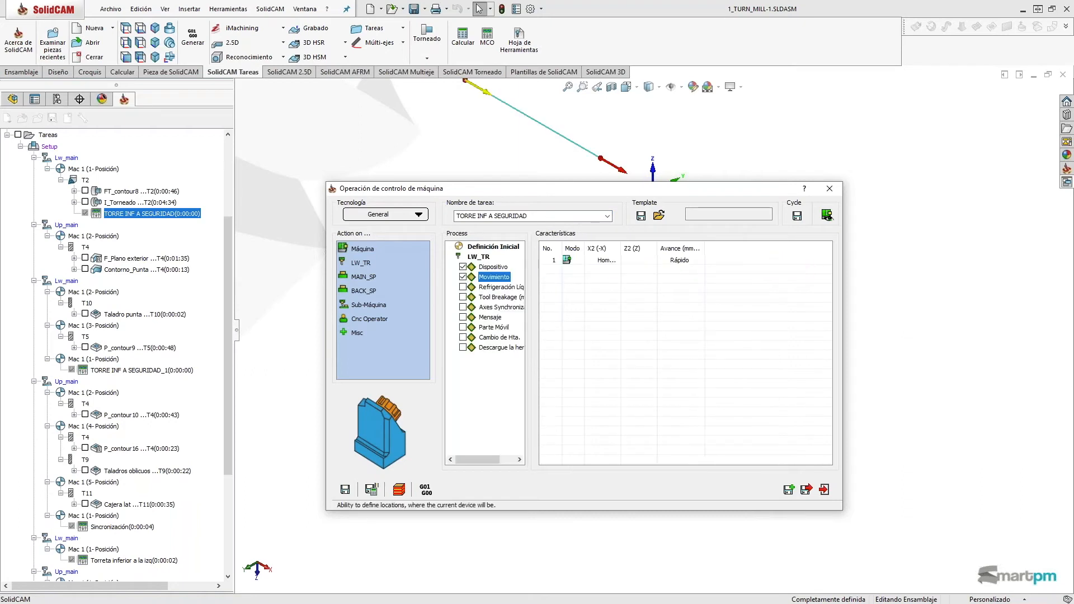
double_click(754, 192)
drag(706, 193, 660, 498)
scroll(650, 432, up, 1)
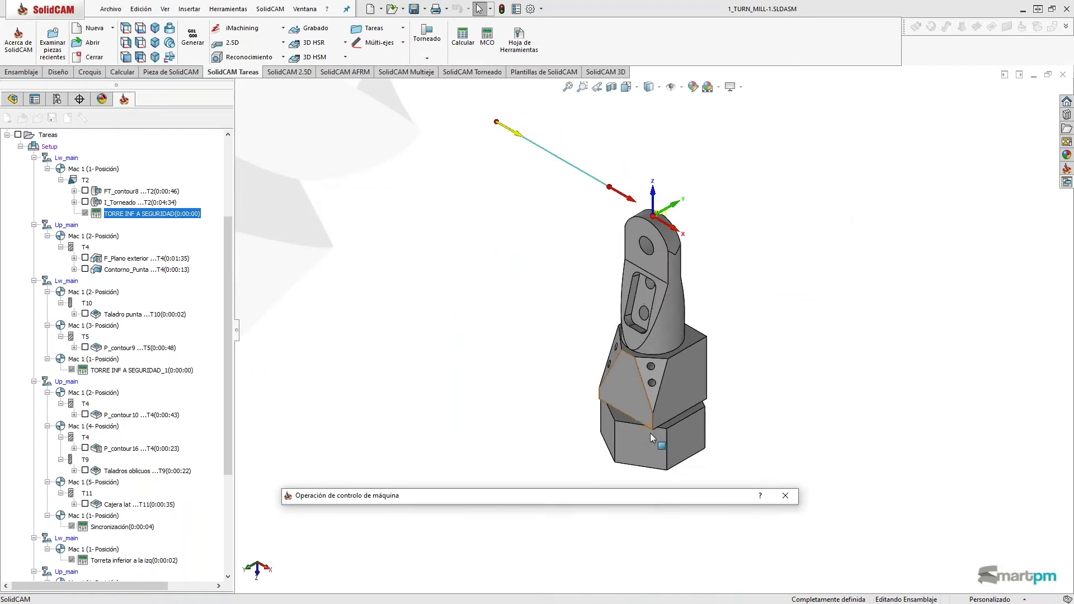
scroll(660, 320, up, 3)
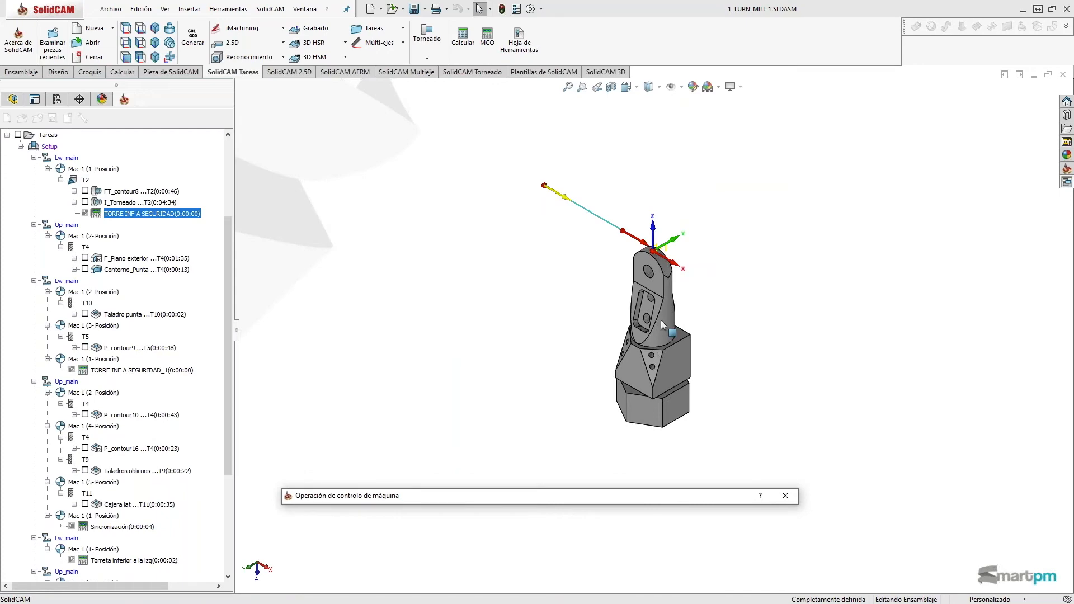
double_click(665, 492)
drag(672, 492, 644, 187)
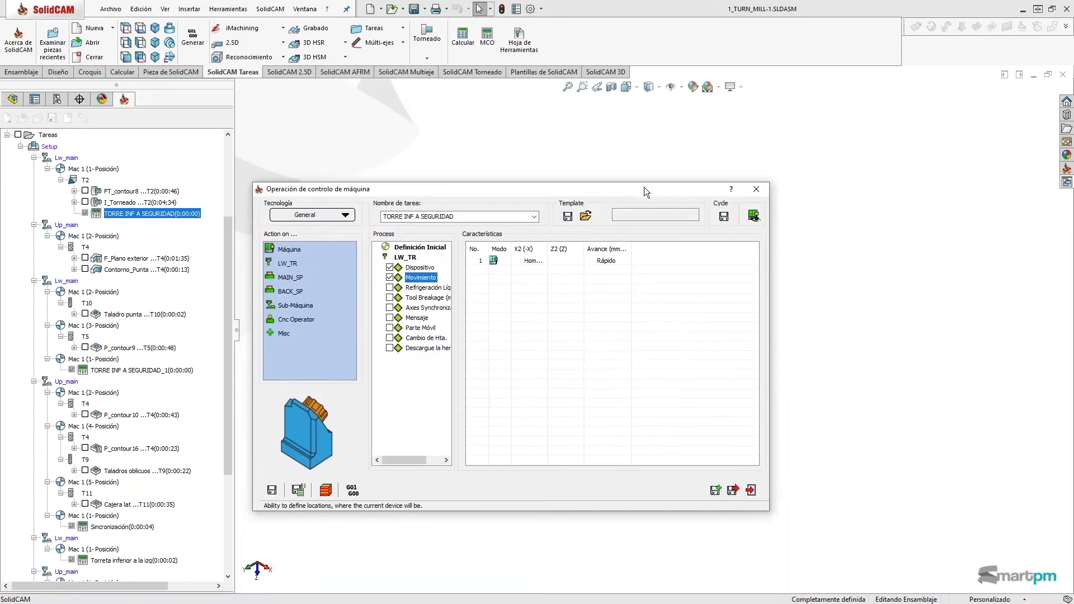
Inspect the lower turret's position in the machine preview, close the preview, and exit the operation without saving.
click(753, 216)
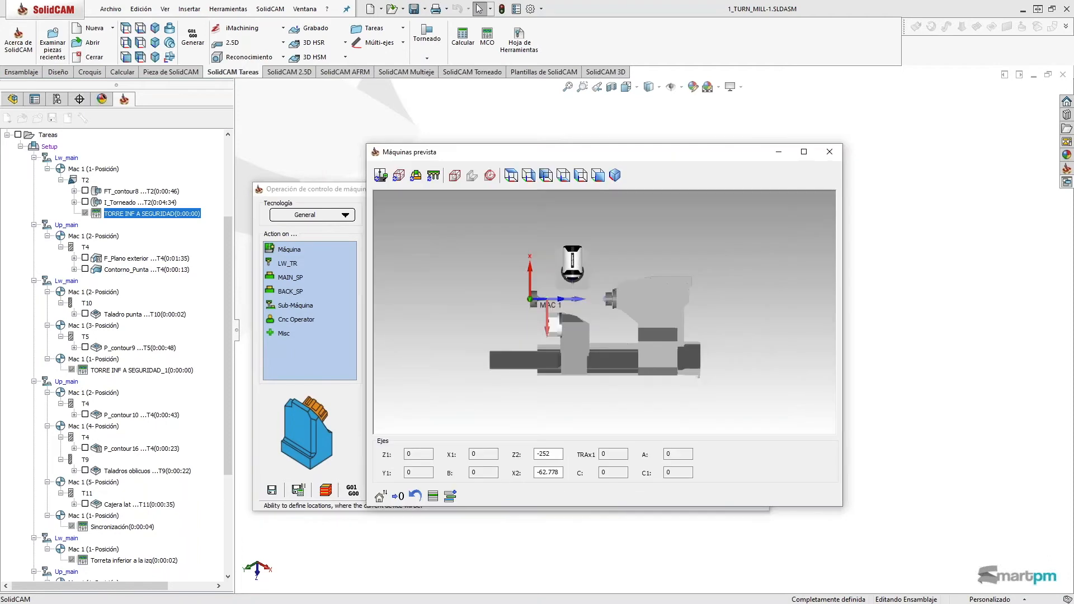
scroll(569, 293, down, 5)
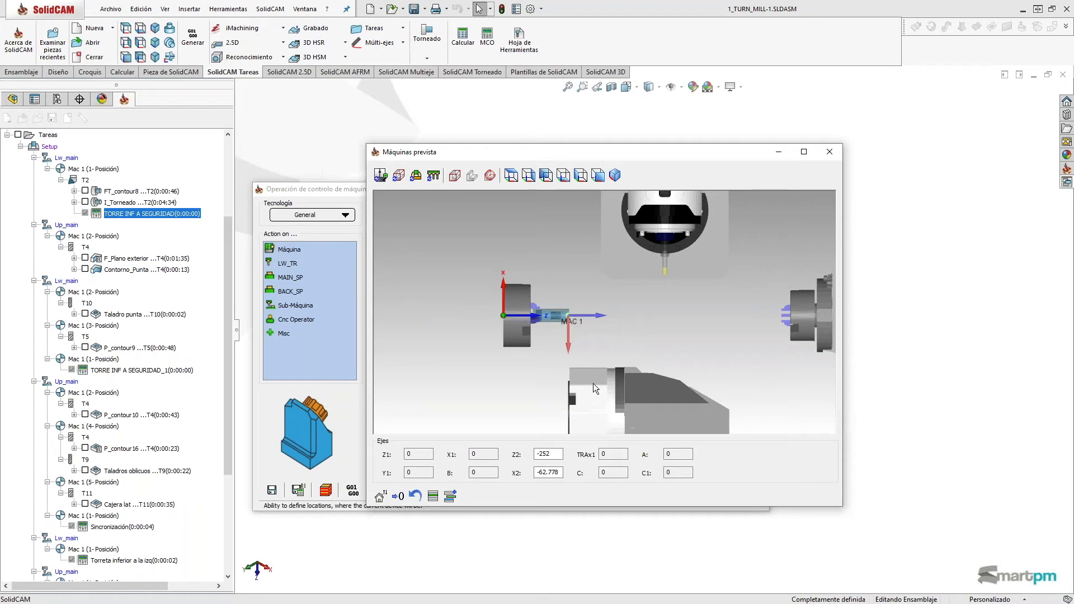
click(829, 151)
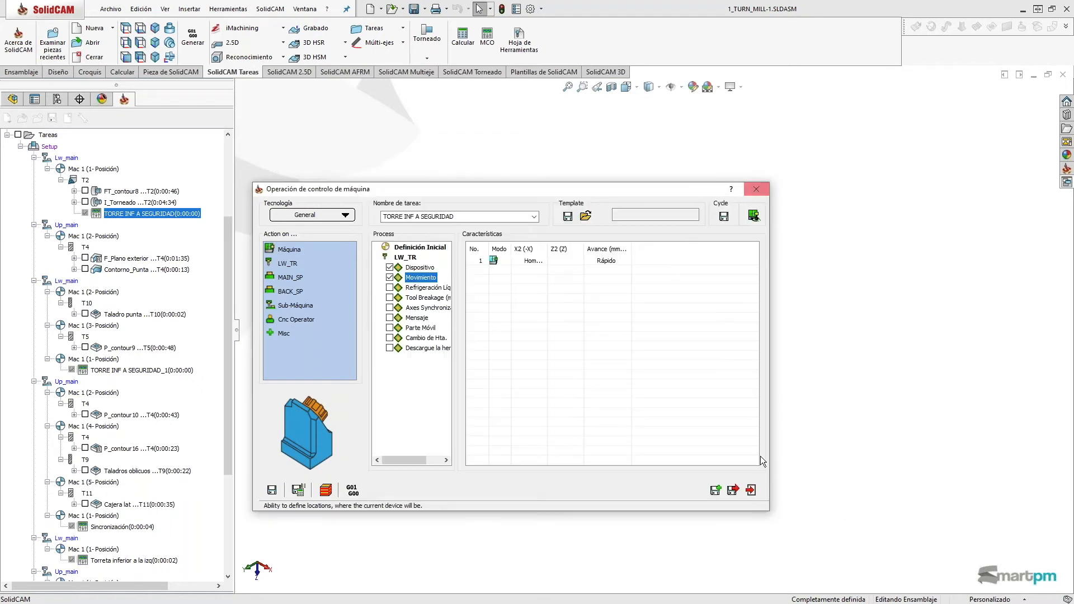
click(752, 489)
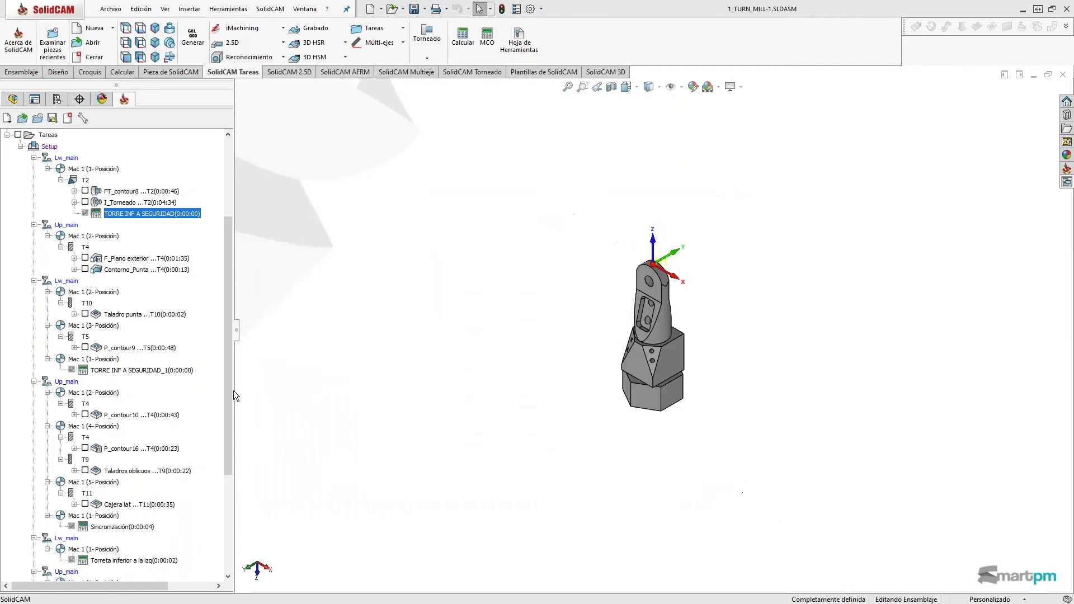
Open the Sincronización operation under Up_main and examine its Máquina settings.
click(106, 370)
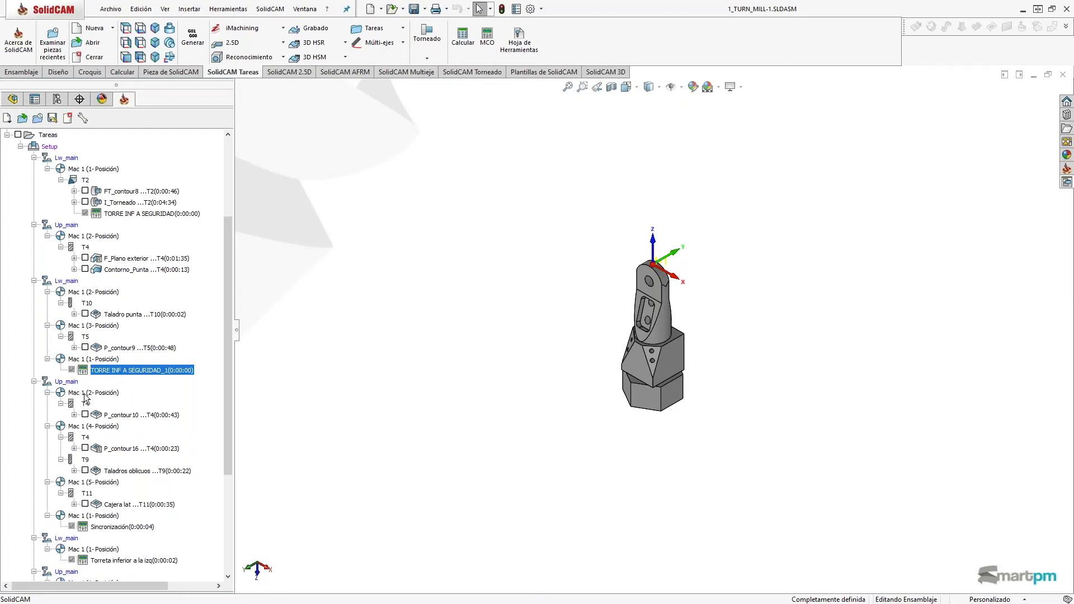
drag(225, 401, 221, 424)
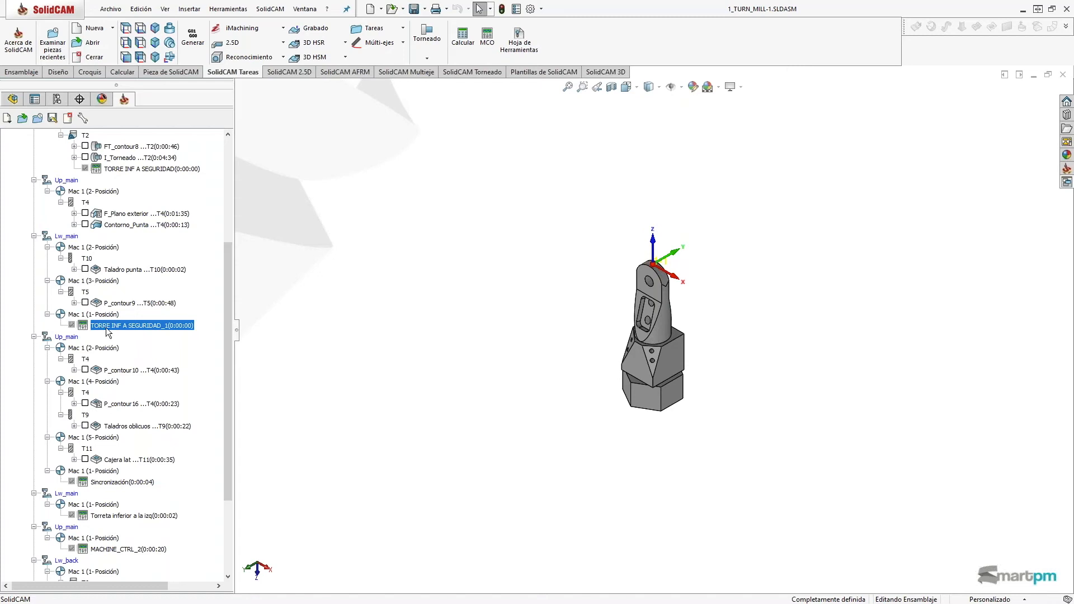
scroll(110, 418, down, 2)
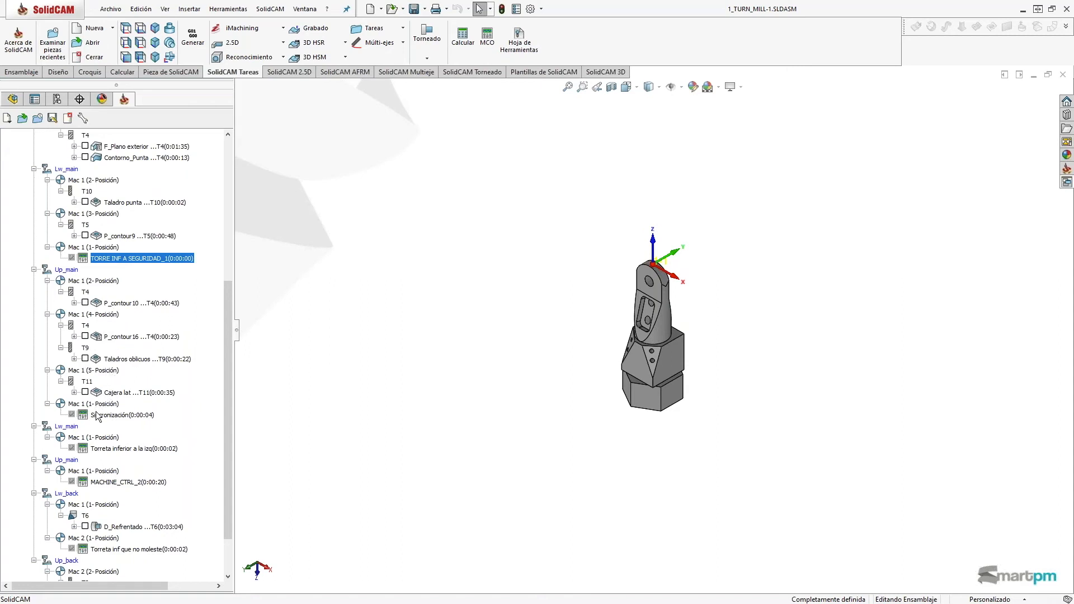
scroll(104, 406, down, 2)
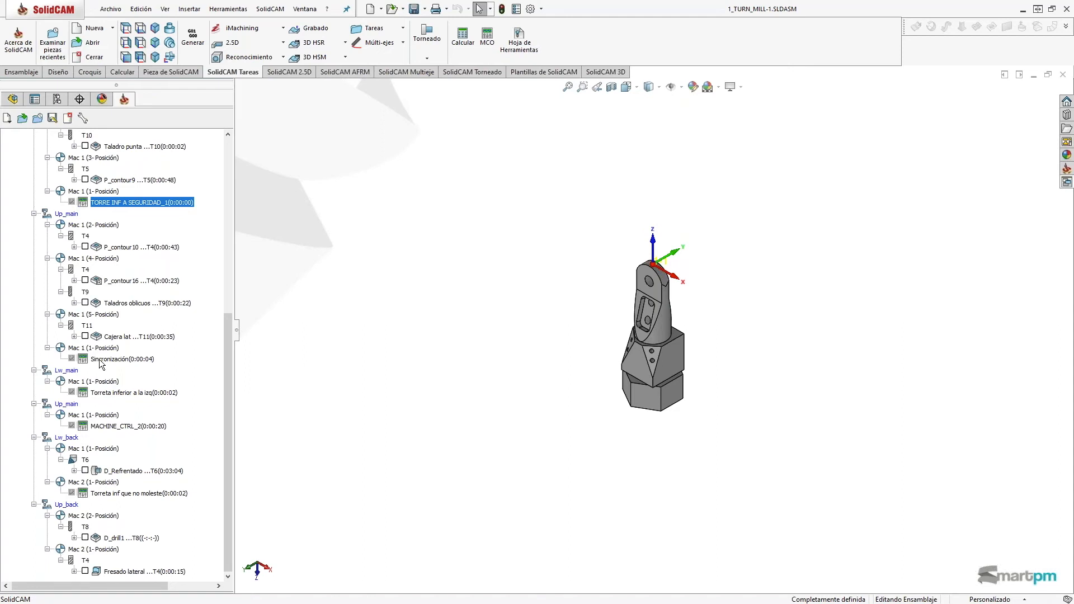
double_click(100, 359)
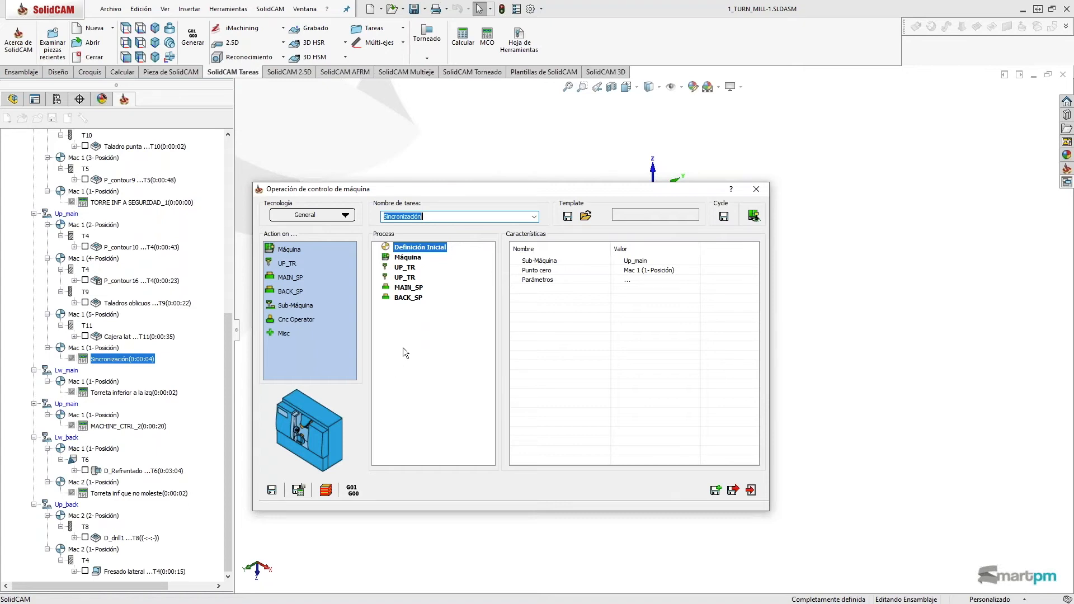
double_click(402, 259)
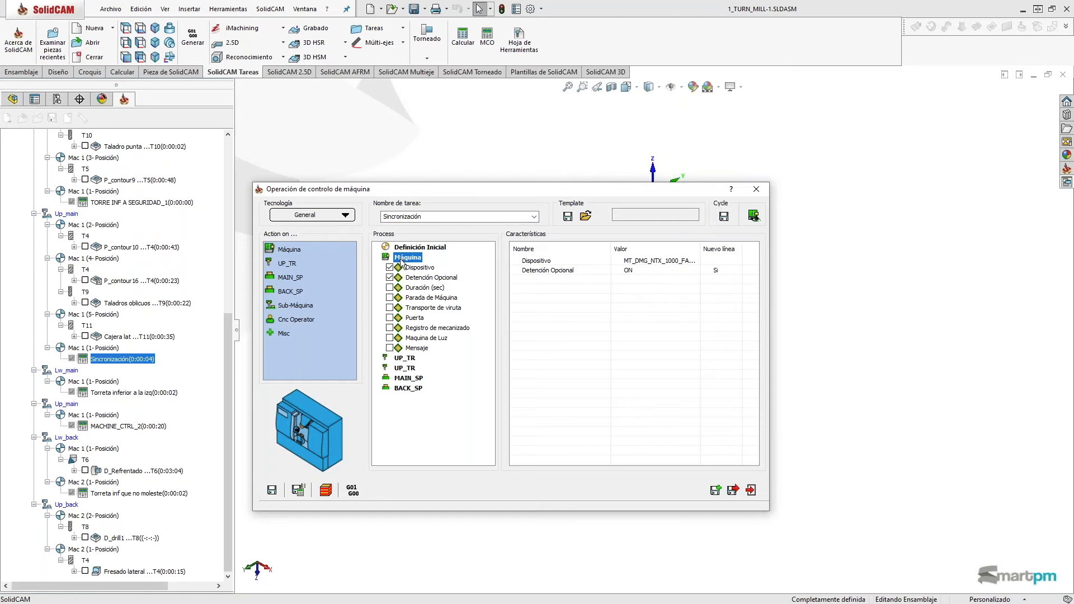
Examine the tool unloading and Movimiento settings of the two UP_TR entries in Sincronización, and collapse the expanded entries.
click(396, 359)
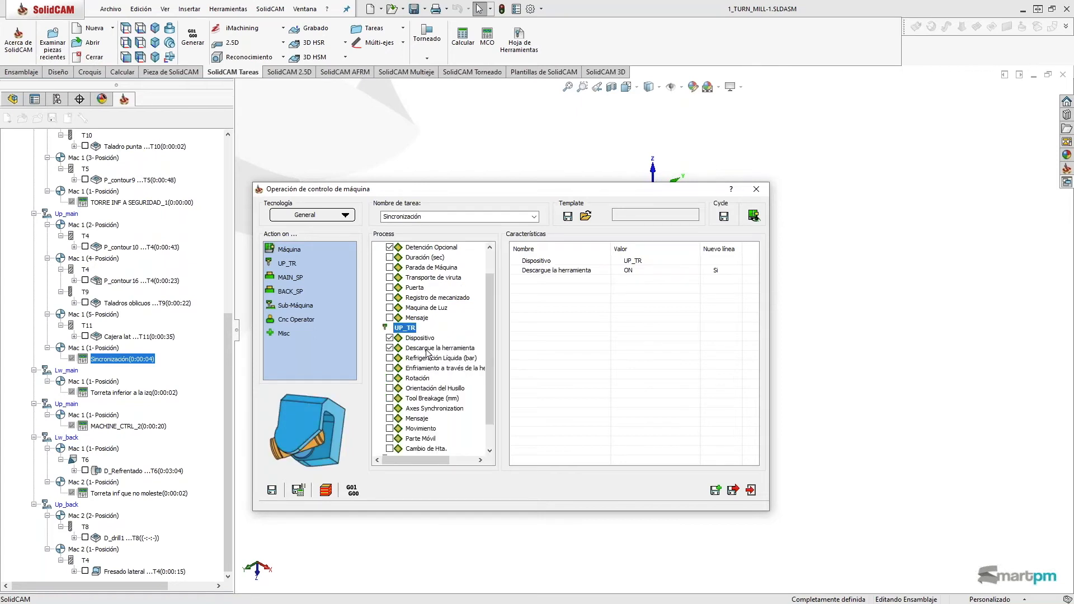
scroll(426, 352, down, 1)
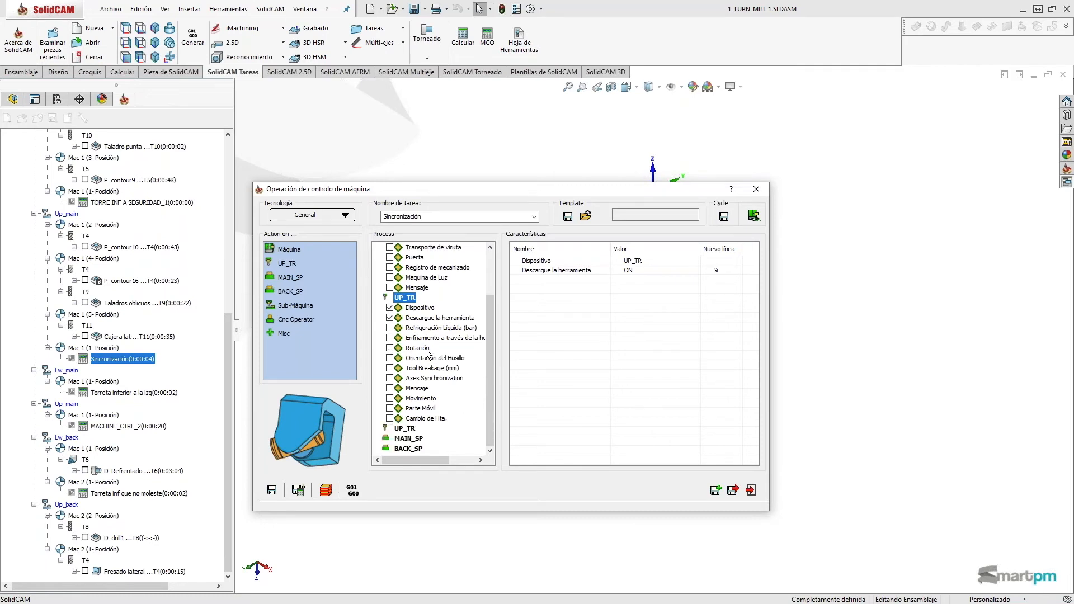
click(398, 429)
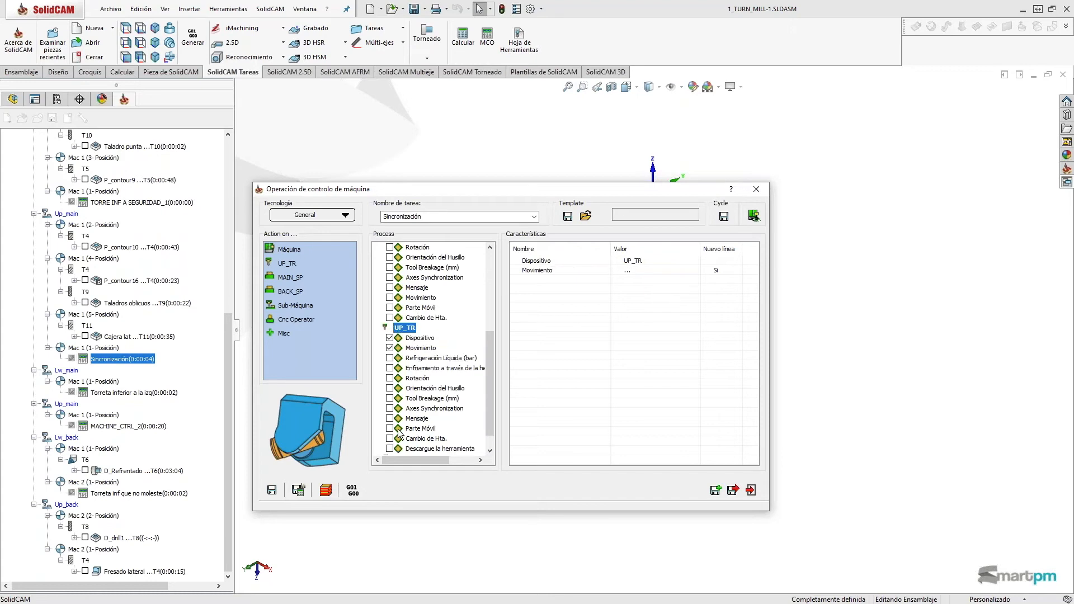
click(419, 348)
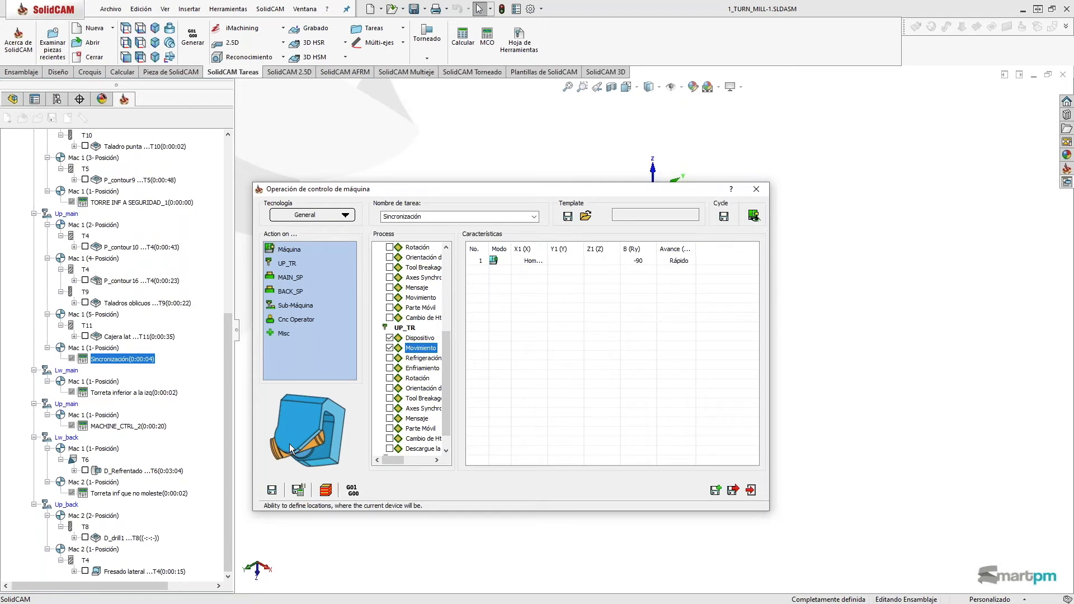
double_click(384, 326)
double_click(386, 295)
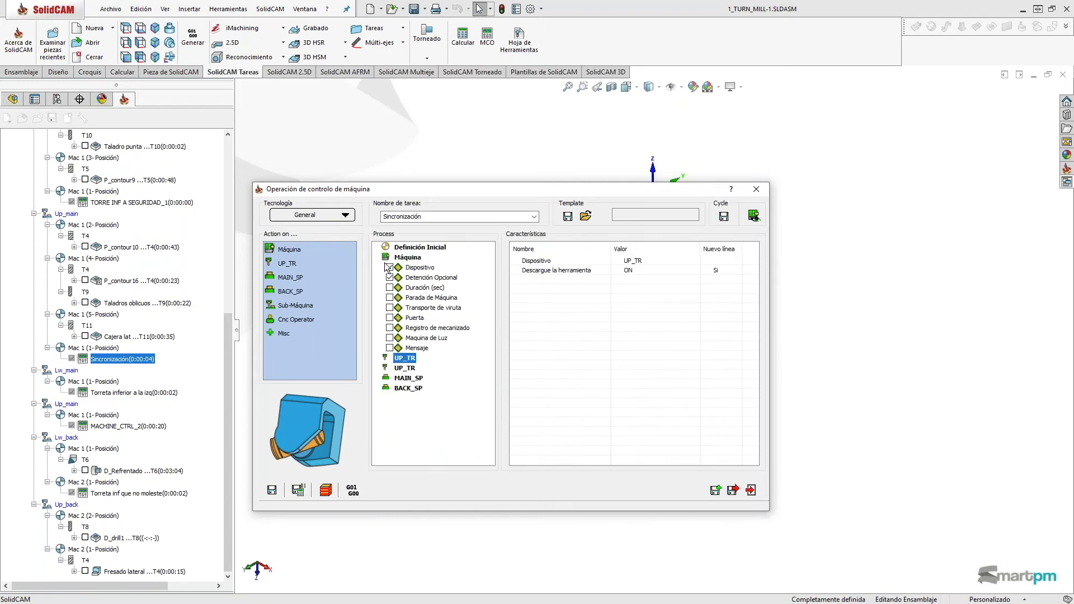
double_click(386, 258)
click(396, 277)
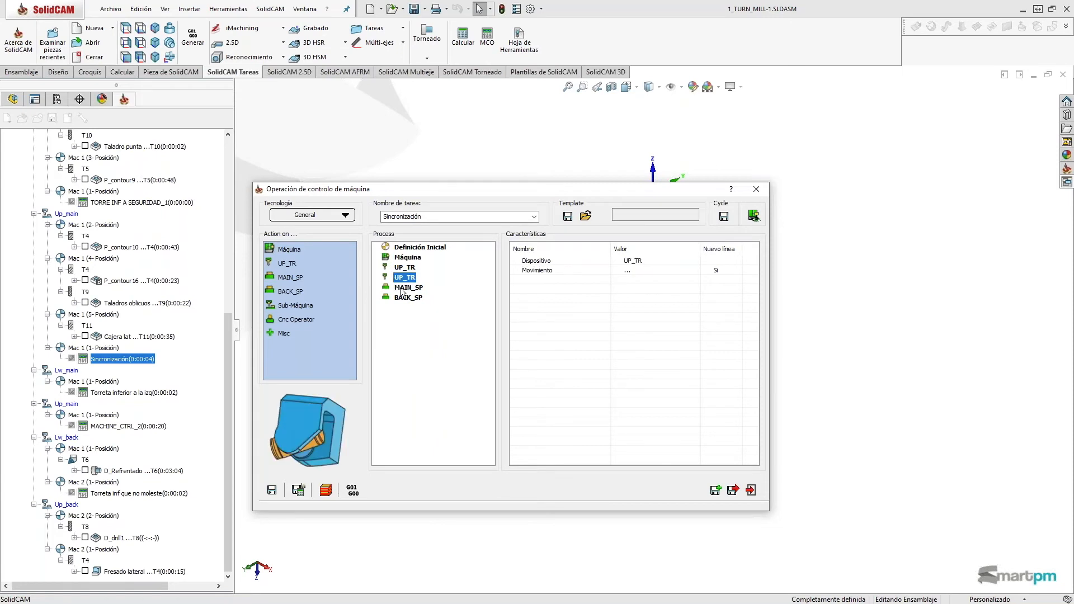
Examine the MAIN_SP and BACK_SP settings for spindle synchronization and clamping, and exit Sincronización without saving.
double_click(401, 288)
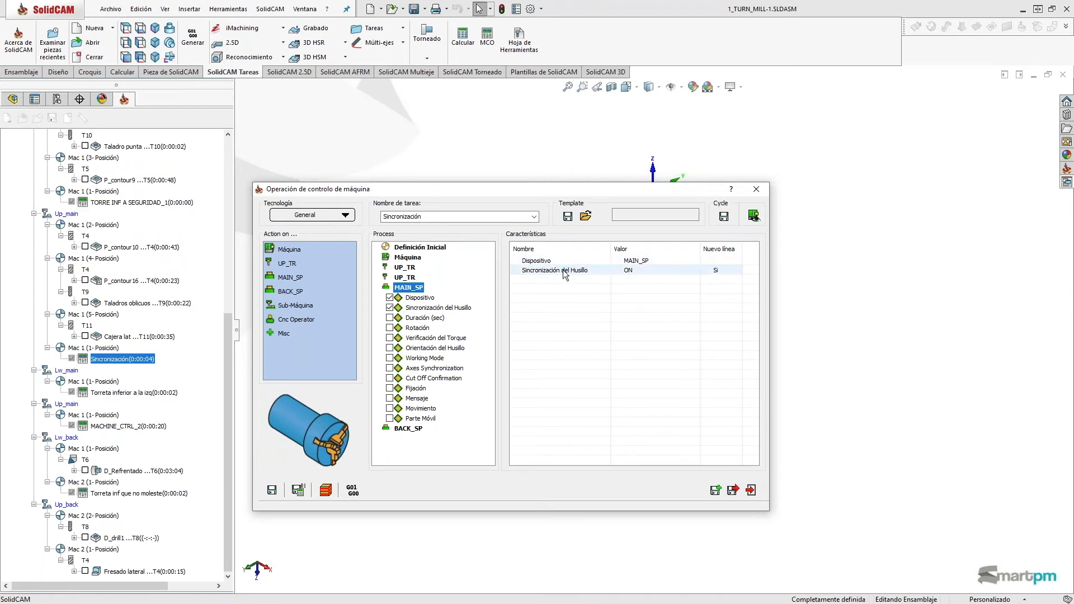
double_click(387, 288)
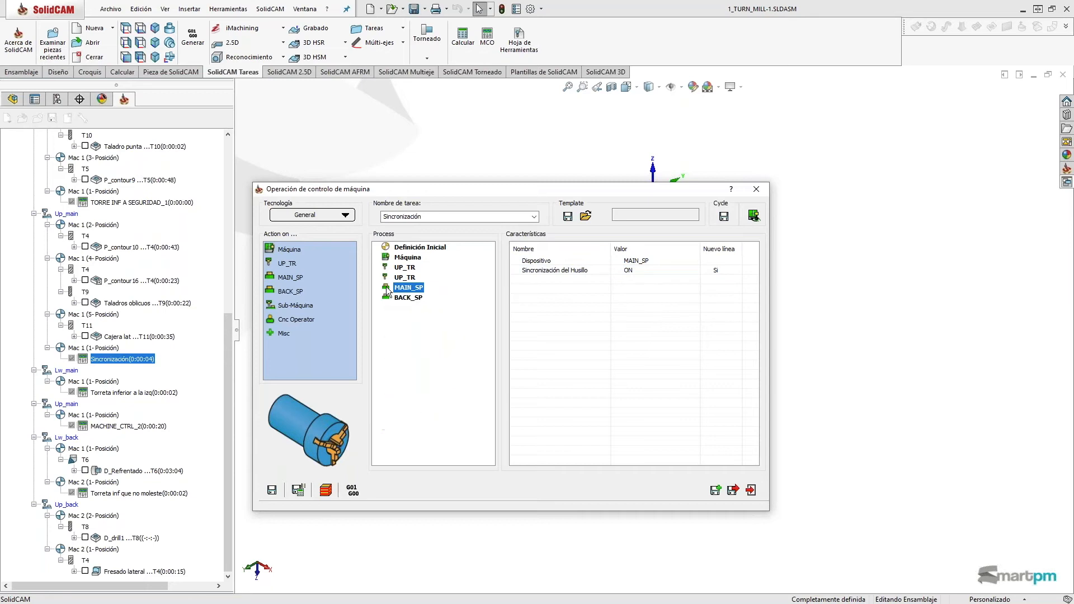
double_click(391, 297)
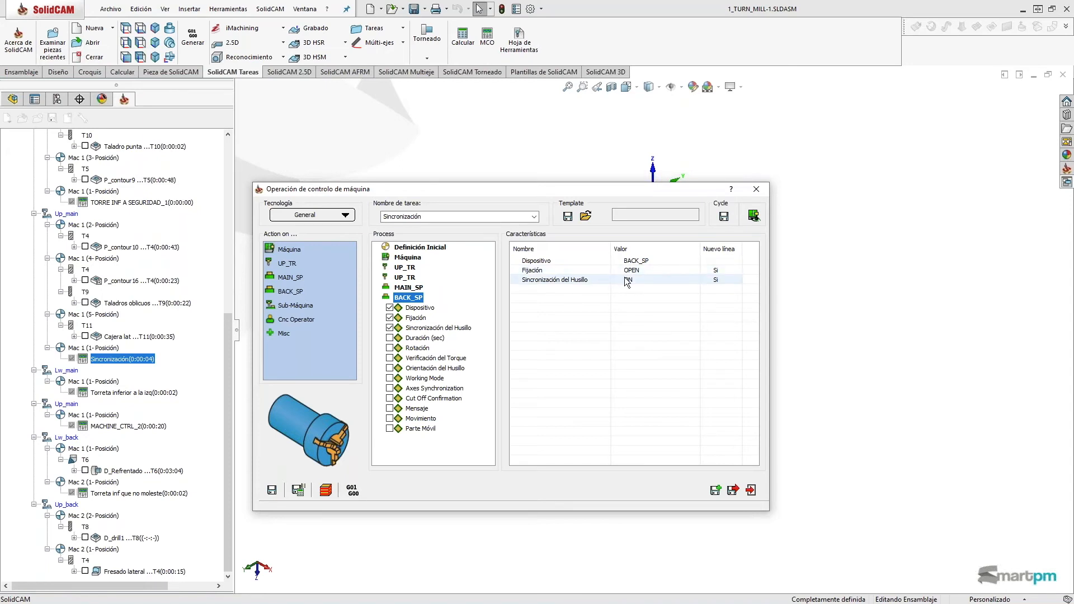
click(385, 297)
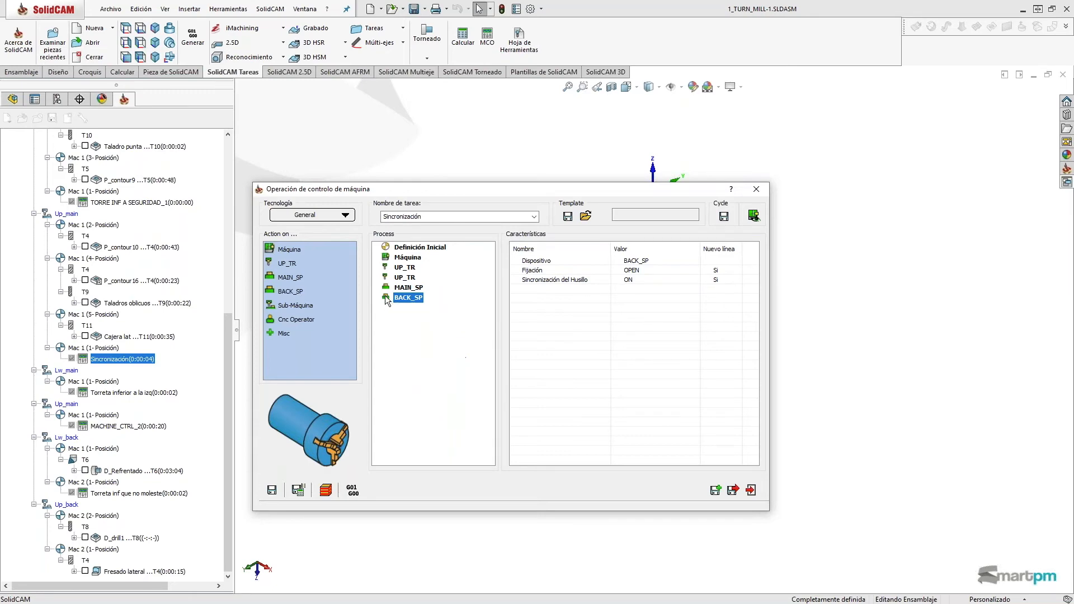
click(751, 490)
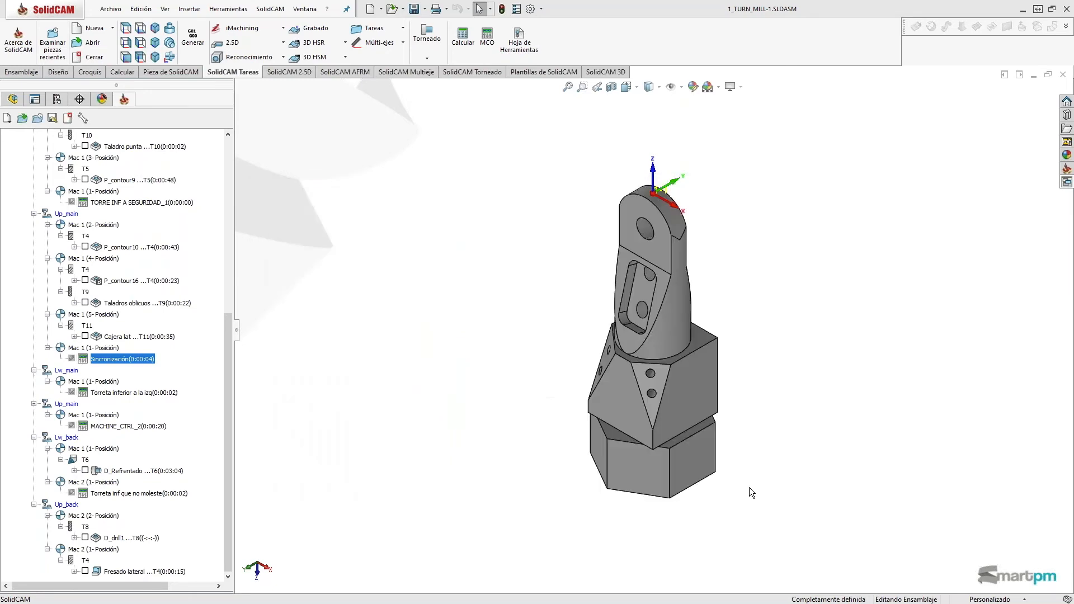
Open the Torreta inferior a la izq operation and examine its Sub-Máquina and the first LW_TR entry's Movimiento settings.
double_click(121, 392)
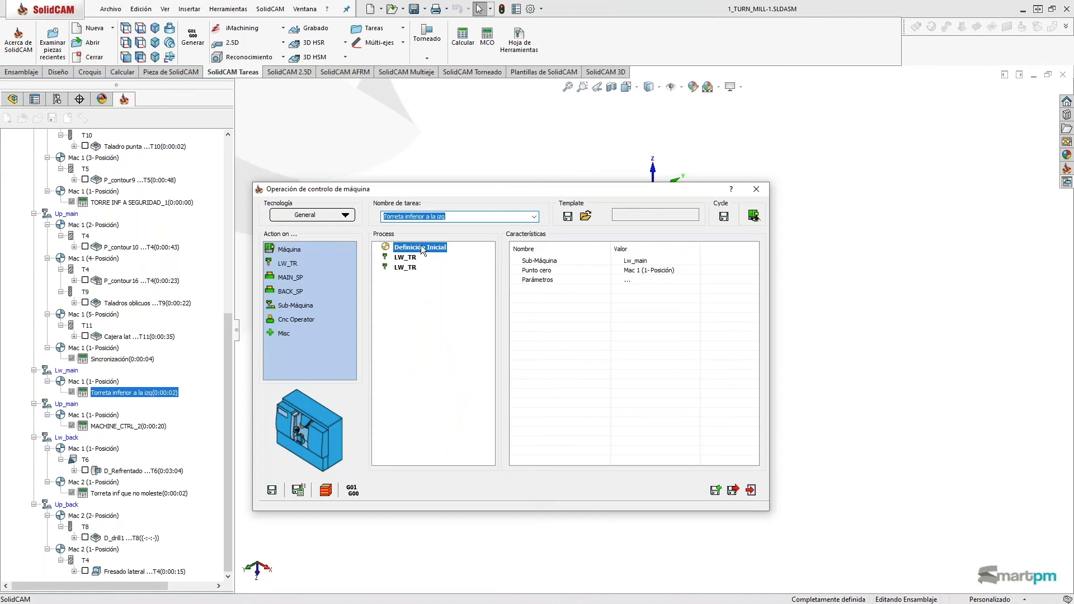
click(633, 261)
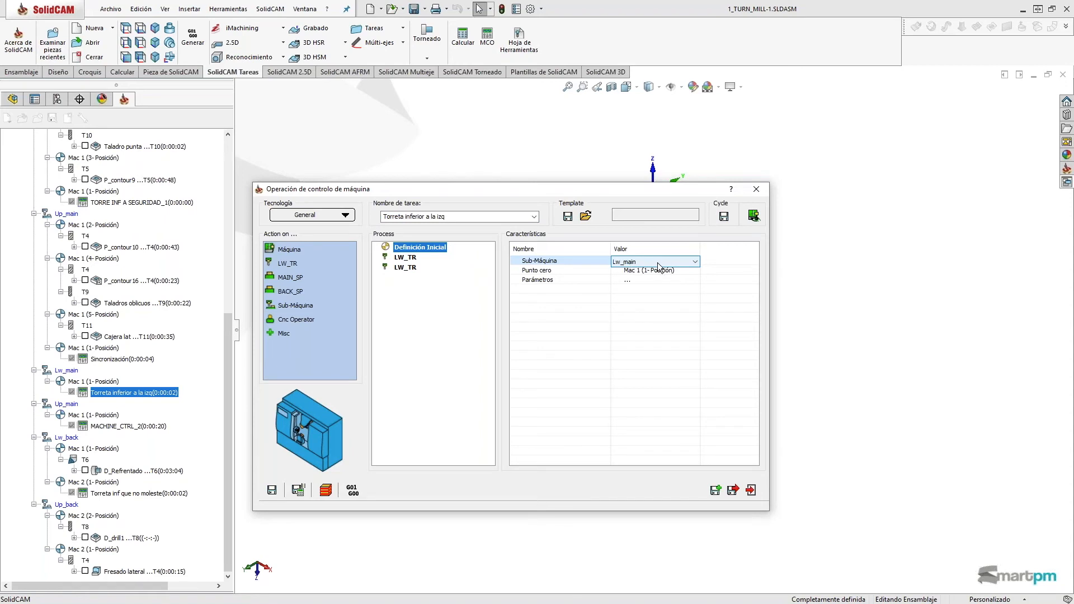
click(400, 258)
double_click(399, 258)
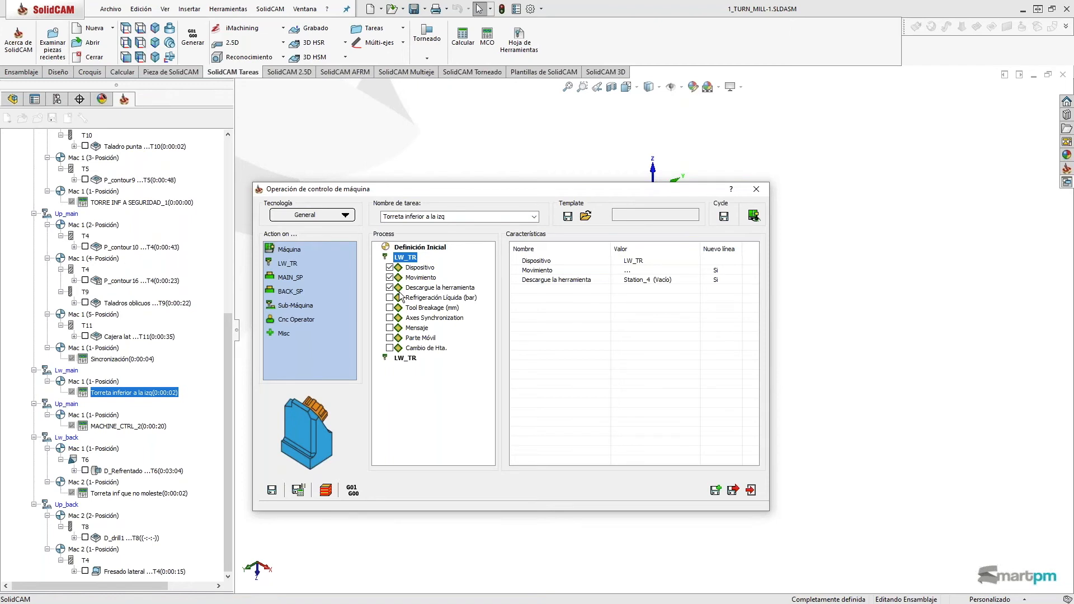
click(628, 269)
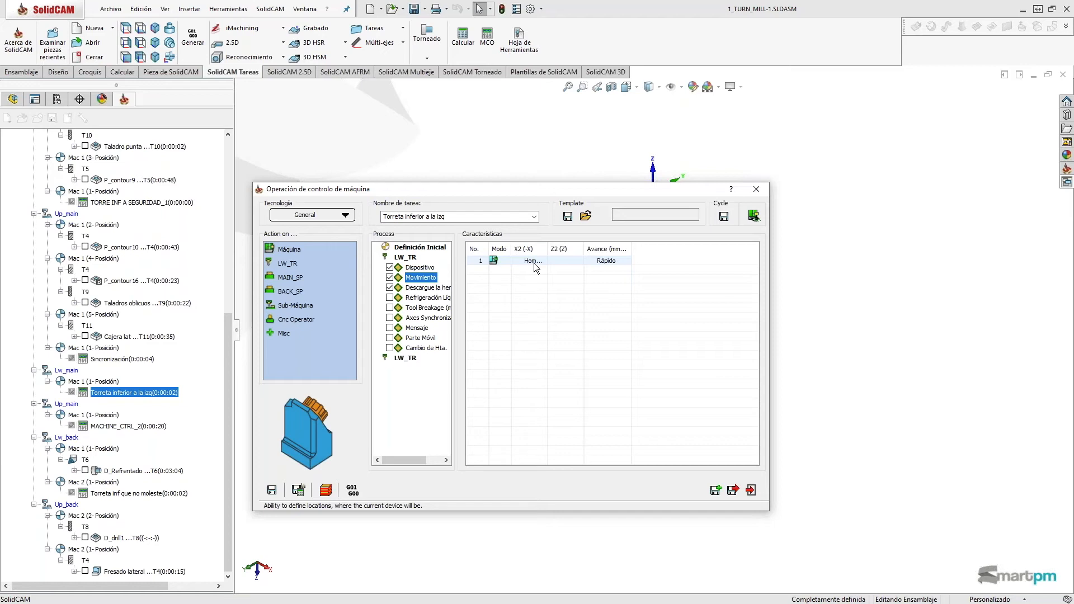
Set Descargue la herramienta of the first LW_TR entry to Station_9 (Vacío).
click(420, 287)
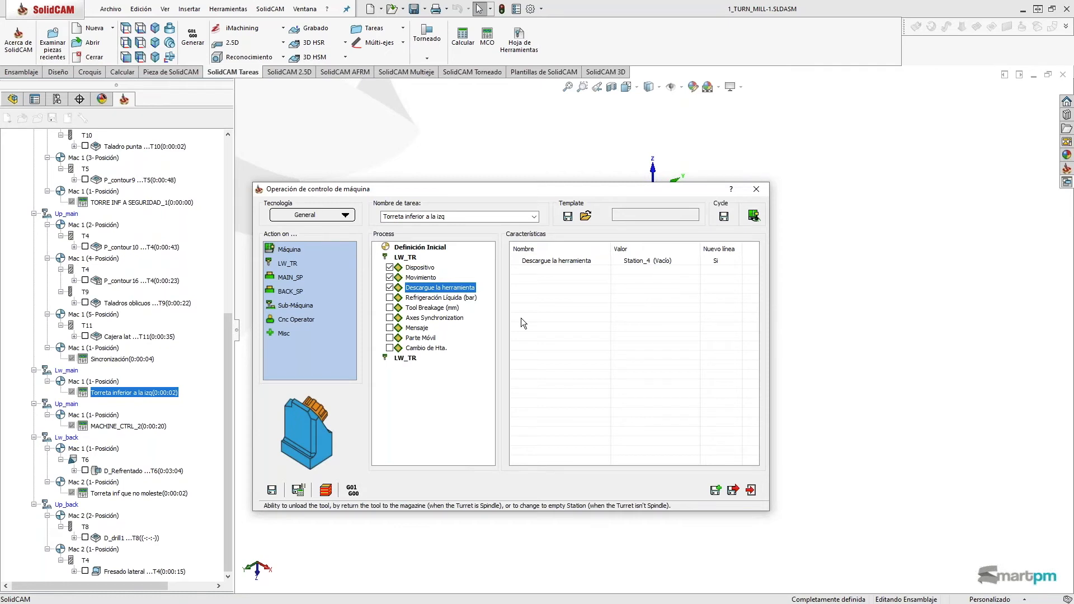
click(679, 261)
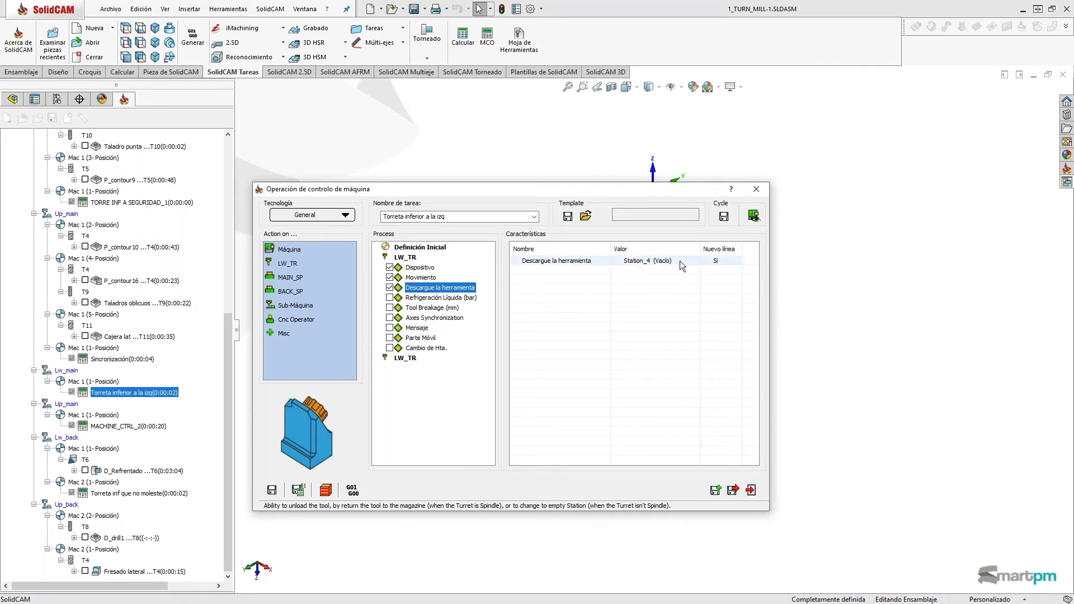
click(693, 261)
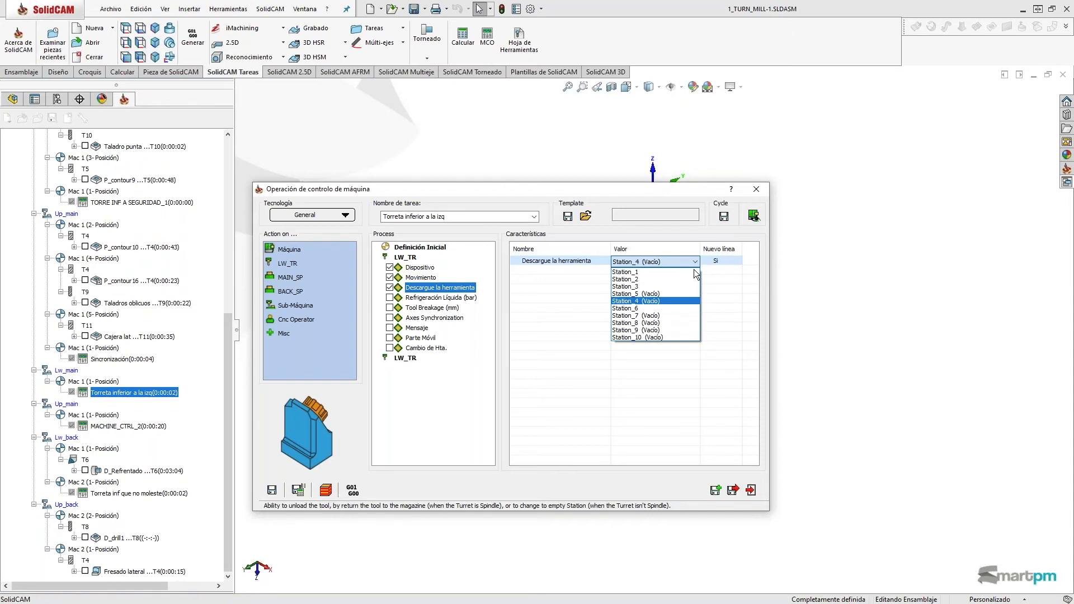
click(672, 328)
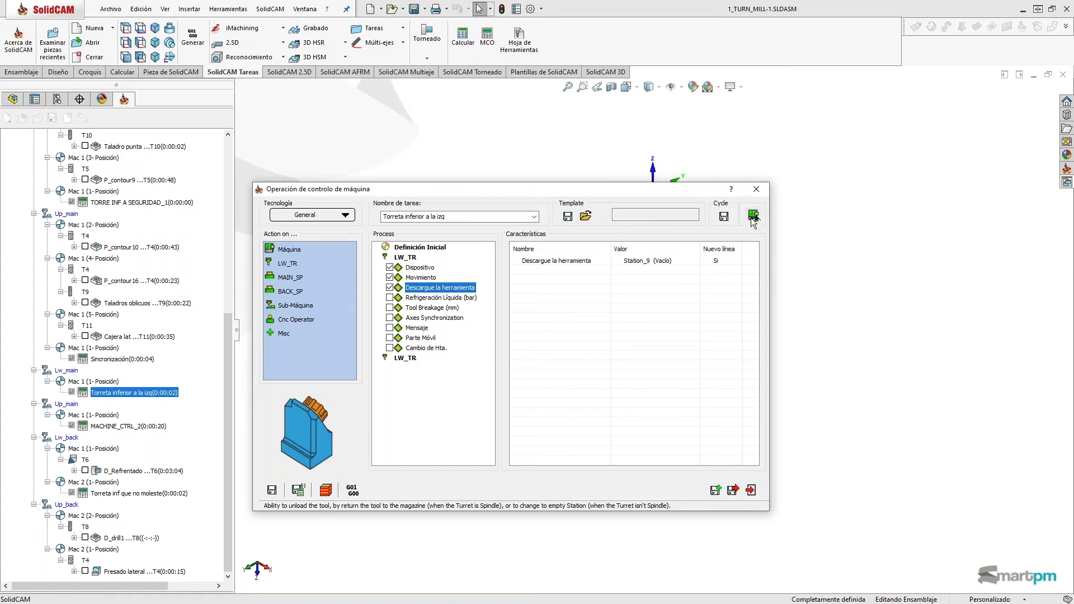
Inspect the lower turret's position relative to both spindles in the machine preview, close it, and exit the operation without saving.
drag(595, 192, 446, 220)
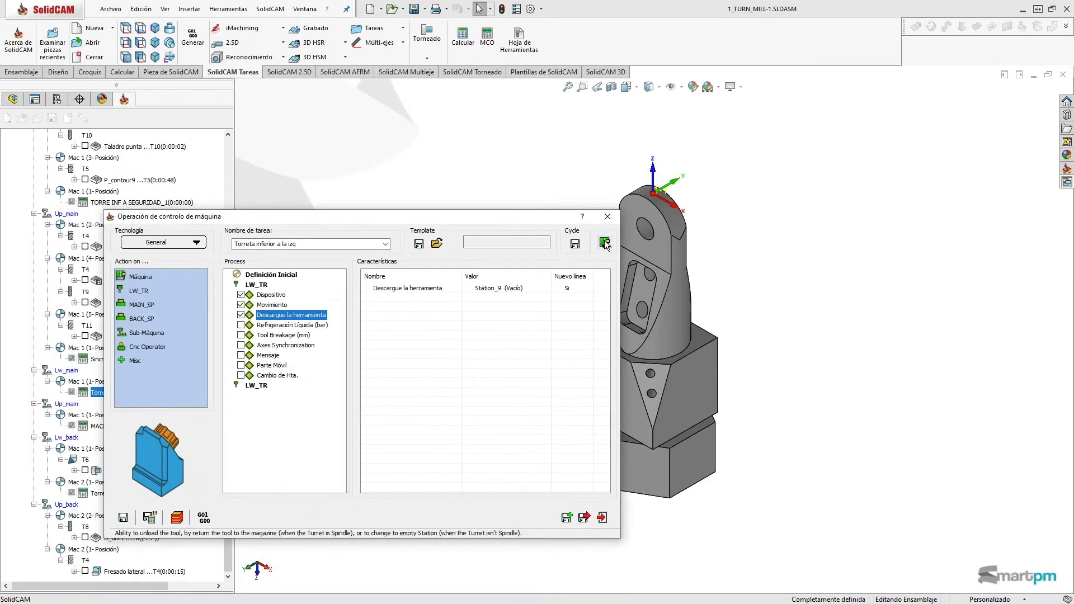
click(605, 243)
scroll(550, 317, up, 5)
middle_drag(577, 329, 596, 315)
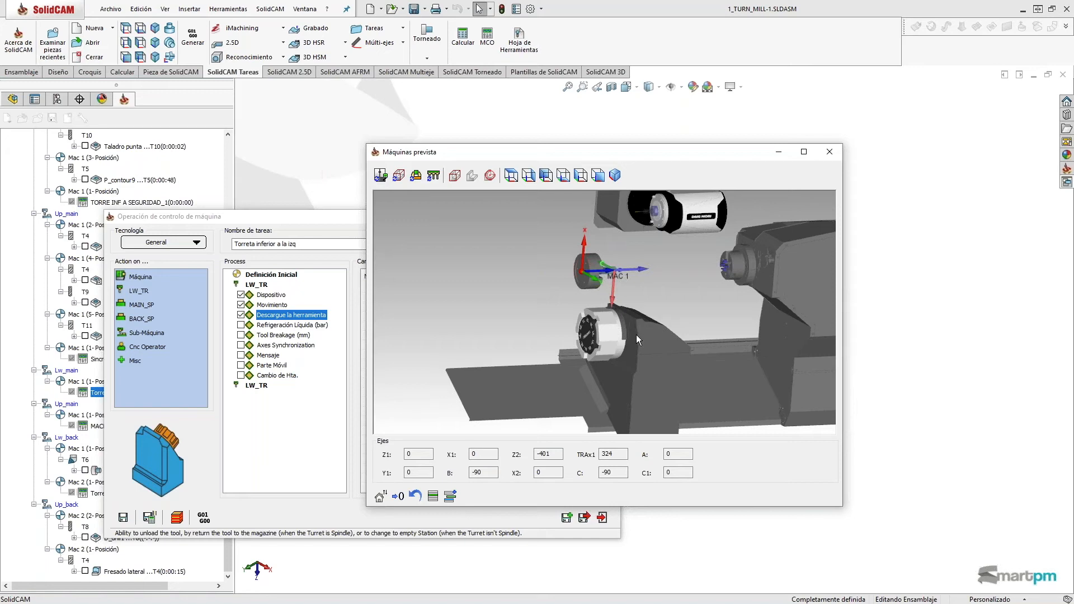
middle_drag(636, 340, 629, 332)
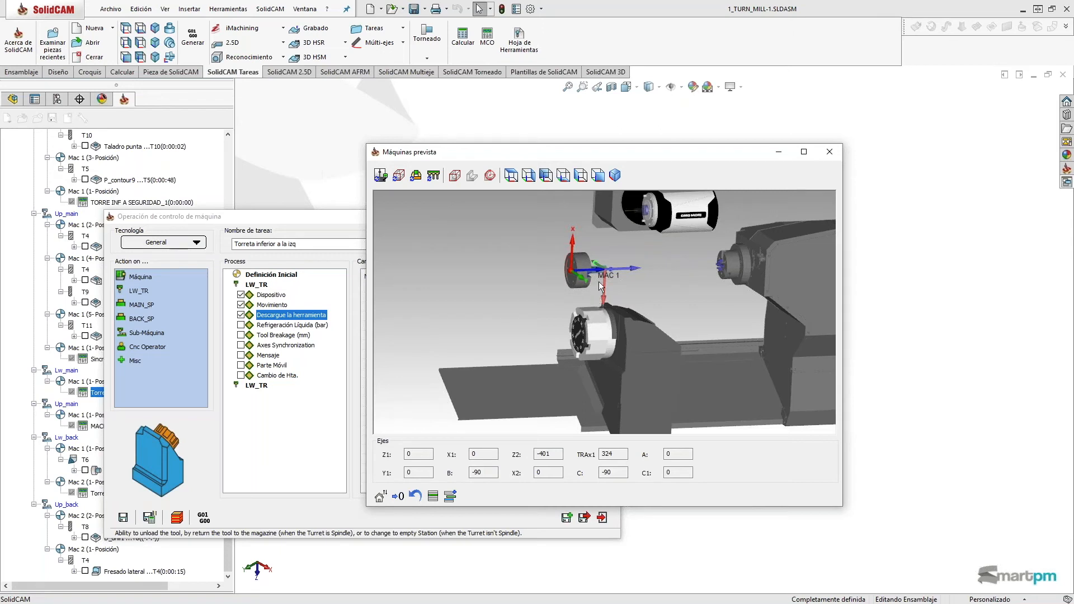
middle_drag(590, 293, 595, 288)
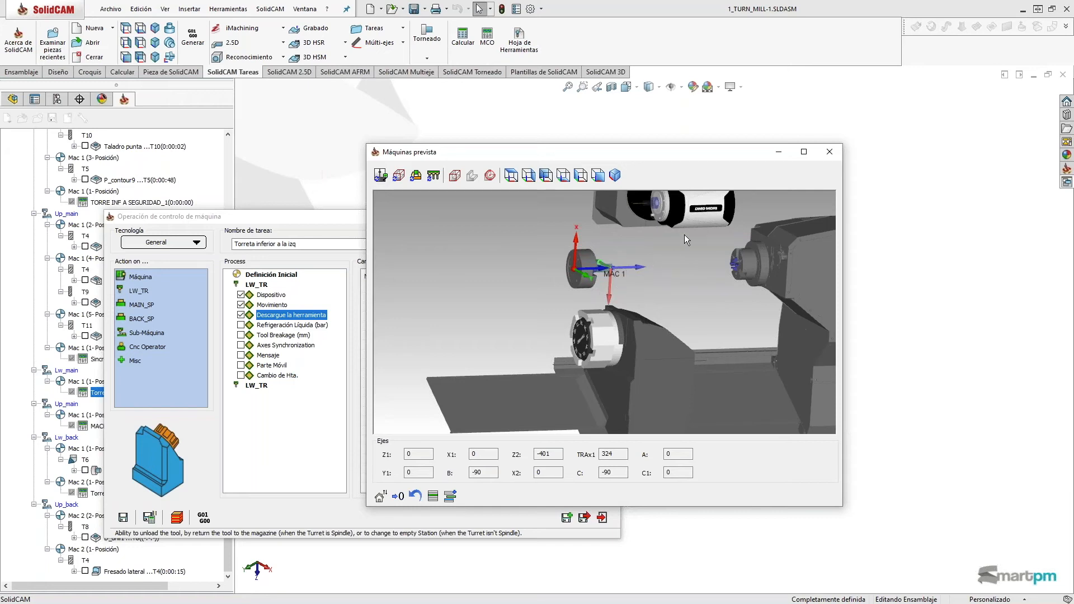
click(831, 150)
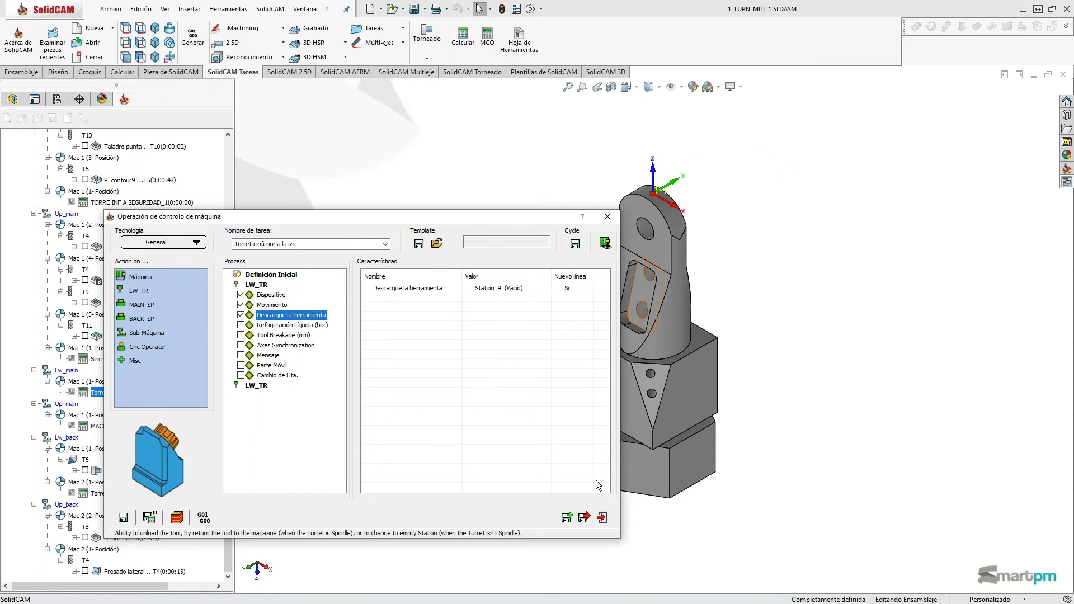
click(601, 517)
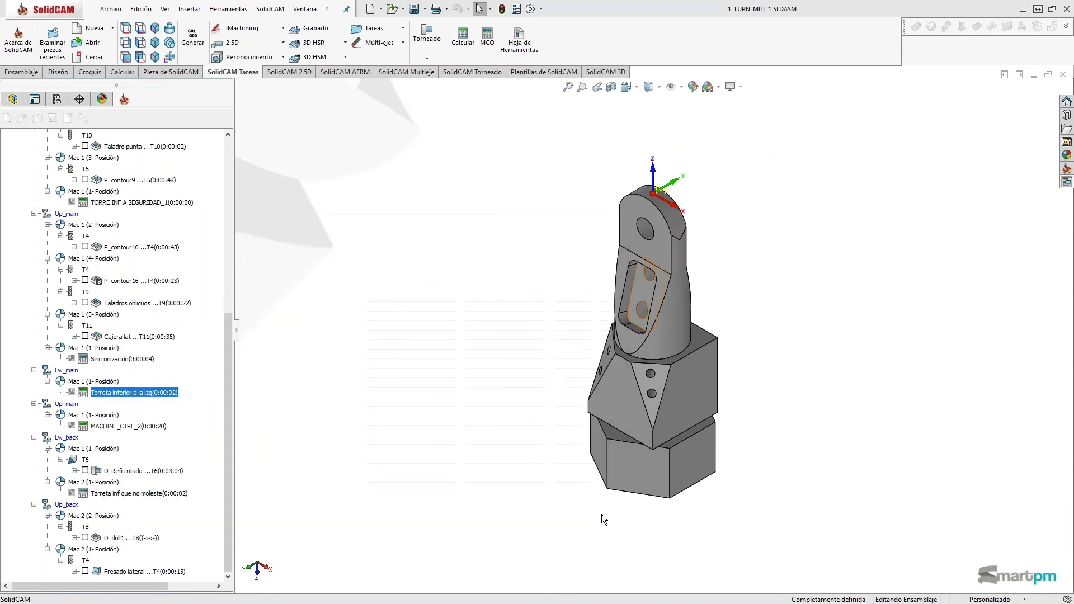
Open the MACHINE_CTRL_2 operation and examine its Sub-Máquina and the UP_TR entry's Movimiento settings.
click(98, 427)
double_click(98, 426)
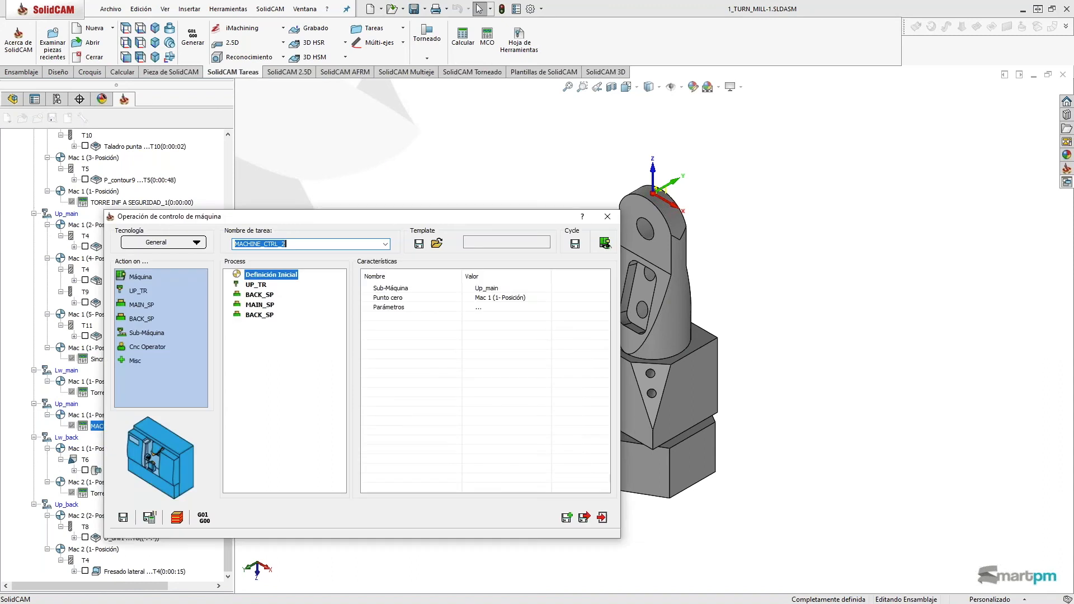
drag(375, 216, 446, 210)
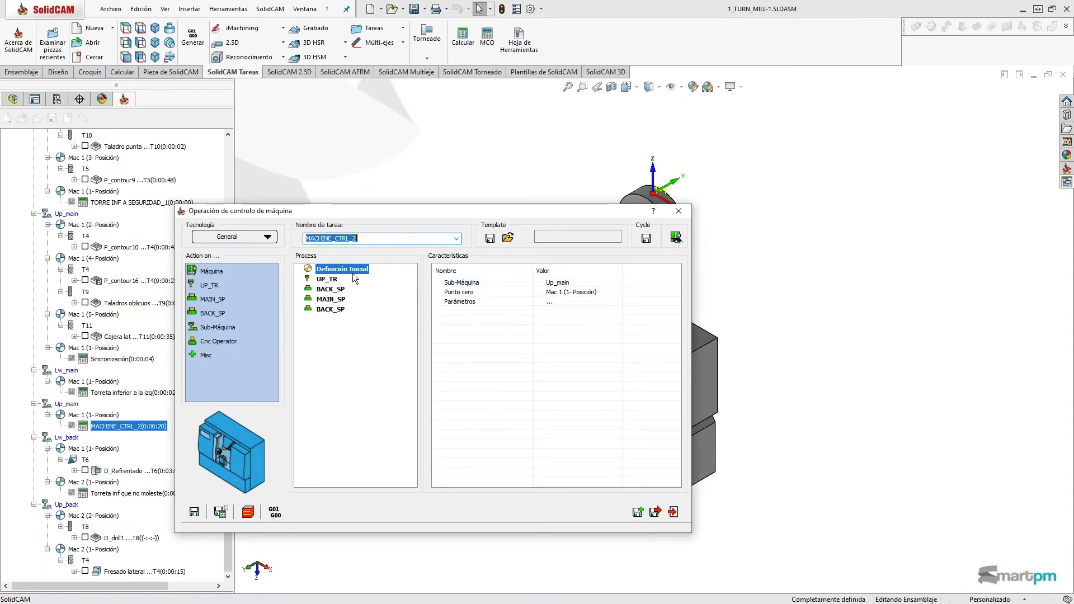
click(551, 285)
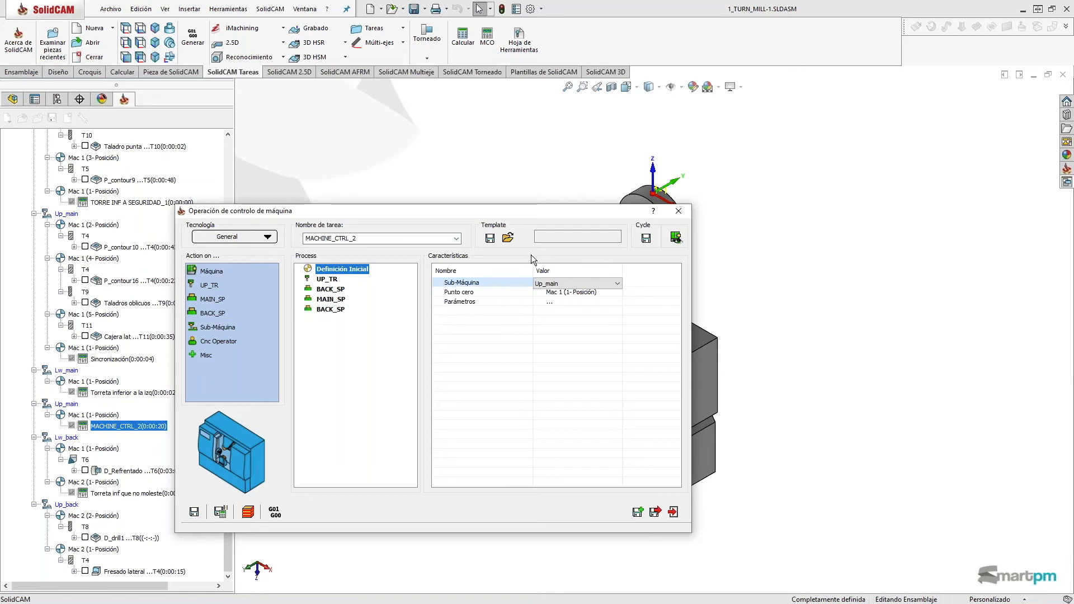
click(324, 279)
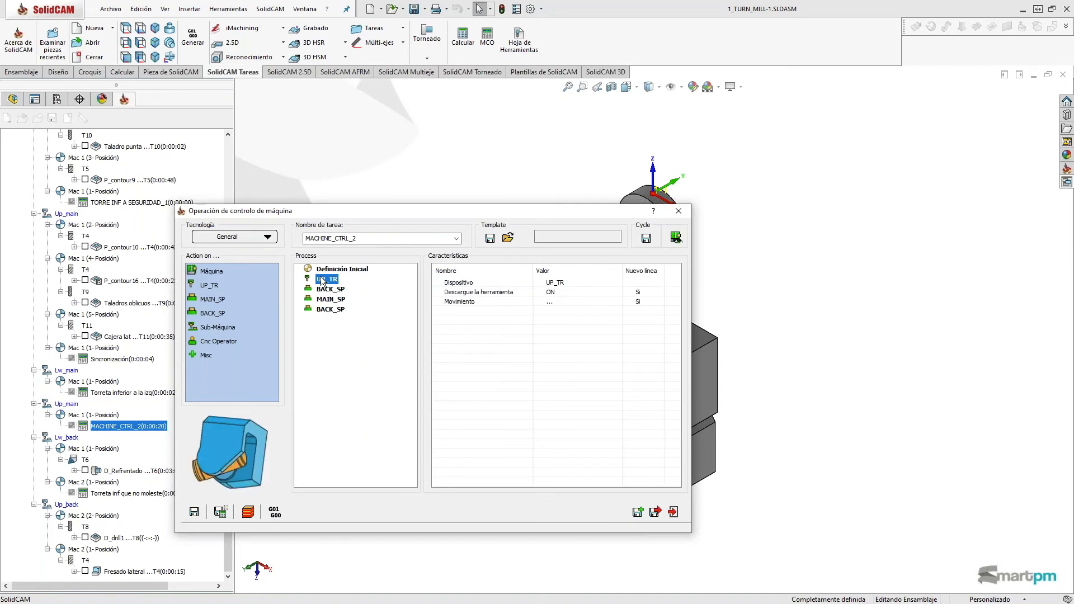
click(547, 305)
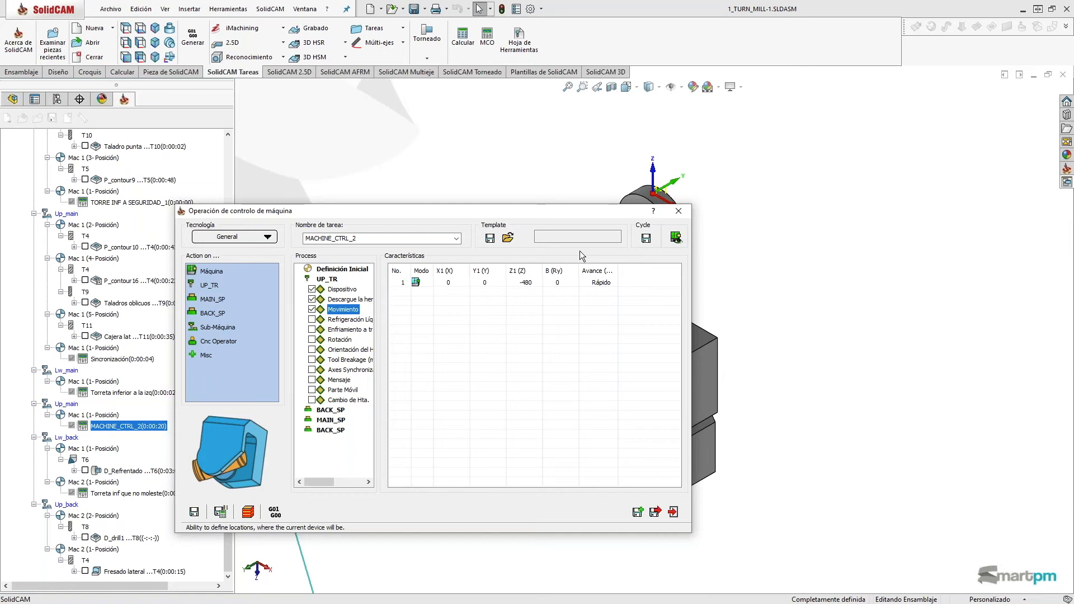
Examine the first BACK_SP entry's Movimiento positions, widening the A (Z) column to read them in full.
click(325, 411)
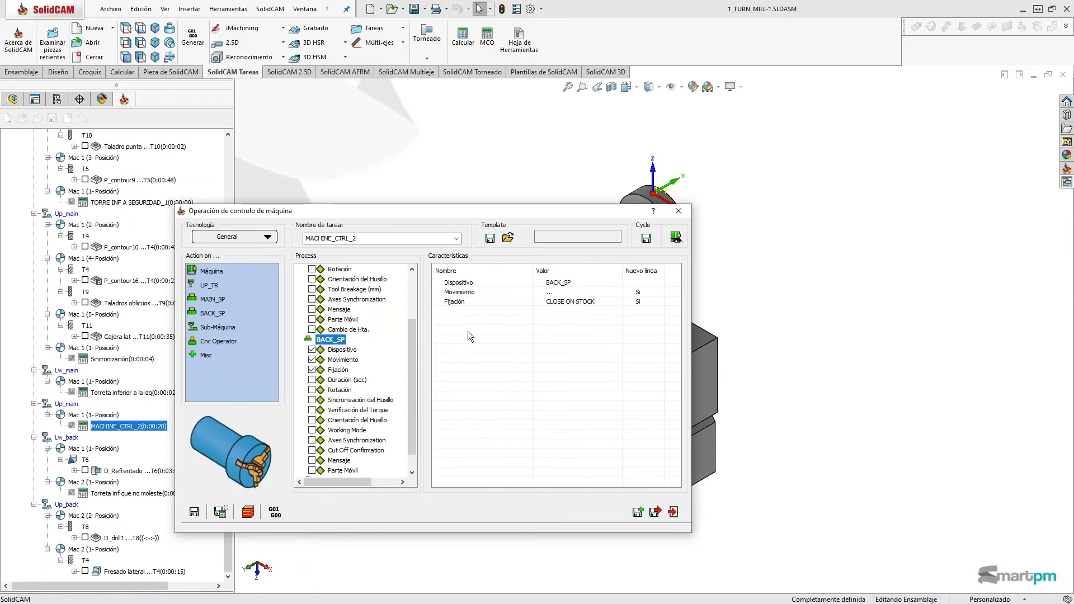
click(552, 295)
click(450, 292)
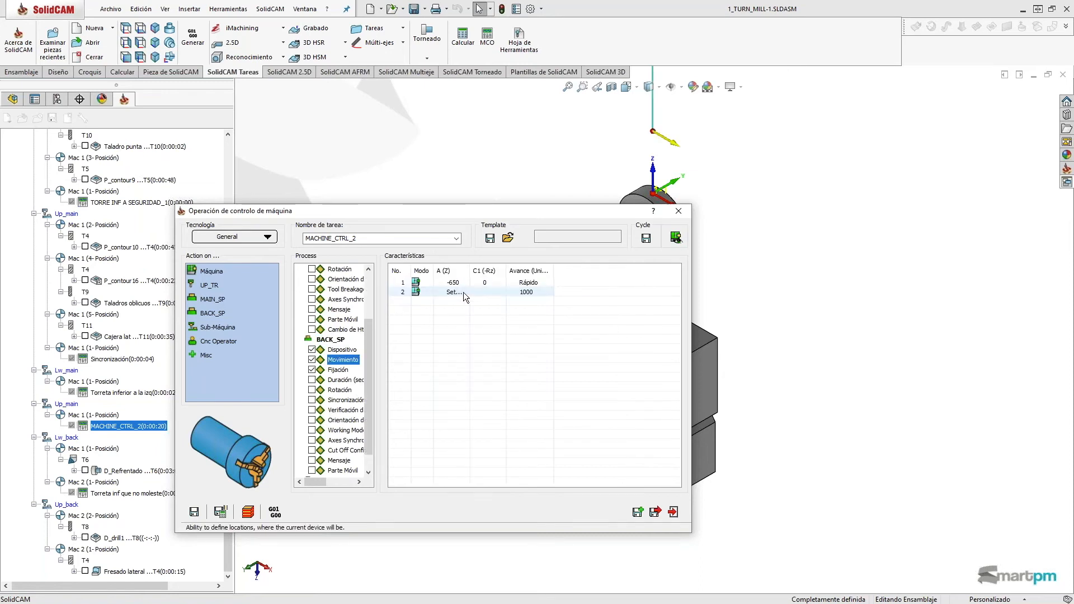
click(470, 272)
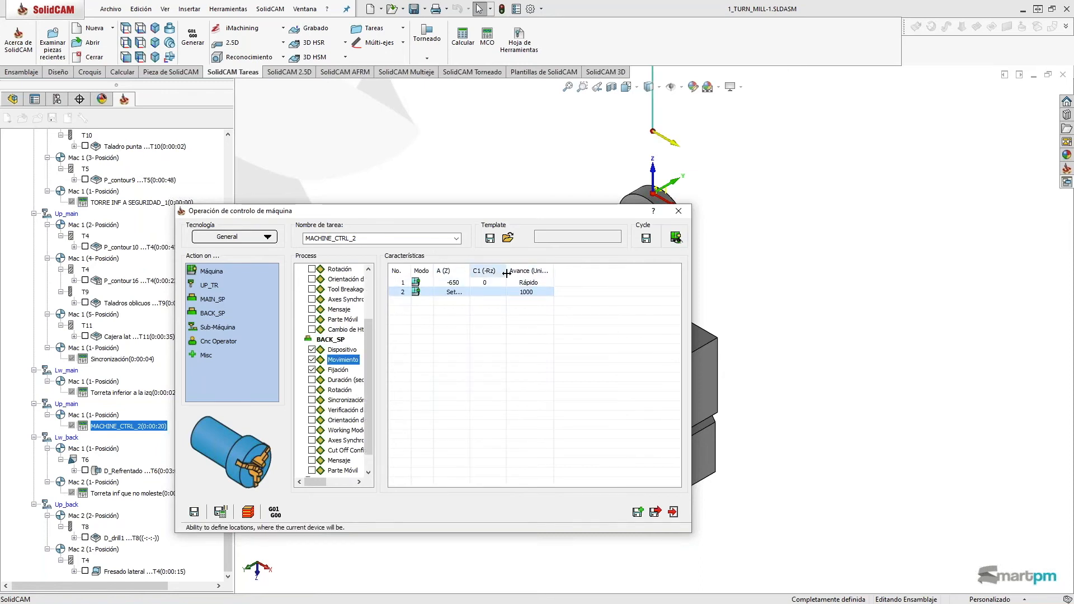
drag(469, 271, 519, 270)
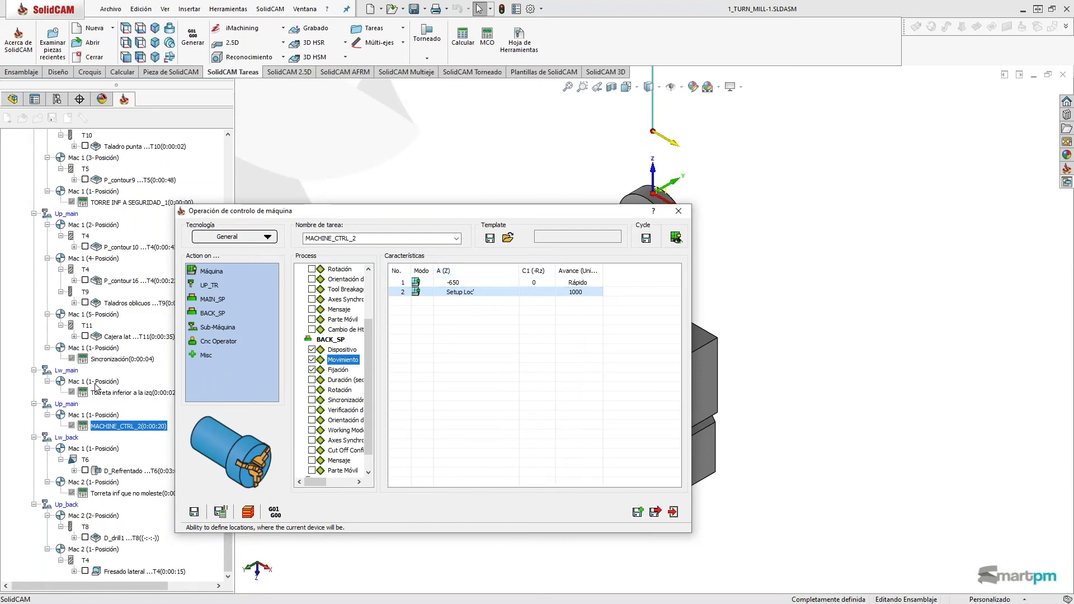
scroll(92, 381, up, 1)
scroll(93, 380, up, 7)
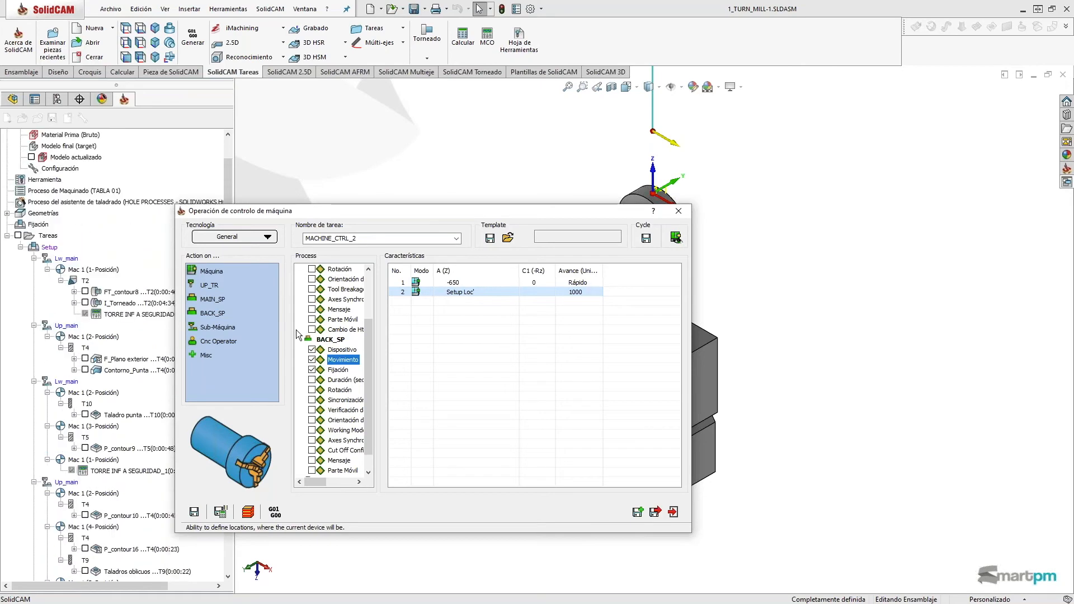
Inspect the back spindle's first movement position in the machine preview, and close the preview.
click(476, 283)
click(674, 237)
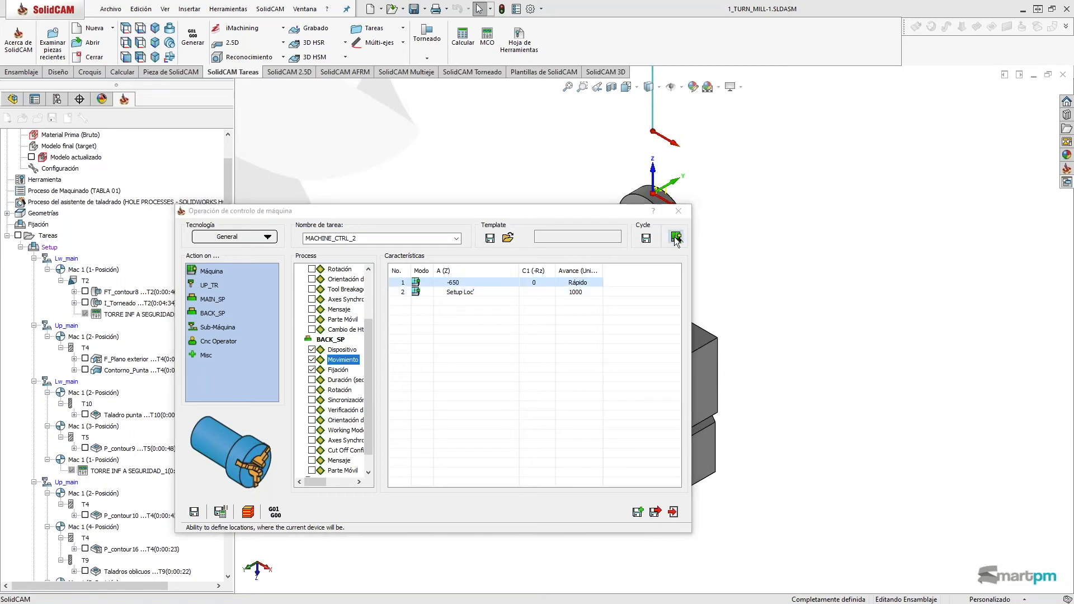
scroll(568, 313, up, 6)
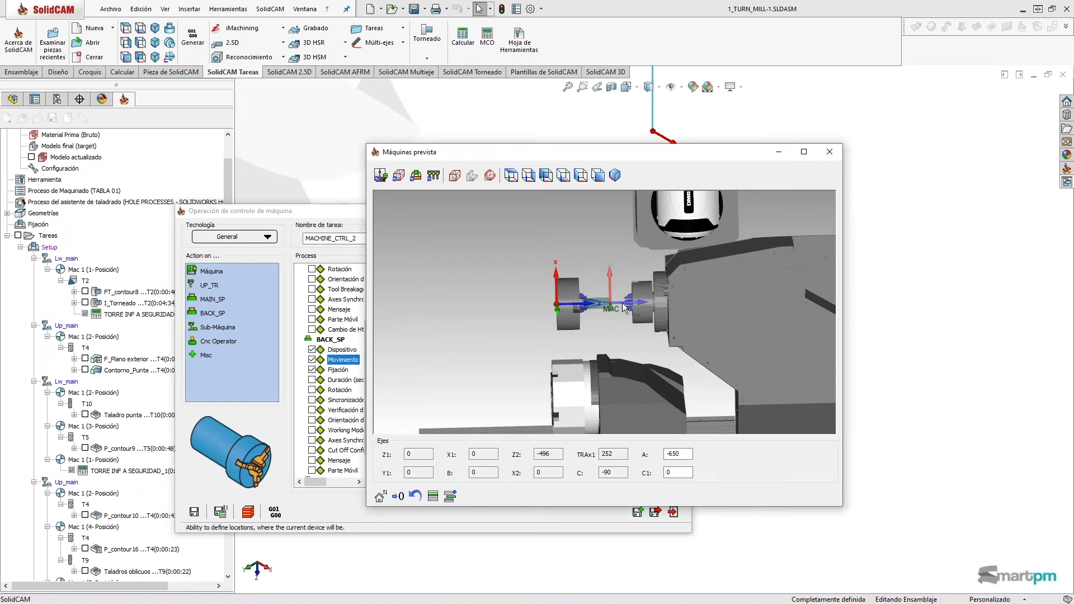
drag(609, 156, 753, 159)
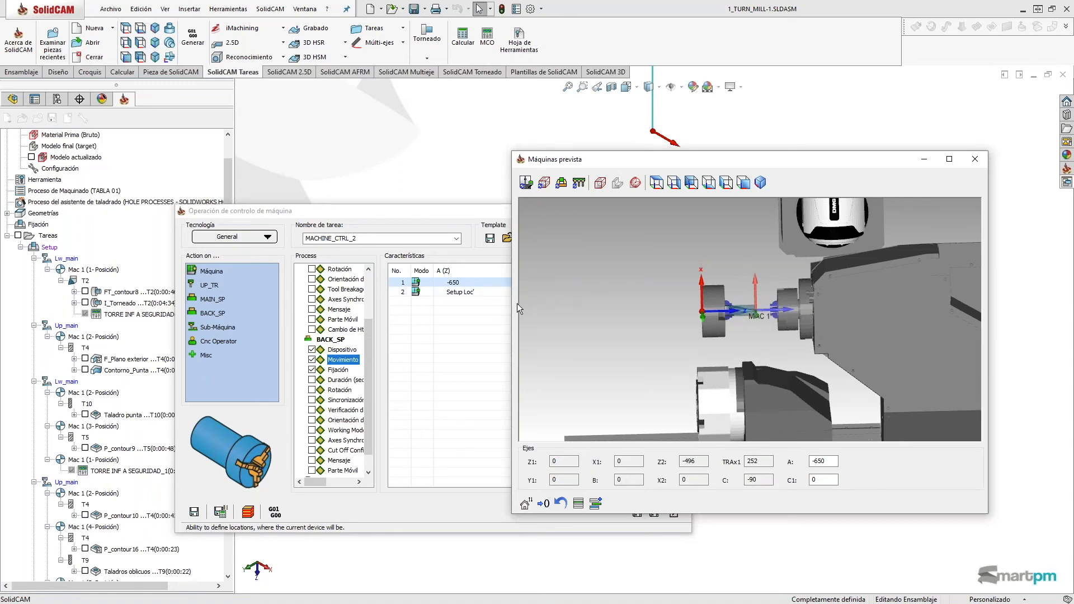
click(971, 158)
Examine the MAIN_SP Fijación and the last BACK_SP entry's Parte Móvil movements, and exit MACHINE_CTRL_2 without saving.
double_click(339, 342)
click(320, 420)
double_click(320, 421)
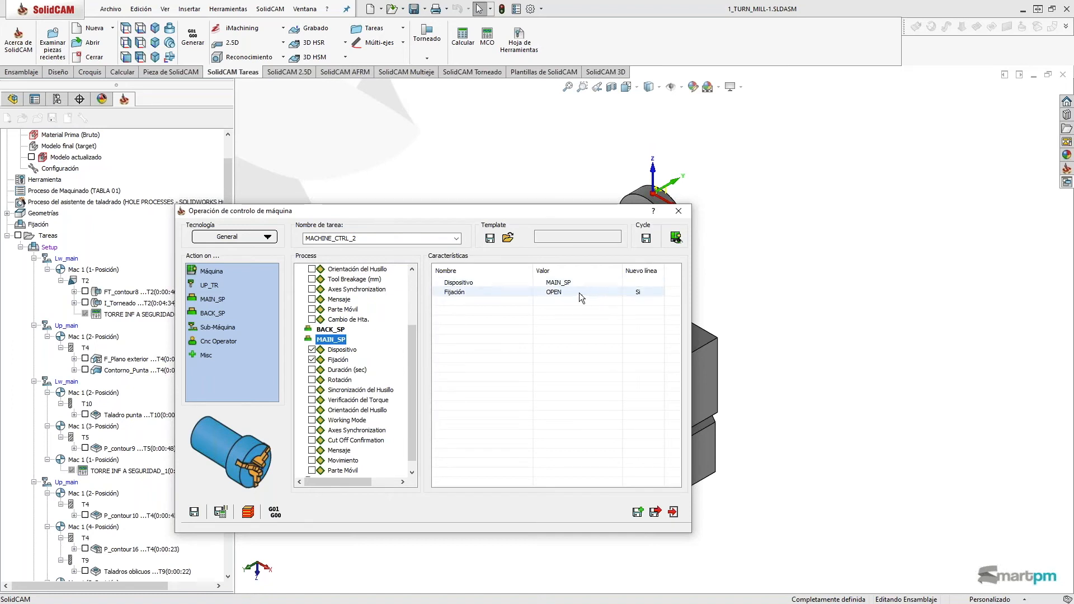
double_click(308, 340)
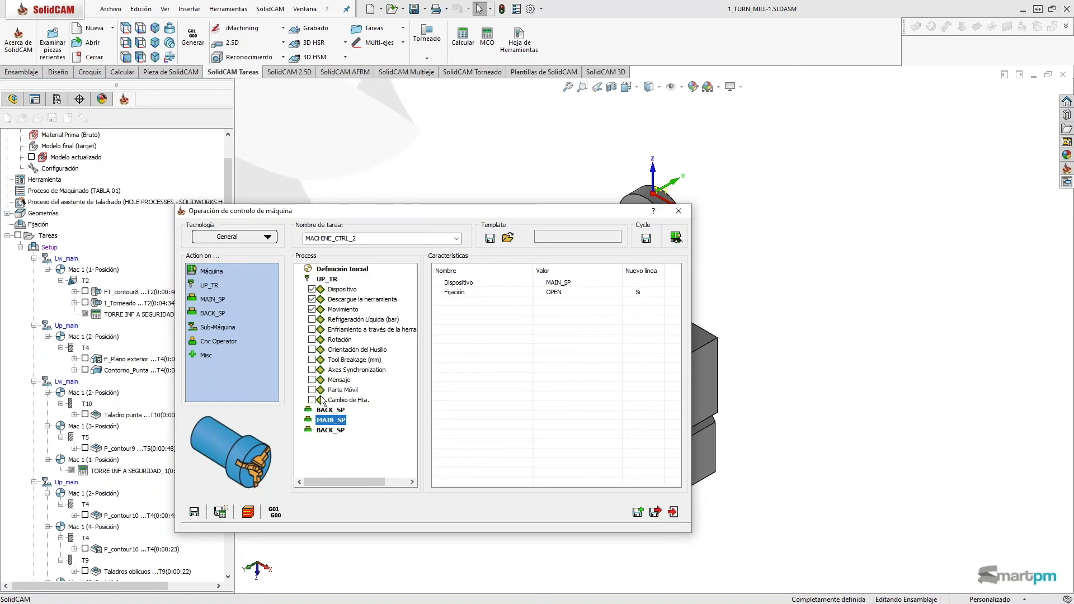
double_click(330, 430)
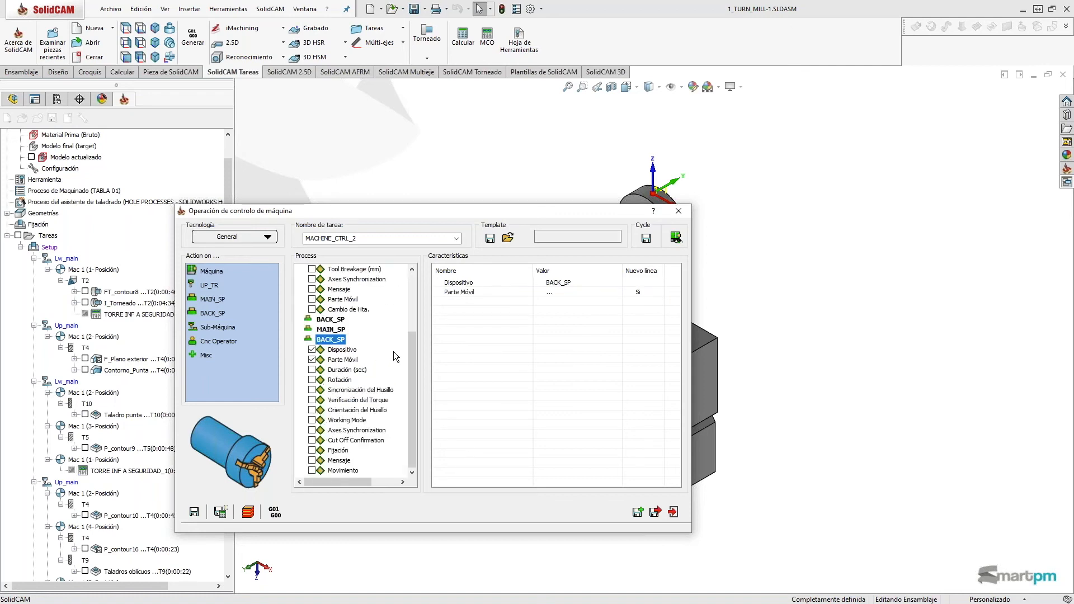
click(350, 359)
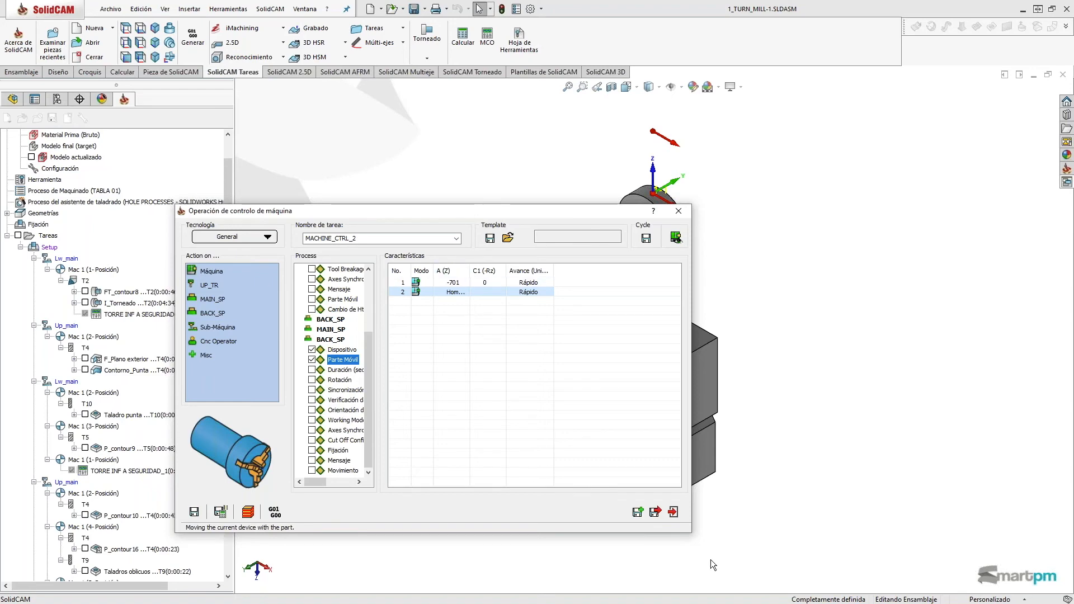
click(672, 511)
Open the machine simulation for the operations from Cajera lat through MACHINE_CTRL_2.
scroll(185, 428, down, 2)
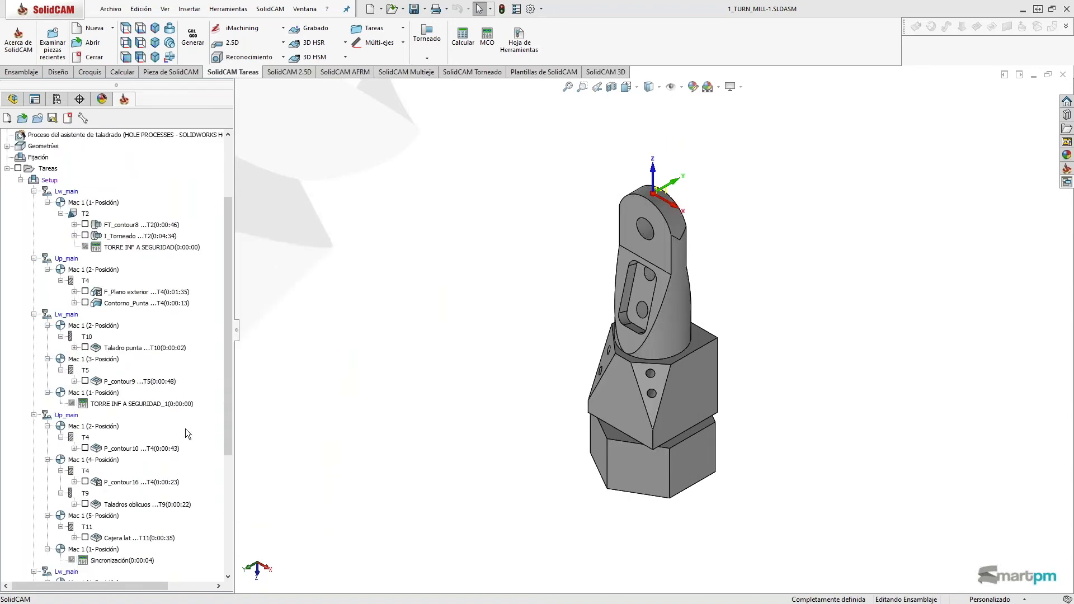
scroll(186, 428, down, 6)
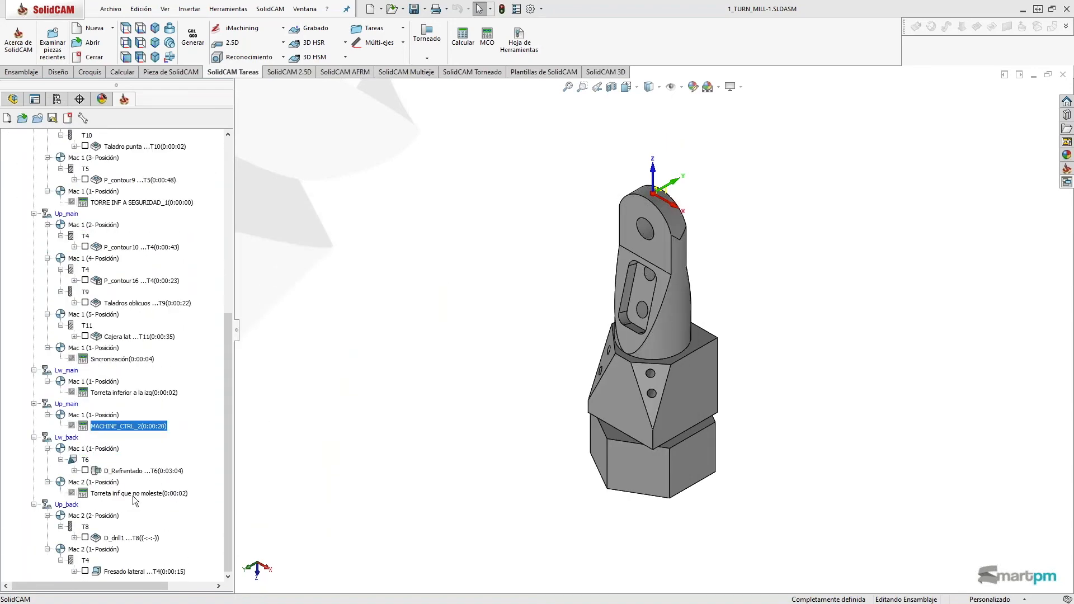
click(119, 337)
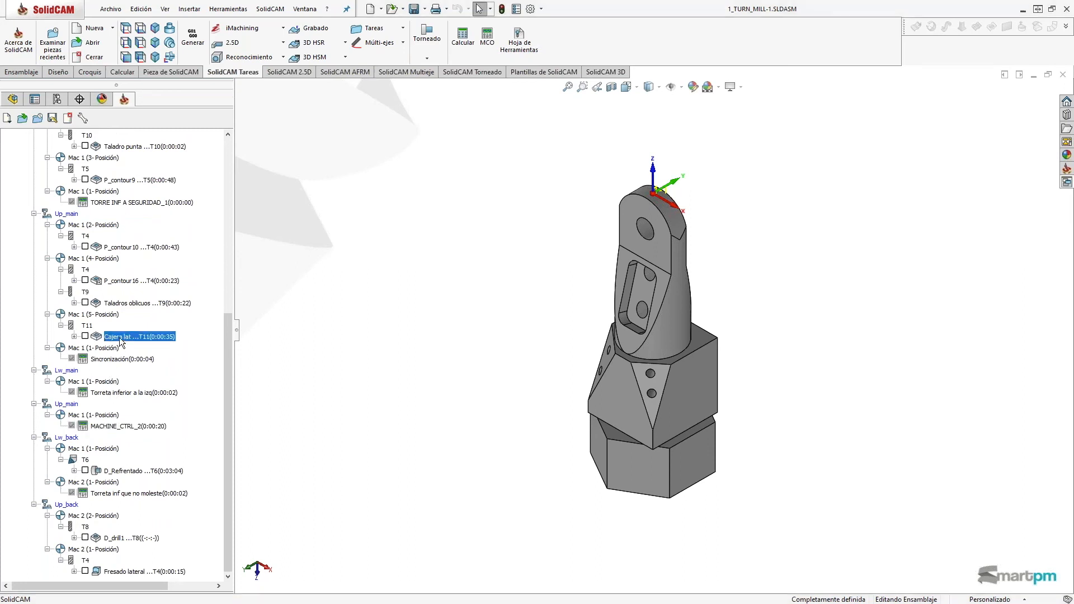
shift+click(120, 337)
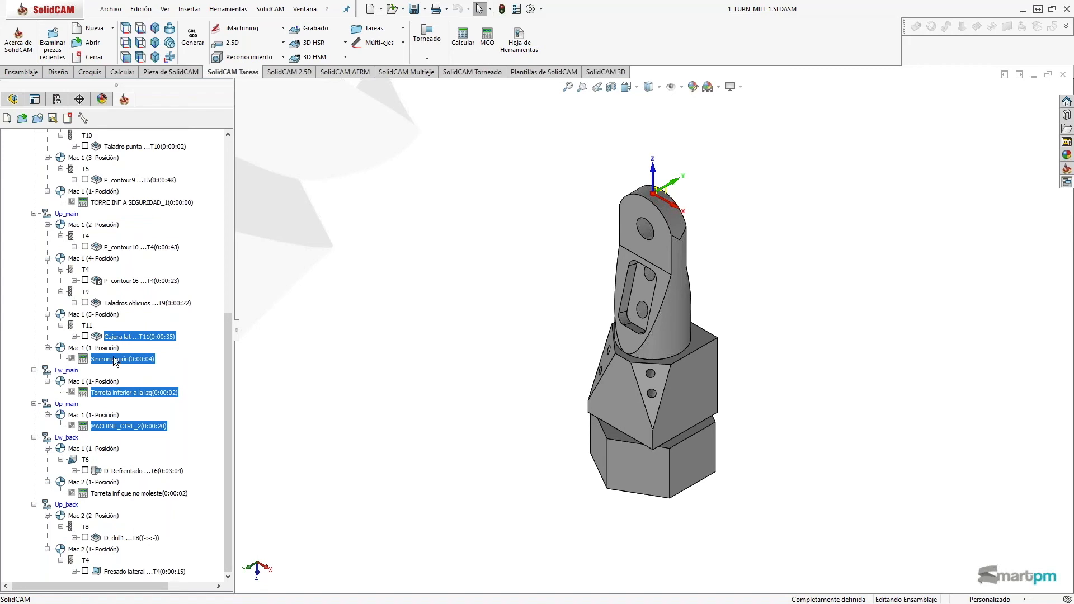
right_click(122, 334)
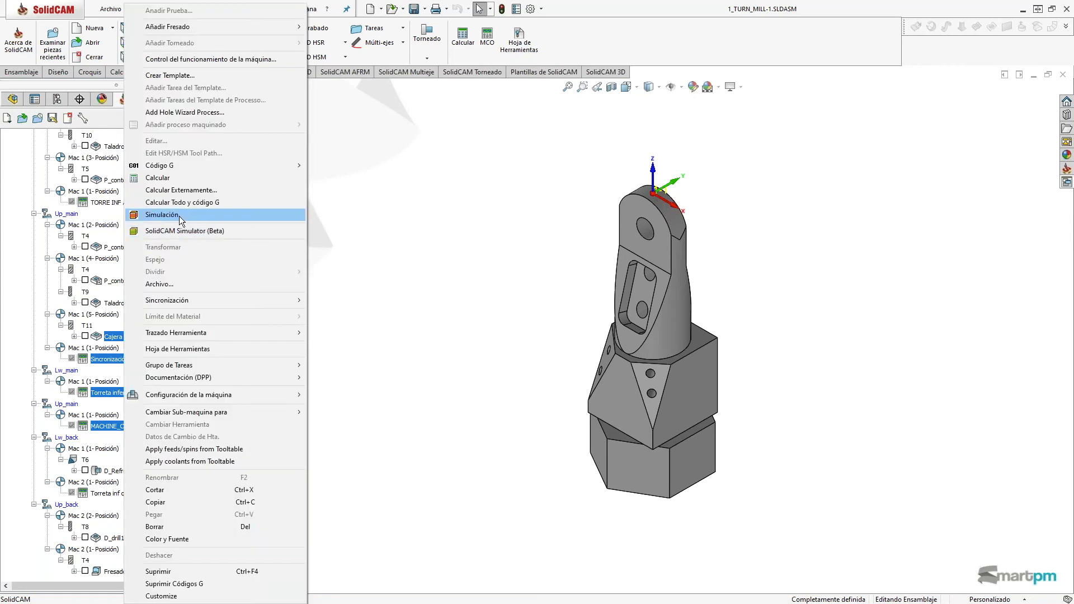
click(179, 216)
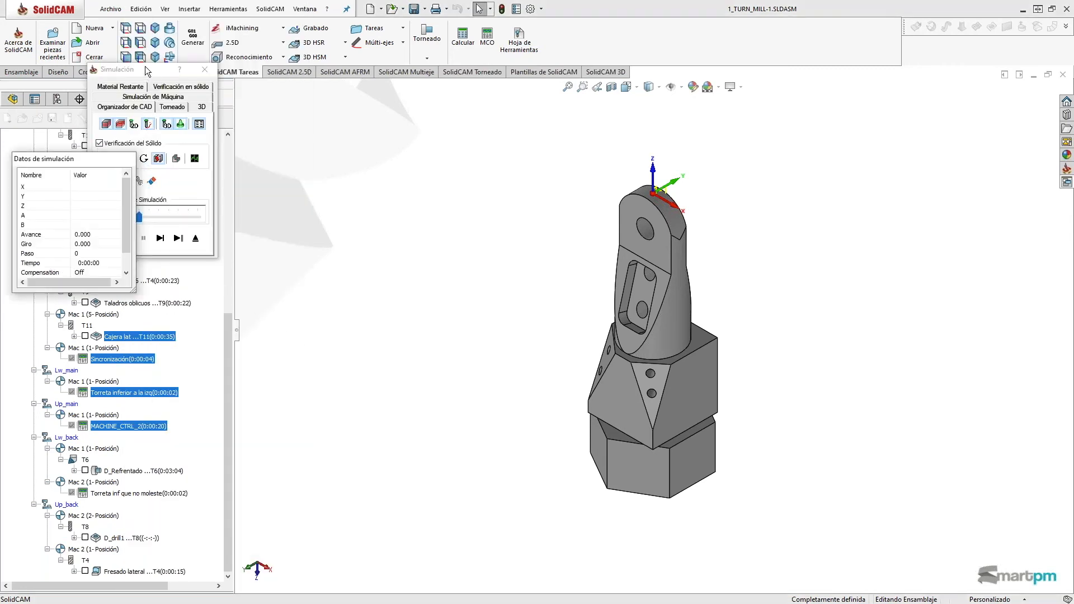
click(173, 96)
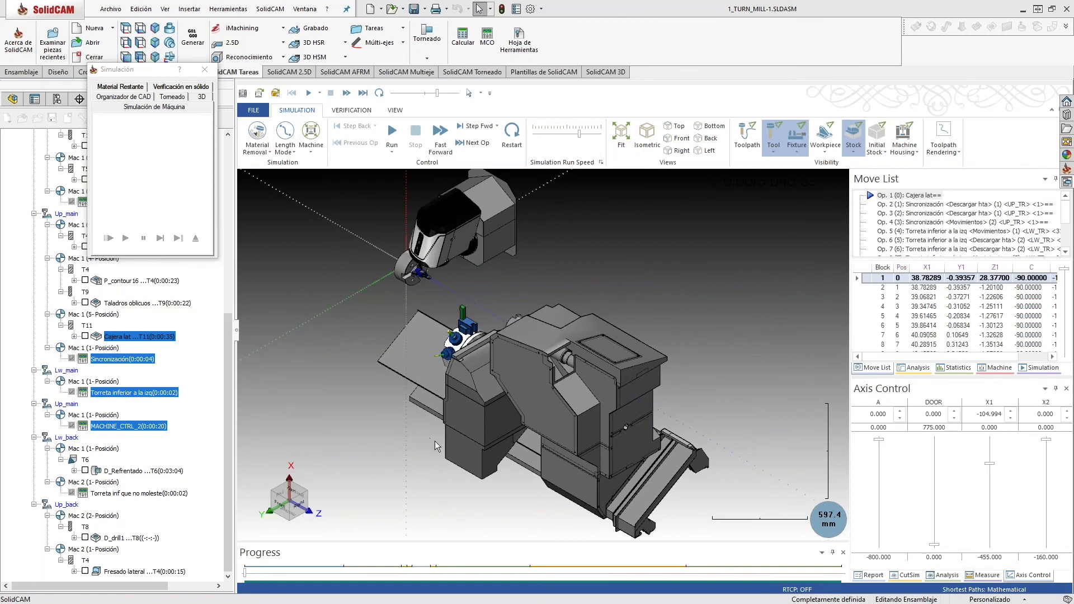
Skip ahead to the Sincronización operation and run the machine simulation from there at a slightly higher speed.
middle_drag(451, 440, 497, 463)
scroll(486, 300, up, 3)
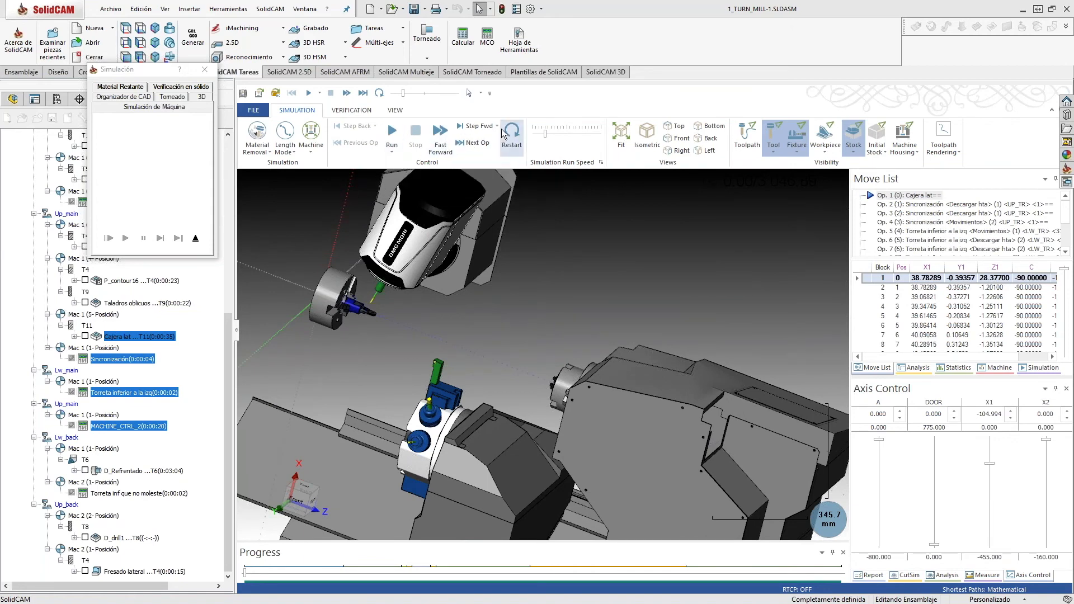
click(469, 144)
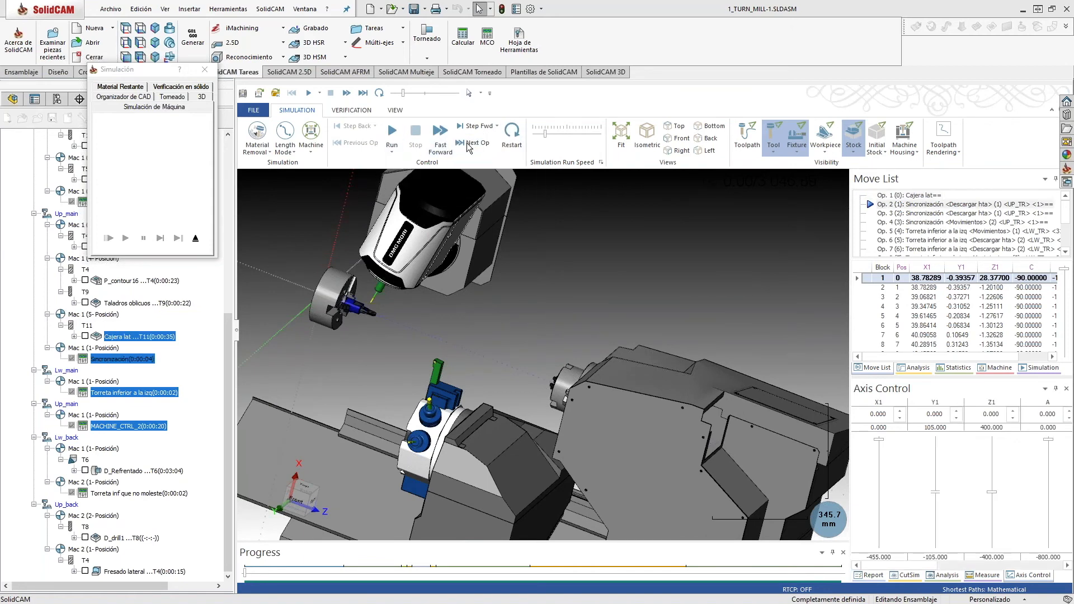
click(393, 145)
scroll(384, 333, up, 3)
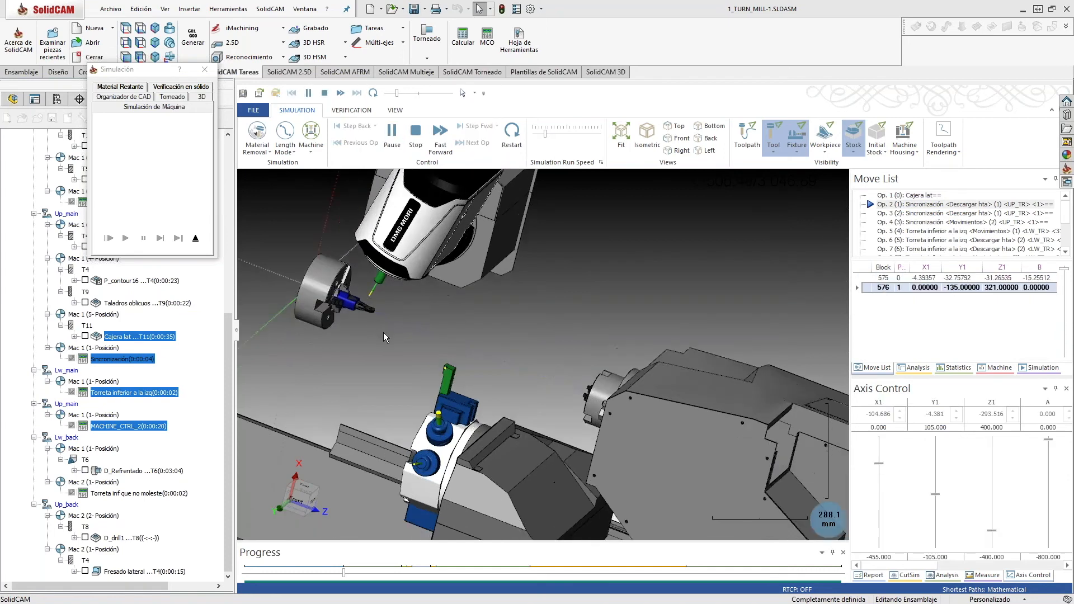
click(555, 134)
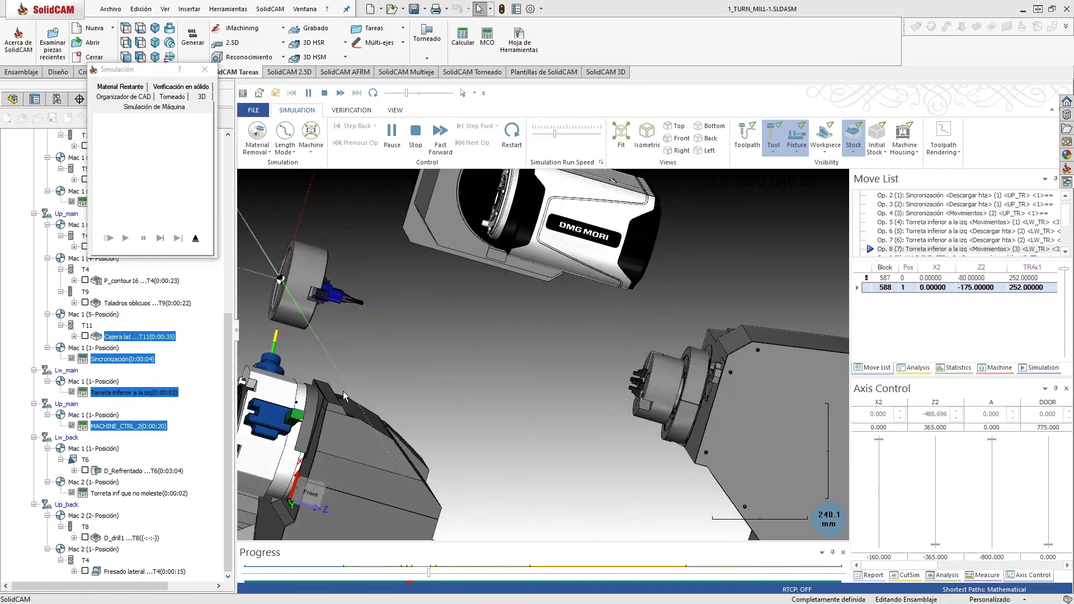
Follow the simulated part transfer to the back spindle and inspect the final positions of both turrets and spindles.
scroll(305, 400, up, 1)
middle_drag(305, 400, 295, 343)
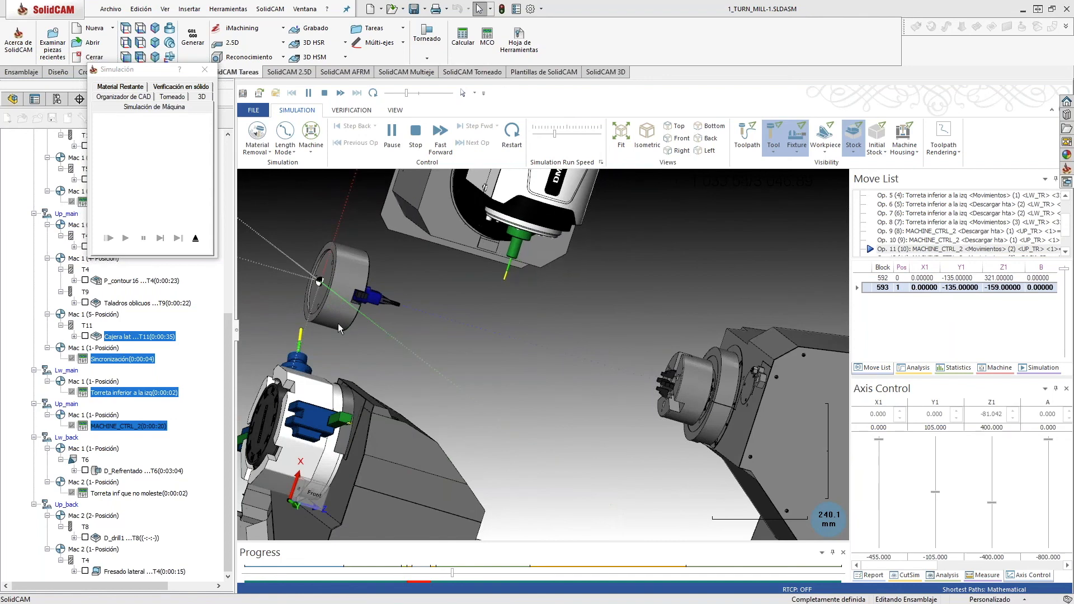
middle_drag(371, 350, 340, 340)
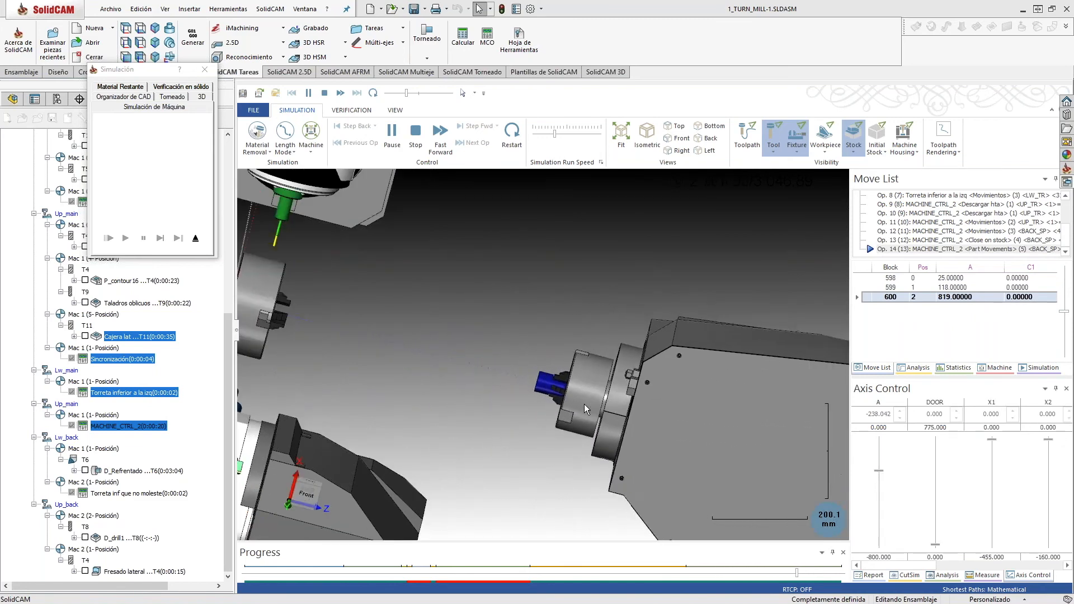
scroll(615, 432, down, 5)
scroll(687, 482, up, 2)
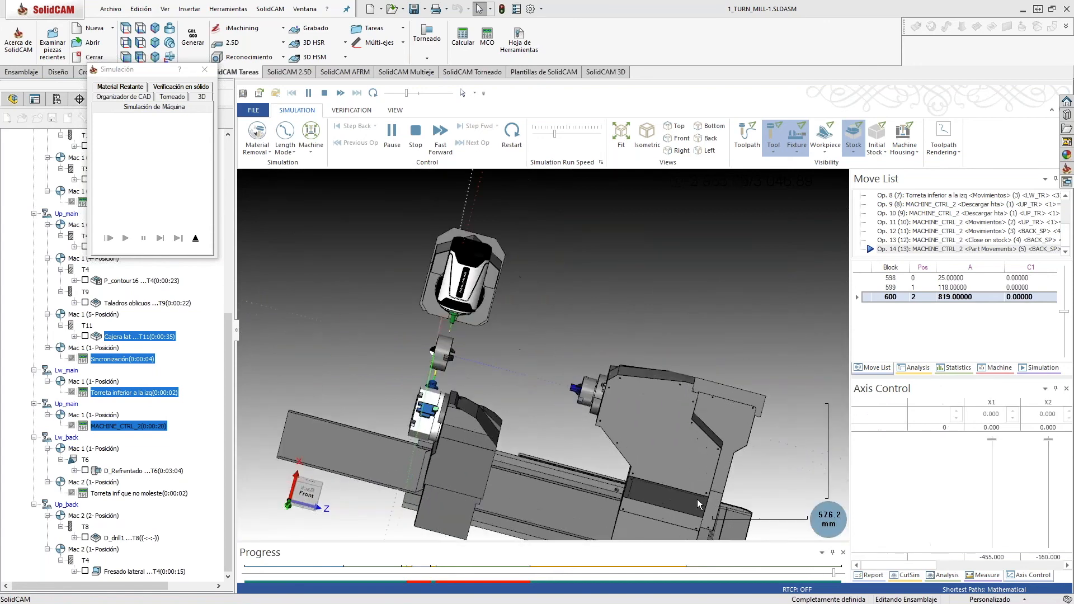
middle_drag(686, 479, 688, 473)
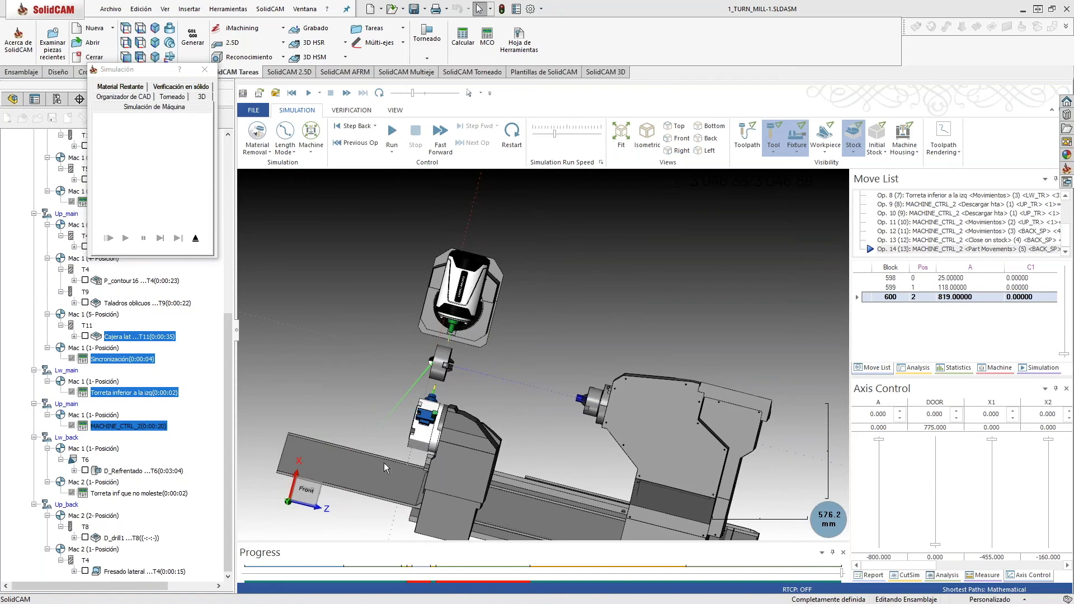
scroll(437, 423, up, 10)
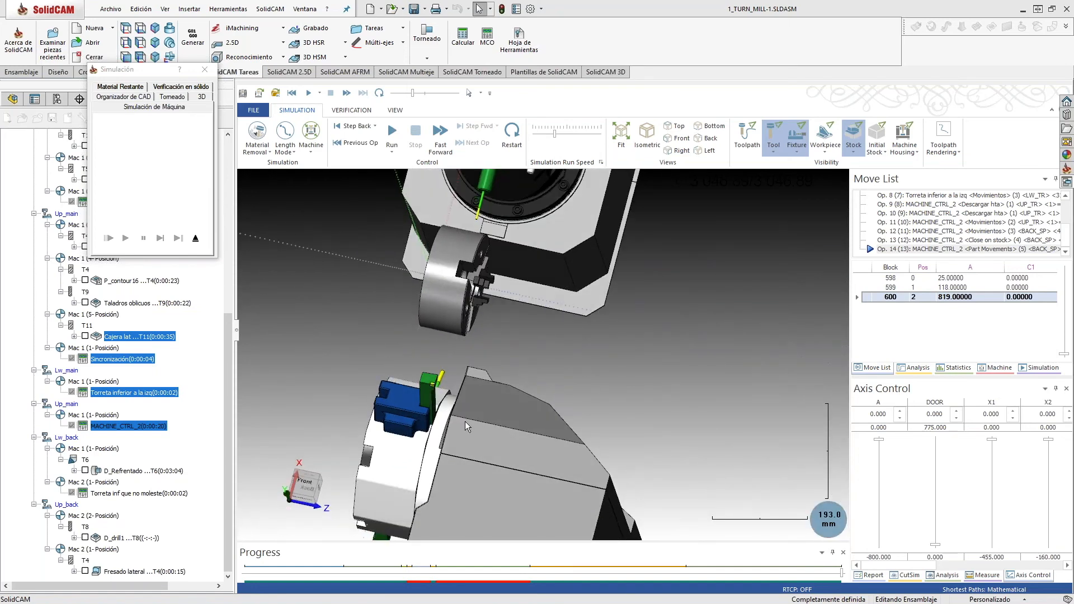
scroll(472, 437, down, 8)
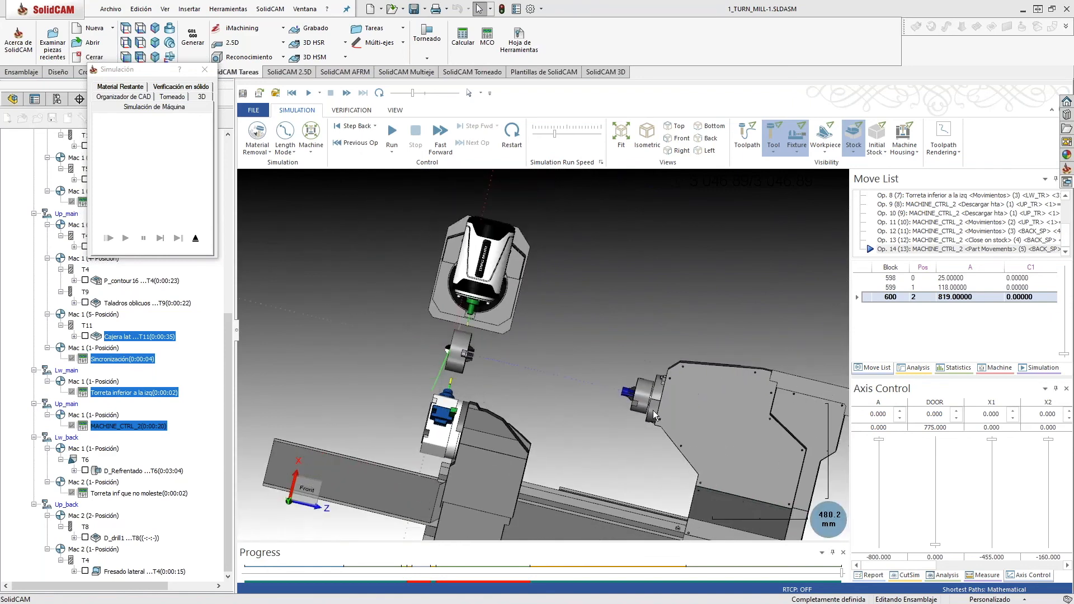
scroll(626, 398, up, 3)
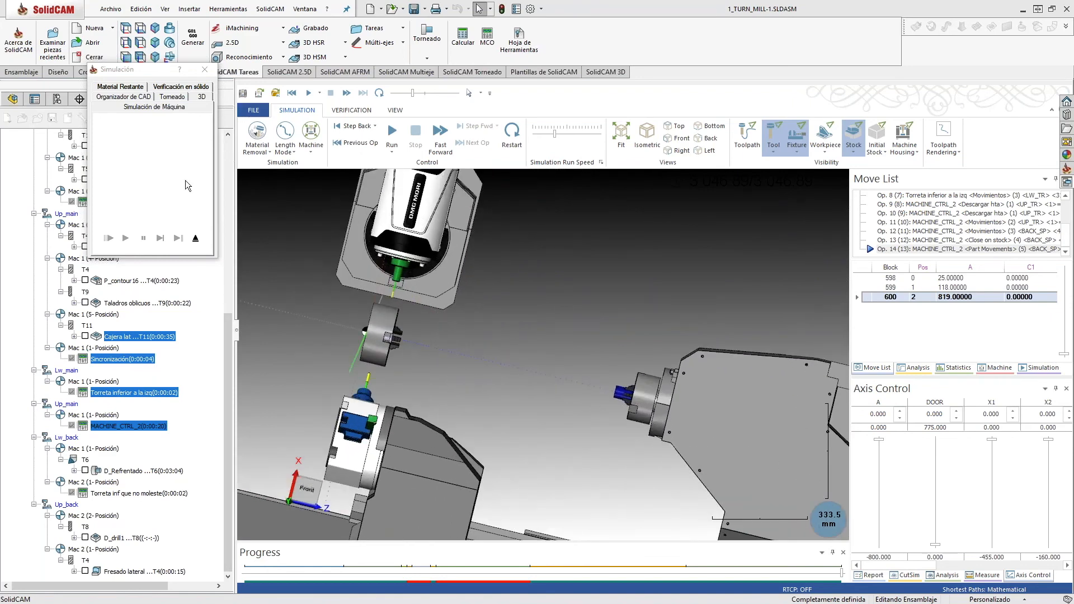
Exit the machine simulation, examine the LW_TR movement settings of the Torreta inf que no moleste operation, and close the operation.
click(195, 238)
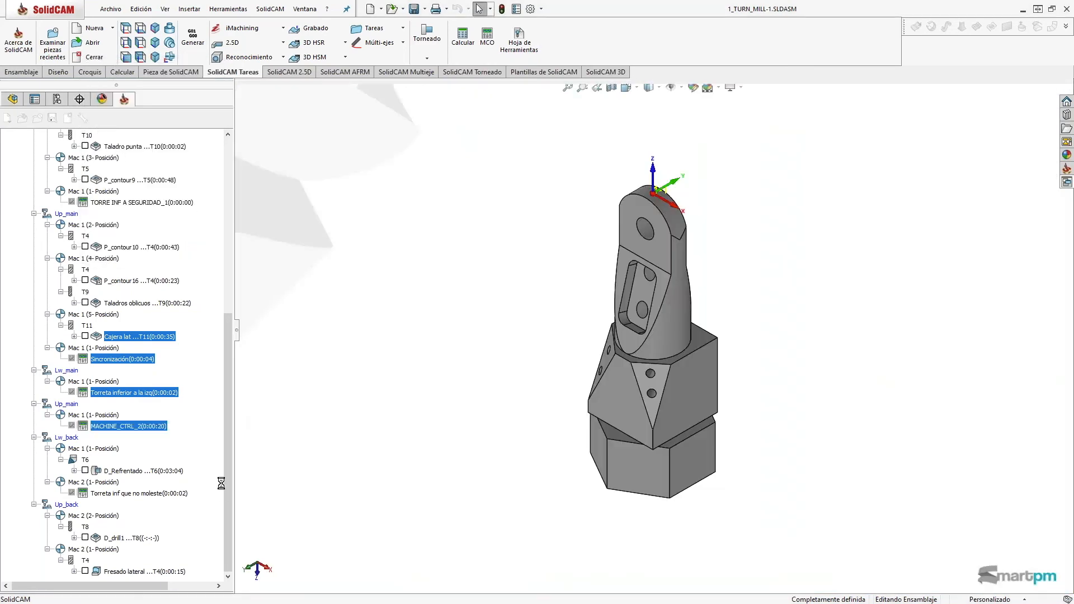
click(123, 493)
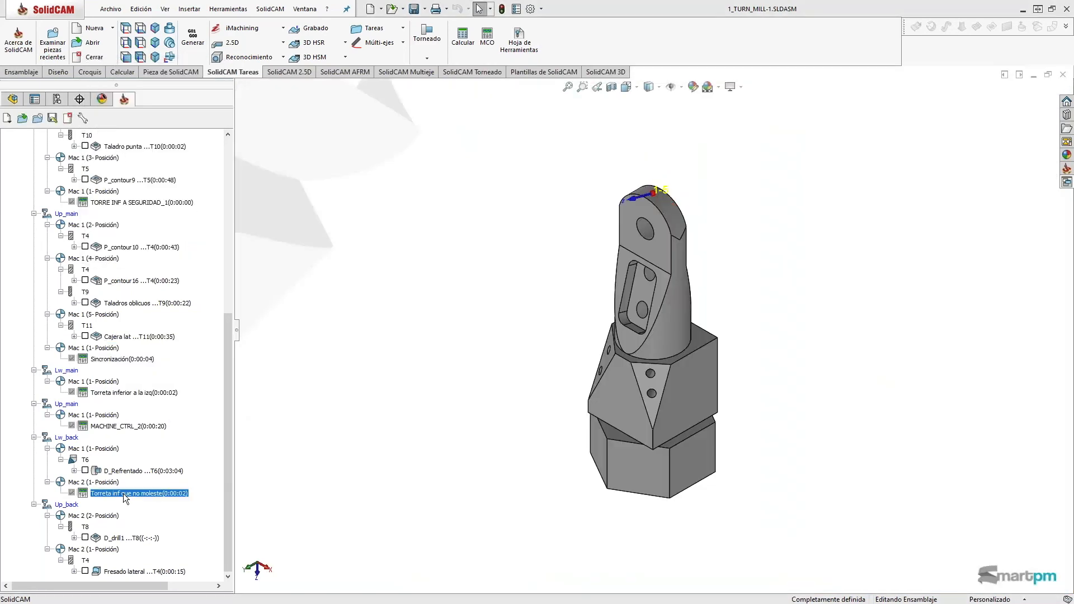
right_click(106, 495)
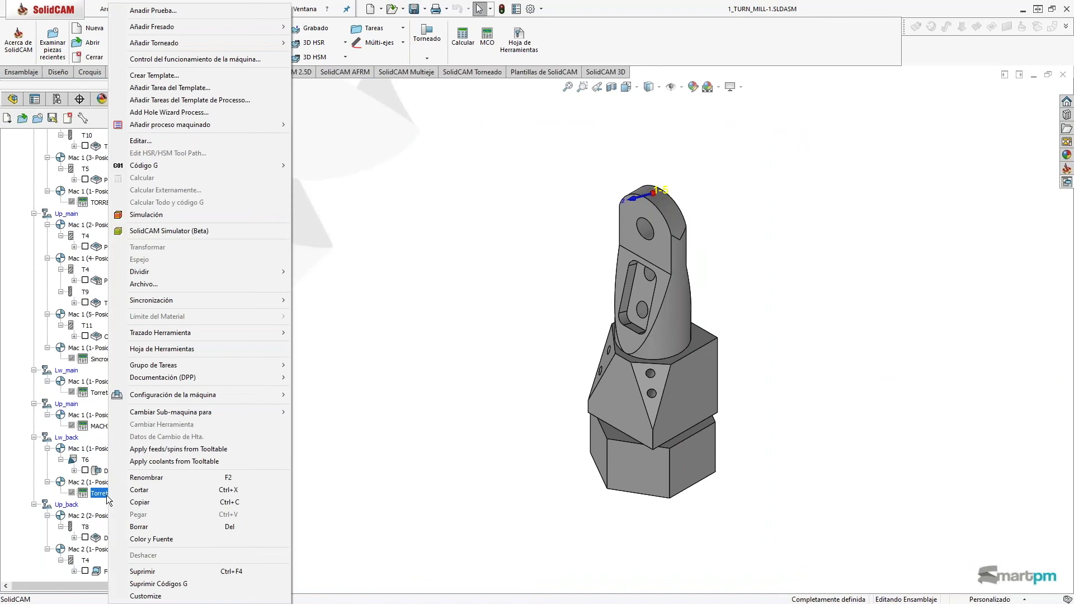
double_click(96, 495)
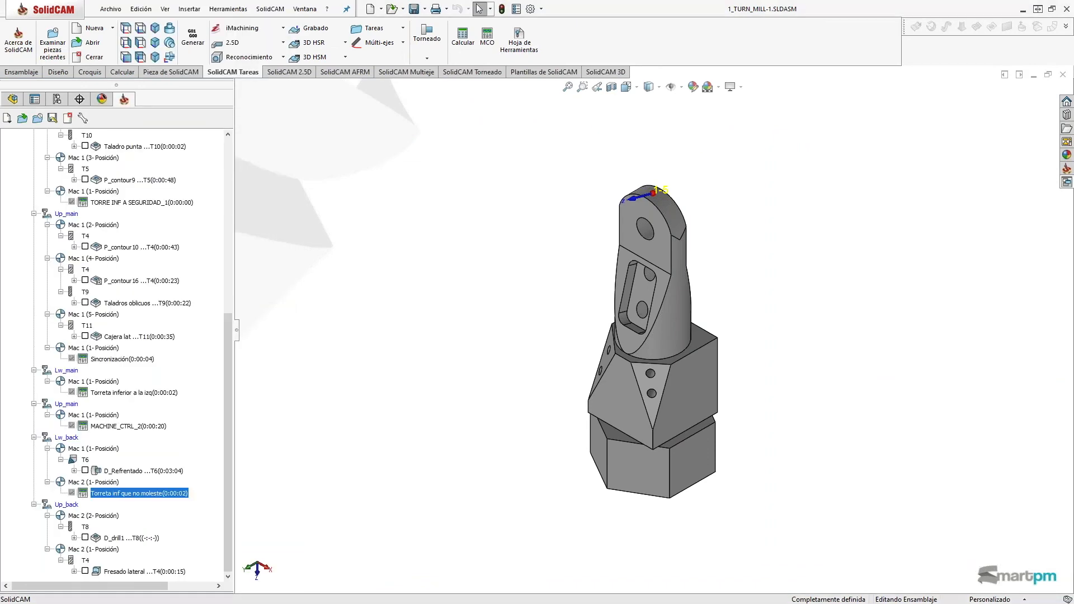
click(316, 277)
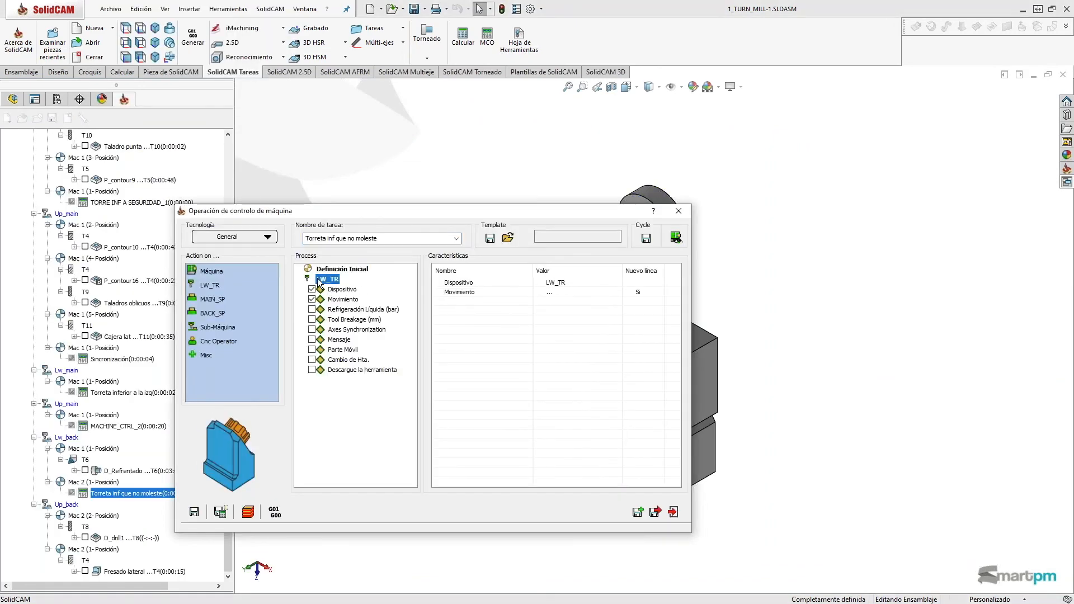
click(541, 290)
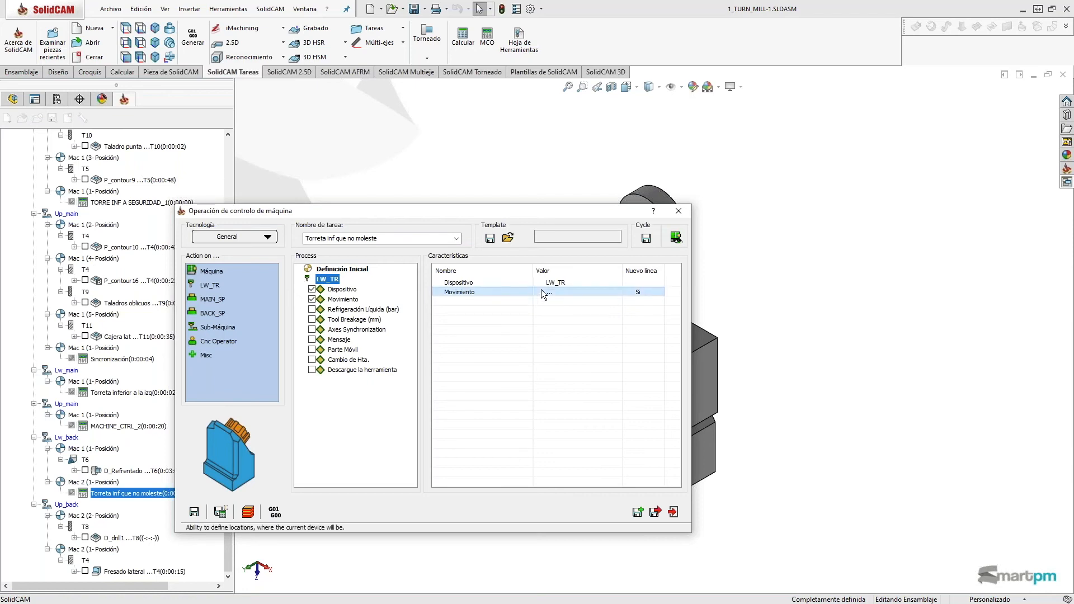
click(546, 291)
click(678, 211)
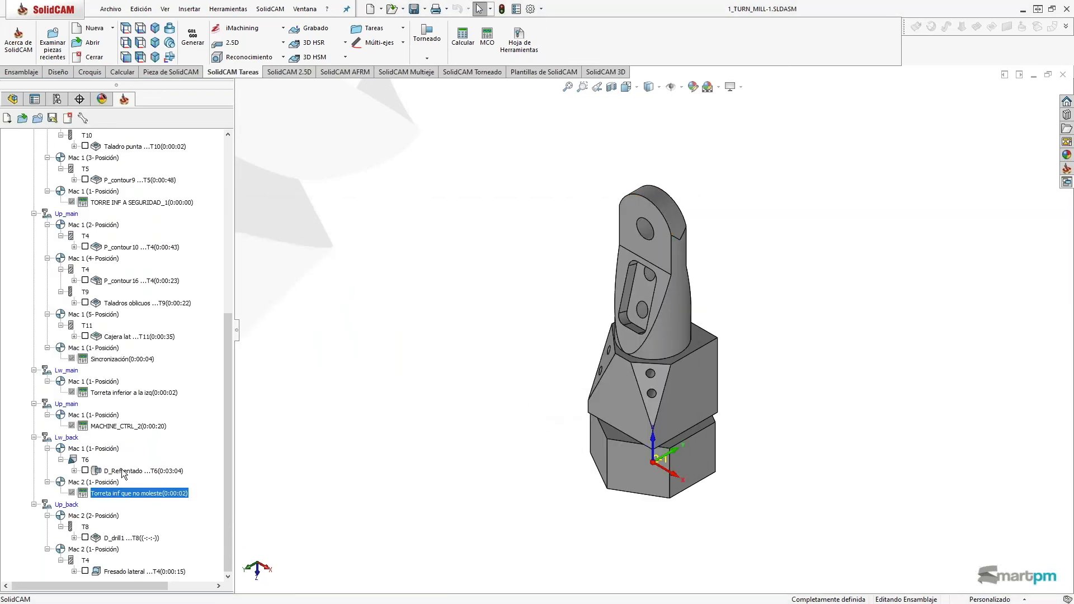
Inspect the hexagonal back end of the part in relation to the D_drill1 and Torreta inf que no moleste operations.
middle_drag(571, 455, 614, 147)
scroll(589, 396, up, 3)
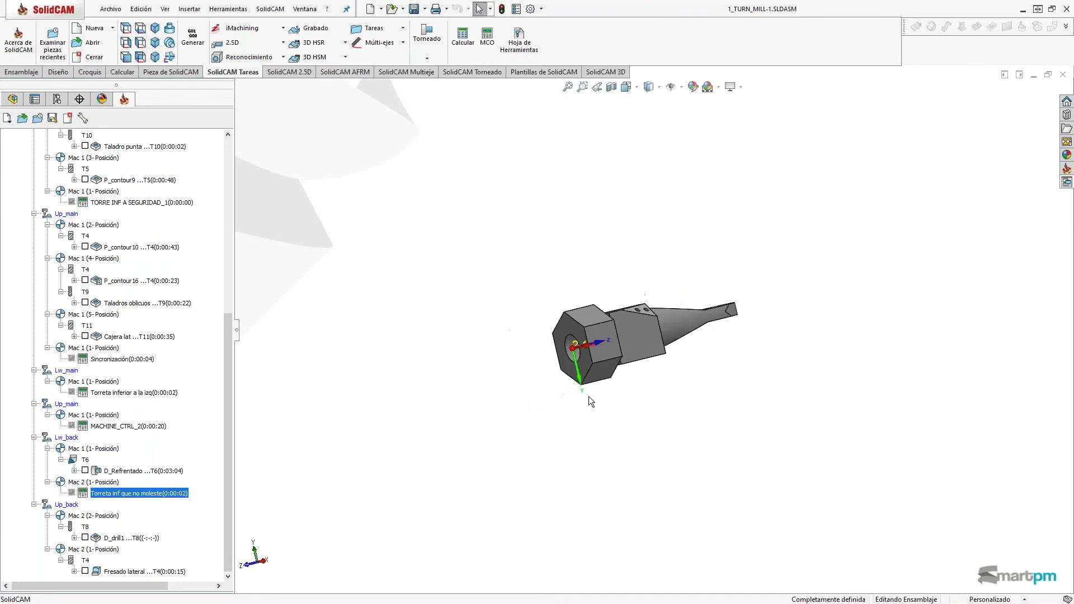
click(112, 538)
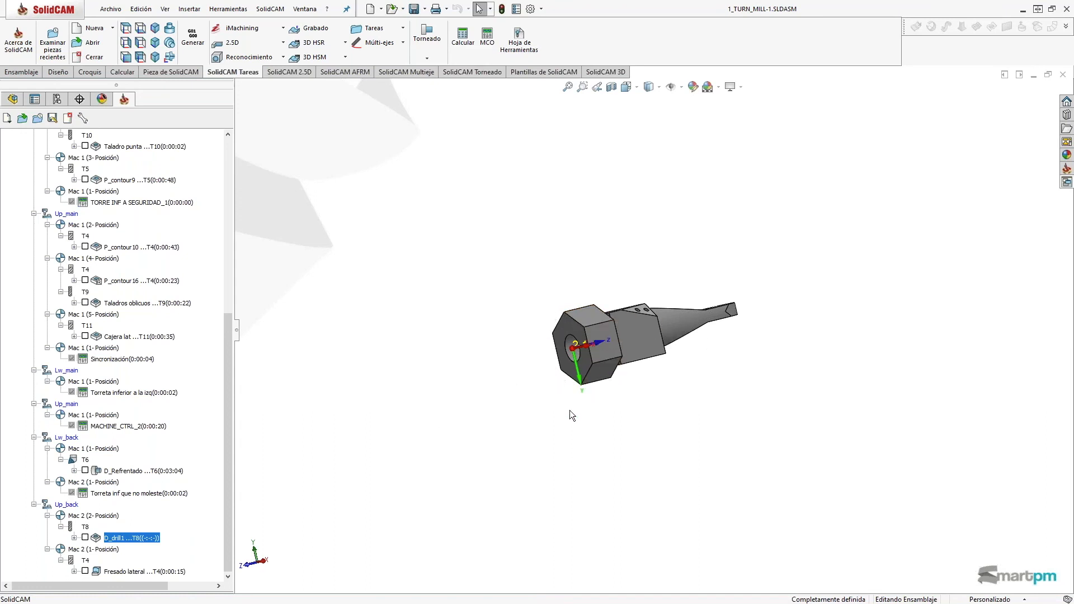
middle_drag(568, 413, 547, 431)
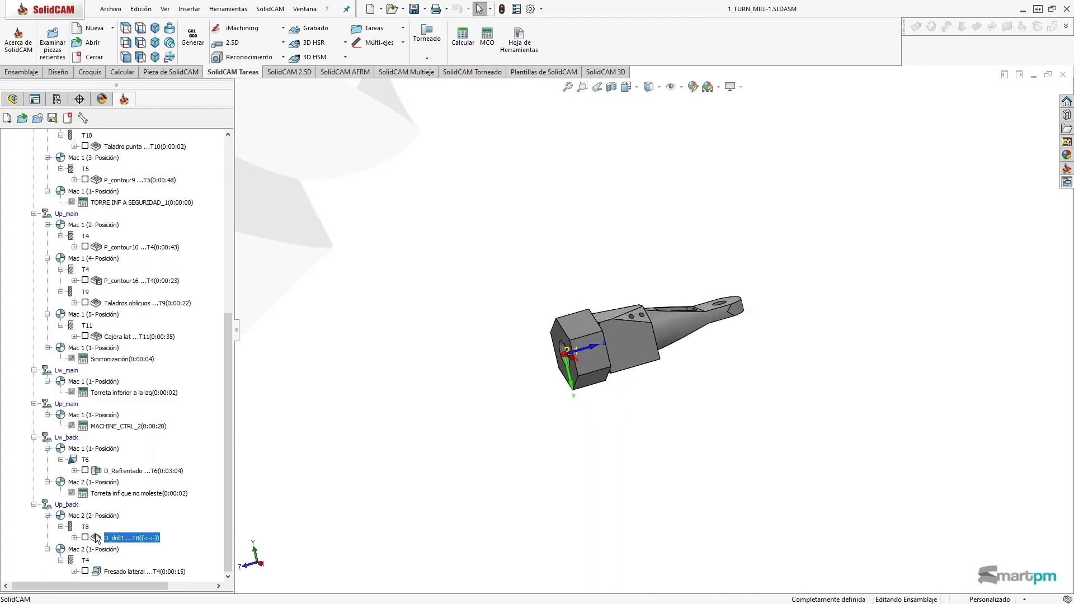
click(103, 494)
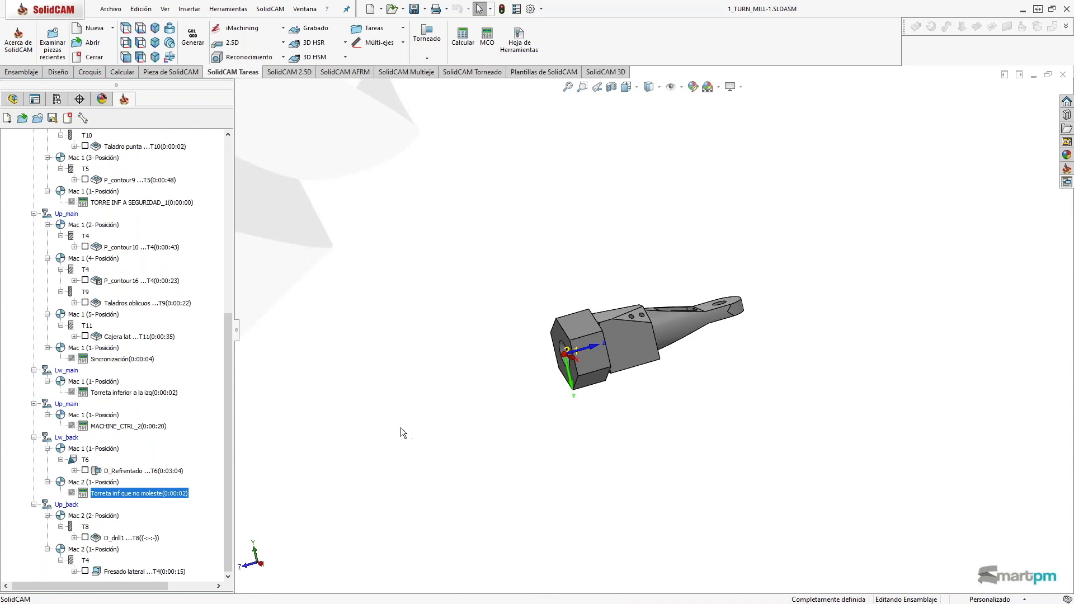
Open the TORRE INF A SEGURIDAD operation, inspect the turret and spindle positions in the machine preview, and close the preview and the operation.
drag(228, 361, 239, 190)
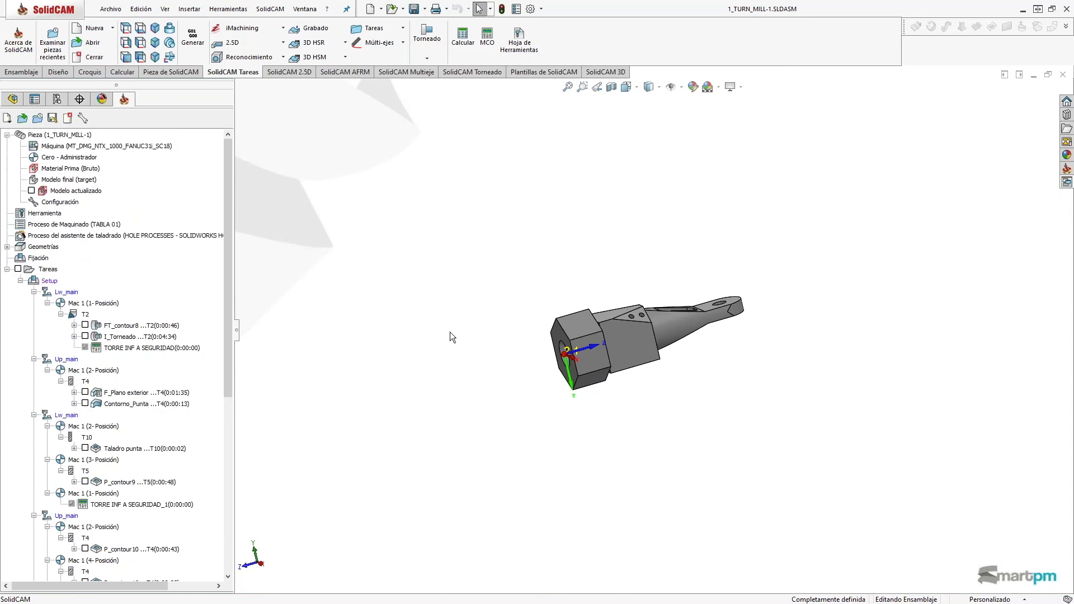
double_click(135, 347)
click(680, 241)
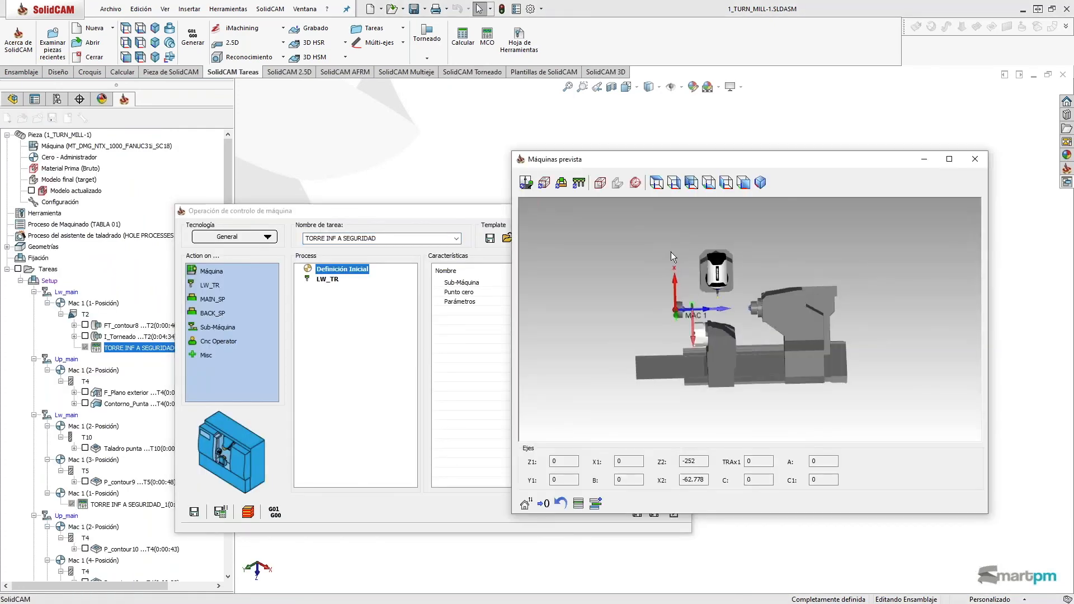
middle_drag(660, 279, 656, 316)
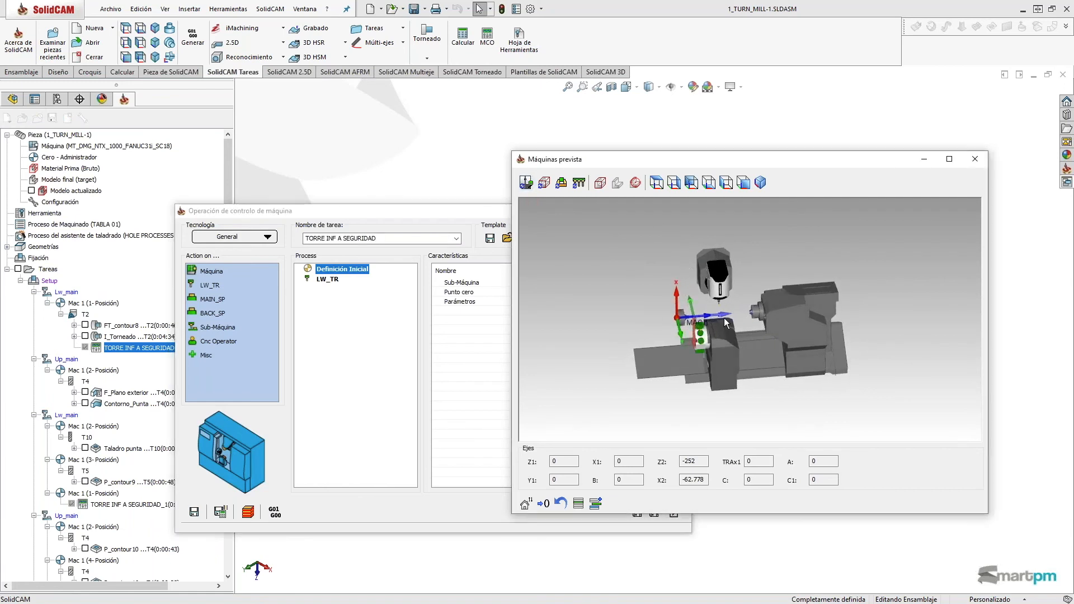
scroll(725, 324, up, 4)
mouse_move(736, 326)
middle_down()
mouse_move(744, 290)
mouse_move(741, 319)
middle_up()
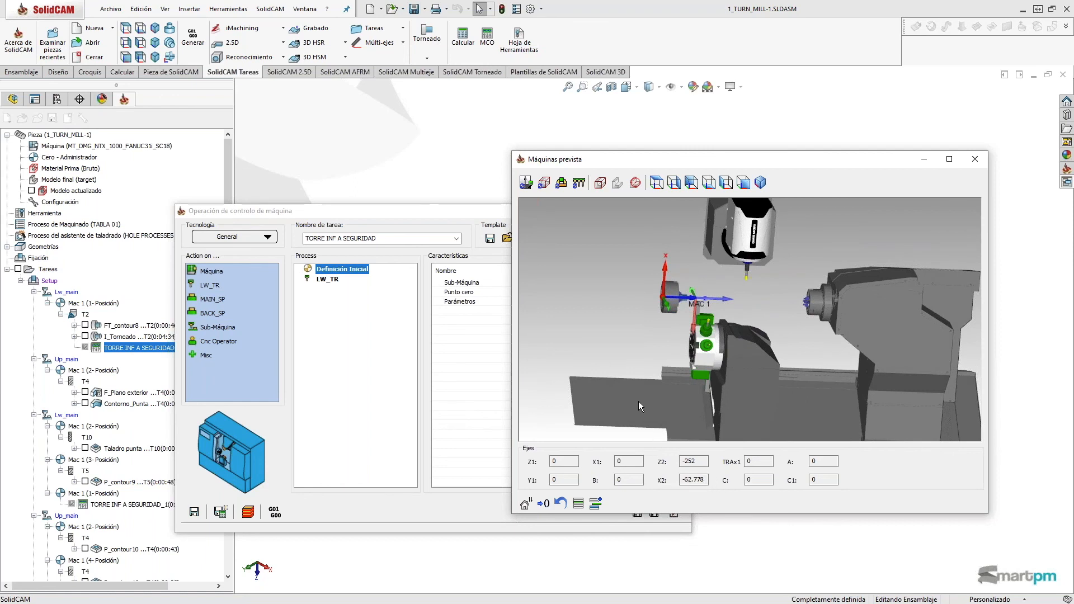
click(969, 157)
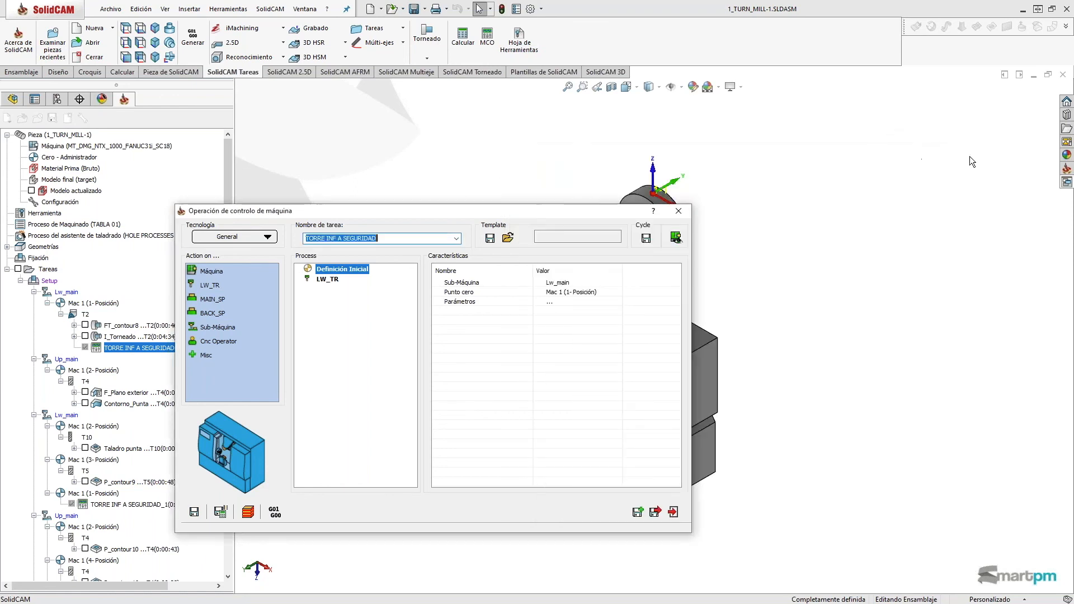
drag(452, 212, 614, 159)
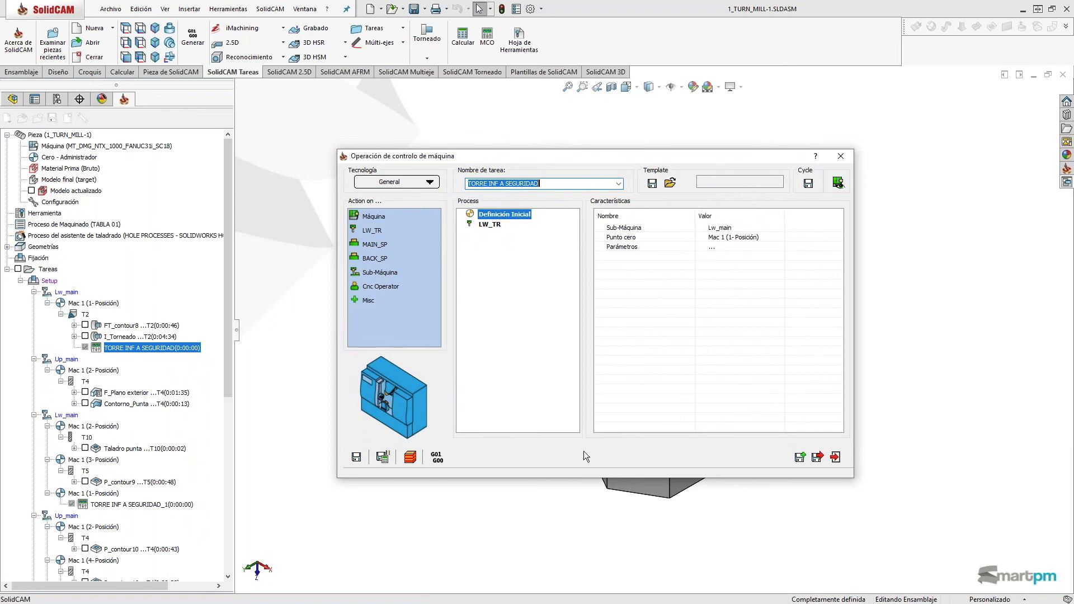
click(817, 457)
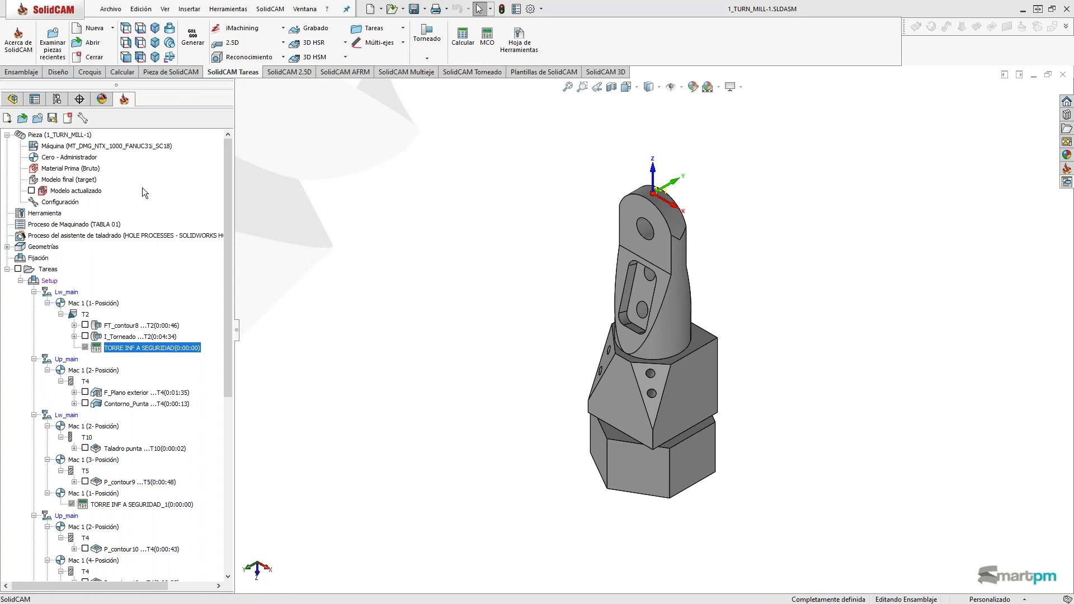
Examine the Opciones and X1 axis settings in the MT_DMG_NTX_1000_FANUC31i_SC18 machine definition, and close the machine ID editor.
click(92, 148)
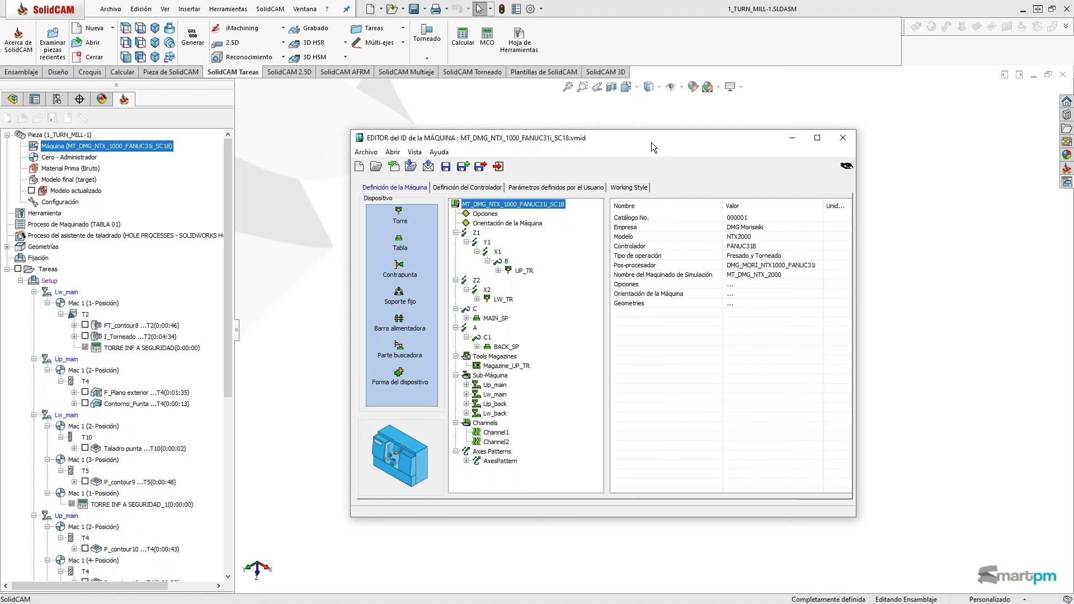
click(484, 213)
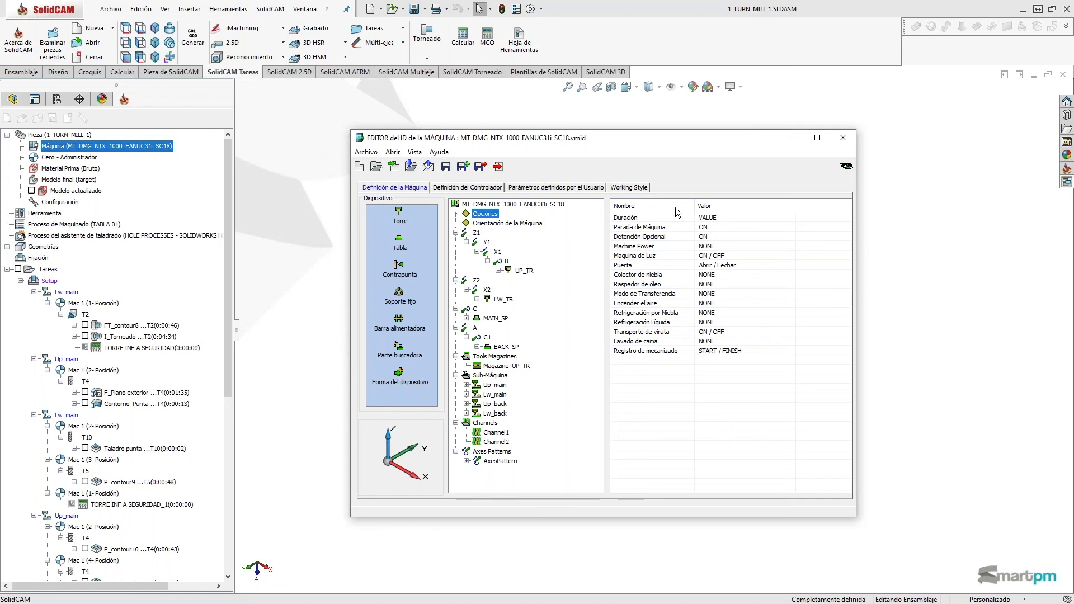
click(497, 252)
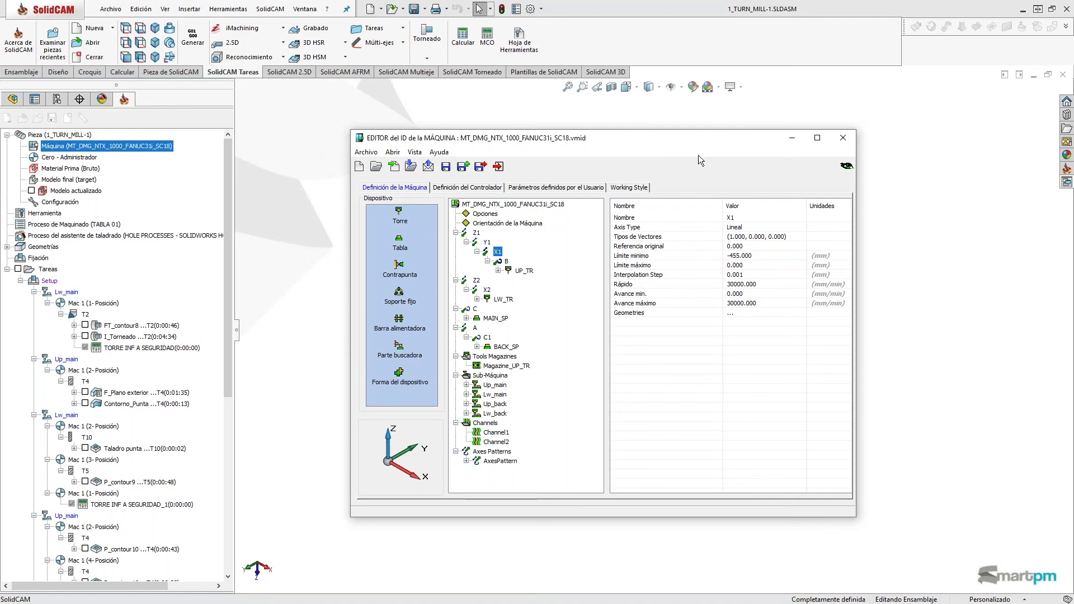
click(840, 139)
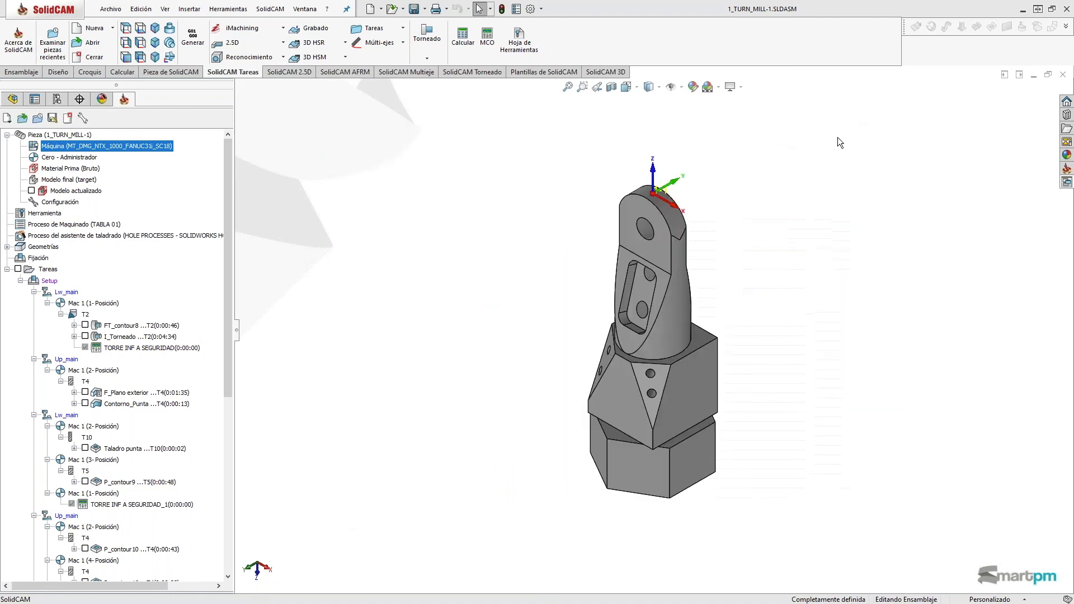